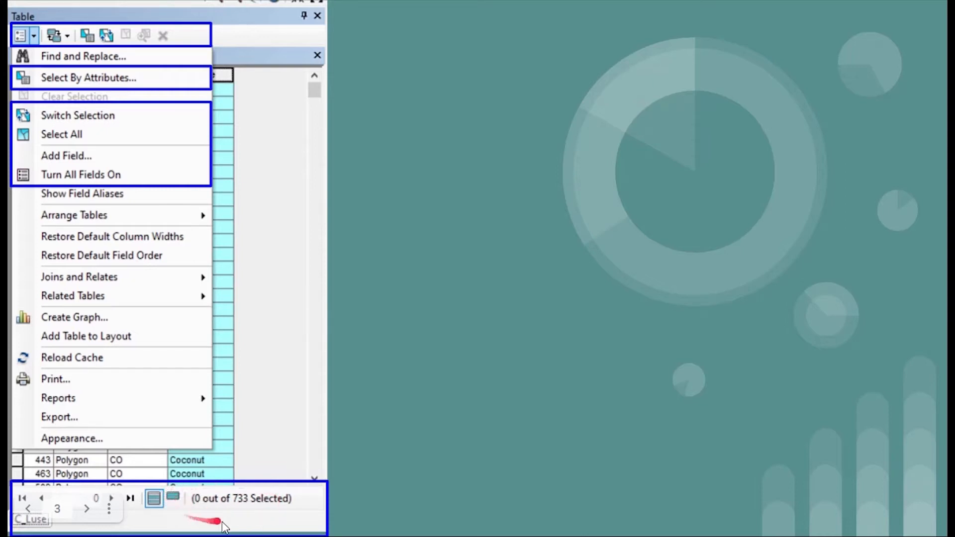
click(241, 513)
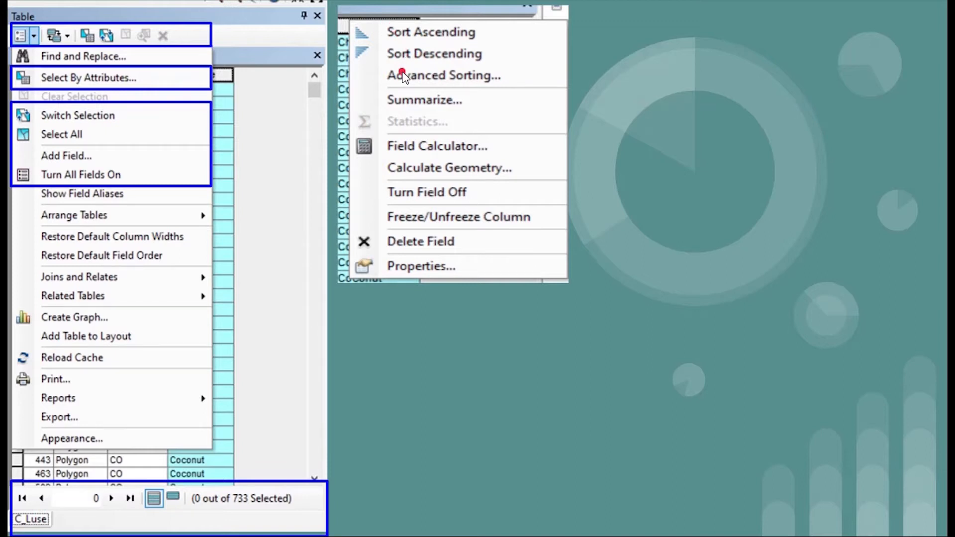
click(428, 50)
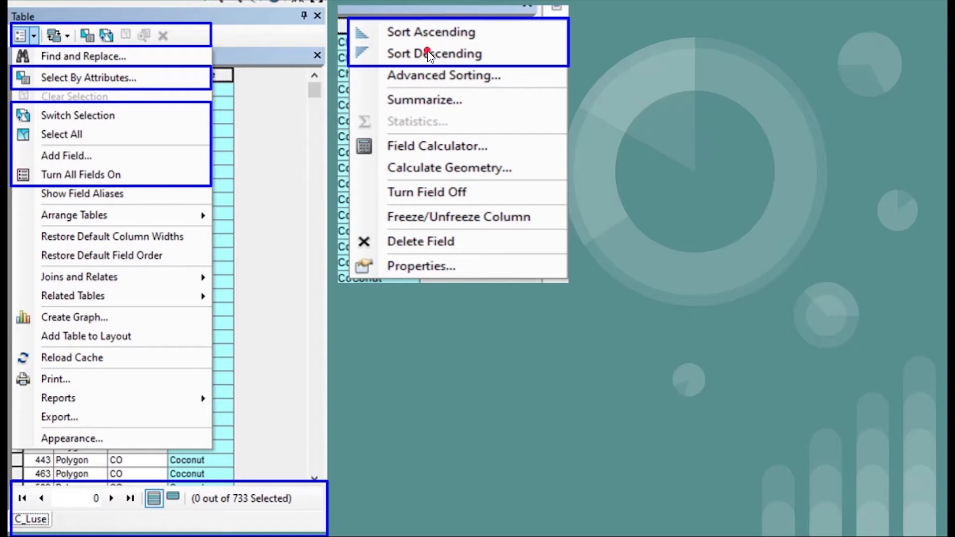
click(428, 51)
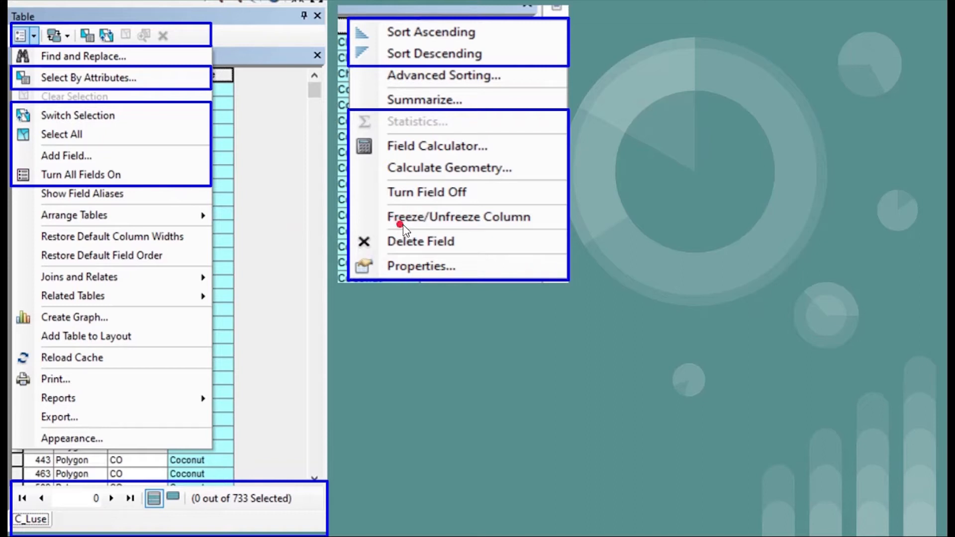
click(511, 238)
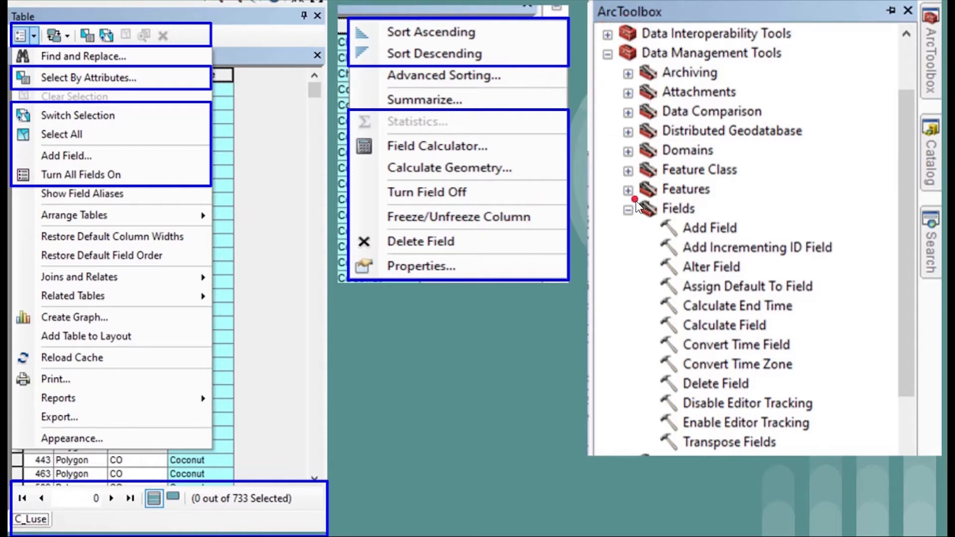
key(Right)
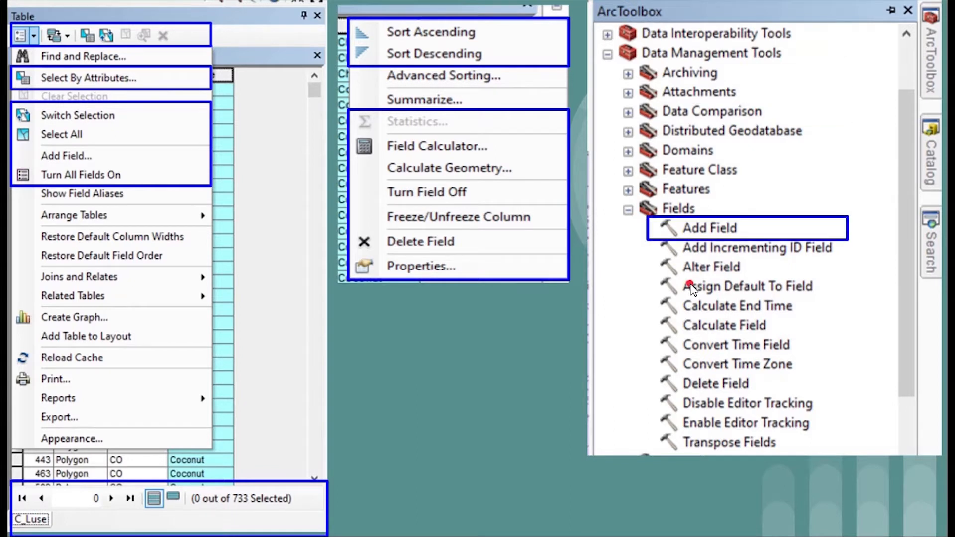
key(Right)
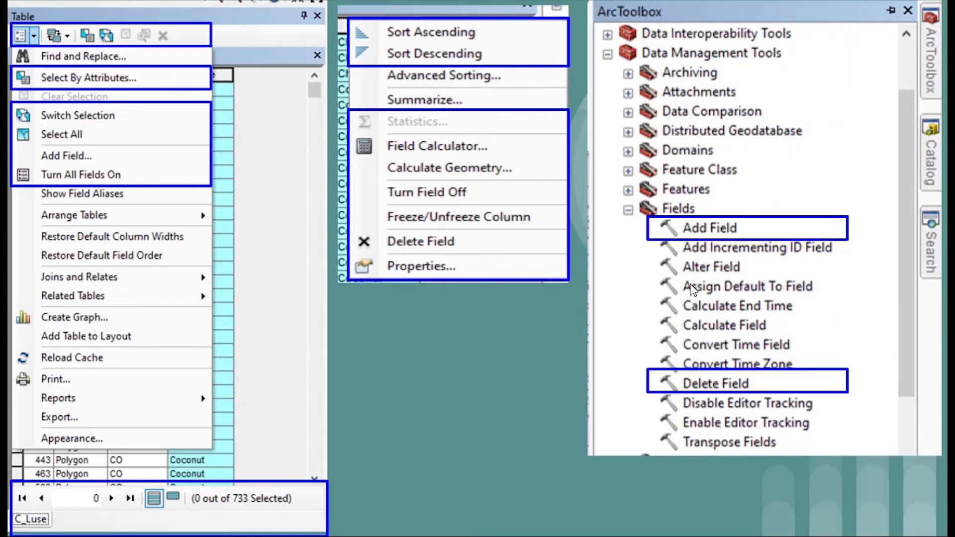
key(Right)
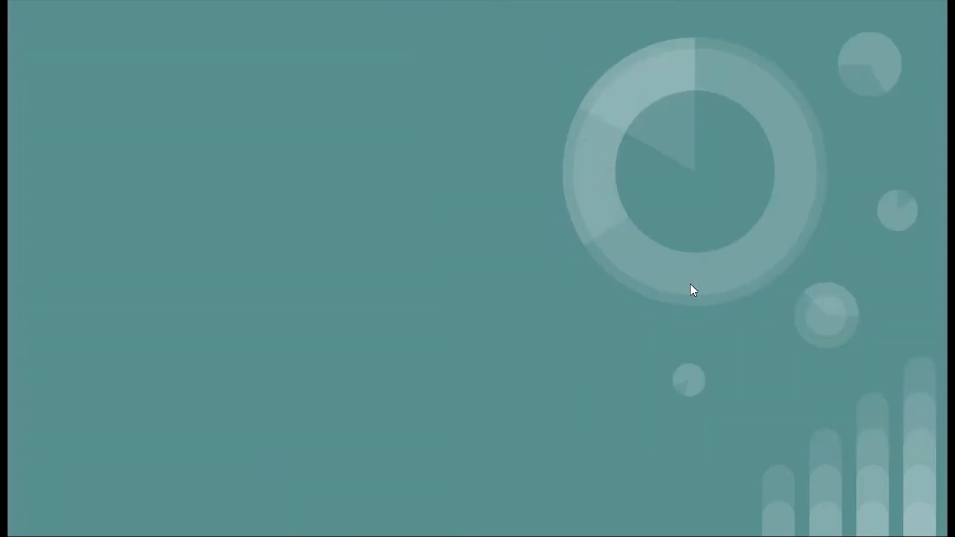
key(Right)
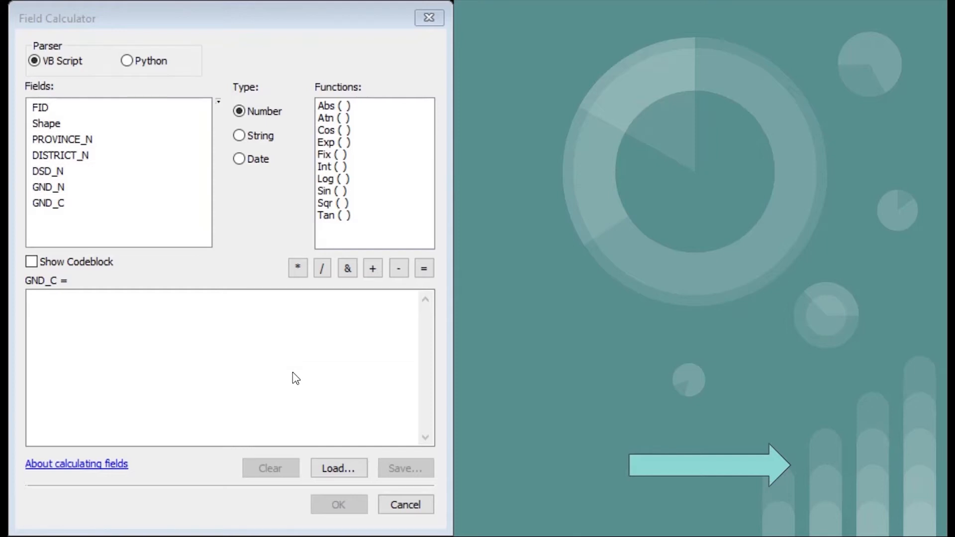
Leave the slideshow, switch to ArcMap and add GN_Divisions.shp from the E:\Arc_lesson "Table oparation1" folder to the map
key(Escape)
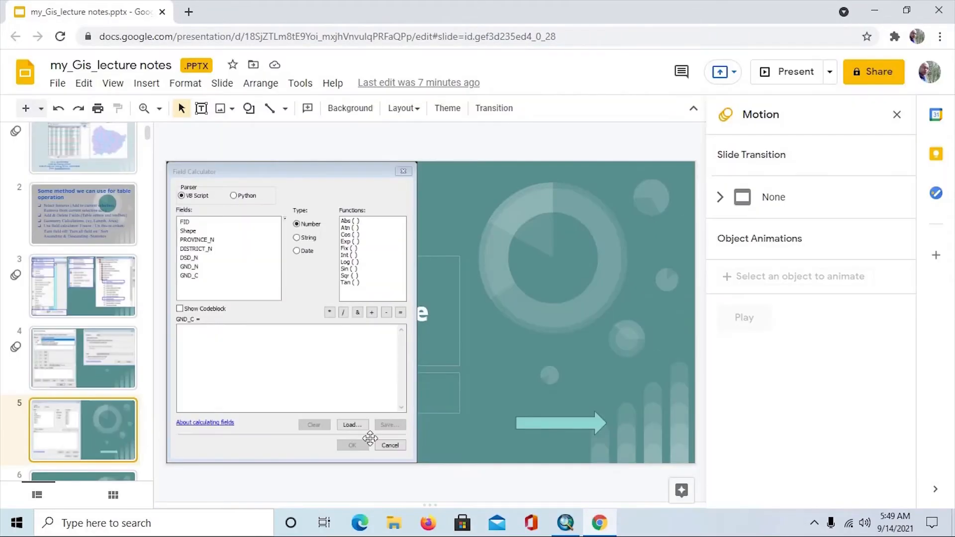
click(566, 523)
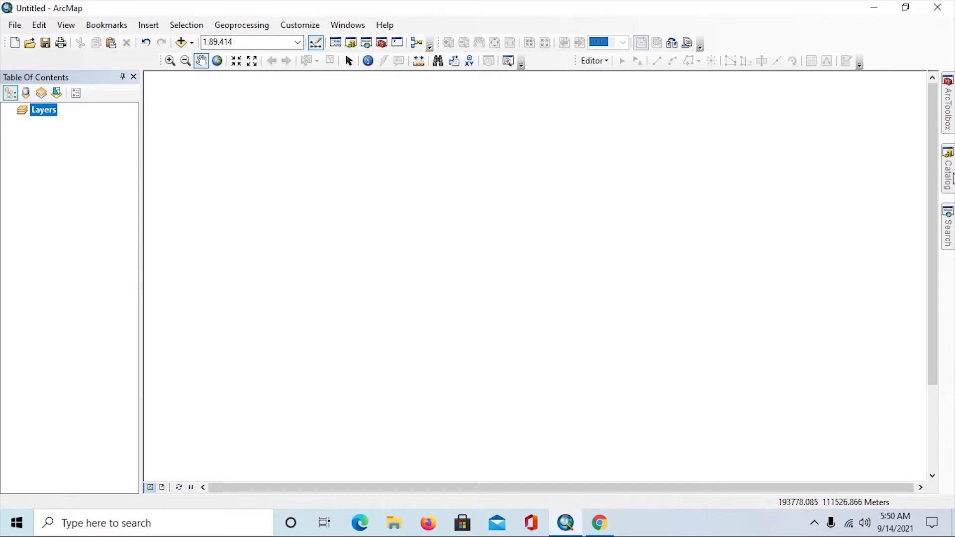
click(949, 172)
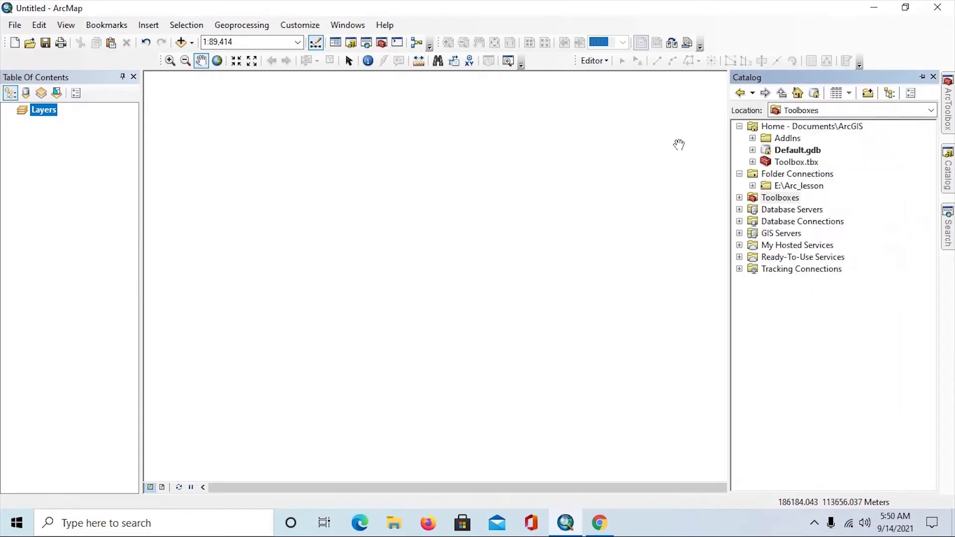
click(753, 186)
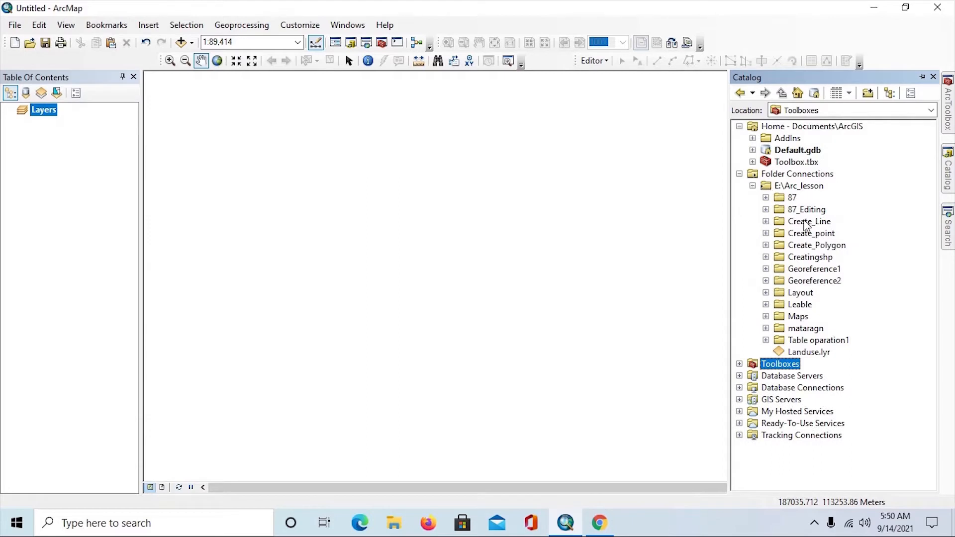
click(792, 342)
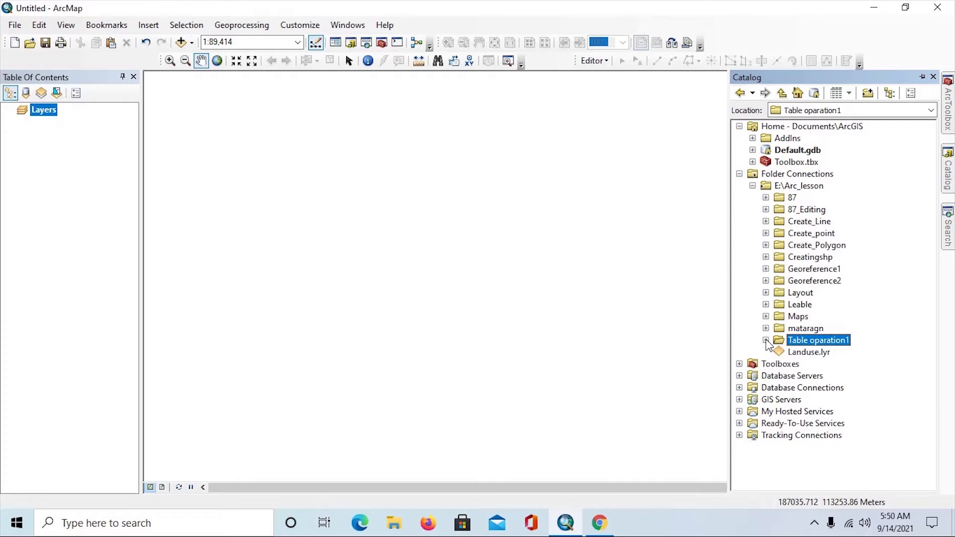
click(767, 341)
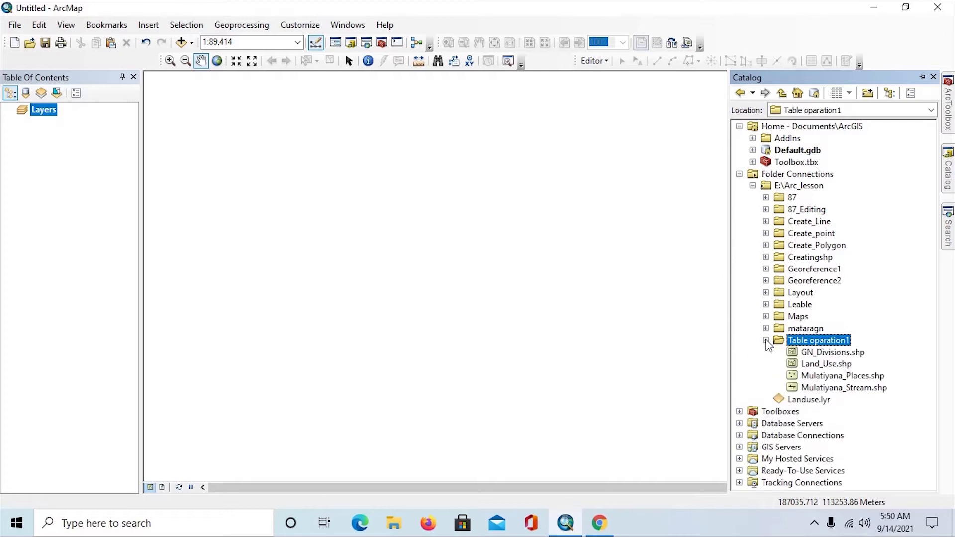
click(810, 353)
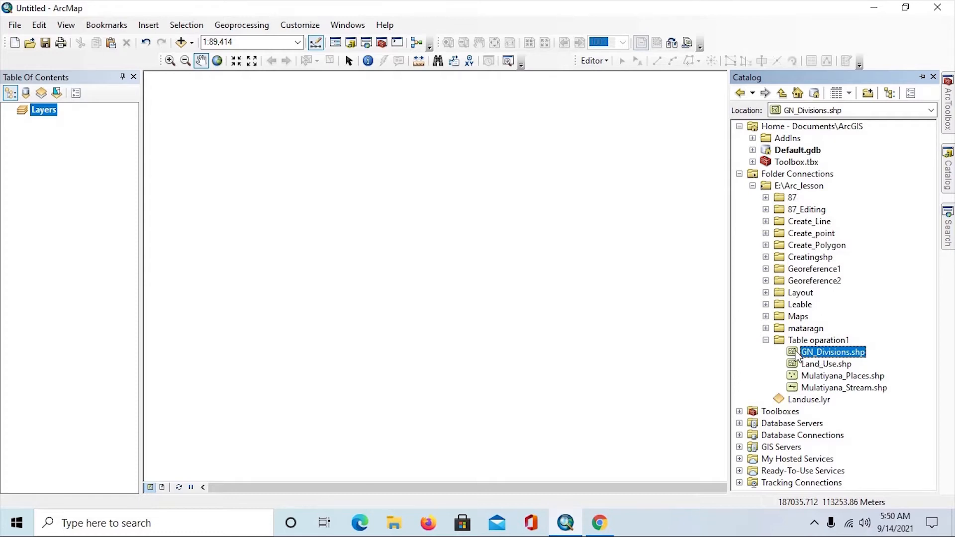
drag(672, 337, 495, 303)
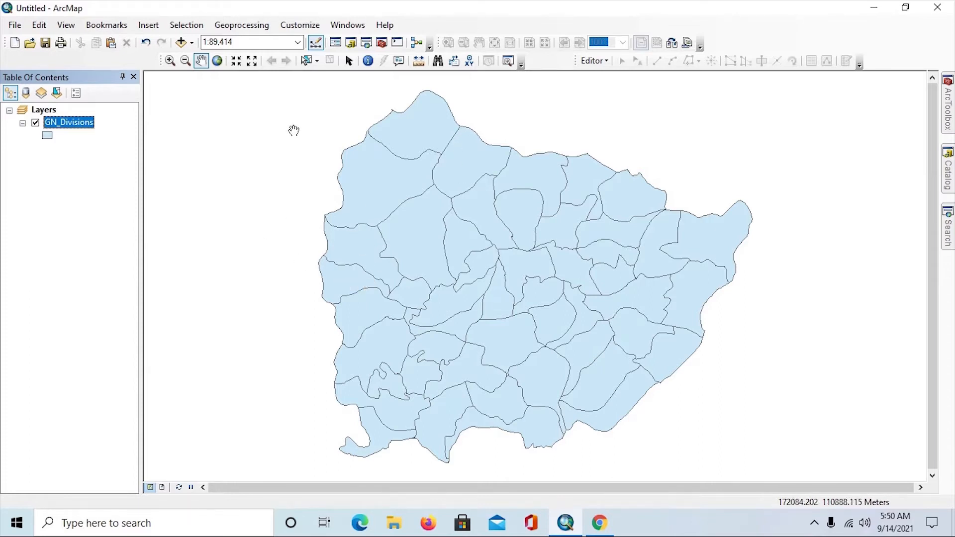
Select GN_Divisions polygons singly and with a box across the middle of the map, and clear the selection
click(307, 64)
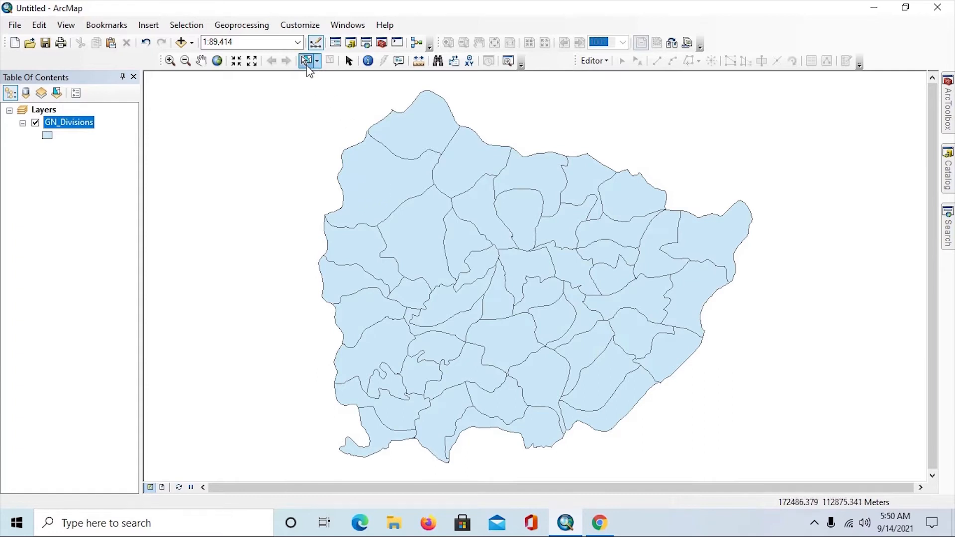
click(382, 182)
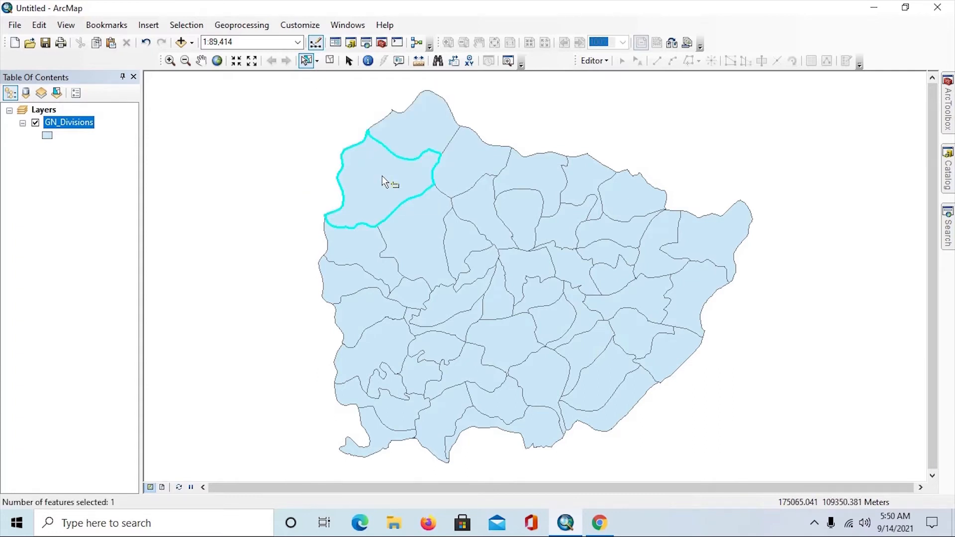
click(502, 308)
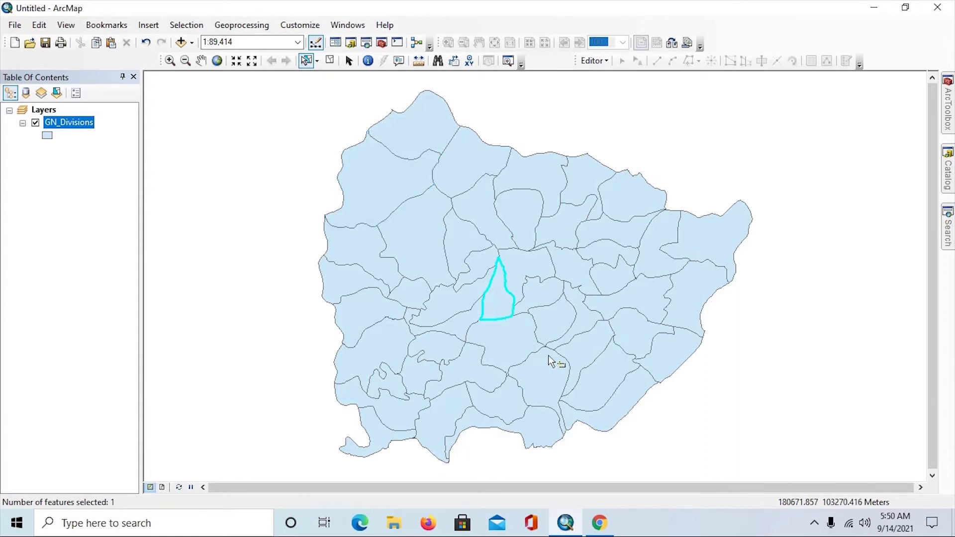
drag(419, 225, 603, 315)
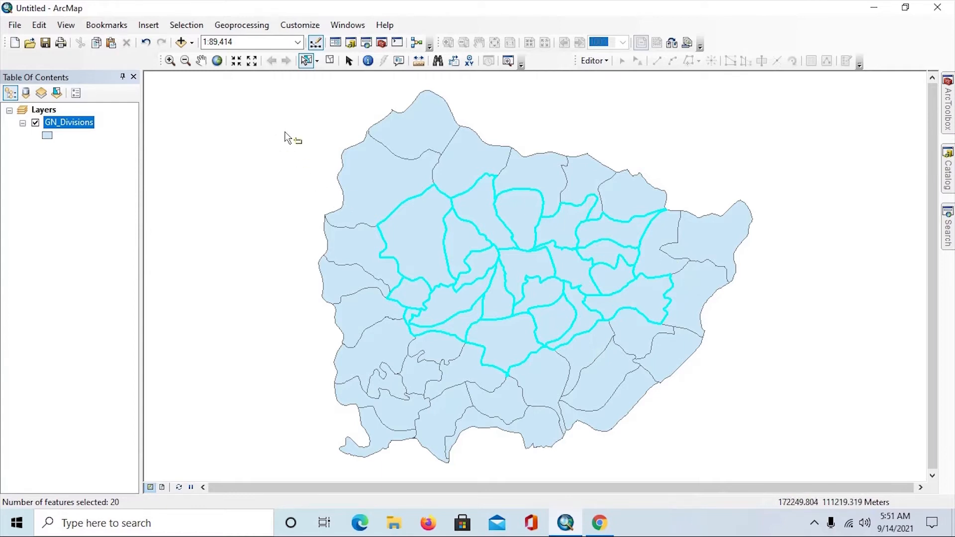
click(327, 63)
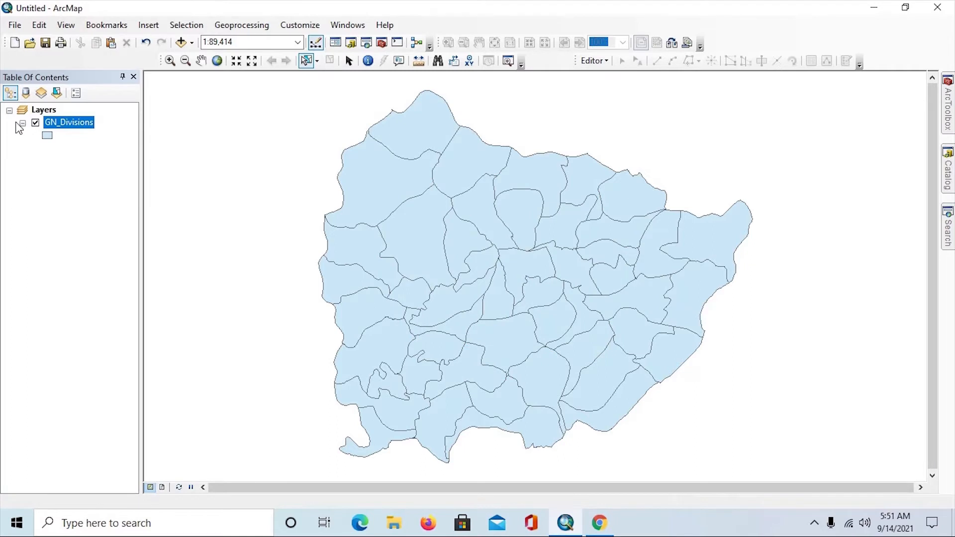
Open the attribute table of the GN_Divisions layer and look through its records
right_click(64, 129)
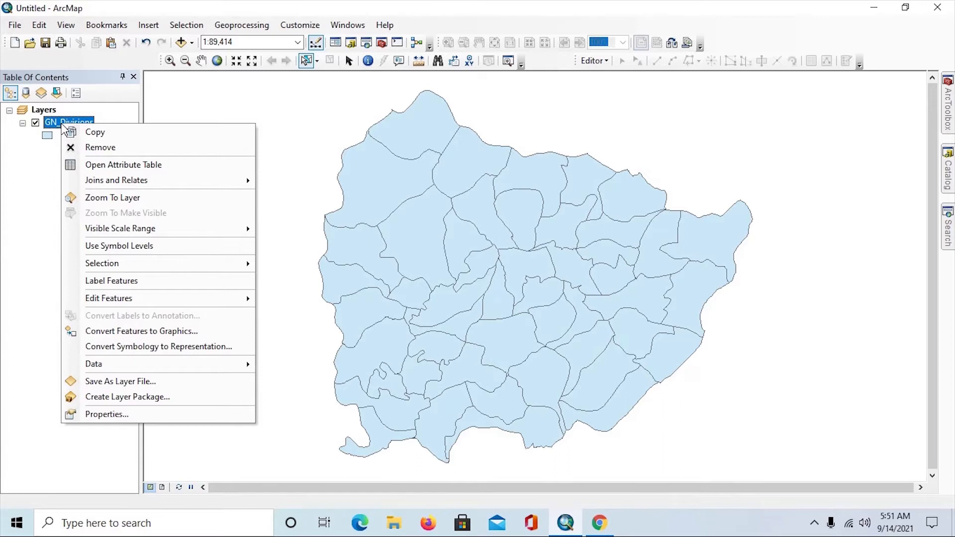
click(106, 166)
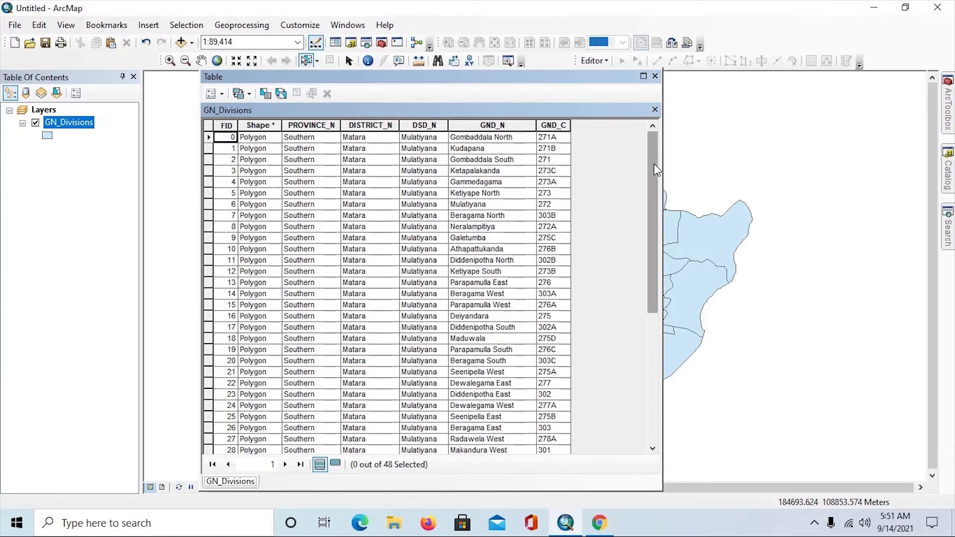
drag(656, 171, 401, 449)
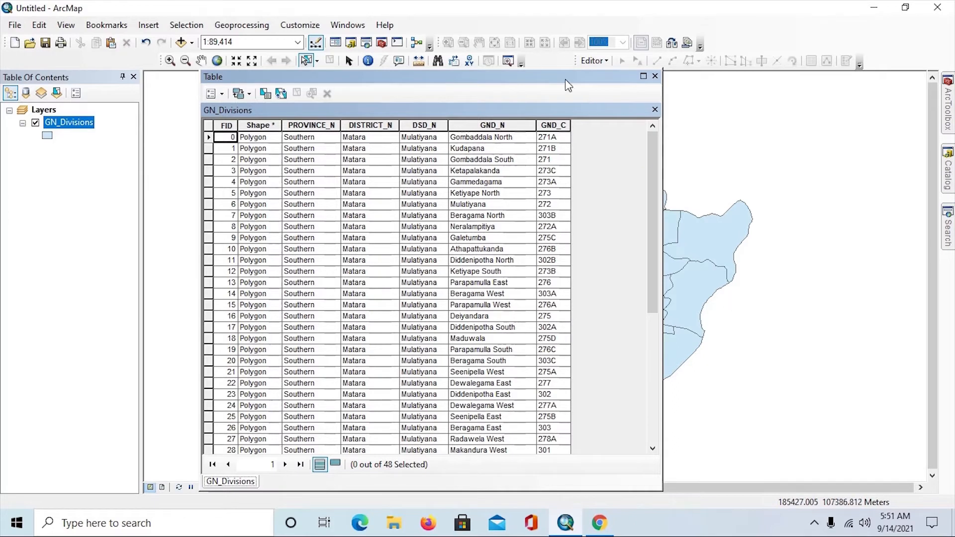
Select the Athapattukanda polygon on the map's eastern edge, and replace that selection with the Dewalegama East polygon south of it
click(717, 246)
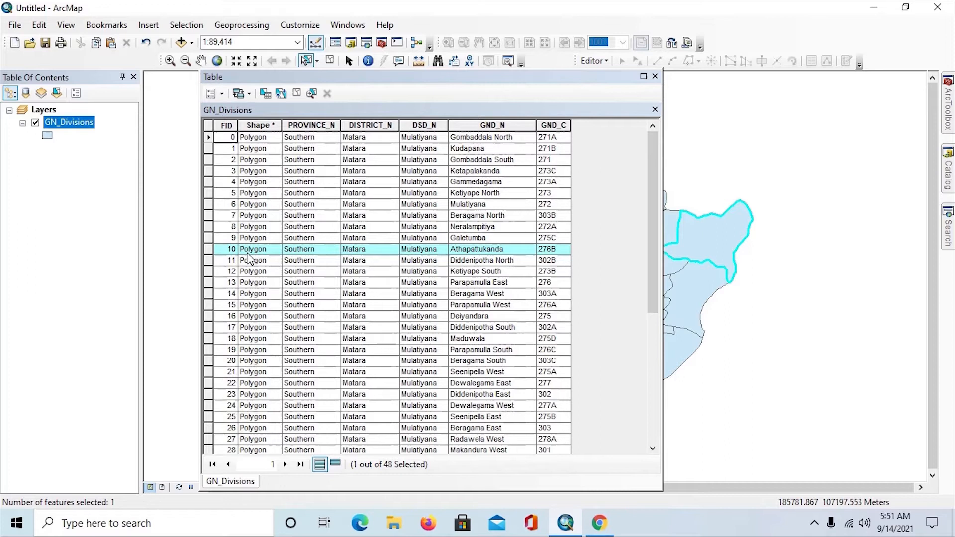
click(695, 300)
right_click(695, 301)
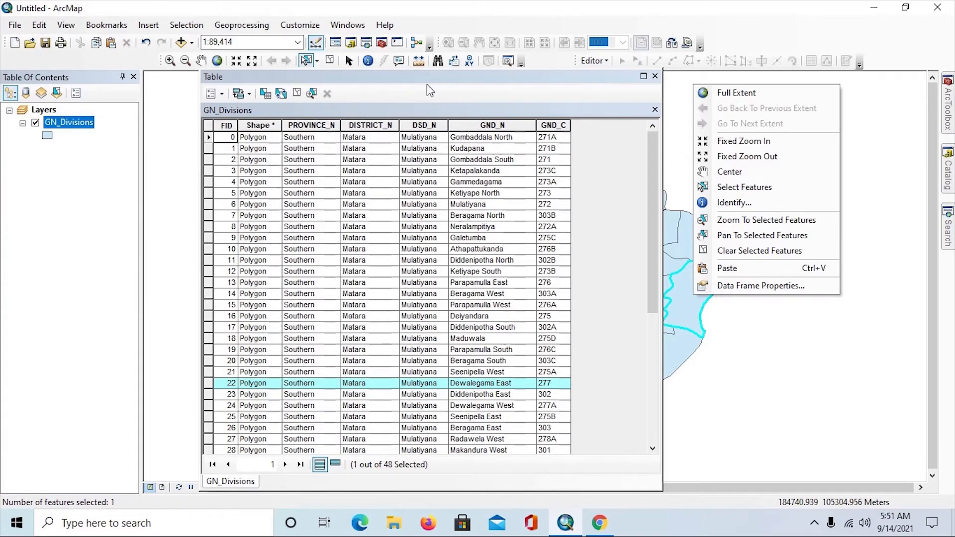
click(451, 88)
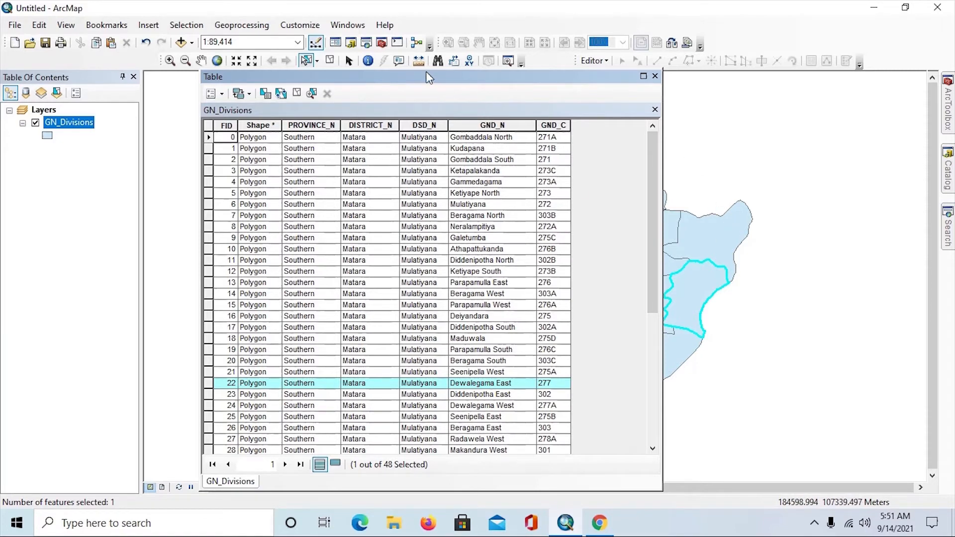
Dock the attribute table beside the Table Of Contents and resize both panels to show every column through GND_C
drag(426, 73, 22, 274)
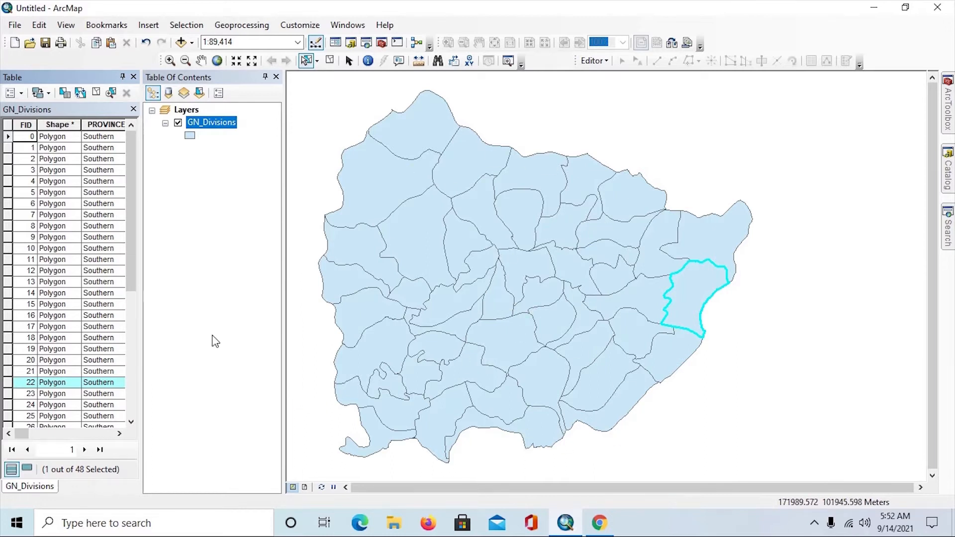
drag(140, 282, 234, 291)
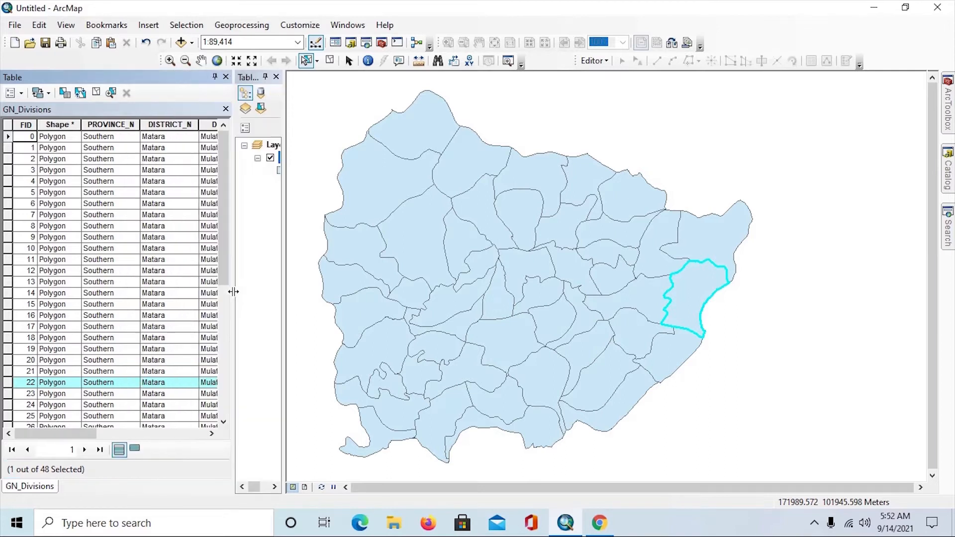
drag(285, 263, 426, 281)
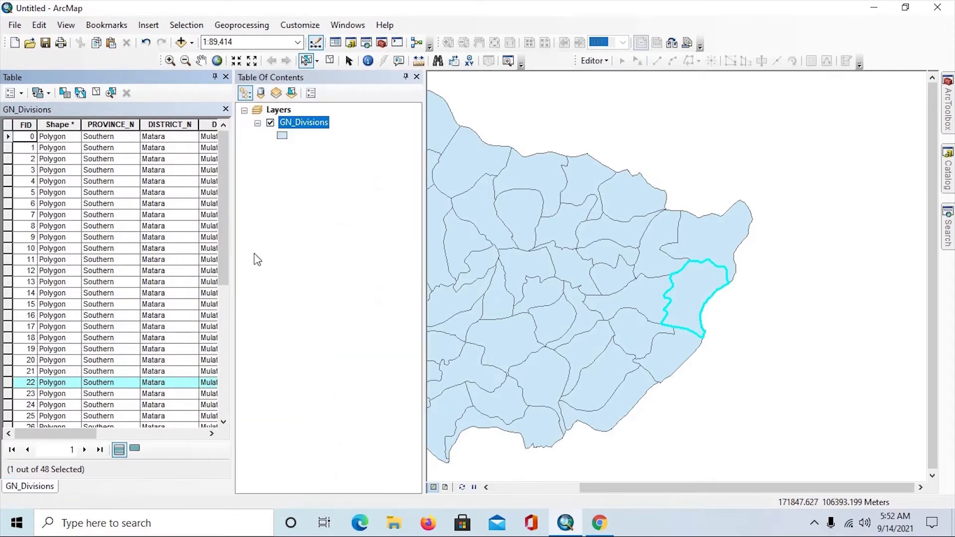
drag(233, 252, 353, 250)
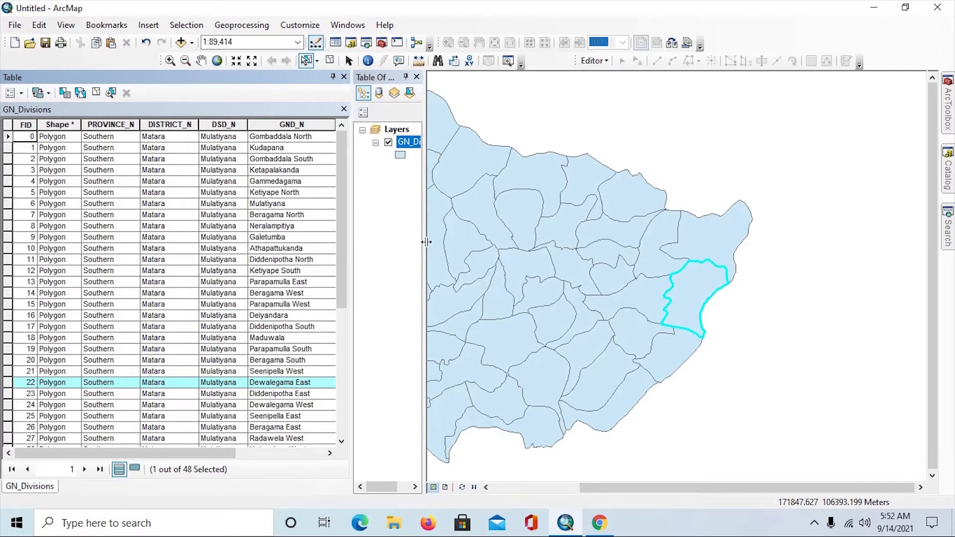
drag(425, 246, 552, 260)
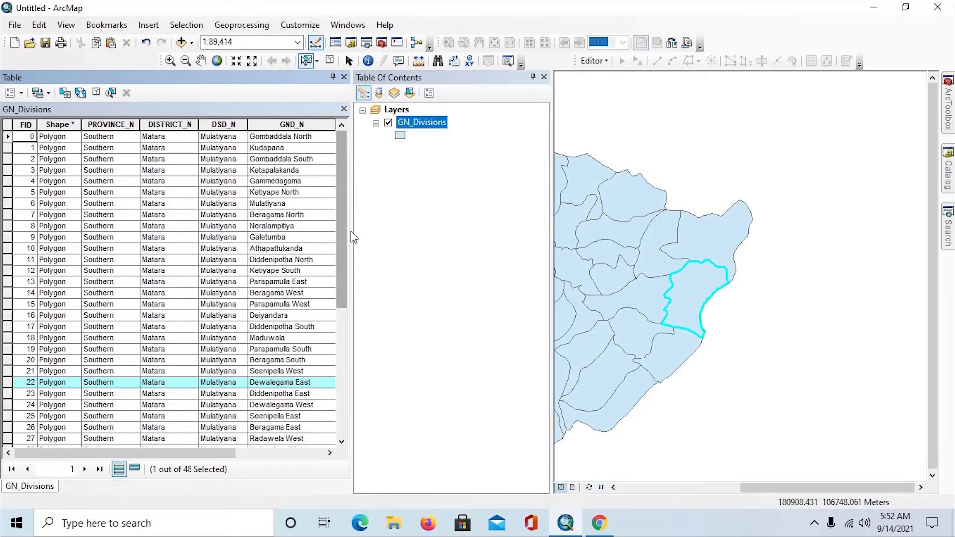
drag(350, 231, 400, 230)
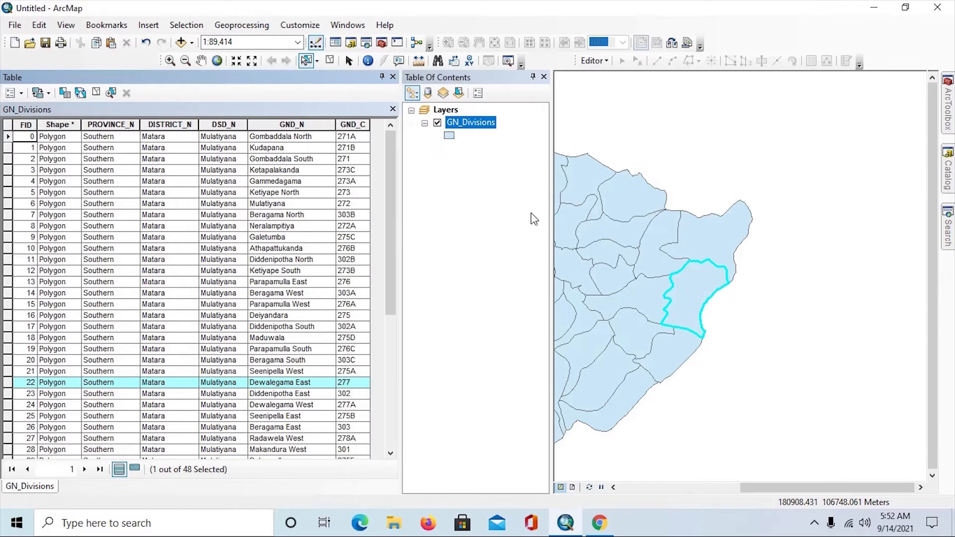
drag(554, 200, 518, 201)
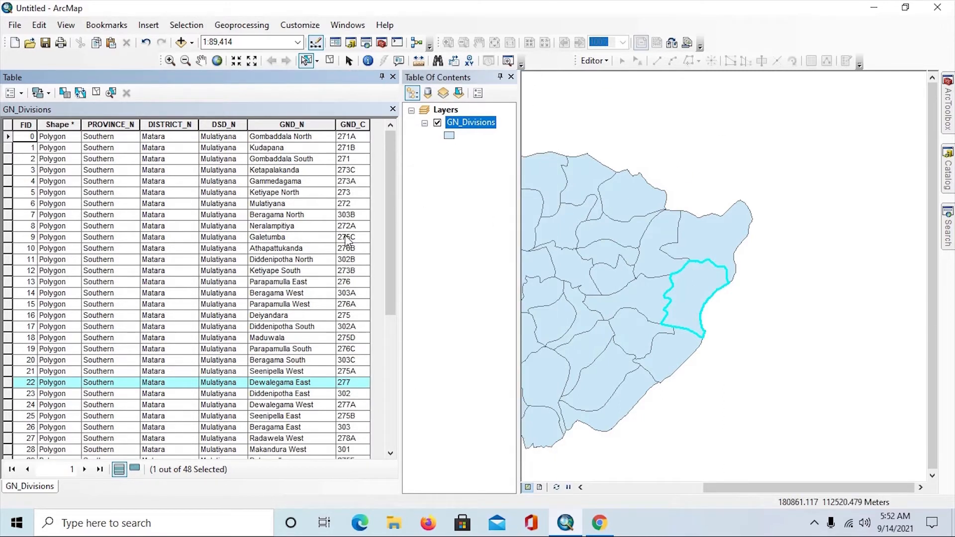
Select the Kudapana record (FID 1) in the attribute table
click(7, 148)
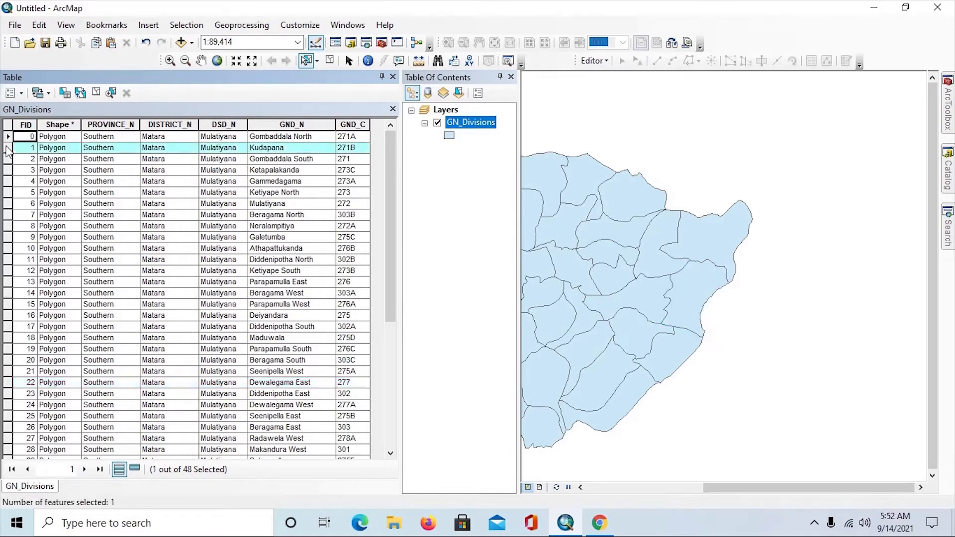
Select the Ketiyape North and Mulatiyana records in turn in the table, and replace them with the range from FID 1 to FID 16
click(7, 194)
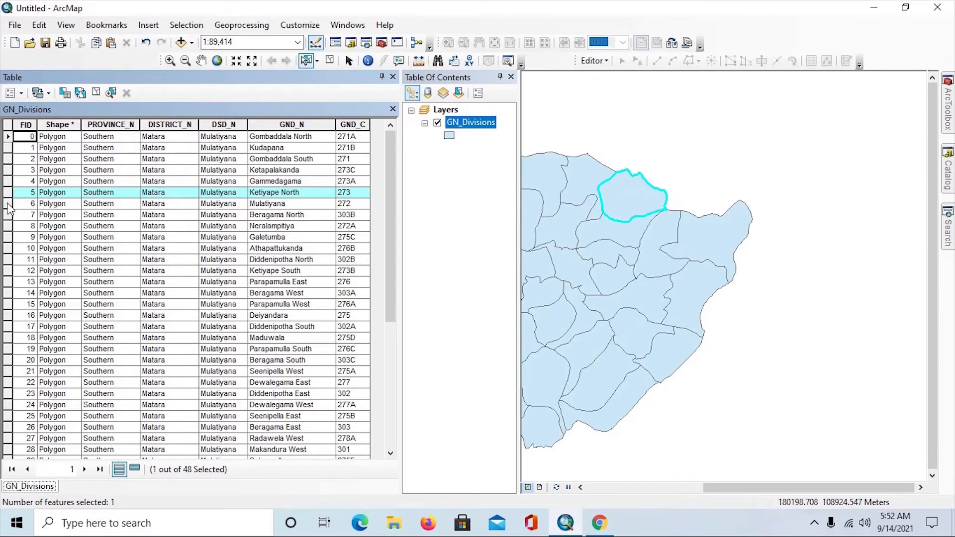
click(8, 204)
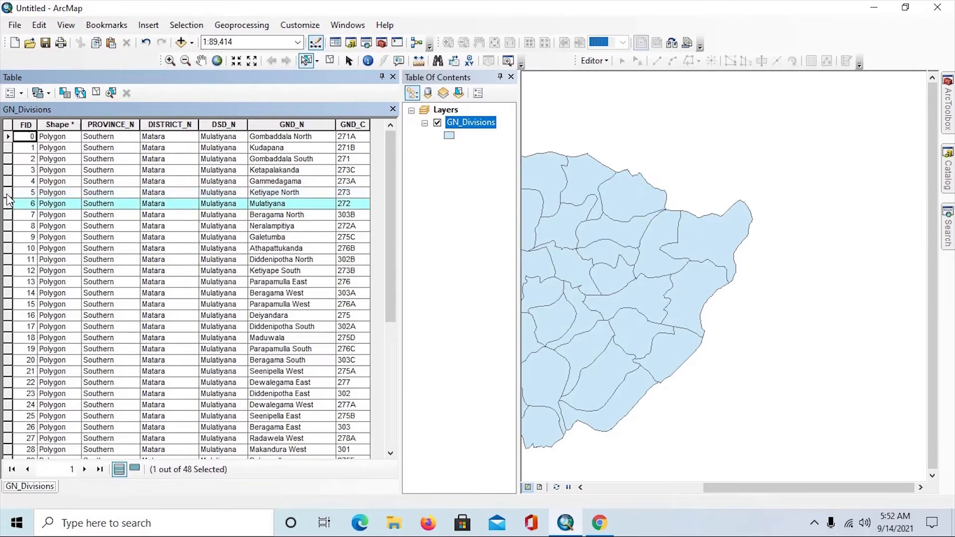
click(7, 193)
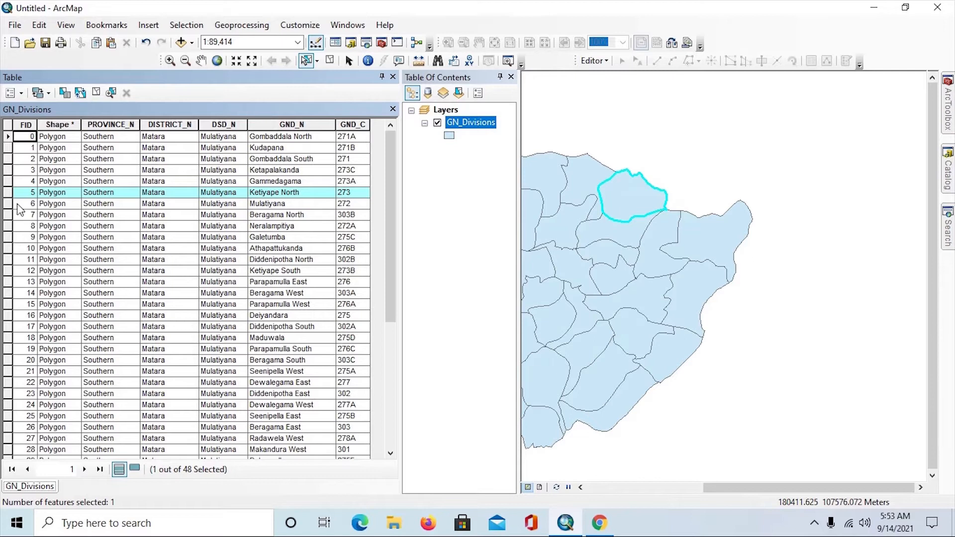
click(8, 148)
drag(7, 148, 18, 318)
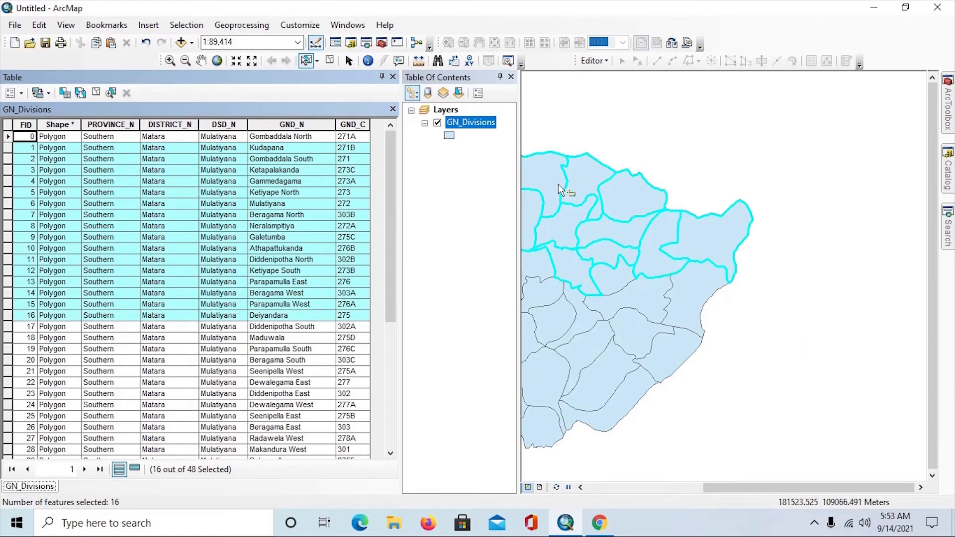
Replace the selection with the non-adjacent table records FID 2, 6, 10, 14, 19 and 22
click(7, 160)
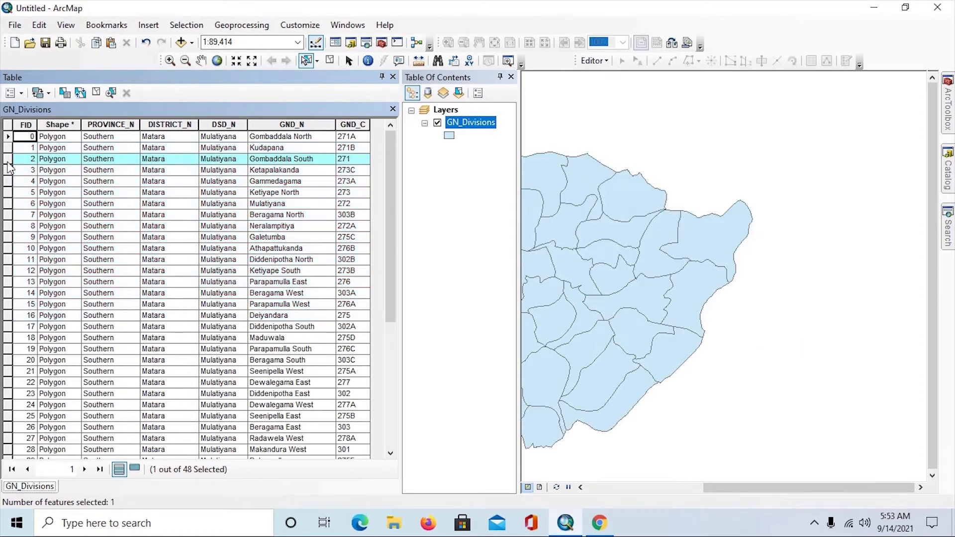
ctrl+click(7, 204)
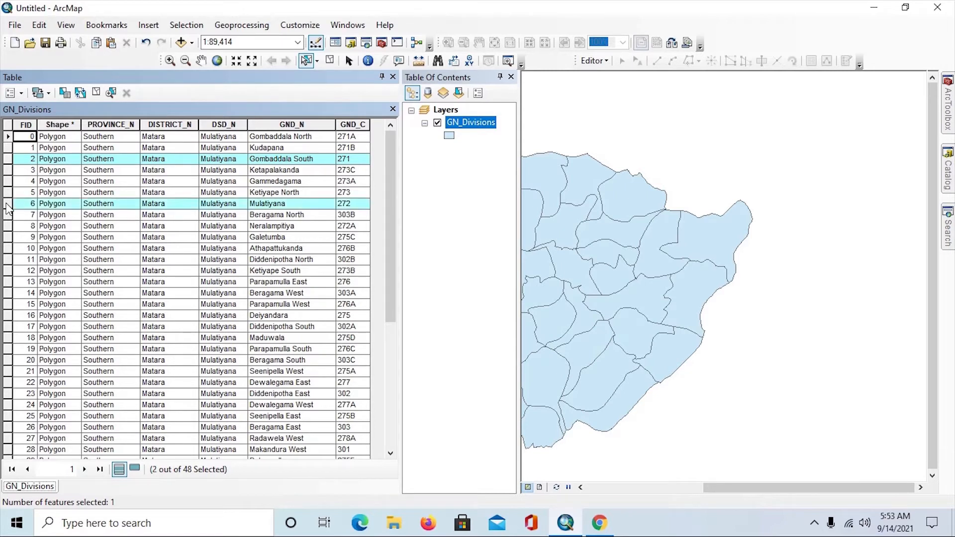
ctrl+click(7, 249)
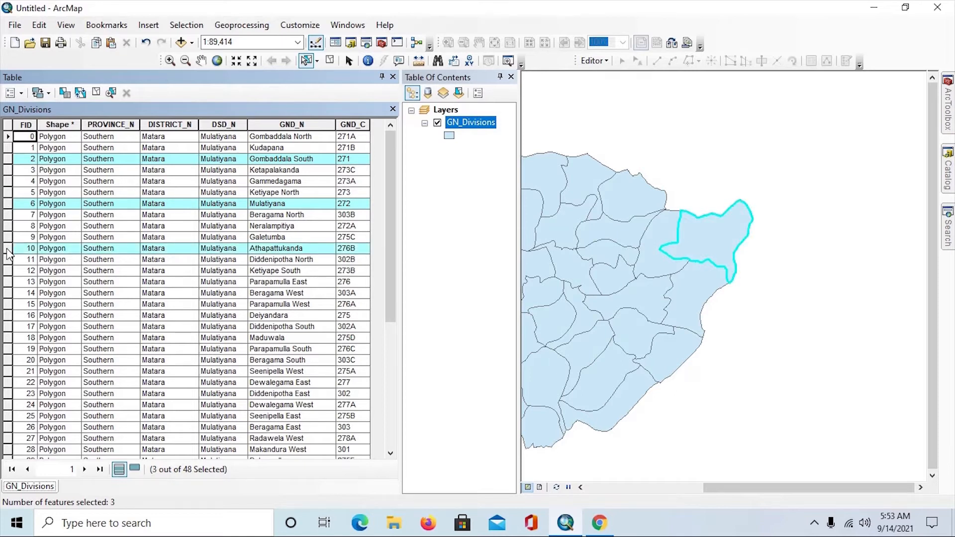
click(214, 59)
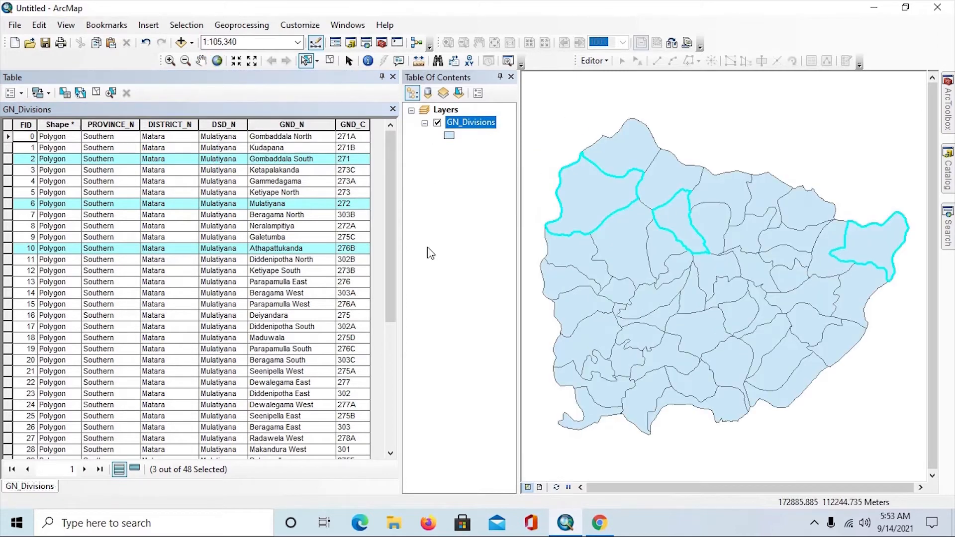
ctrl+click(6, 293)
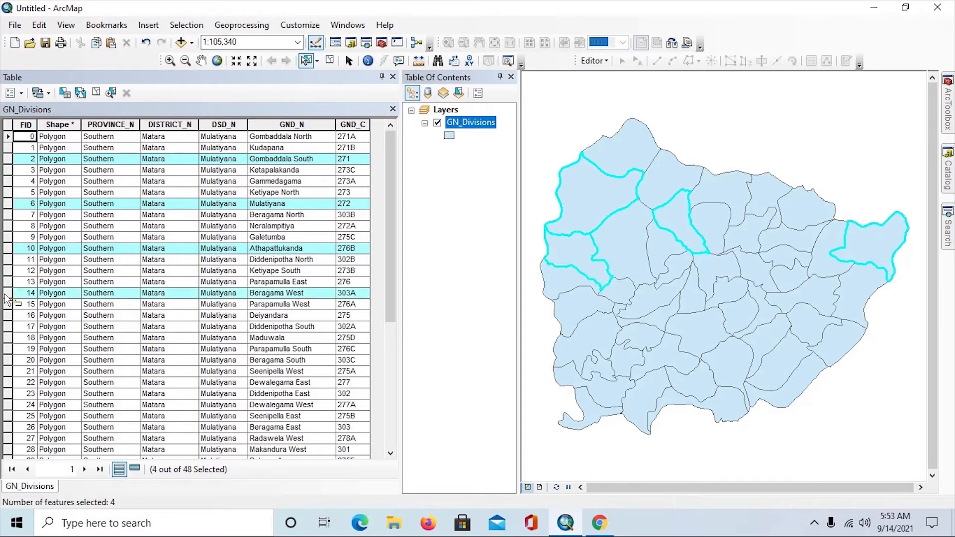
ctrl+click(7, 349)
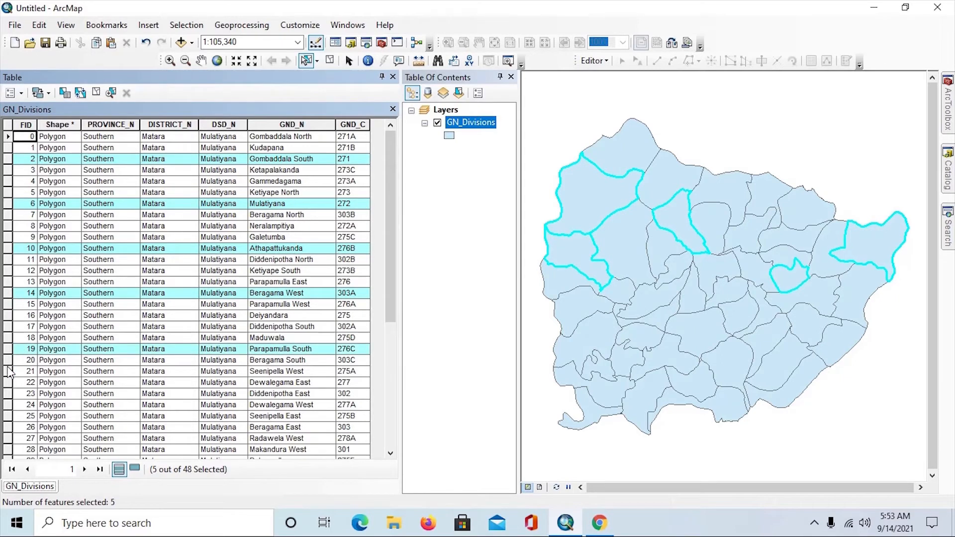
ctrl+click(8, 382)
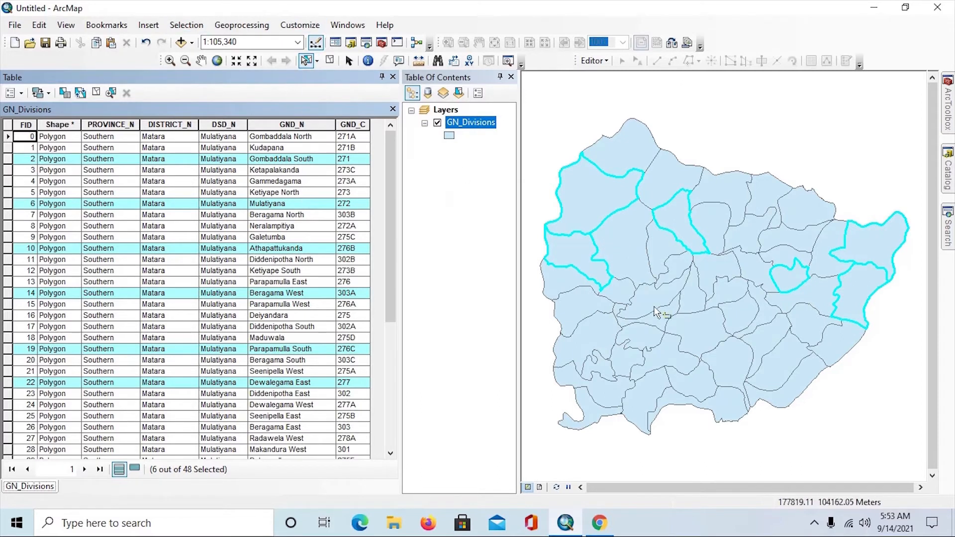
Add five polygons to the selection on the map: the south-central, southern edge, western, Seenipella East and Gammedagama divisions
shift+click(695, 336)
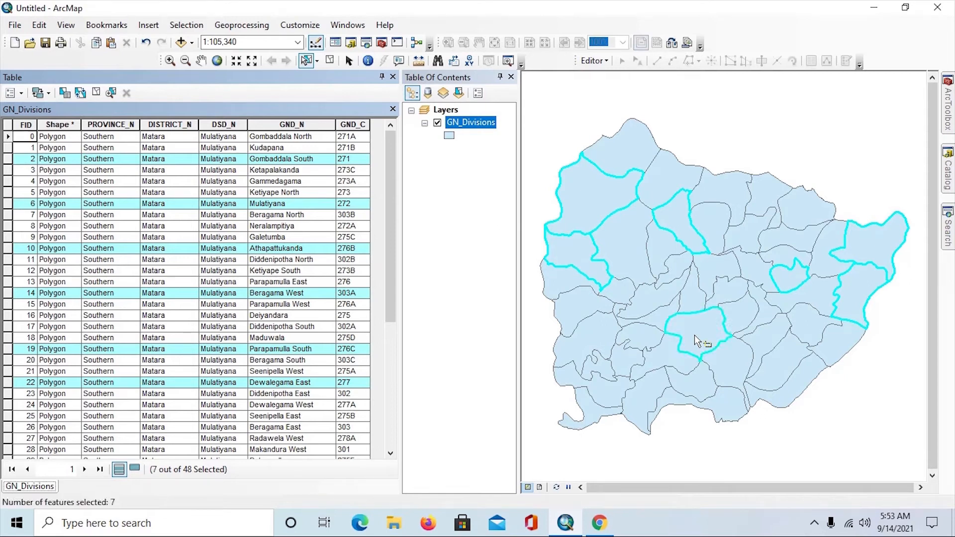
shift+click(728, 405)
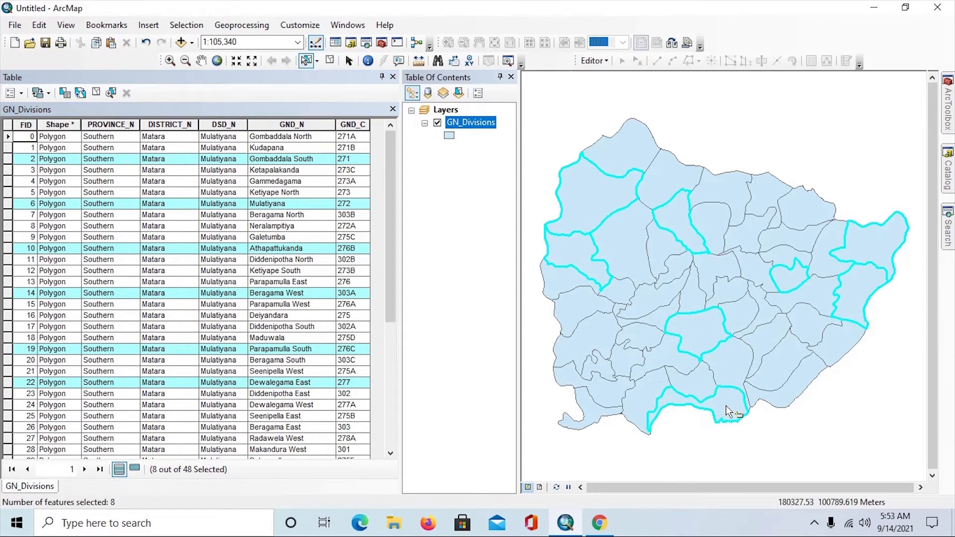
shift+click(599, 342)
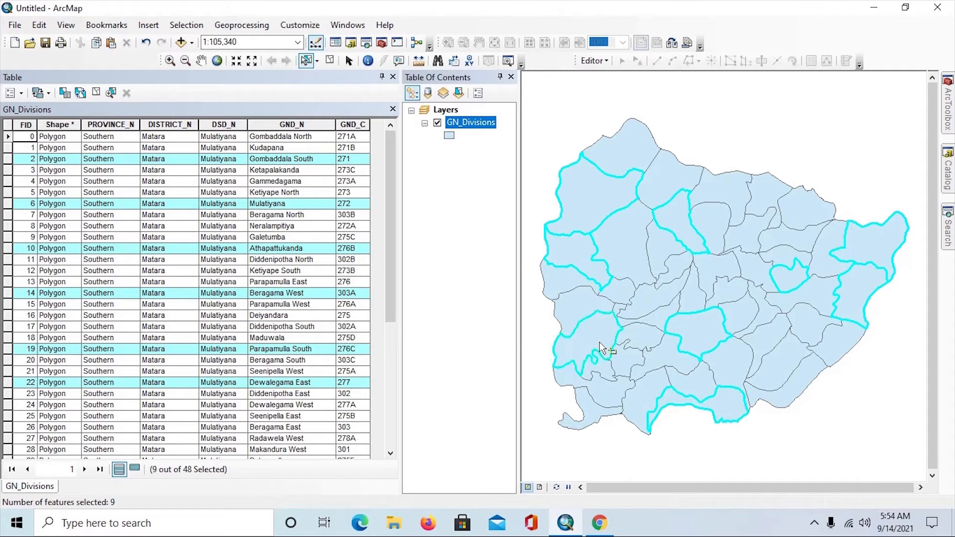
shift+click(730, 291)
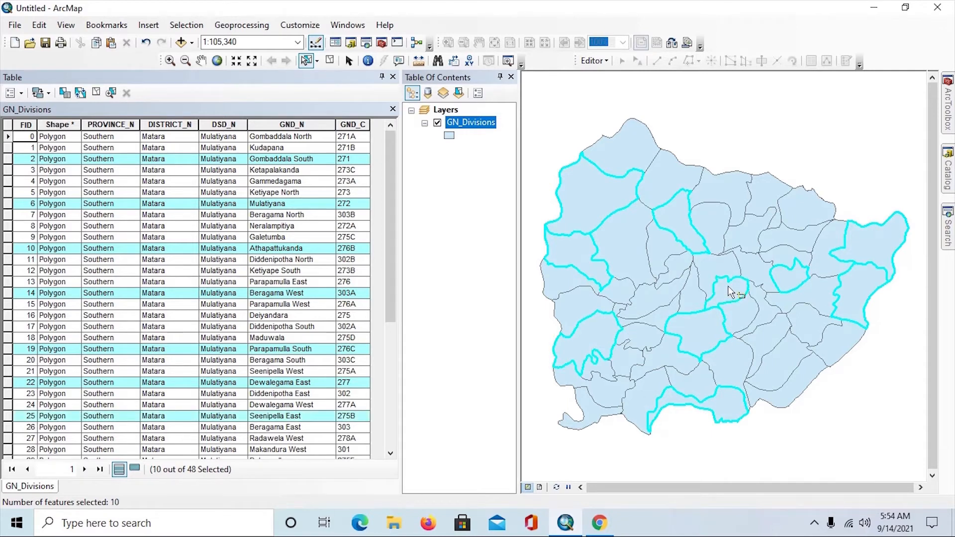
shift+click(758, 200)
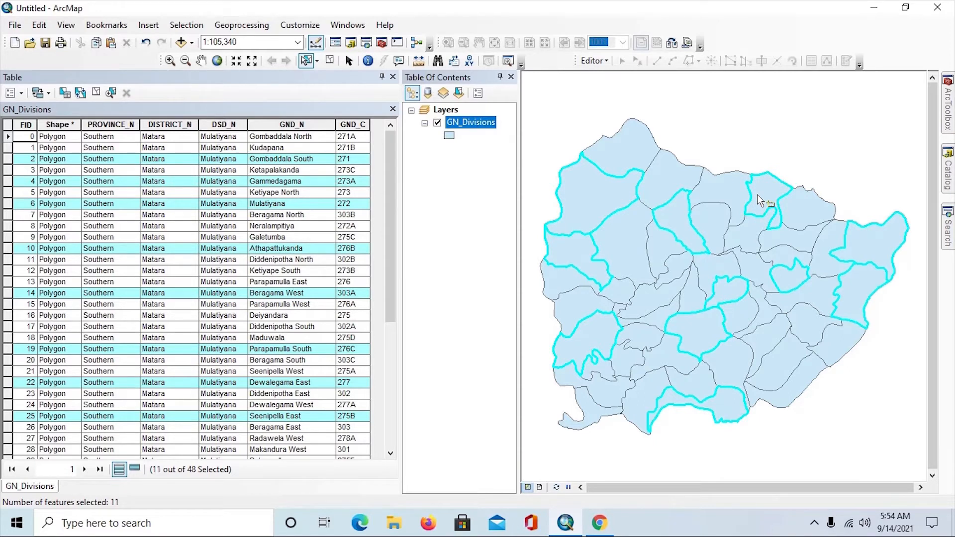
Remove the Athapattukanda, Dewalegama East, Parapamulla South, Gammedagama and Mulatiyana polygons from the selection on the map
ctrl+click(873, 244)
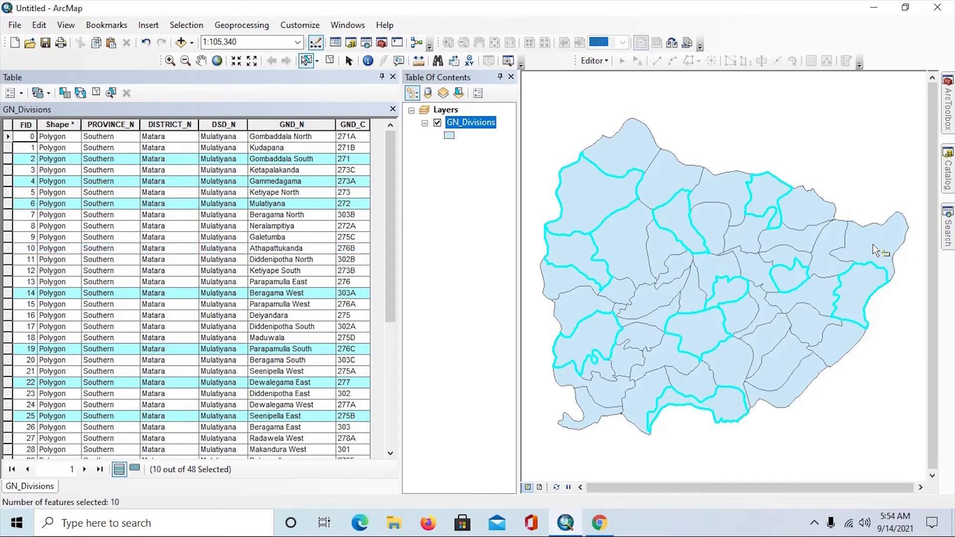
ctrl+click(860, 283)
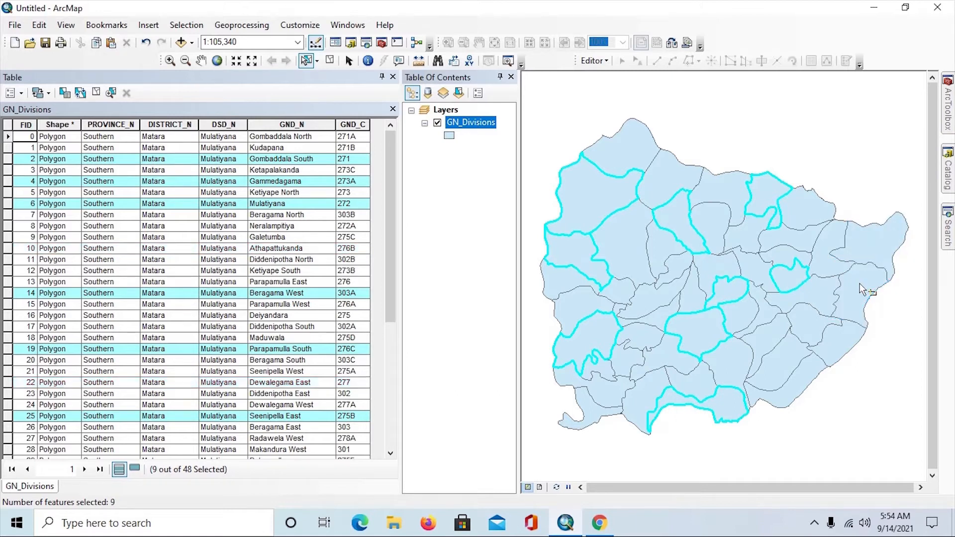
ctrl+click(798, 277)
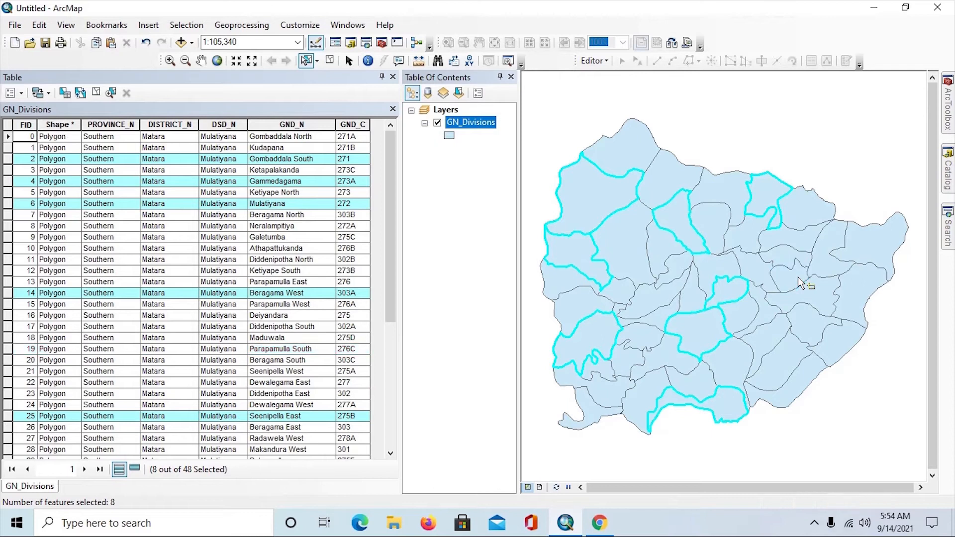
ctrl+click(769, 197)
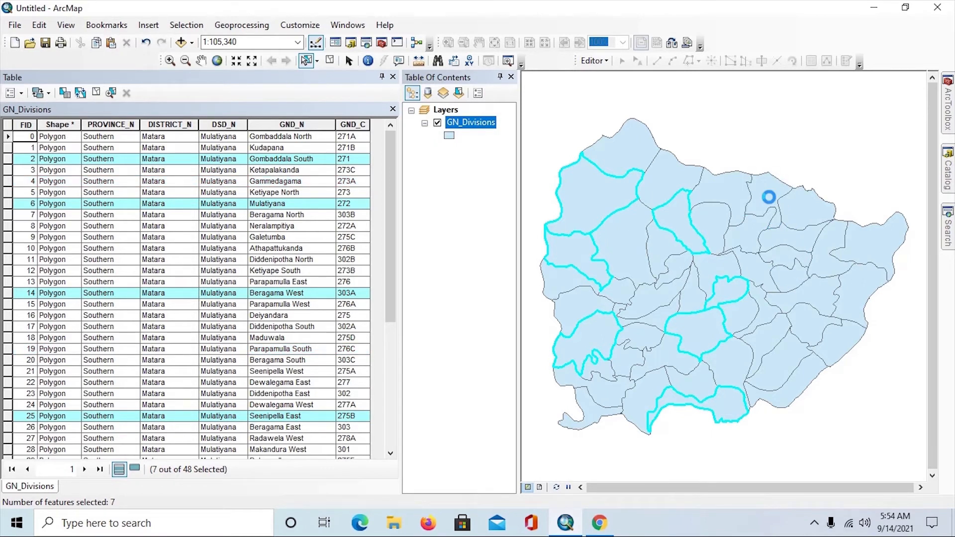
ctrl+click(680, 231)
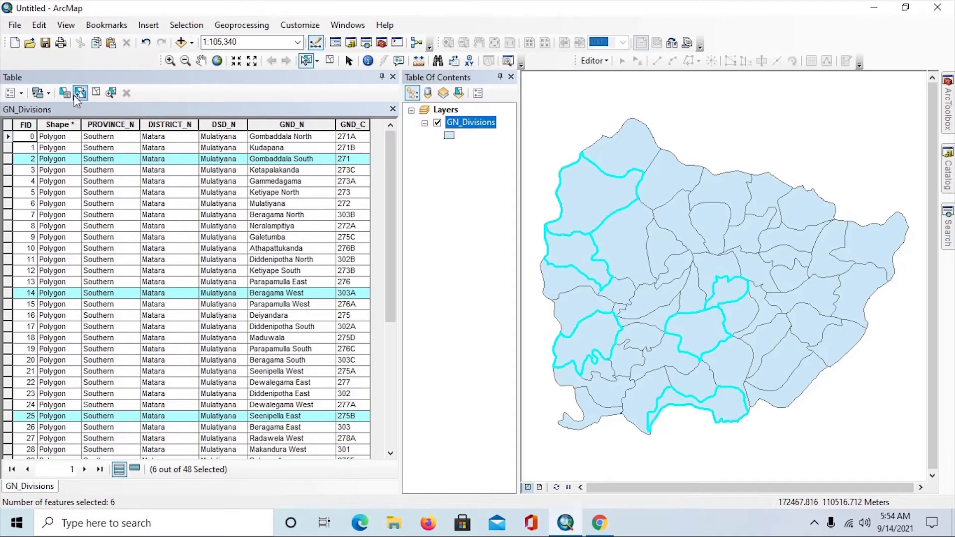
Open Select By Attributes for the GN_Divisions table, move the dialog clear of the records, and review the methods, keeping Create a new selection
click(20, 95)
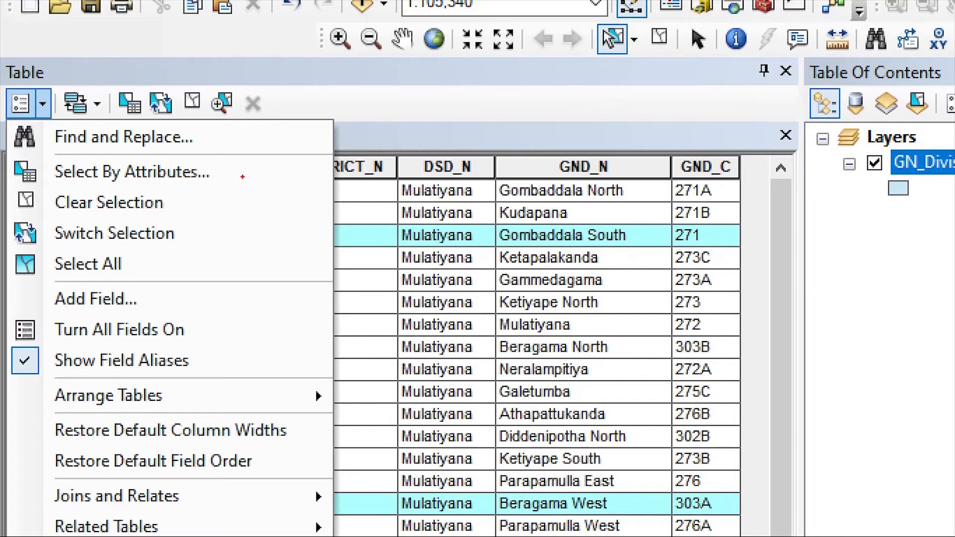
key(Escape)
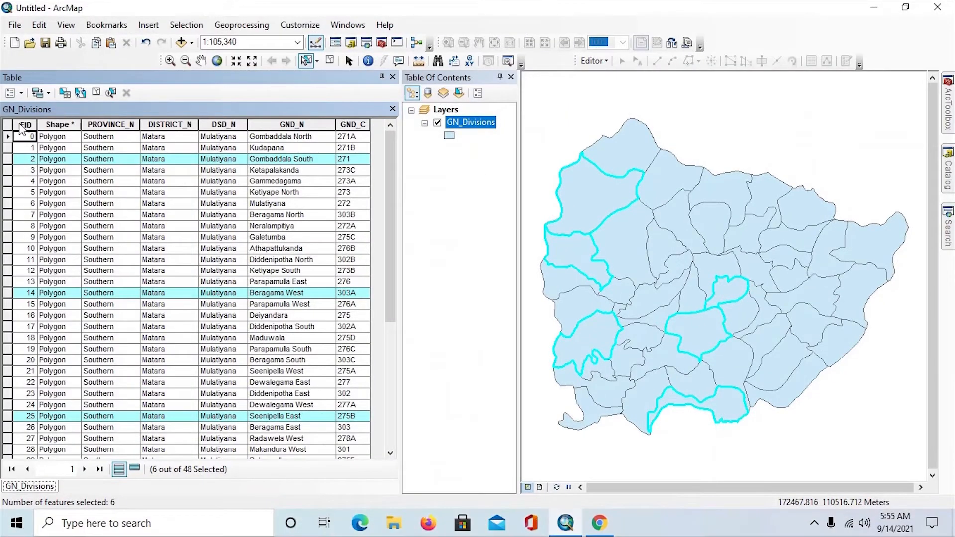
click(22, 95)
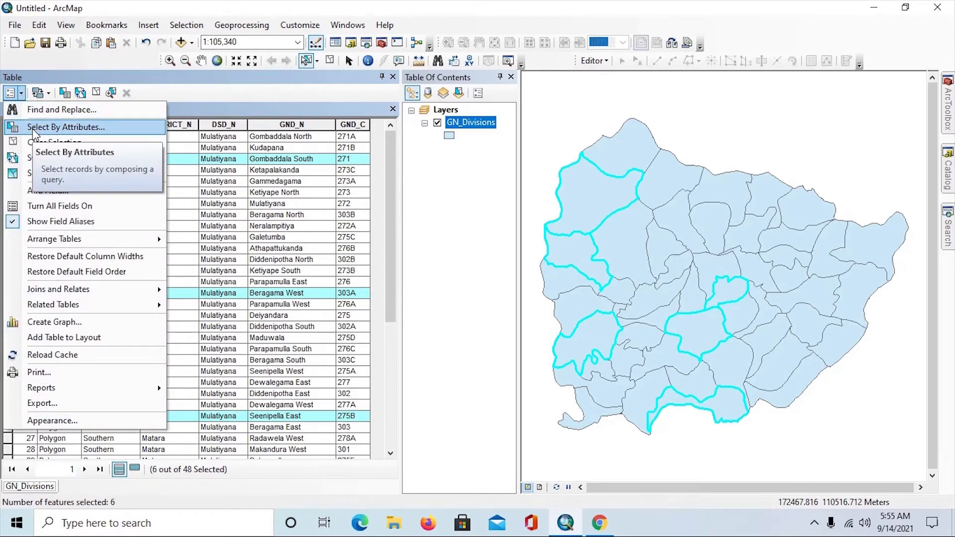
click(34, 130)
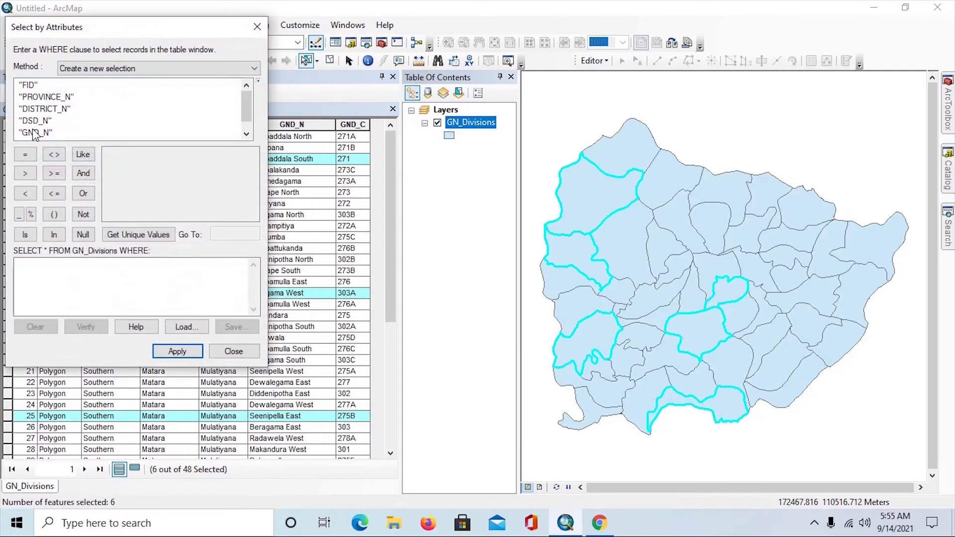
drag(96, 26, 545, 127)
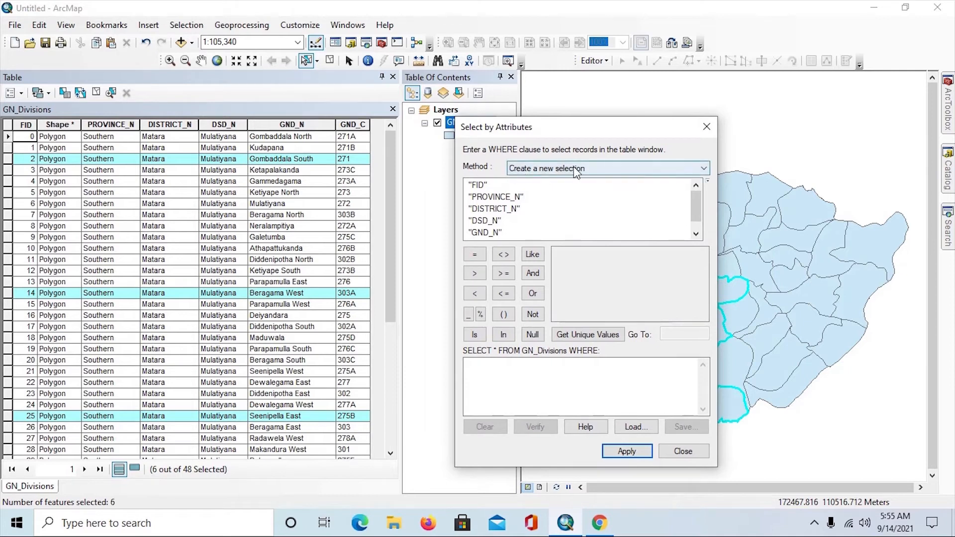
click(694, 168)
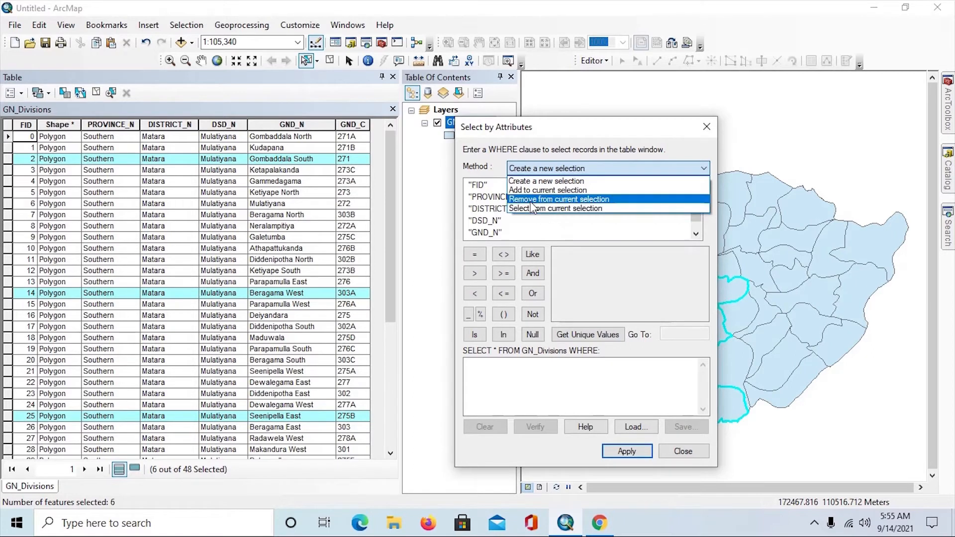
click(558, 125)
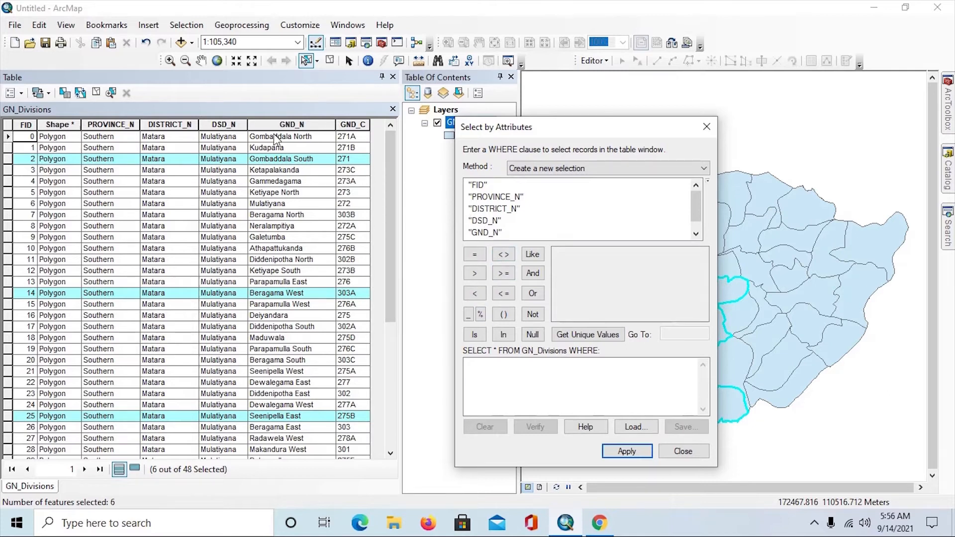
double_click(481, 221)
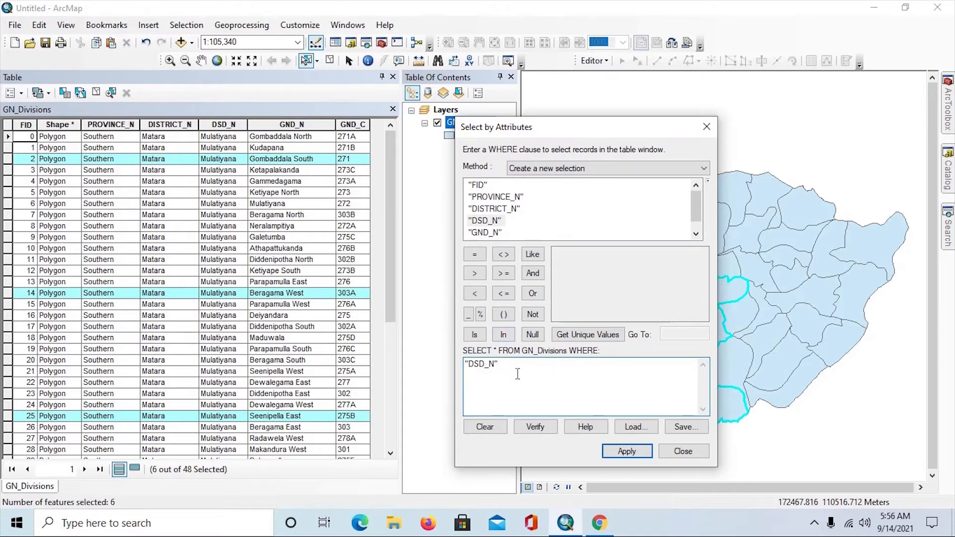
click(475, 256)
click(475, 256)
key(BackSpace)
key(BackSpace)
click(575, 333)
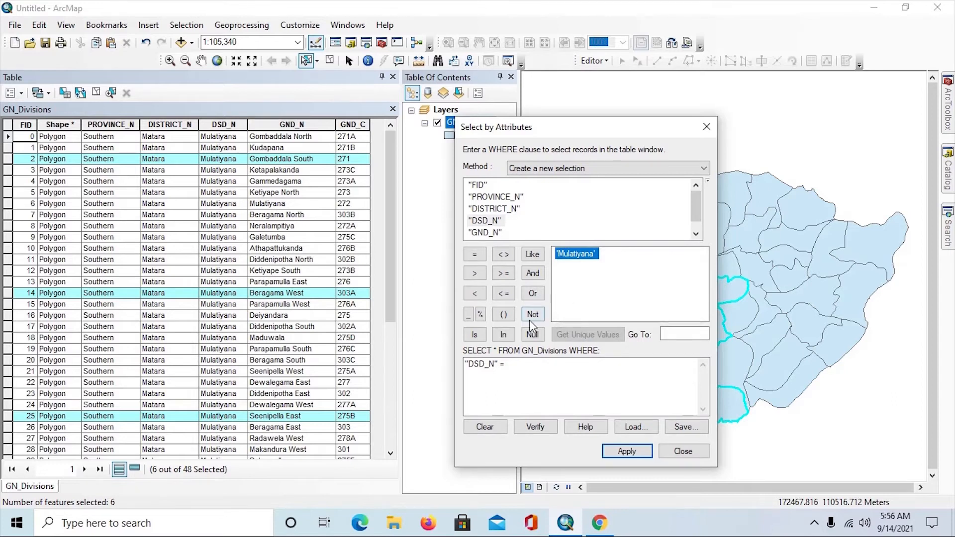
click(485, 427)
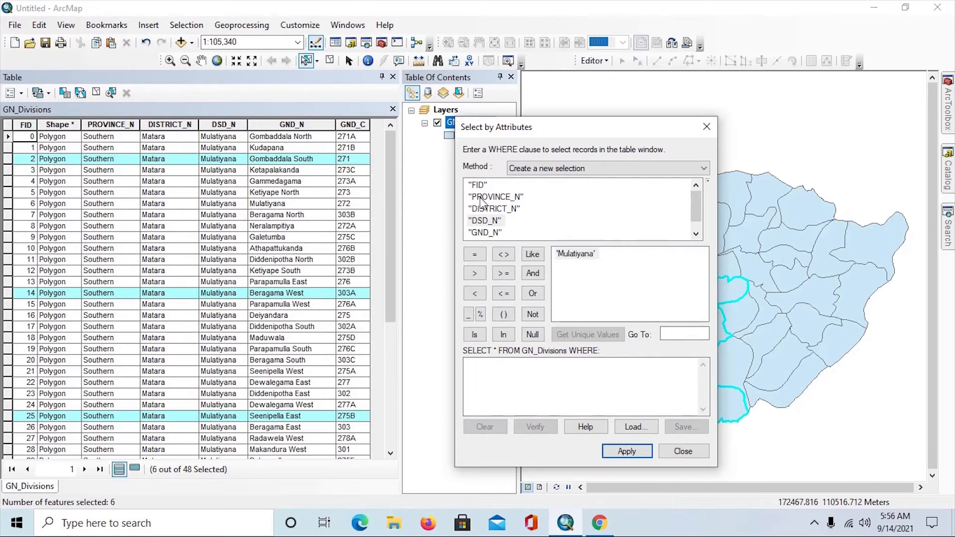
Build the WHERE clause "GND_N" = 'Gombaddala North' using the unique values of the GND_N field
double_click(488, 233)
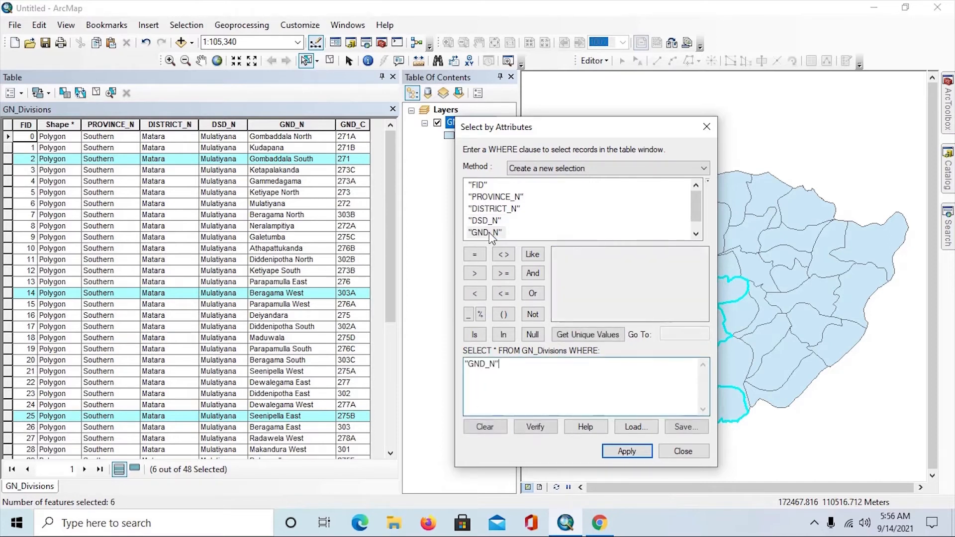
click(475, 255)
click(568, 336)
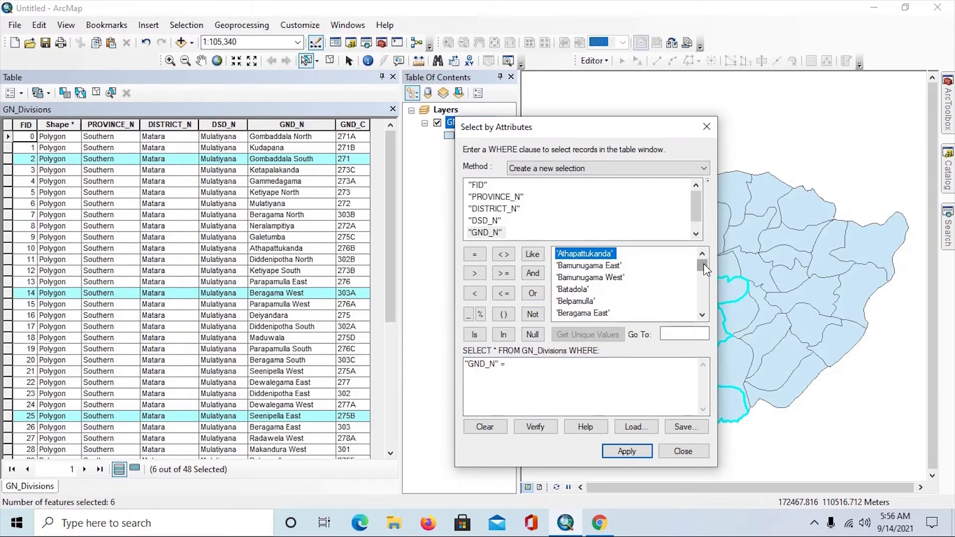
drag(703, 267, 703, 281)
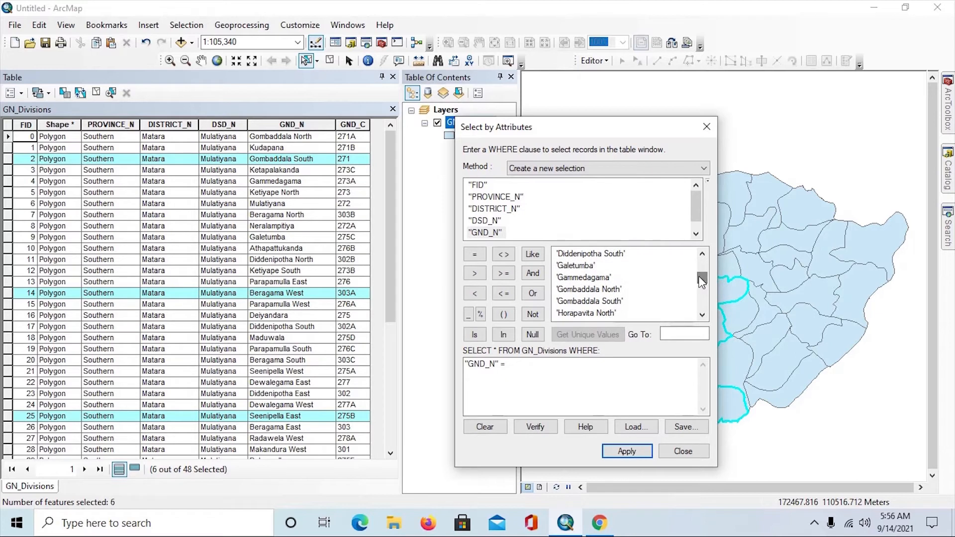
click(582, 290)
double_click(581, 290)
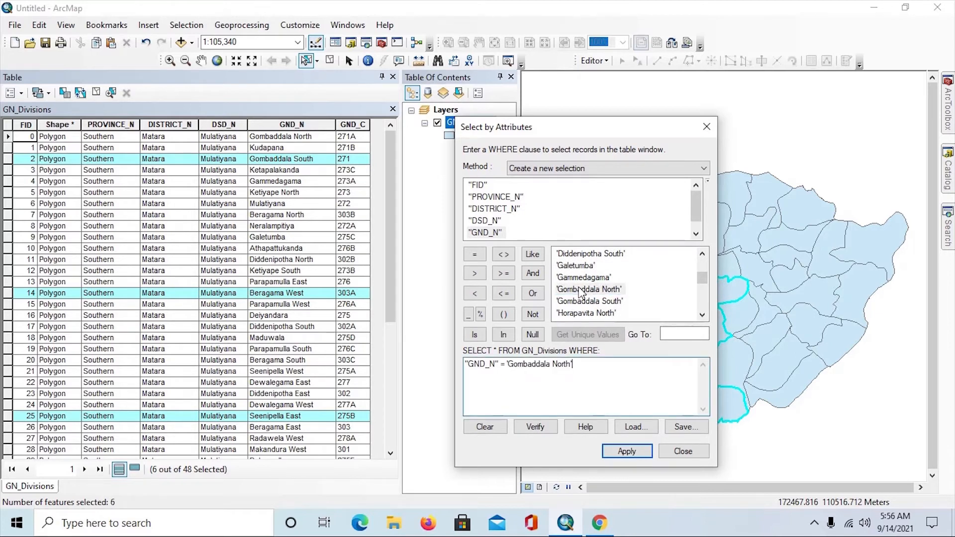
Apply the Gombaddala North query as a new selection and move the dialog clear of the map
click(627, 452)
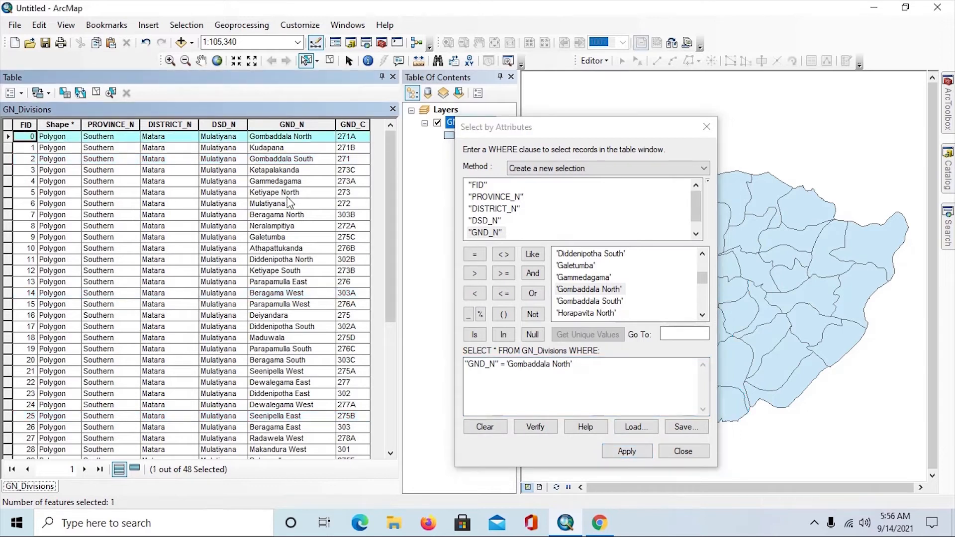
drag(573, 128, 389, 194)
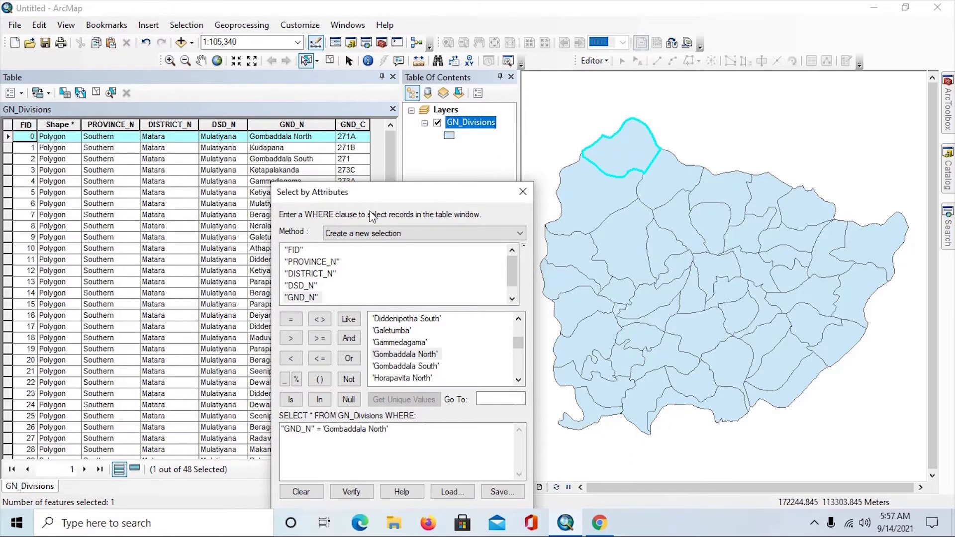
Add Kudapana to the current selection by applying "GND_N" = 'Kudapana' with the method Add to current selection
click(521, 237)
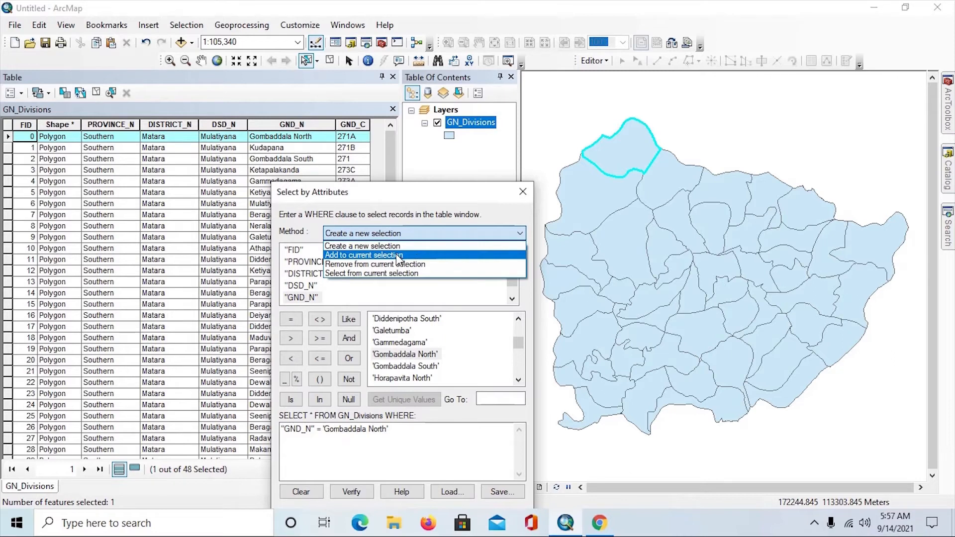
click(398, 256)
drag(414, 198, 481, 164)
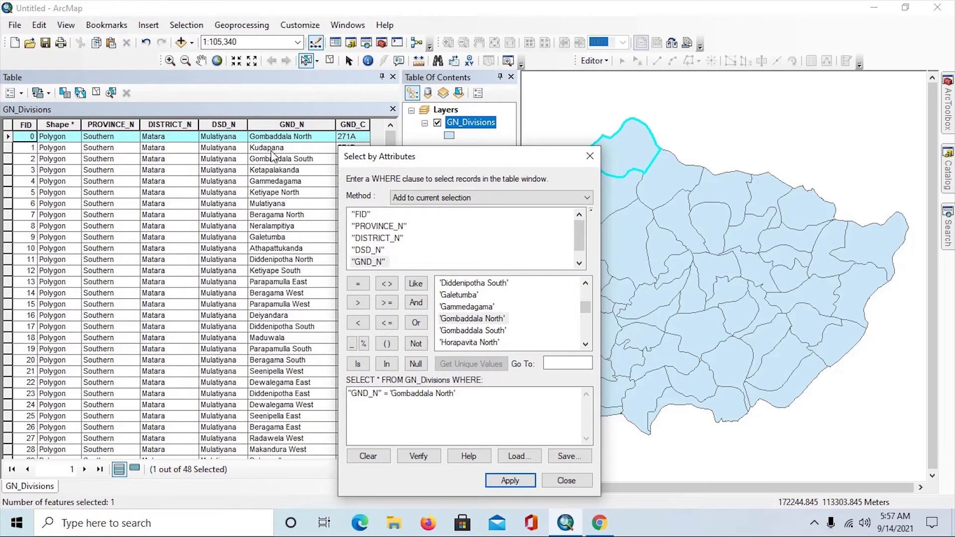
drag(463, 396, 394, 400)
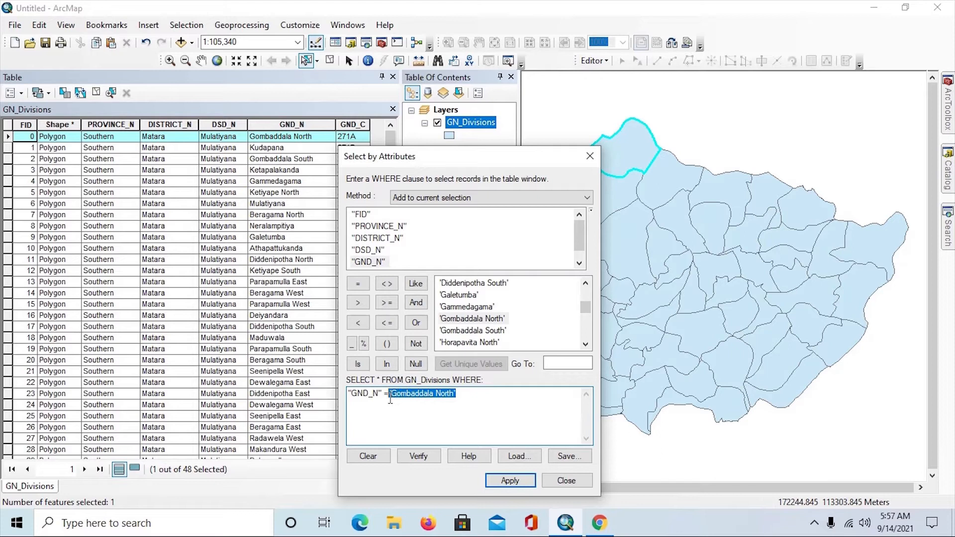
key(Delete)
click(585, 344)
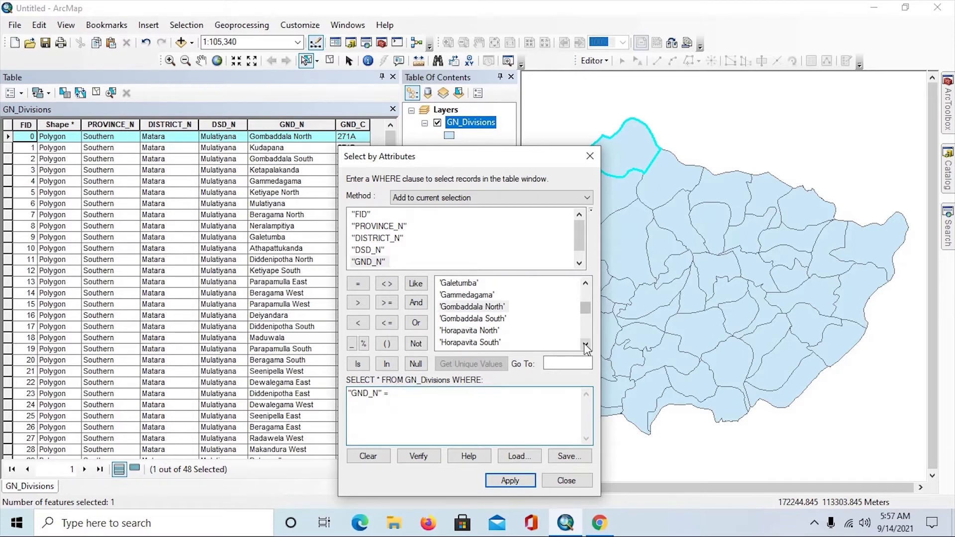
click(585, 344)
click(586, 344)
click(585, 344)
click(585, 344)
click(585, 344)
click(585, 344)
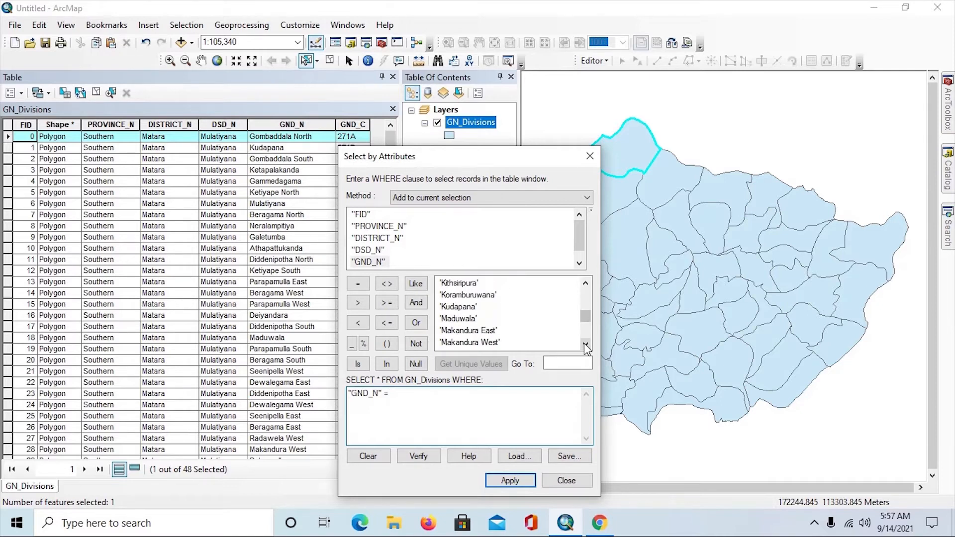
double_click(467, 308)
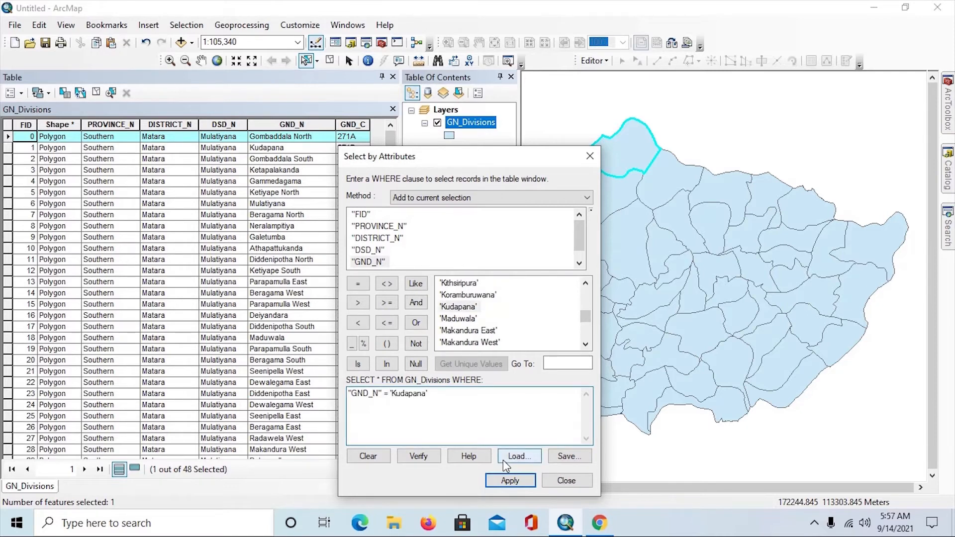
click(507, 481)
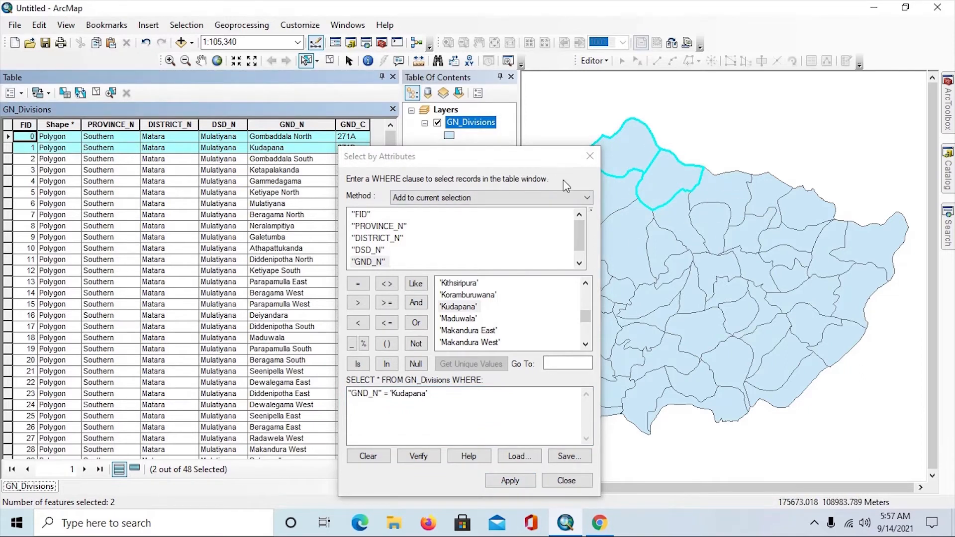
Remove Kudapana from the selection by re-entering "GND_N" = 'Kudapana' and applying it with the method Remove from current selection
click(587, 199)
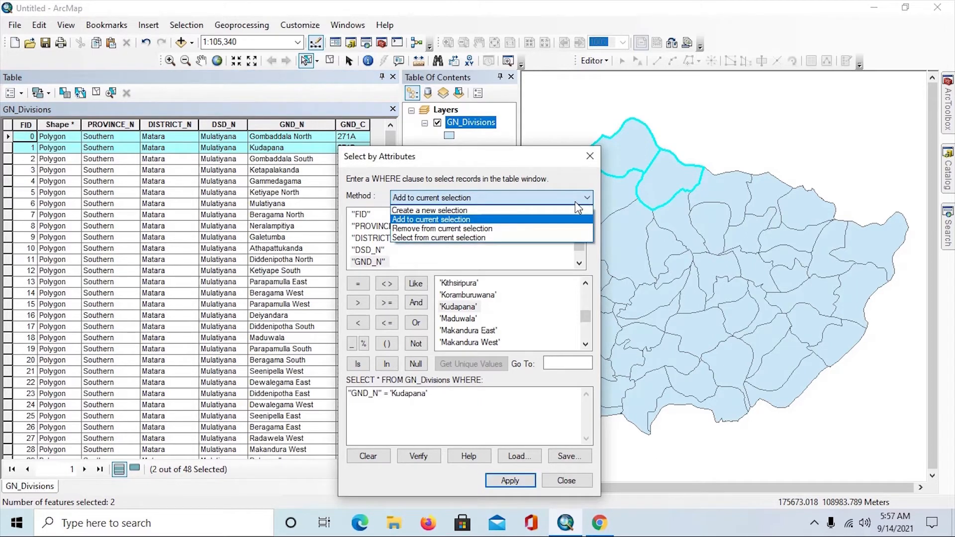
click(482, 228)
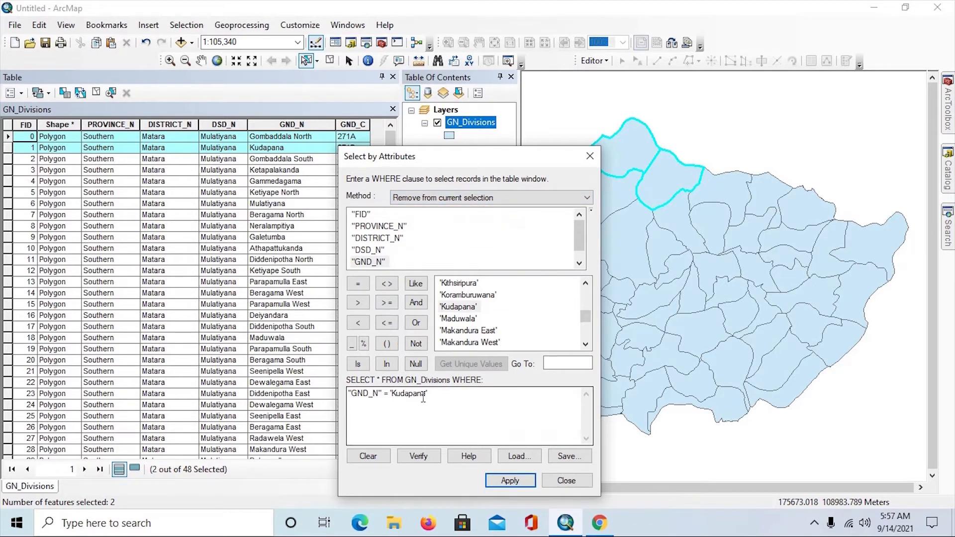
drag(436, 396, 388, 398)
key(Delete)
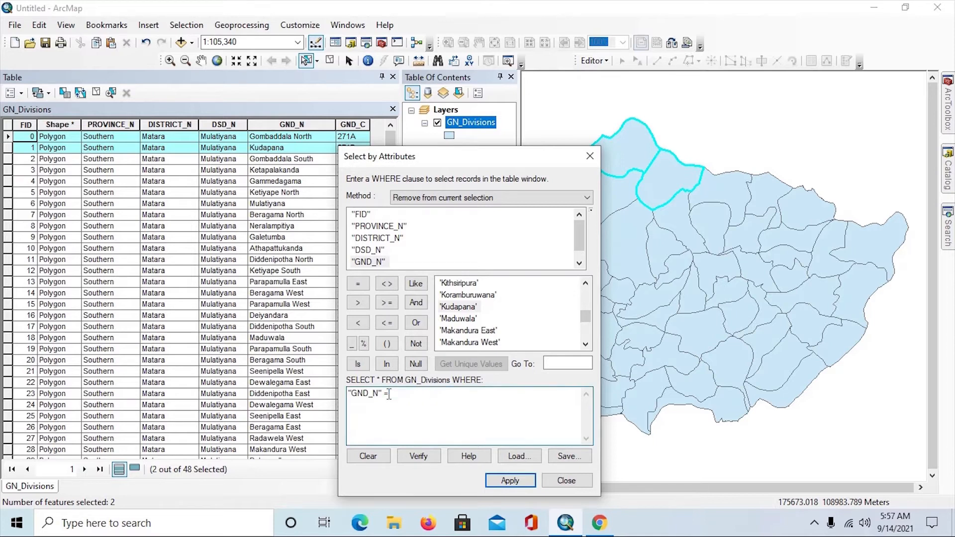
double_click(455, 307)
click(512, 479)
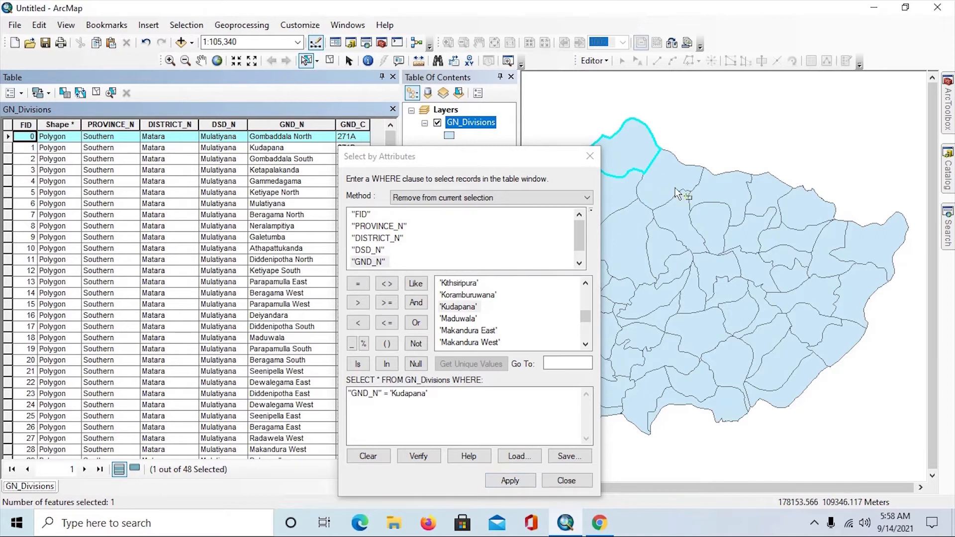
Apply the "GND_N" = 'Kudapana' query with the method Create a new selection
click(586, 199)
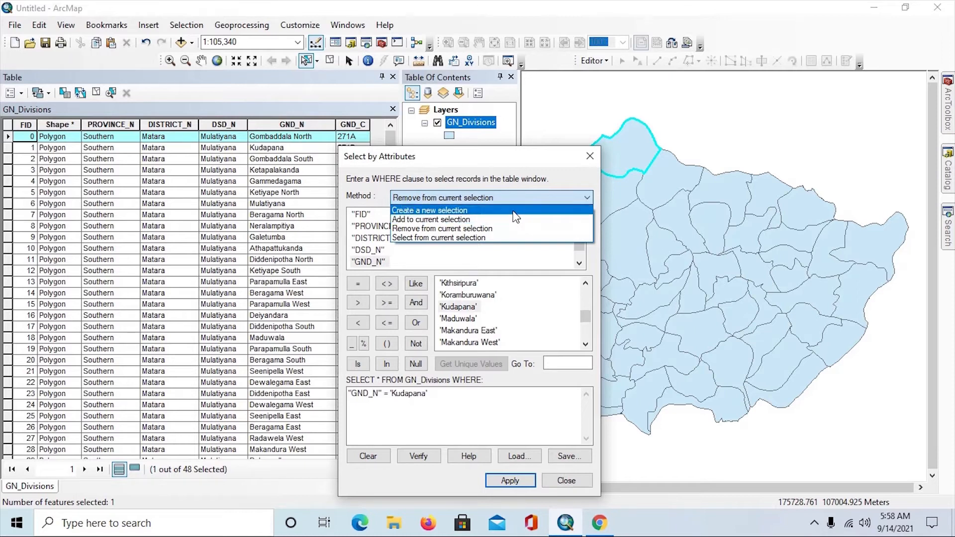
click(515, 212)
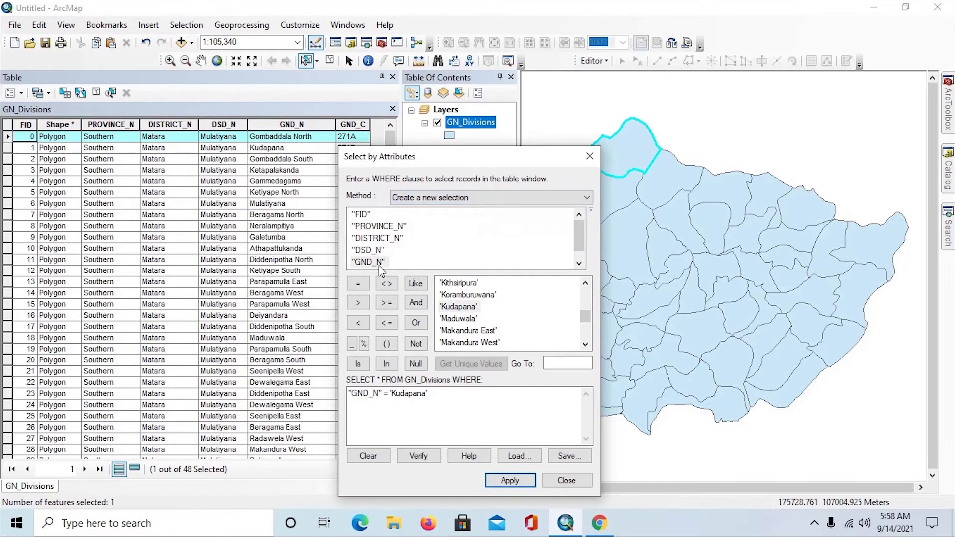
click(432, 394)
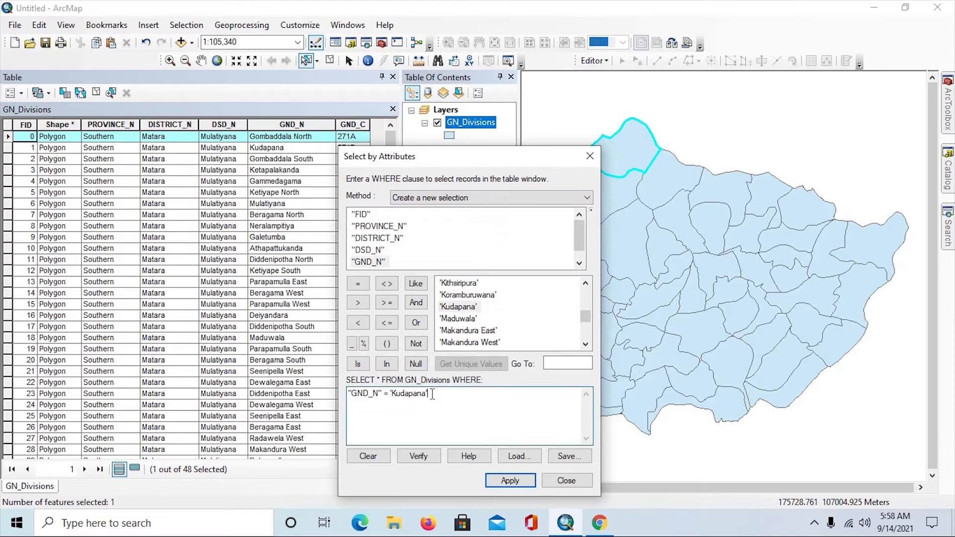
click(502, 478)
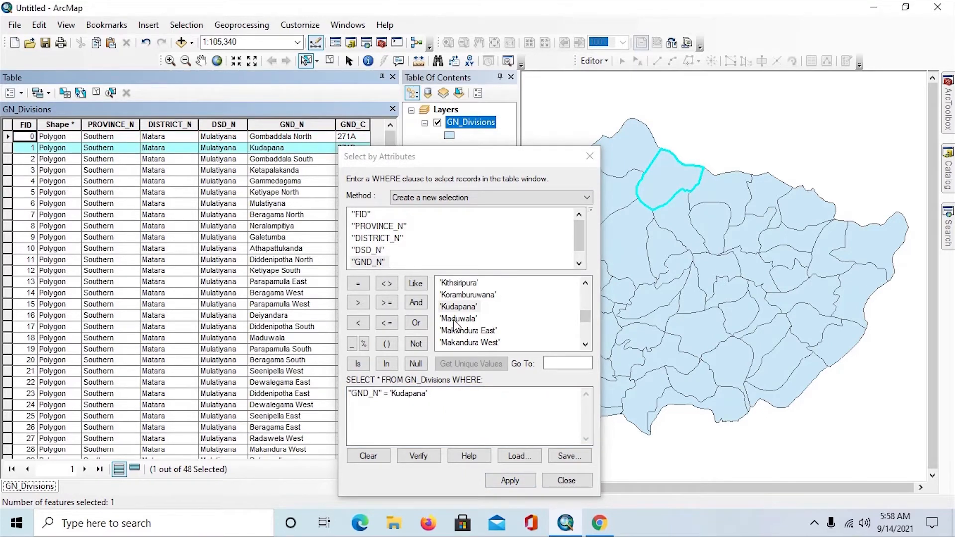
Add Kithsiripura to the current selection by replacing the queried value with 'Kithsiripura' and applying the clause
click(517, 198)
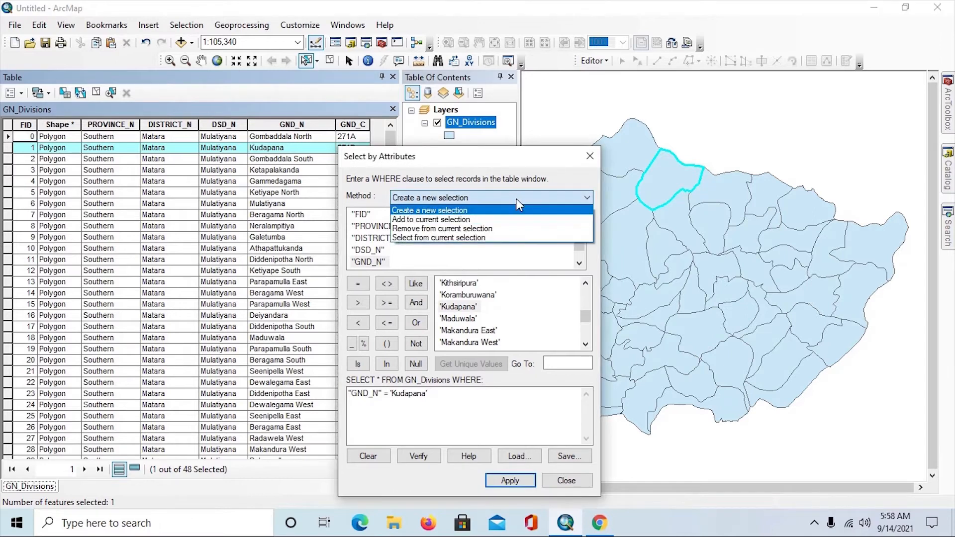
click(494, 224)
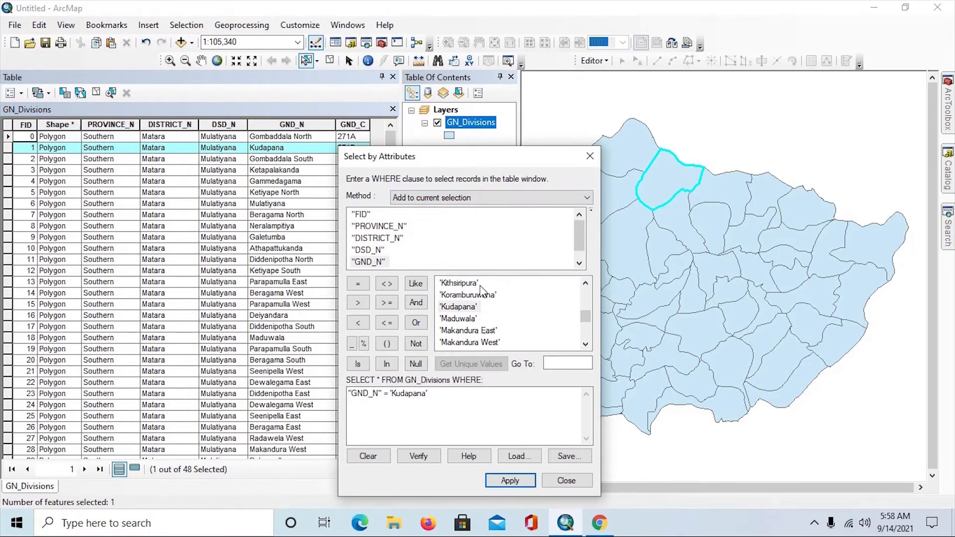
drag(429, 394, 396, 397)
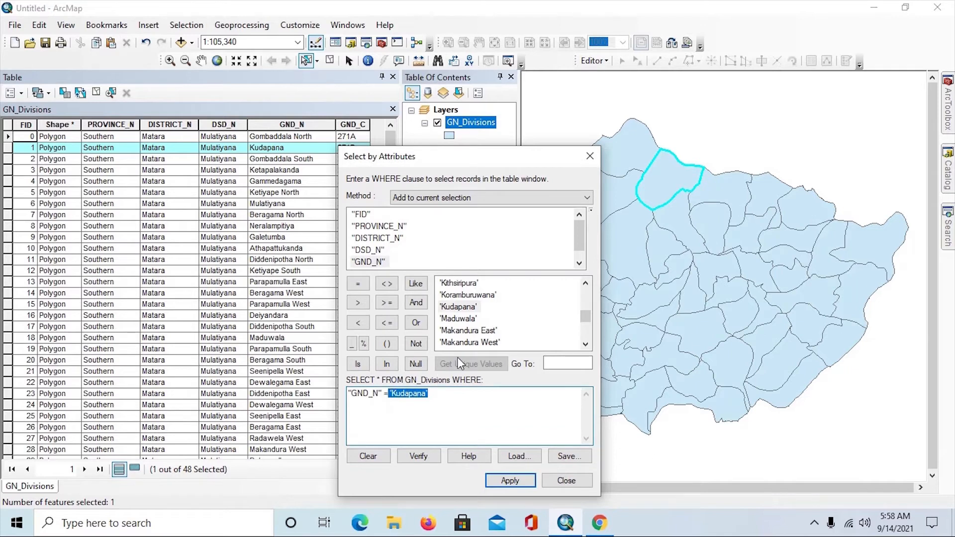
double_click(462, 283)
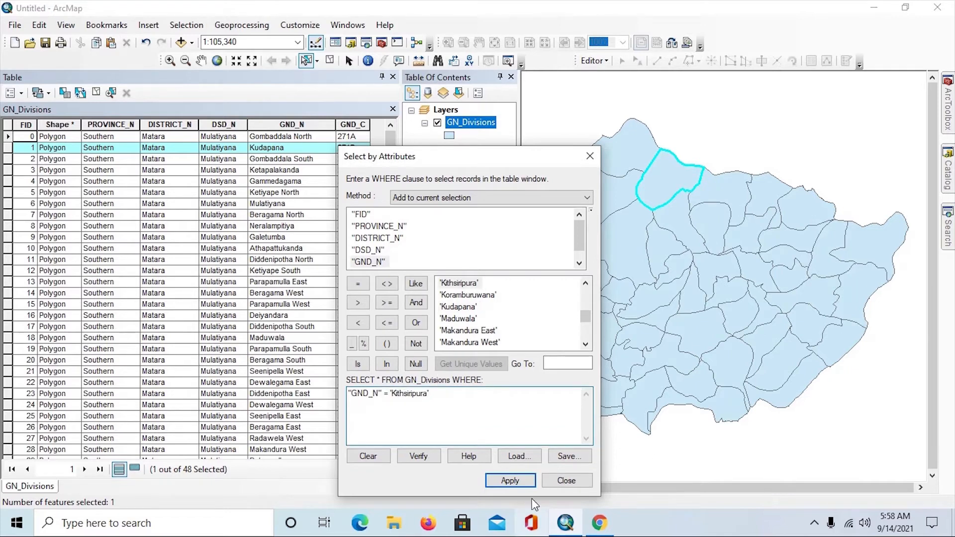
click(510, 482)
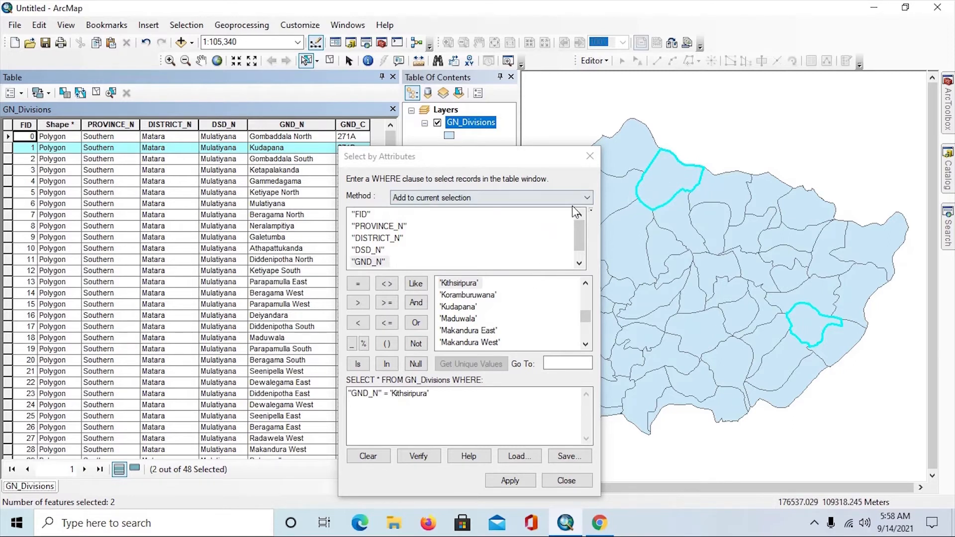
Narrow the selection to Kithsiripura using the method Select from current selection, and close the query dialog
click(586, 199)
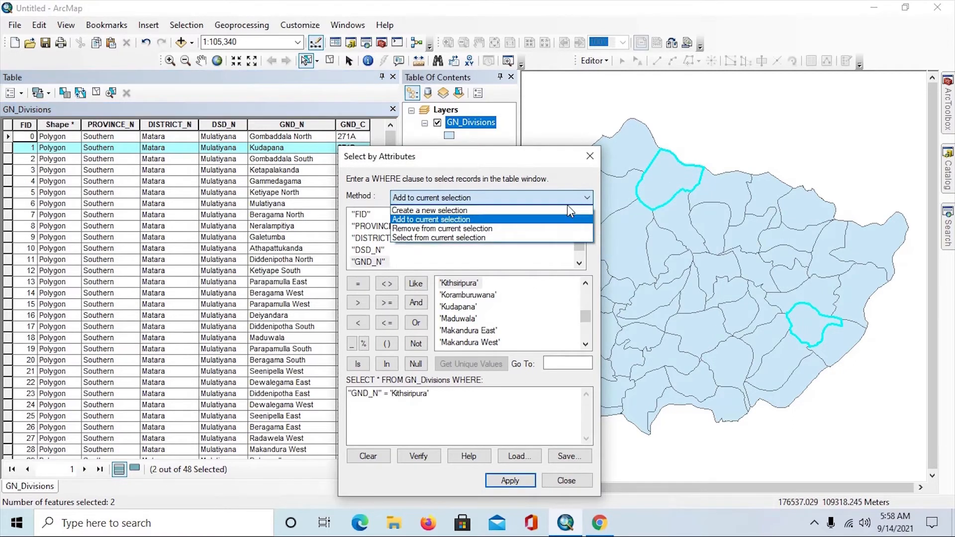
click(510, 238)
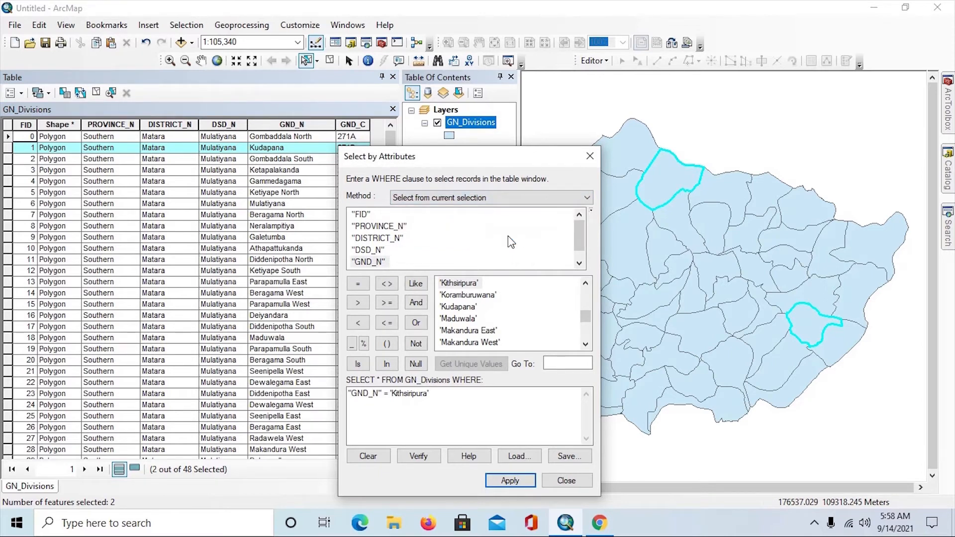
click(432, 398)
click(506, 478)
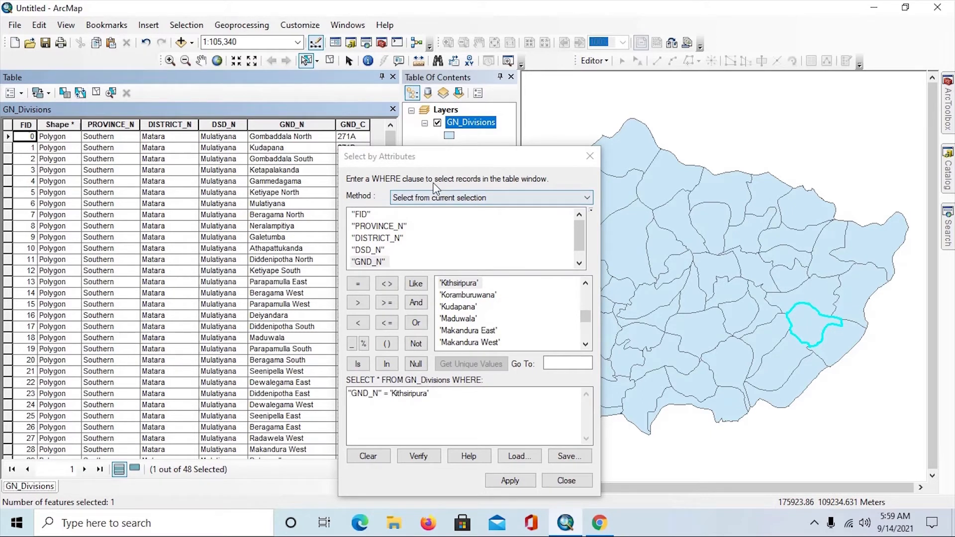
click(589, 158)
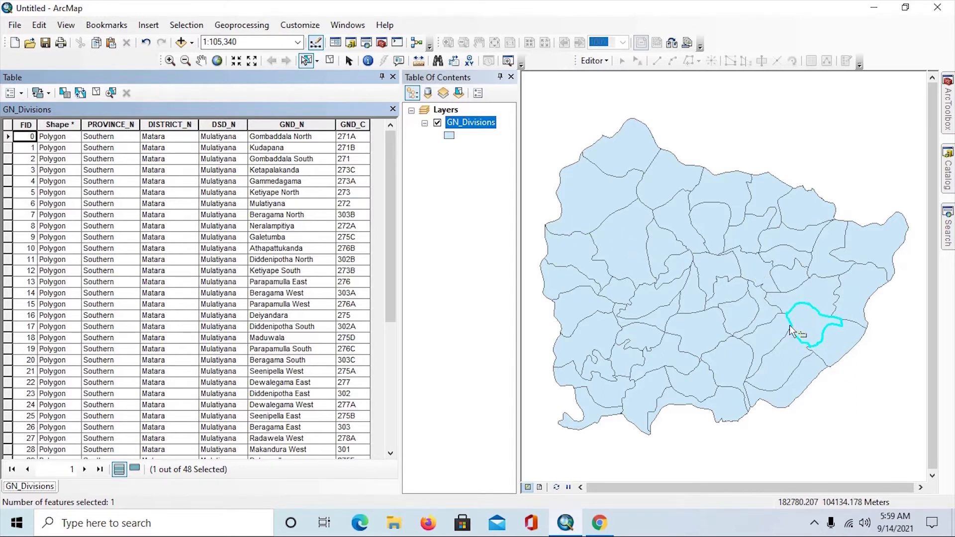
Switch the selection in the GN_Divisions table, check the Kithsiripura record, and switch the selection back
click(80, 94)
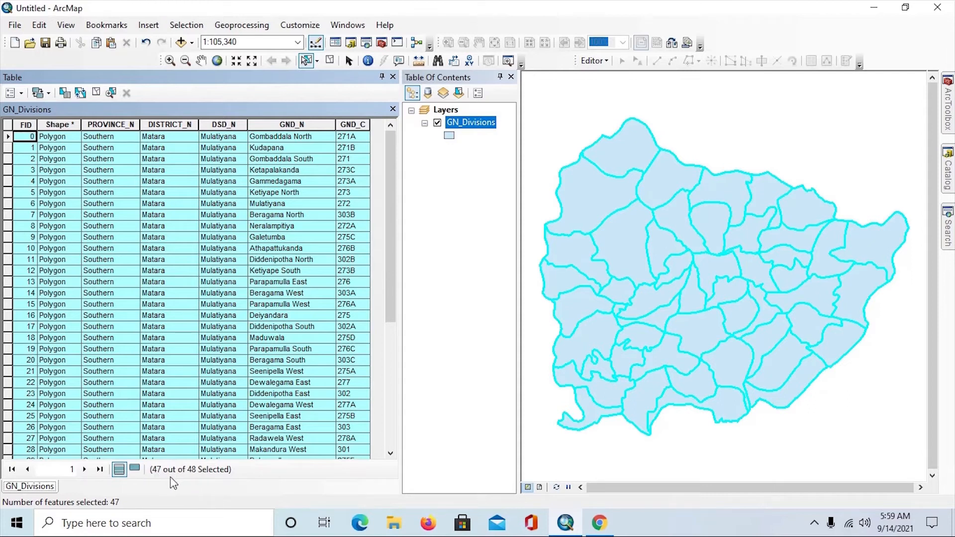
drag(393, 215, 405, 313)
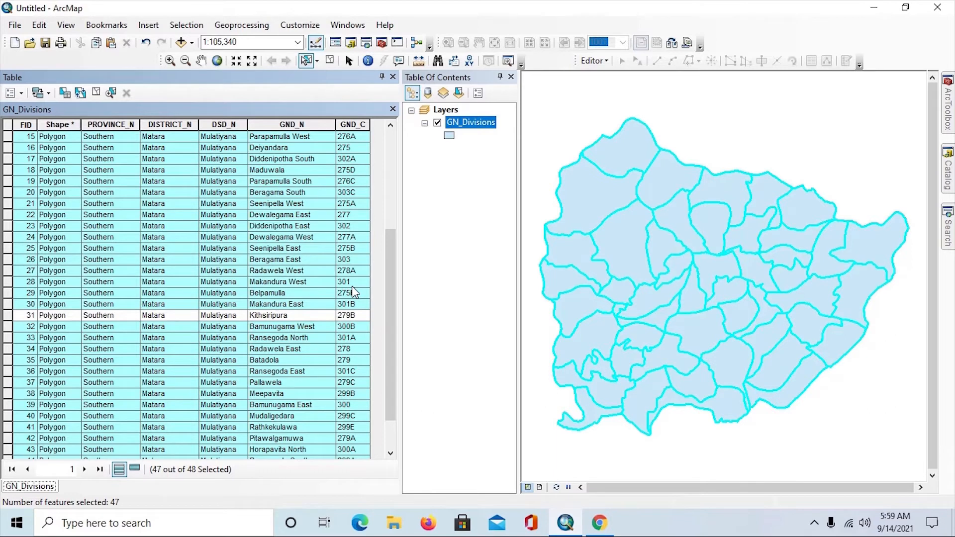
click(82, 99)
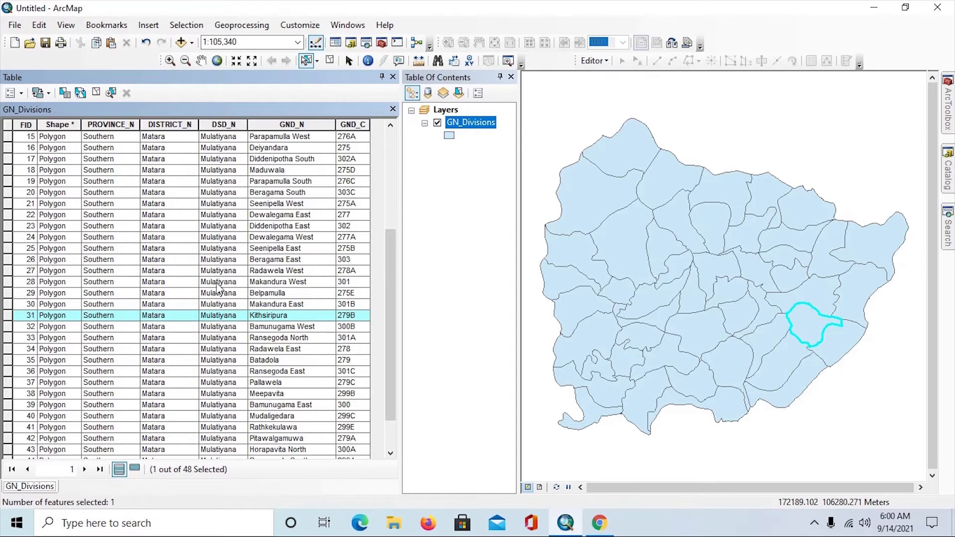
Select all records in the GN_Divisions table
click(23, 93)
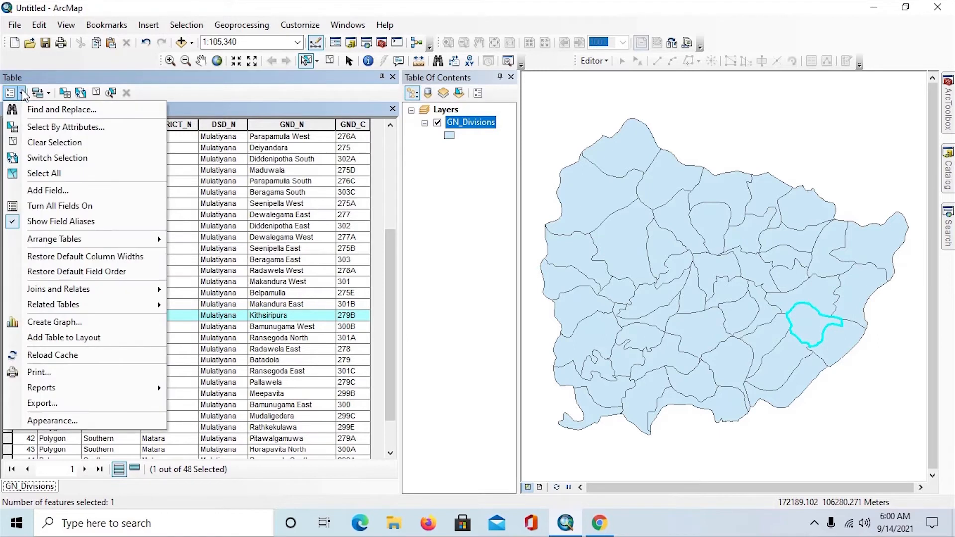
click(47, 175)
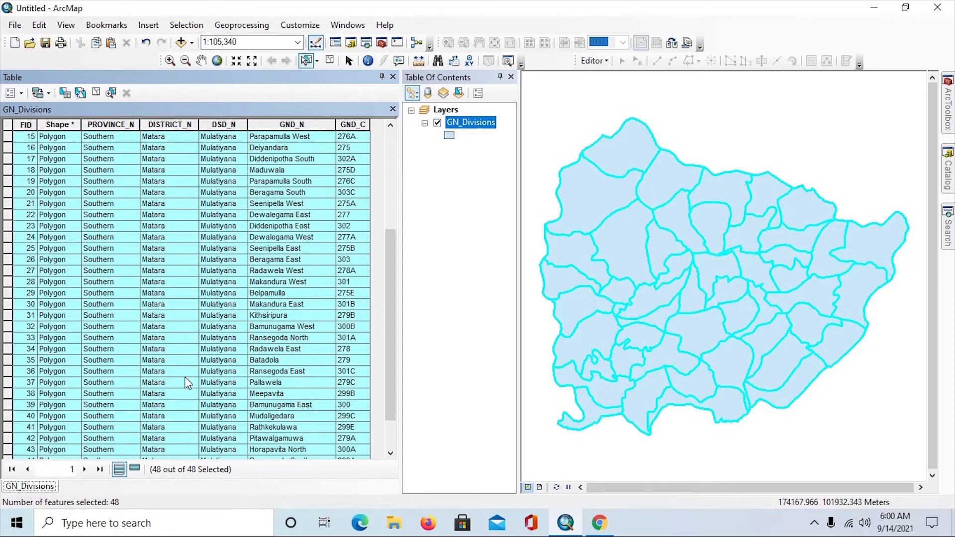
Open the Add Field dialog for the GN_Divisions table and close it without adding a field
click(22, 93)
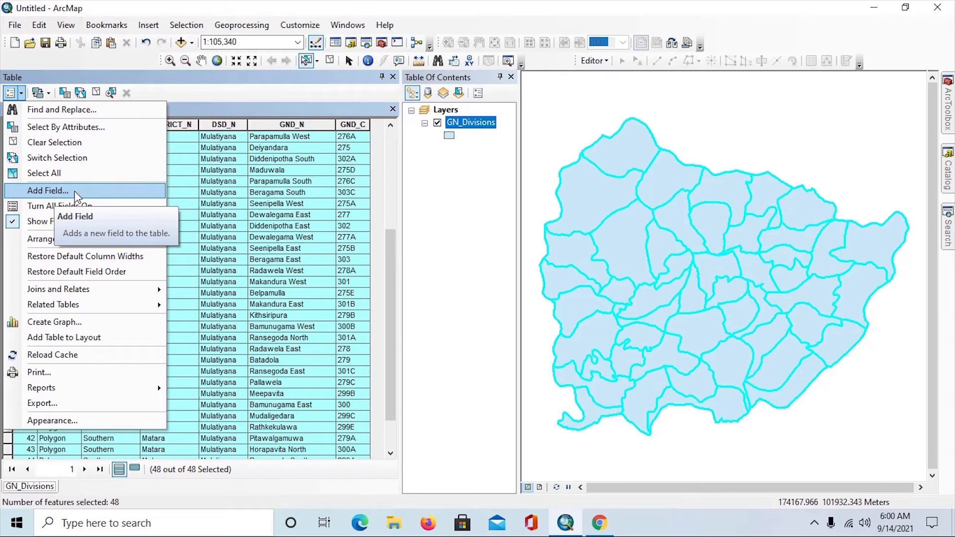
click(40, 195)
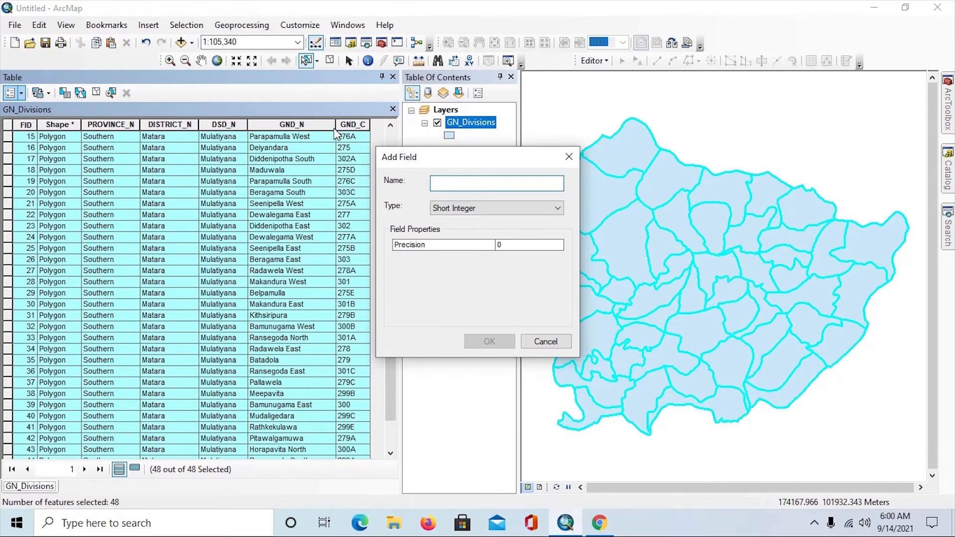
click(567, 158)
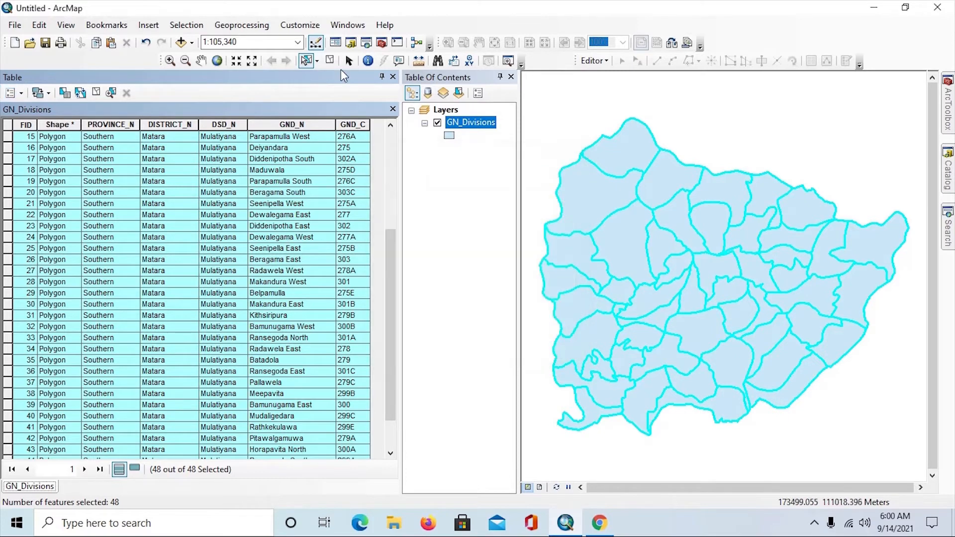
Start a new field for the GN_Divisions table, named Area_Ha with the type Float
click(21, 93)
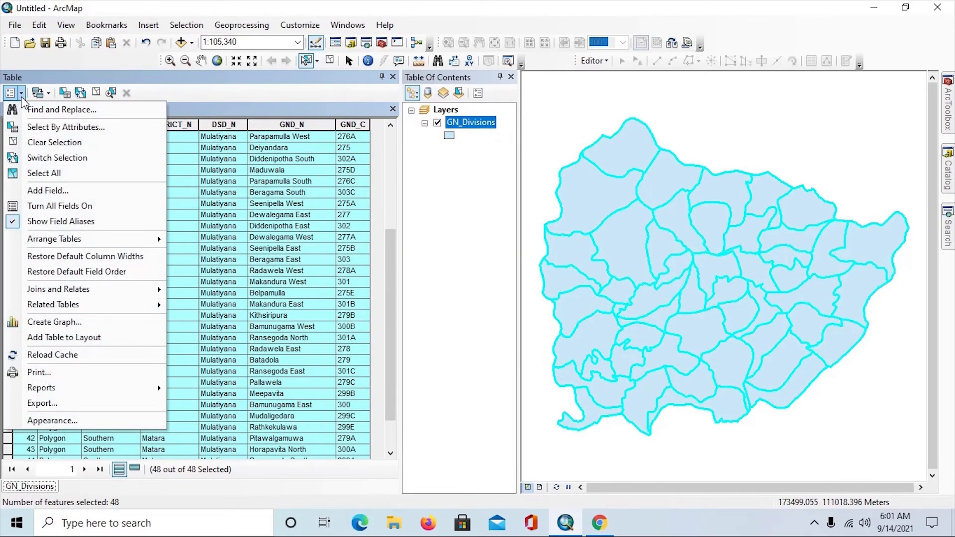
click(47, 192)
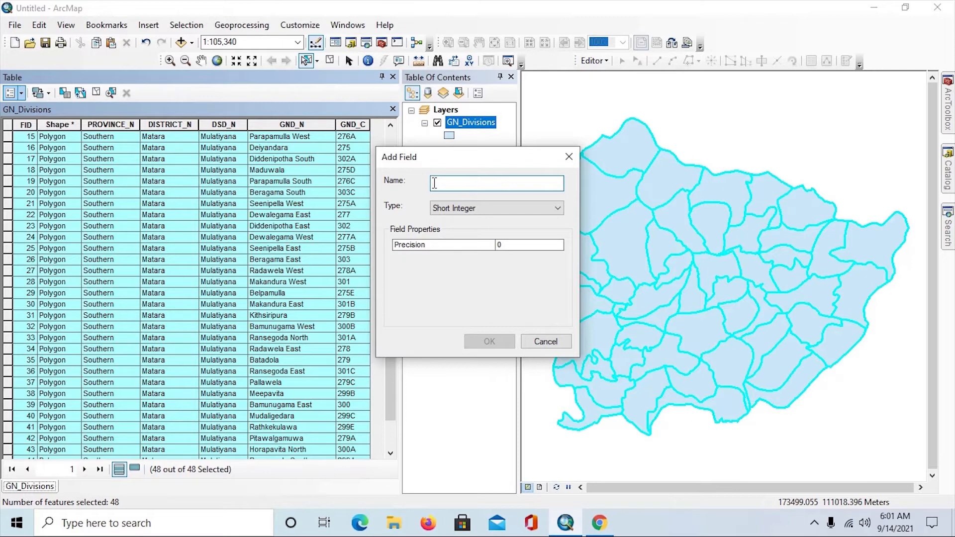
text(Area)
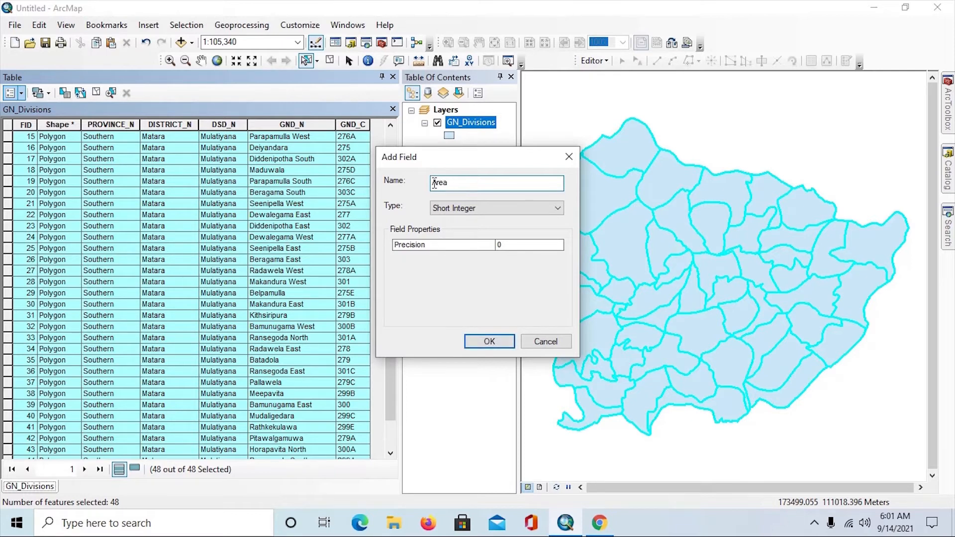
text(_Ha)
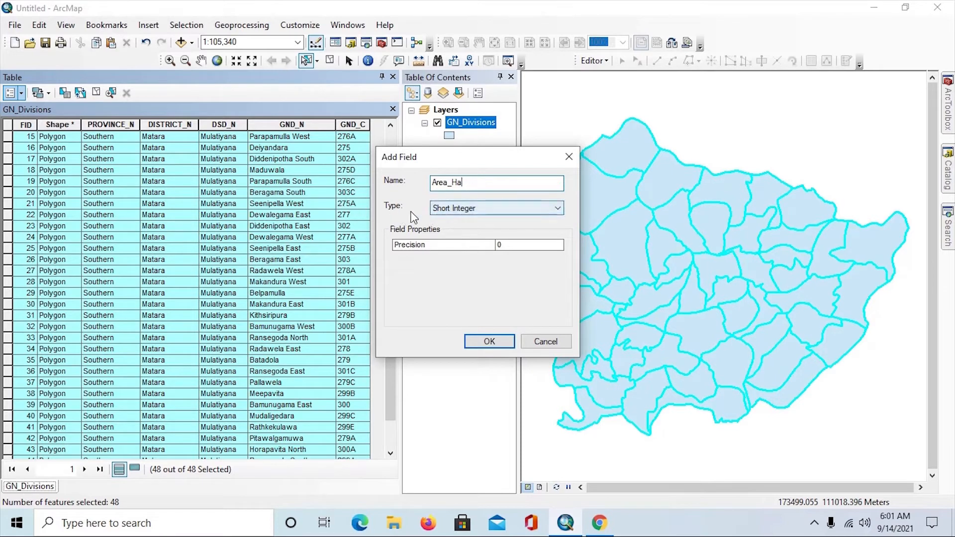
click(532, 211)
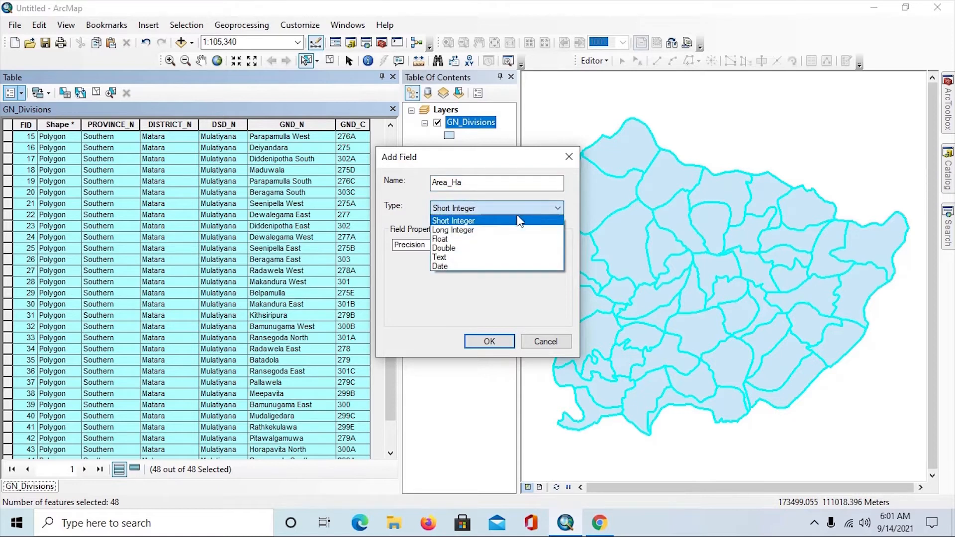
click(450, 241)
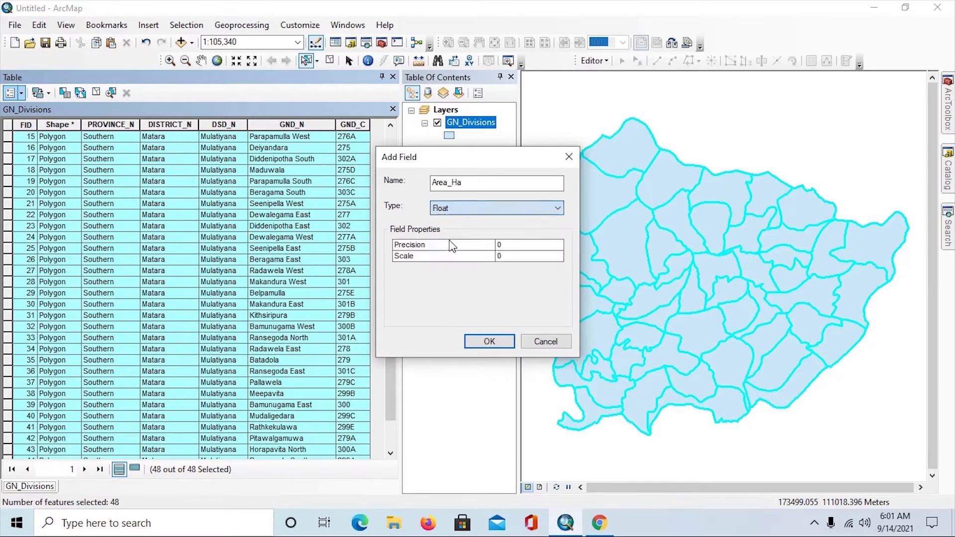
Give the Area_Ha field a precision of 10 and a scale of 2, and add it to the table
click(505, 244)
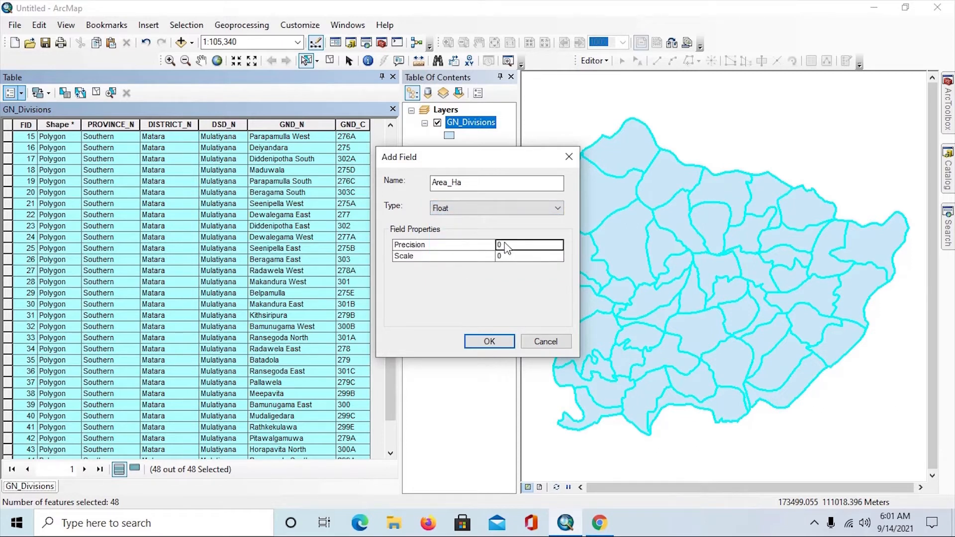
double_click(498, 245)
text(10)
click(505, 257)
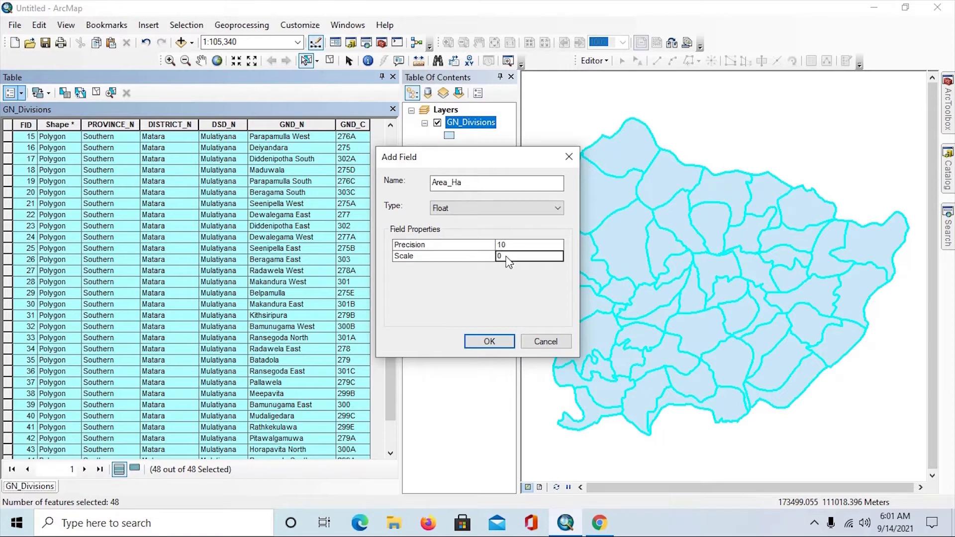
drag(504, 257, 492, 257)
text(2)
click(490, 342)
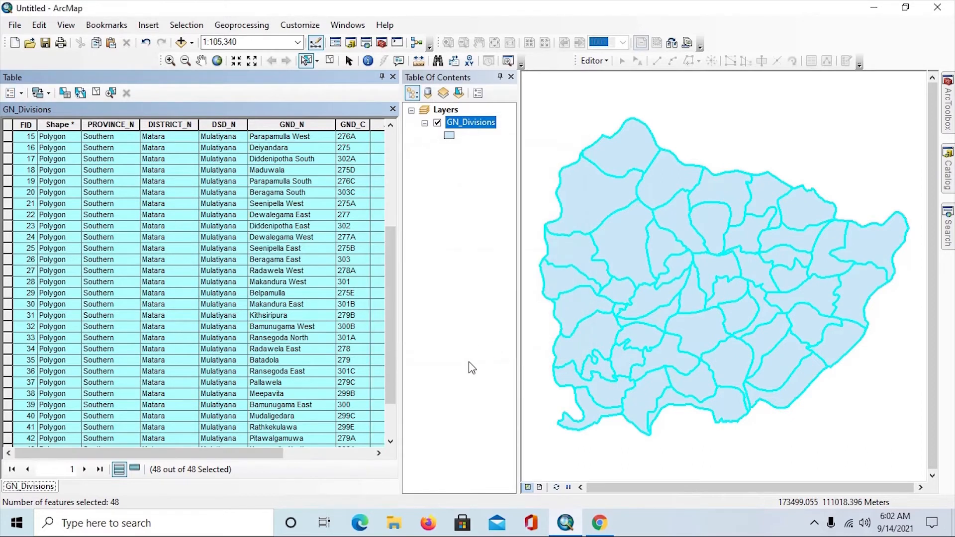
Calculate the polygon area in hectares for the Area_Ha field with Calculate Geometry, using the data source's coordinate system and selected records only
click(379, 453)
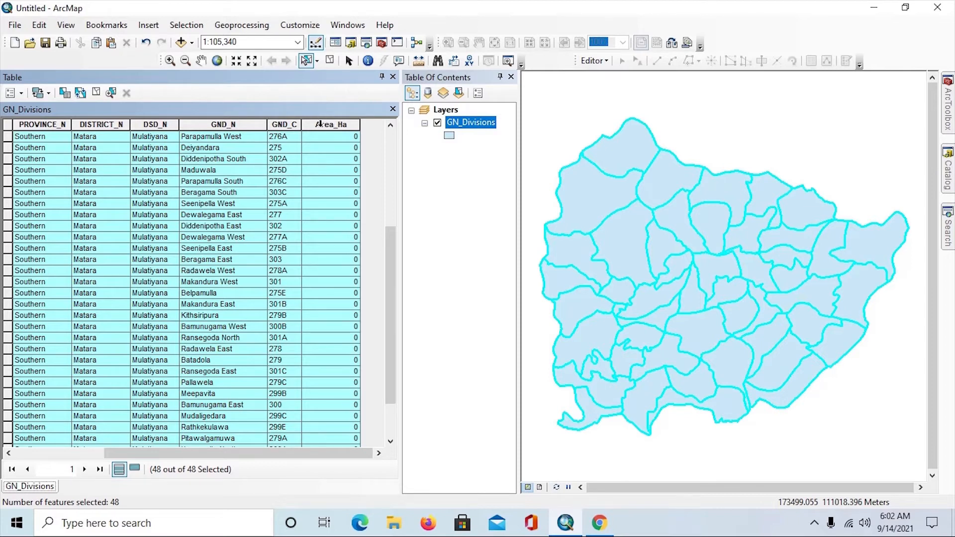
click(321, 124)
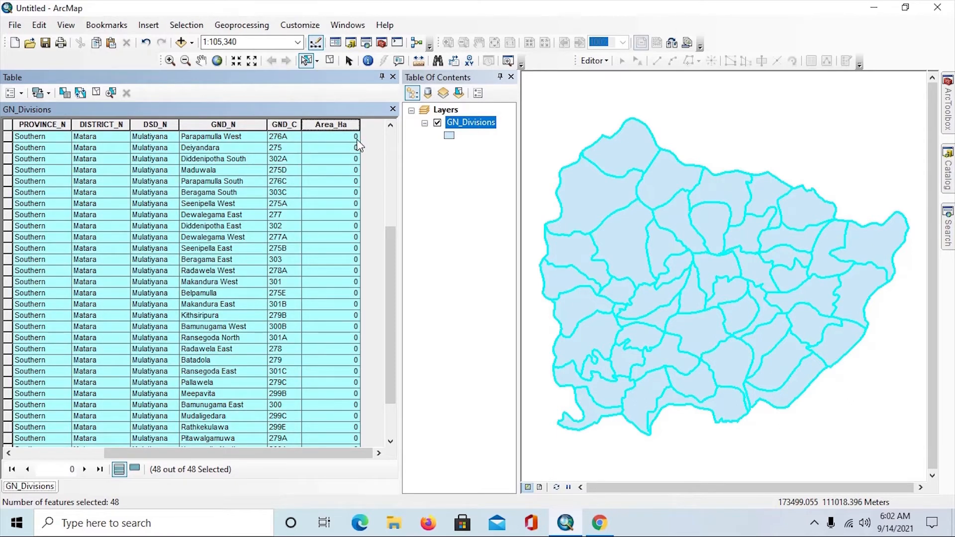
right_click(323, 128)
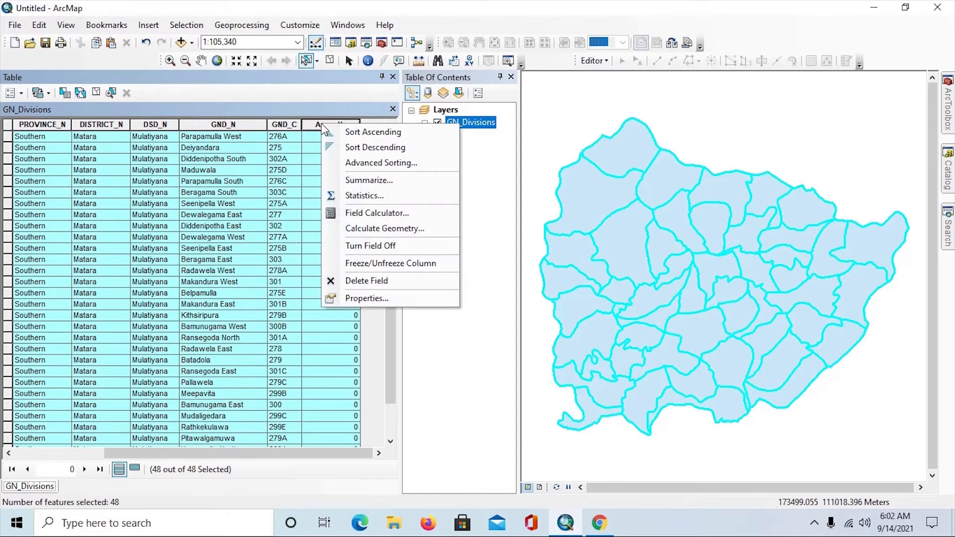
click(377, 230)
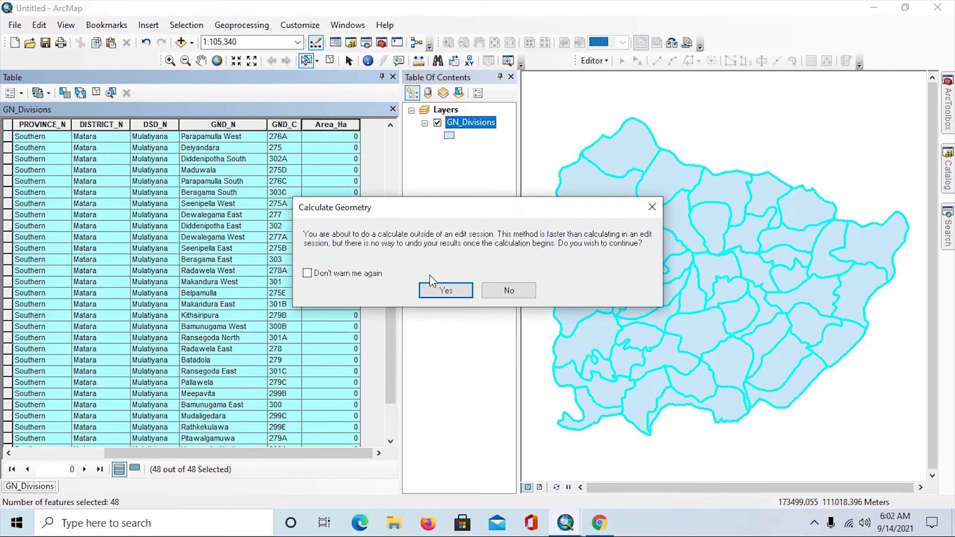
click(440, 291)
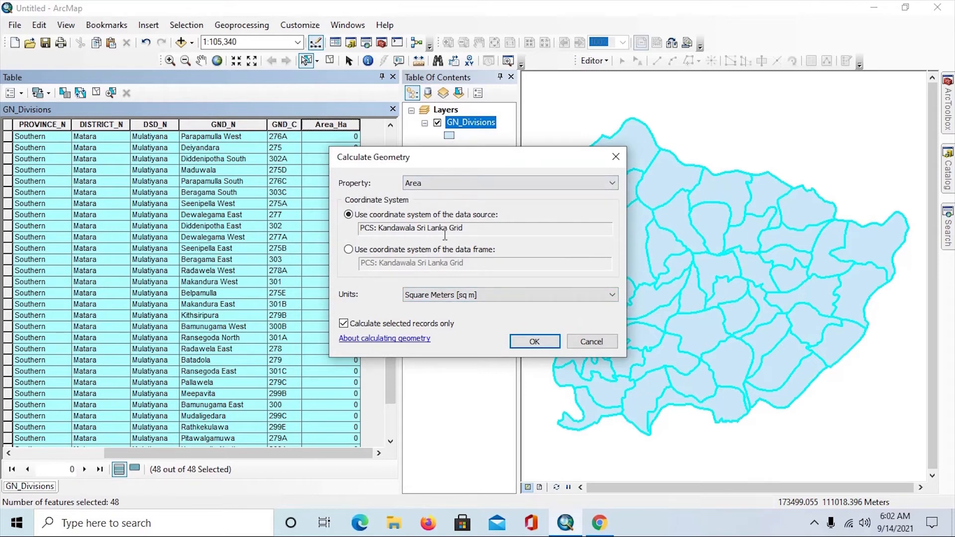
click(528, 299)
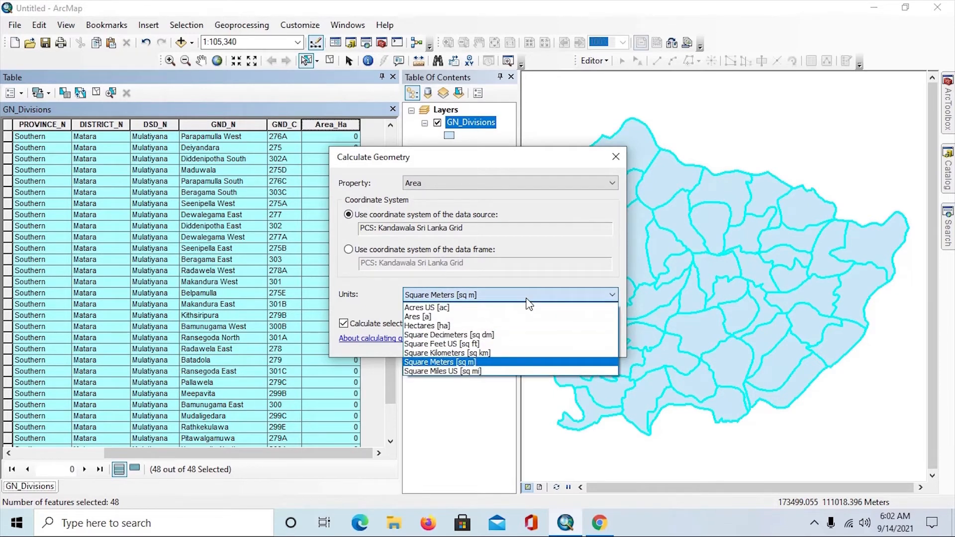
click(433, 327)
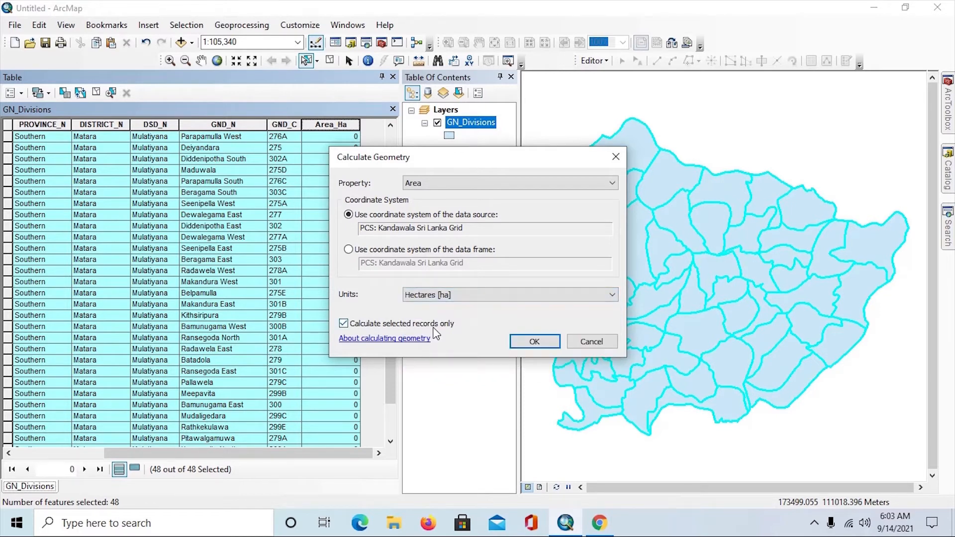
click(528, 341)
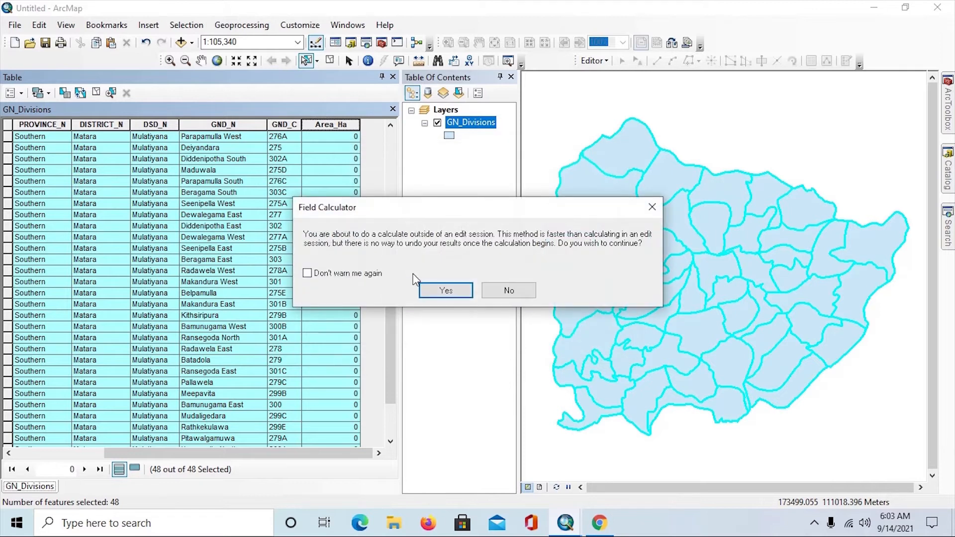
click(436, 291)
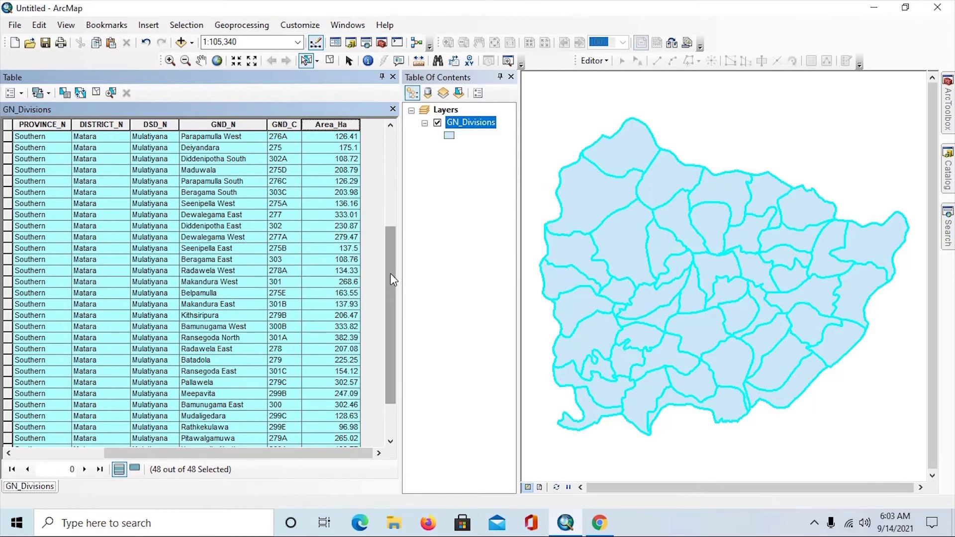
Review the Area_Ha values and sort the records by that field, first in ascending and finally in descending order
drag(393, 277, 418, 374)
drag(392, 310, 361, 359)
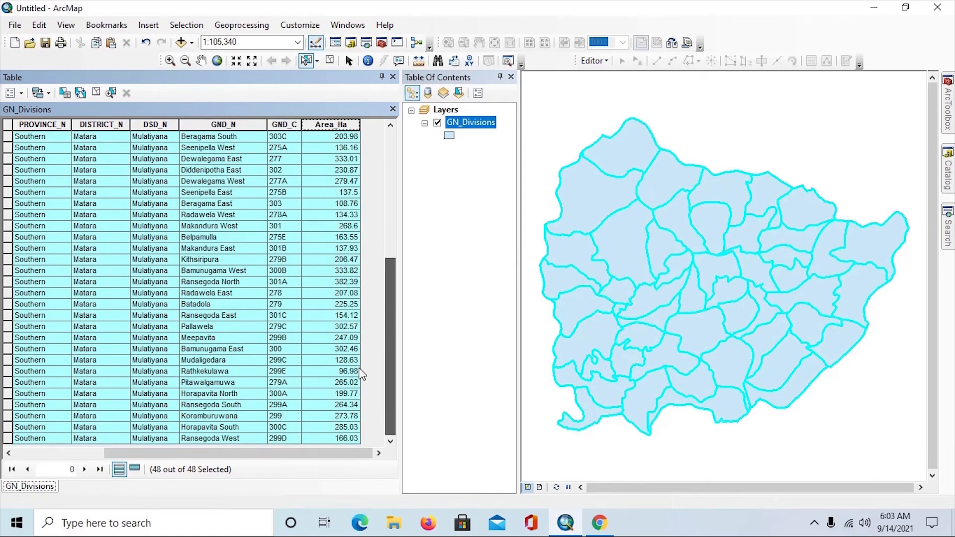
drag(362, 375, 361, 374)
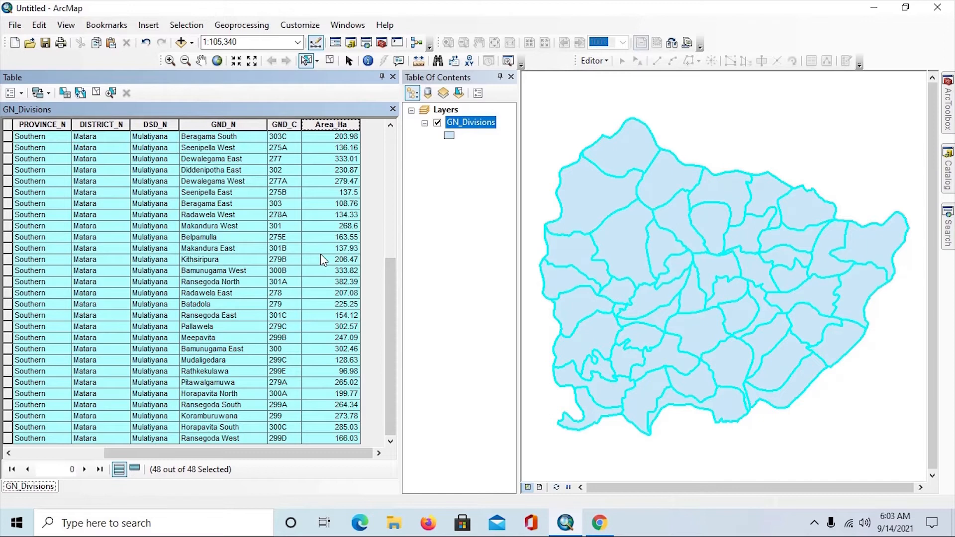
drag(389, 259, 387, 145)
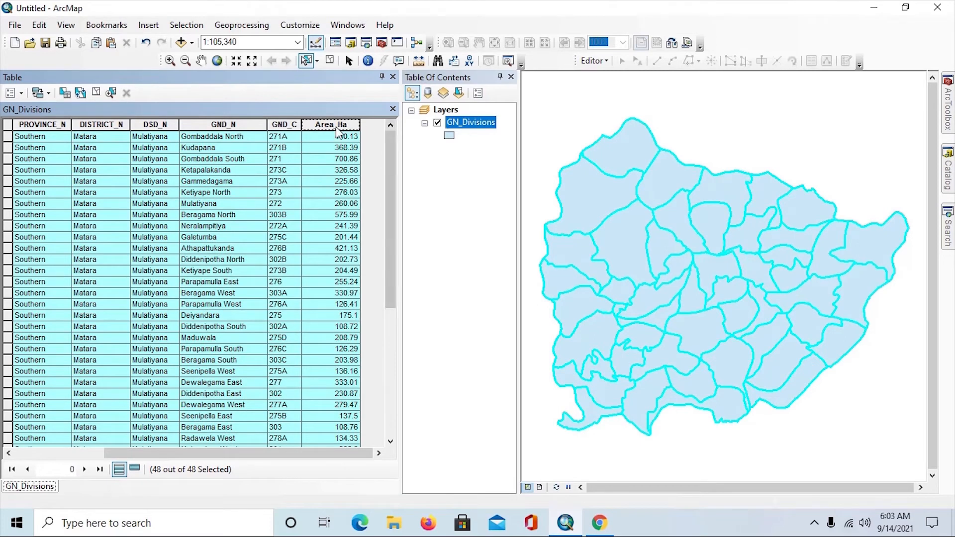
right_click(320, 128)
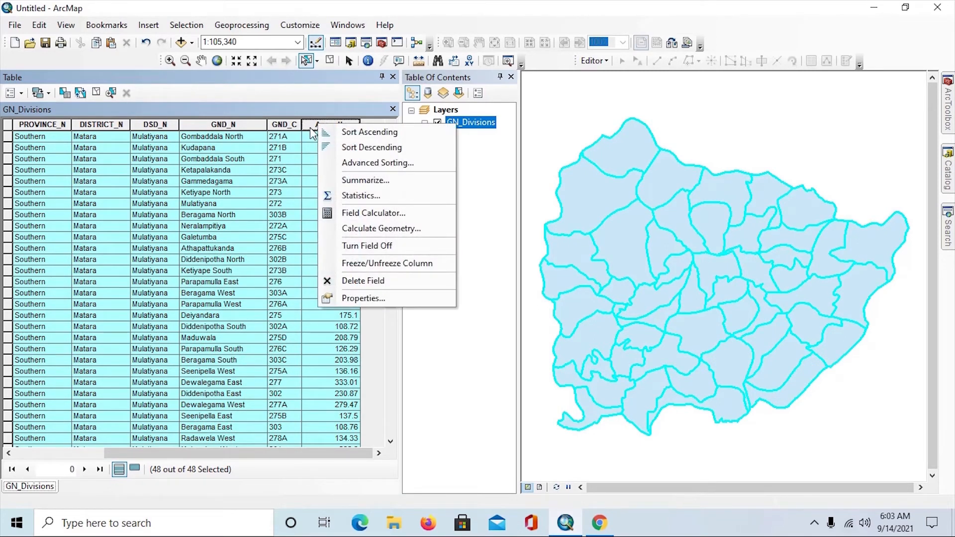
click(355, 132)
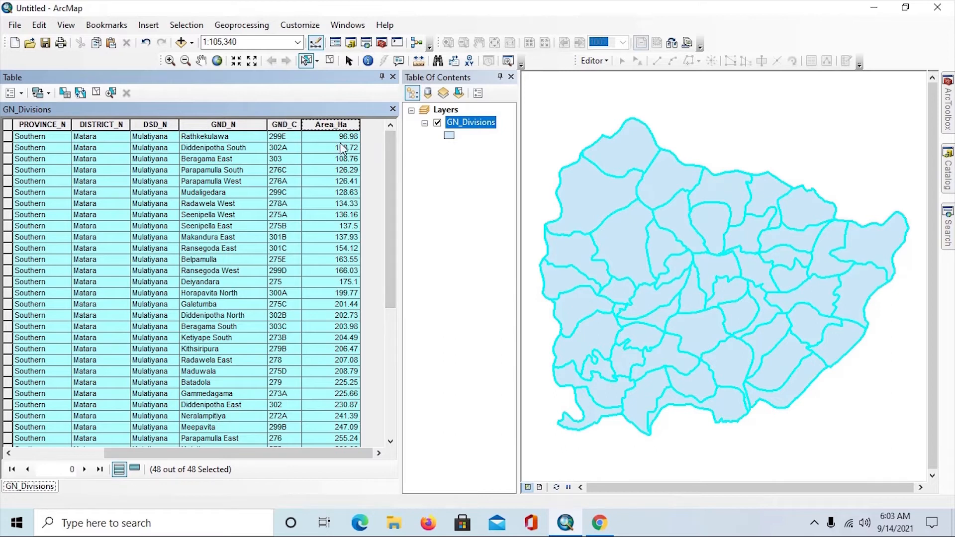
drag(391, 148, 423, 333)
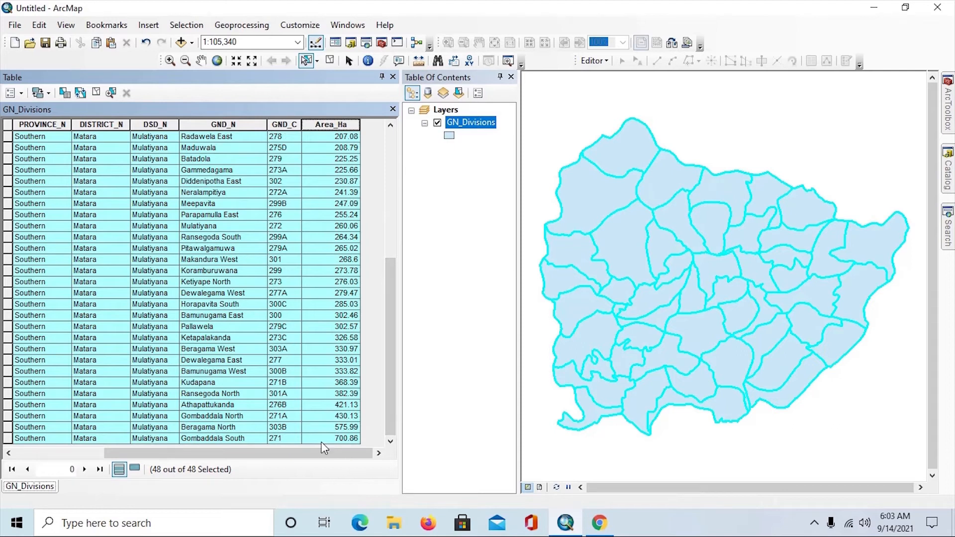
drag(393, 388, 396, 177)
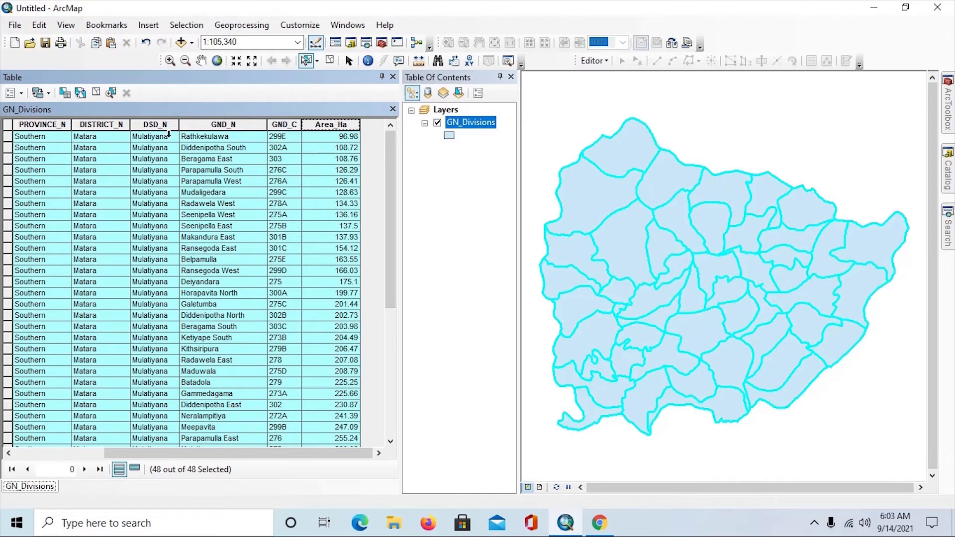
right_click(335, 129)
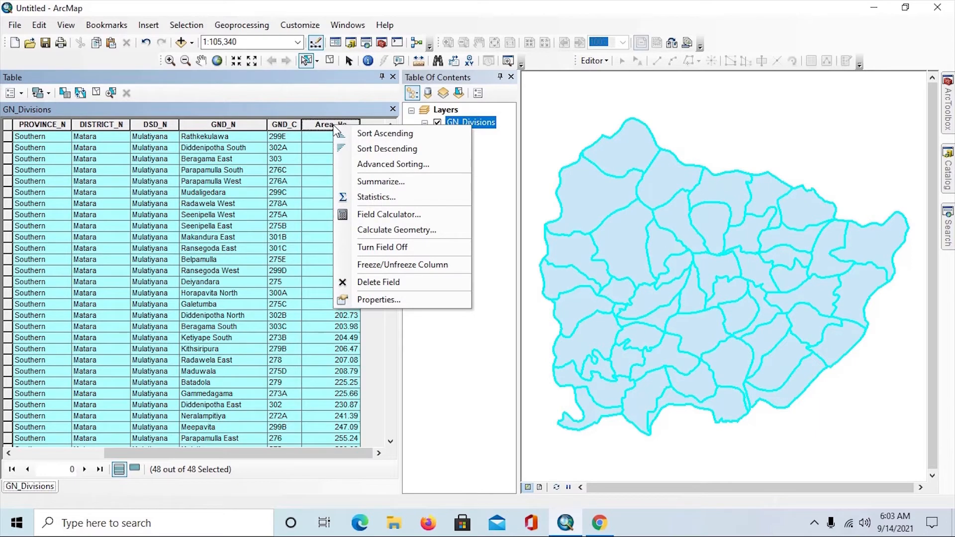
click(363, 149)
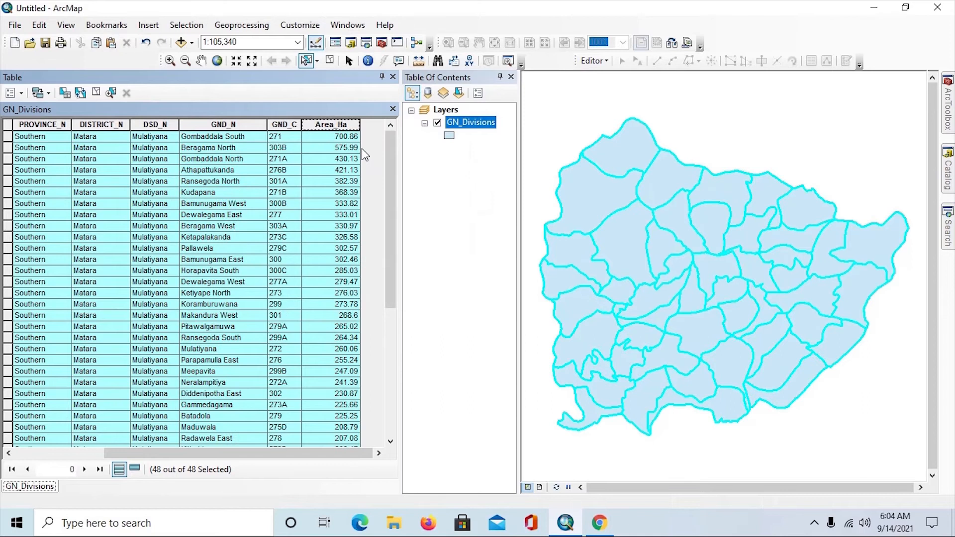
View the Area_Ha statistics for all GN_Divisions records, and close the statistics window
right_click(329, 125)
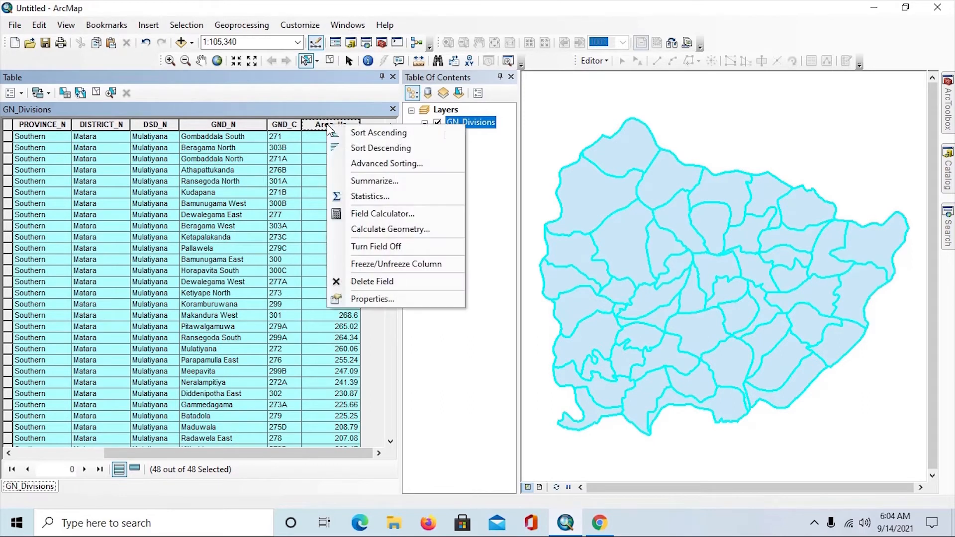
click(362, 199)
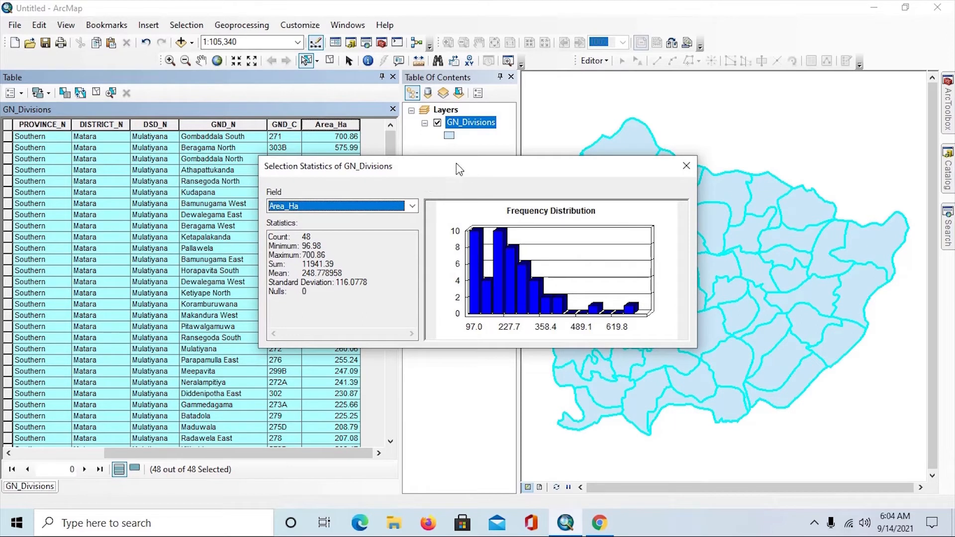
drag(456, 164, 455, 148)
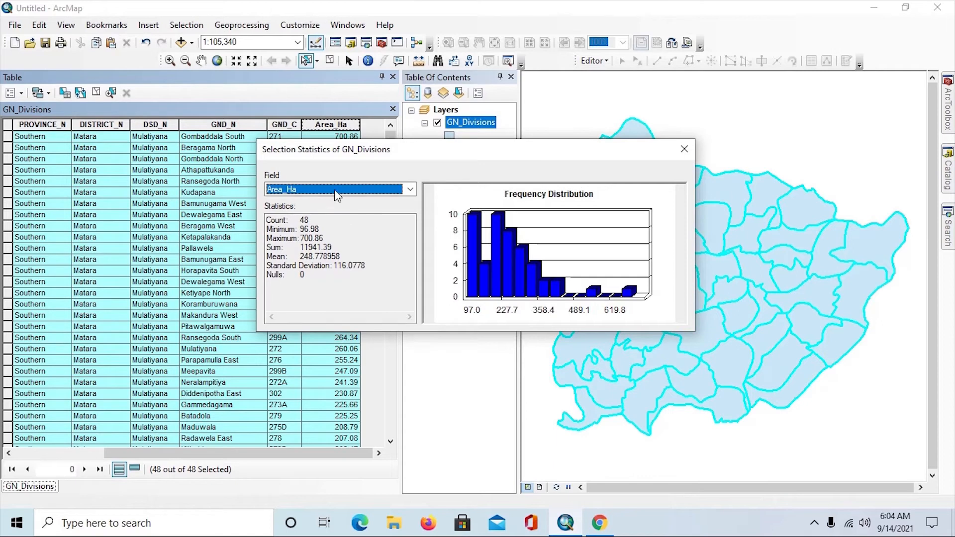
click(684, 149)
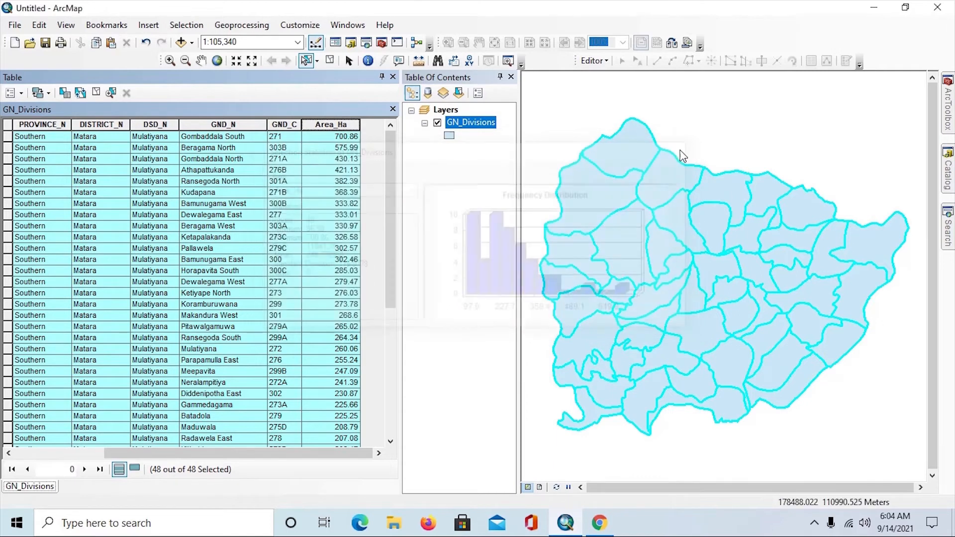
Select the first 15 records, Gombaddala South through Ketiyape North, and show their Area_Ha statistics, highlighting the sum
drag(10, 137, 35, 299)
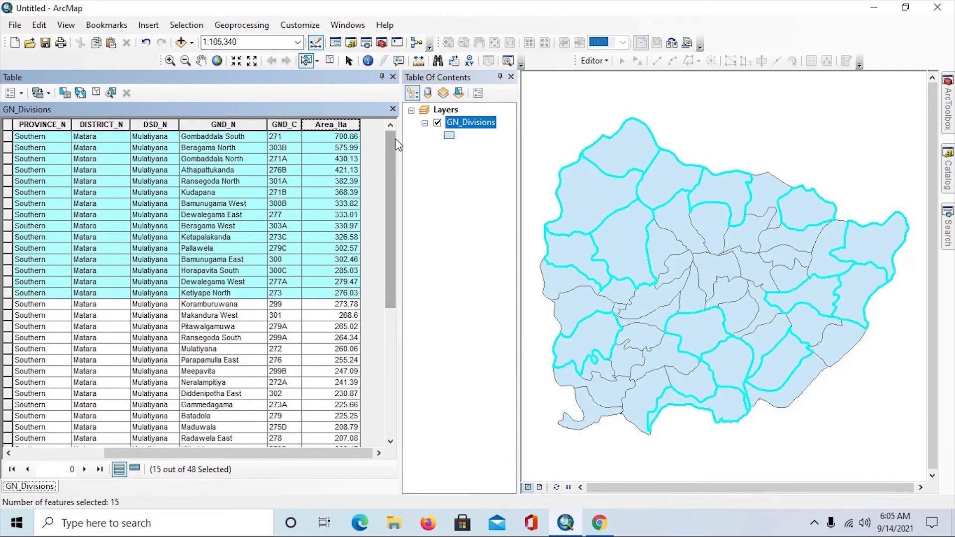
click(318, 124)
right_click(319, 125)
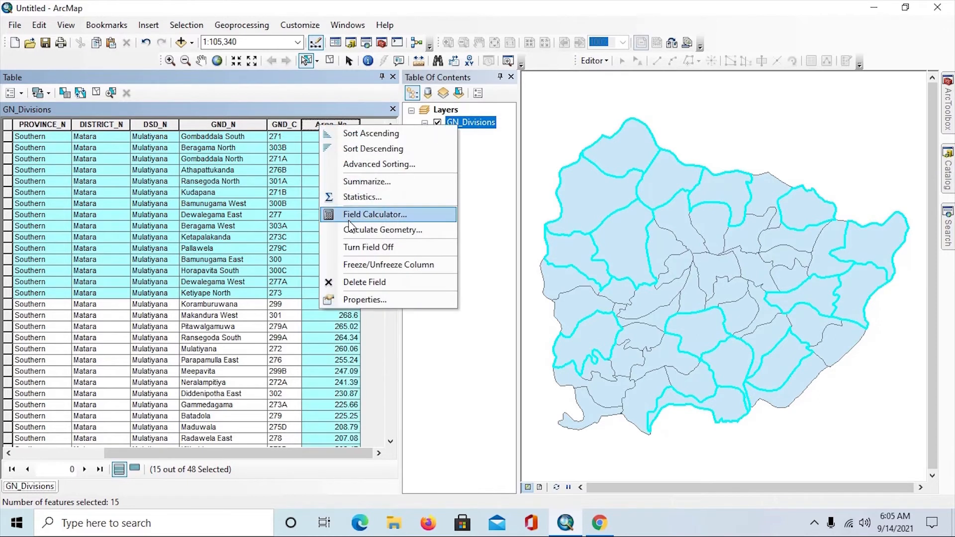
click(349, 201)
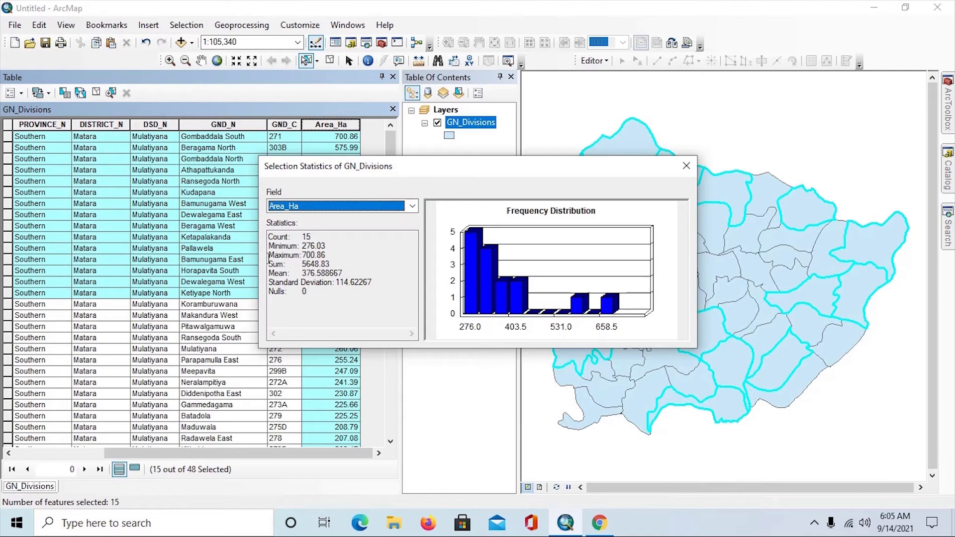
drag(302, 265, 335, 264)
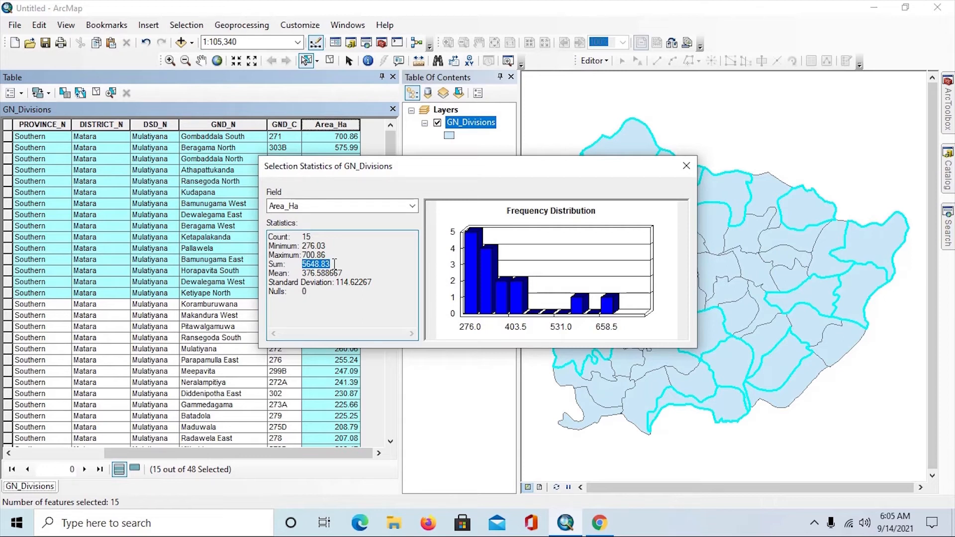
Close the selection statistics and turn off the Area_Ha and GND_N fields in the GN_Divisions table
click(686, 166)
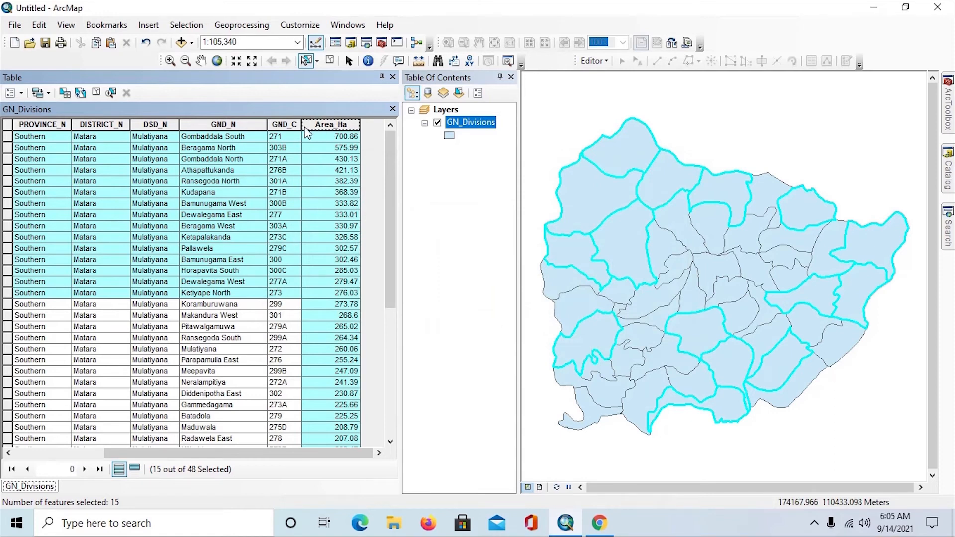
right_click(319, 128)
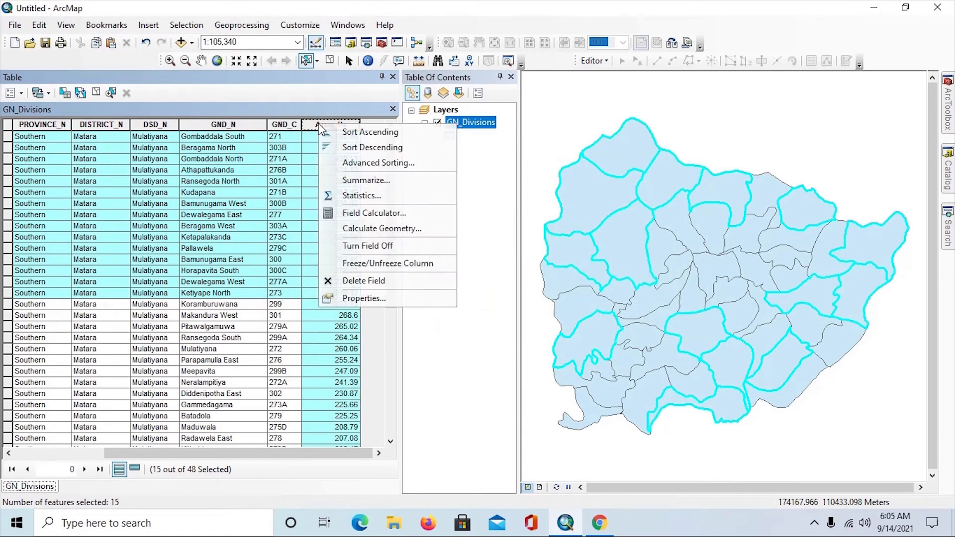
click(351, 245)
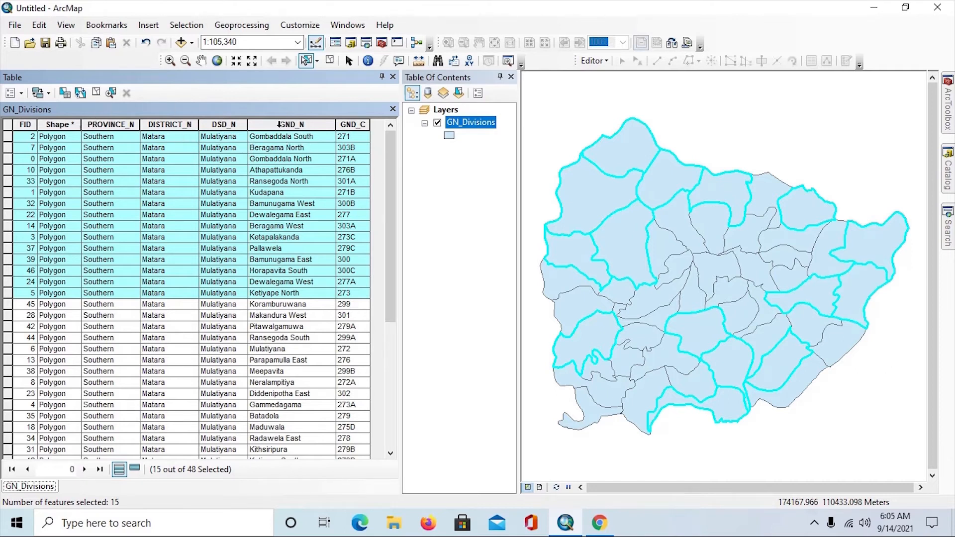
click(291, 125)
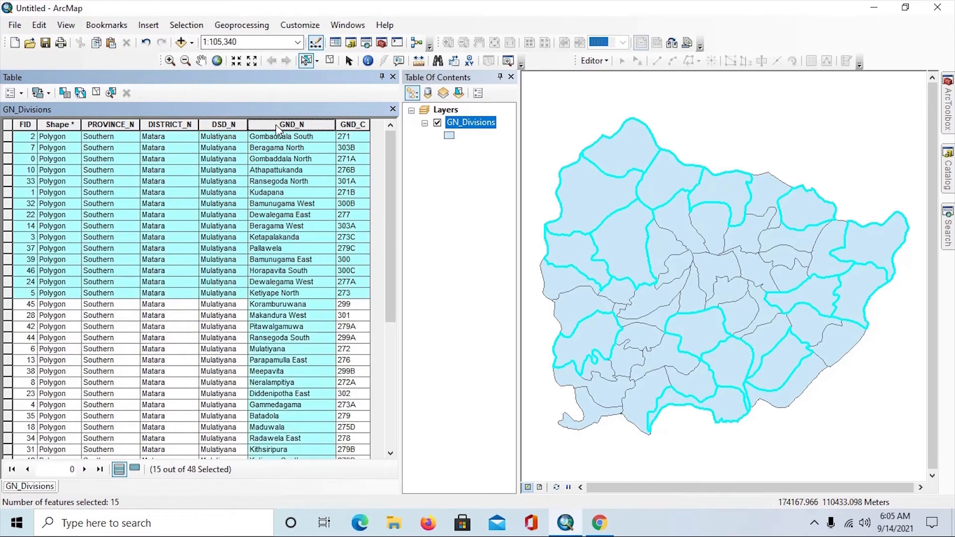
right_click(278, 130)
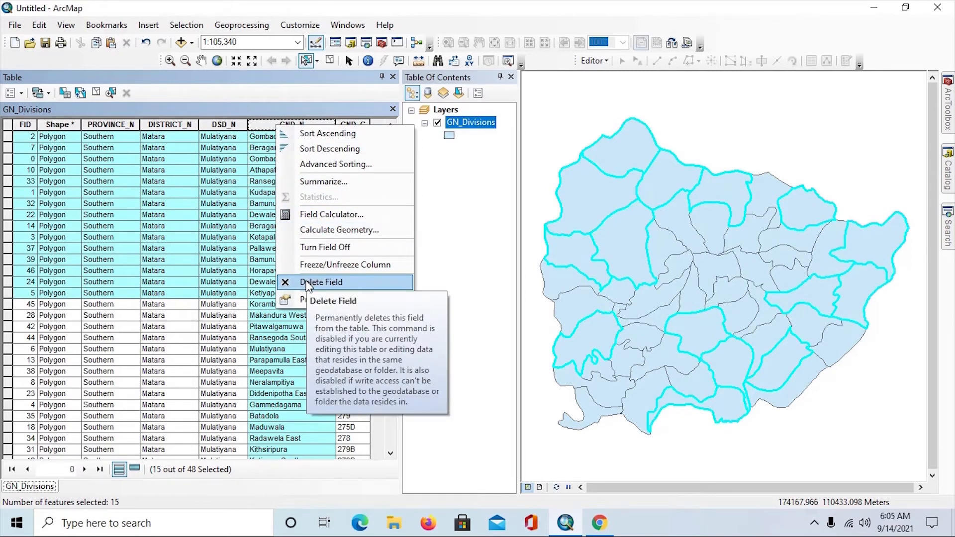
click(304, 248)
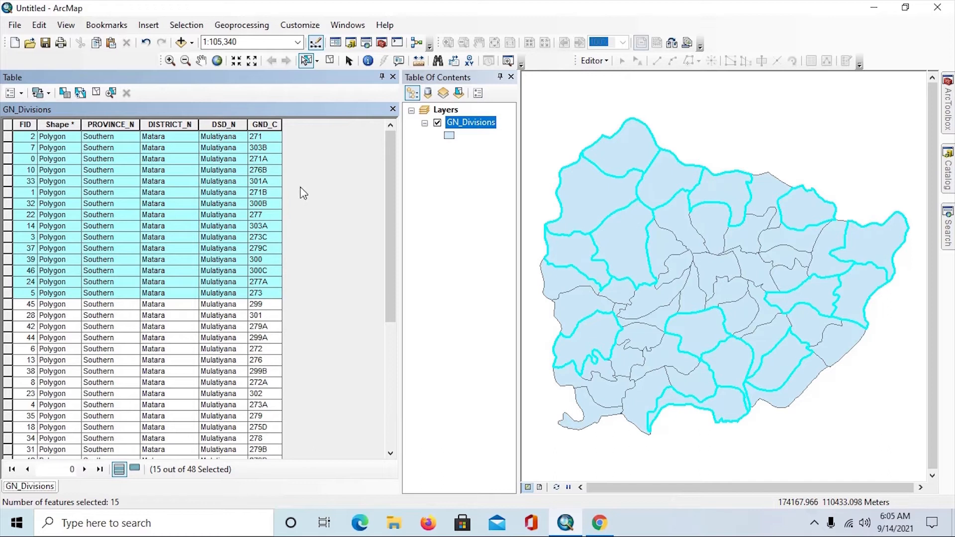
Turn all fields of the GN_Divisions table back on and check the columns through Area_Ha
click(20, 97)
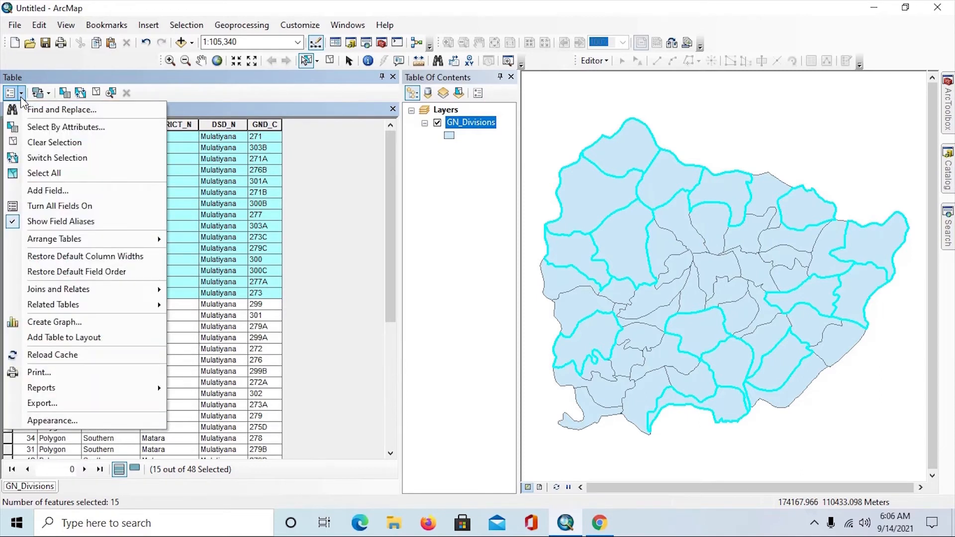
click(43, 206)
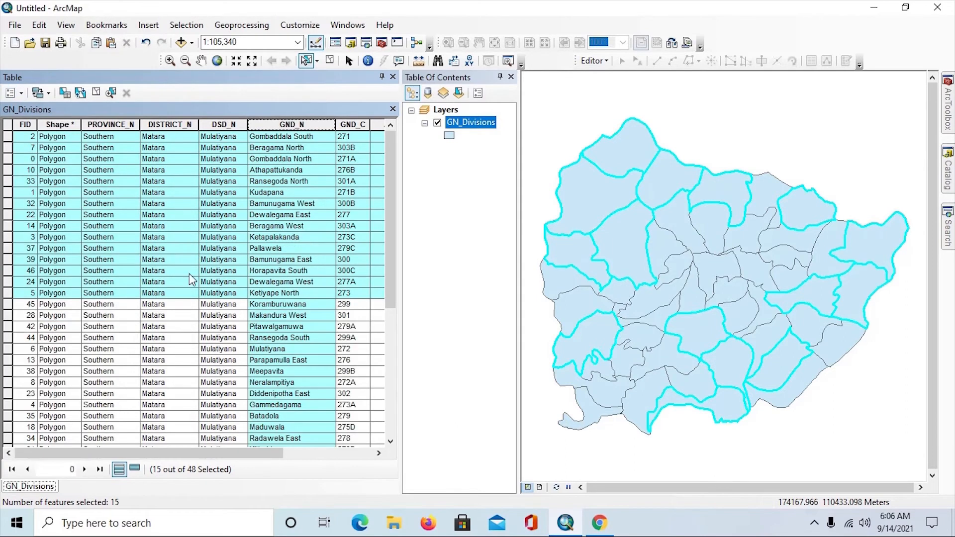
click(379, 455)
click(379, 454)
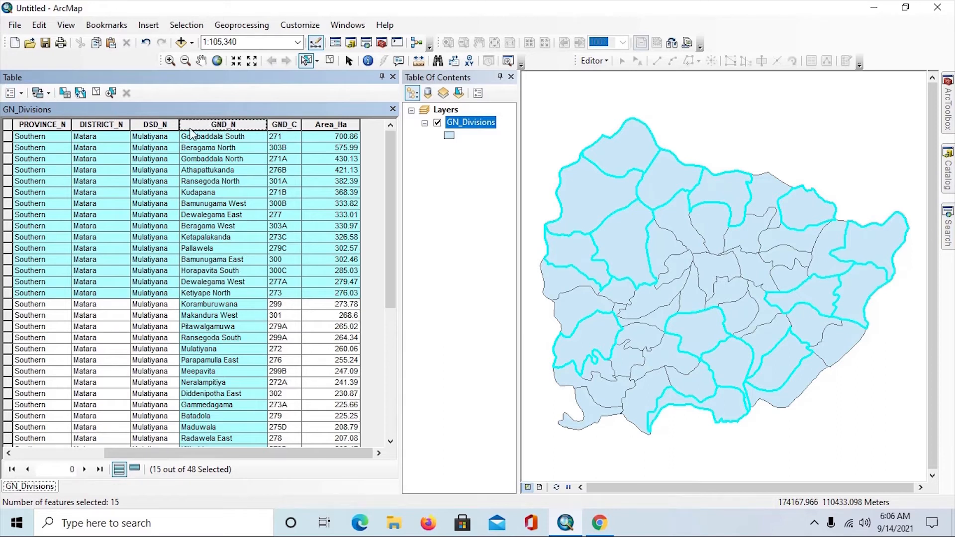
Freeze the GND_N column and look through the other fields of the table beside it
right_click(234, 127)
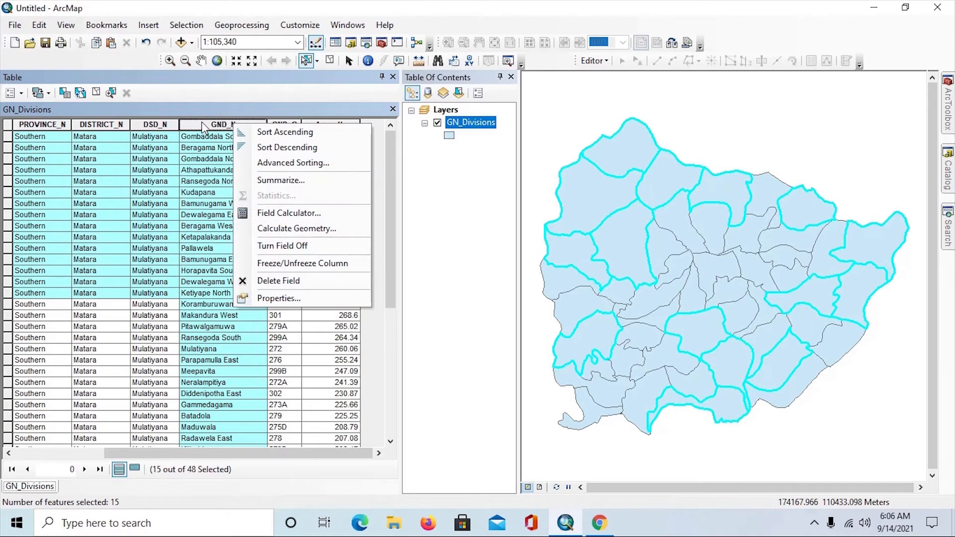
click(274, 263)
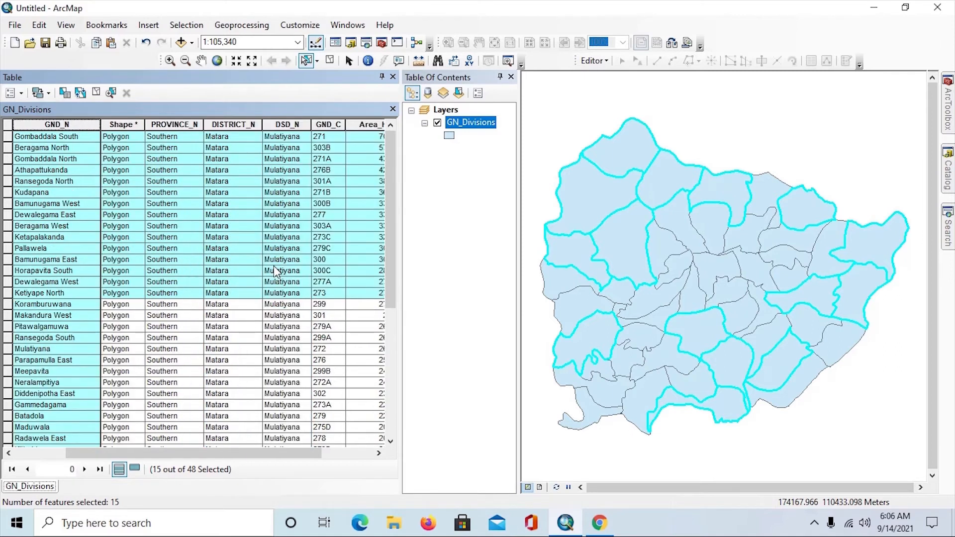
click(379, 453)
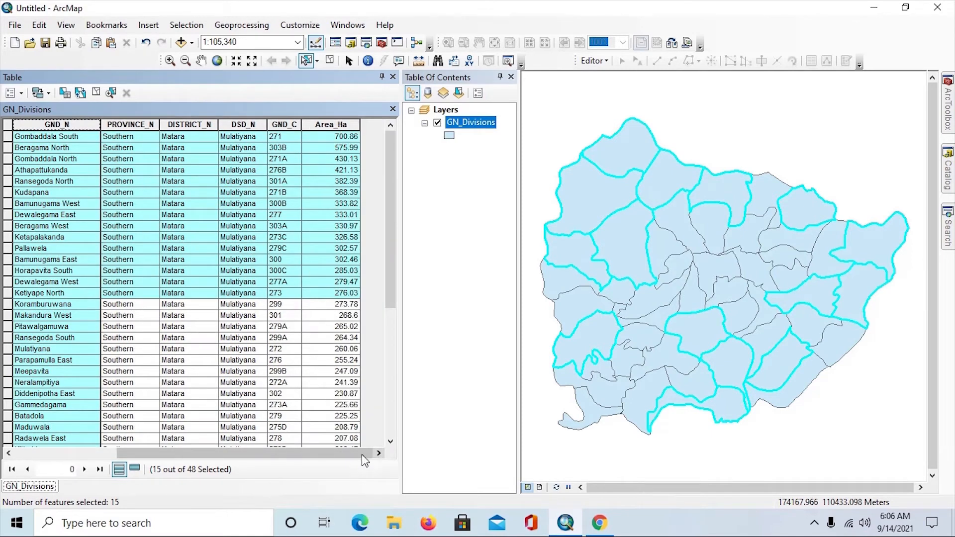
click(10, 457)
click(11, 457)
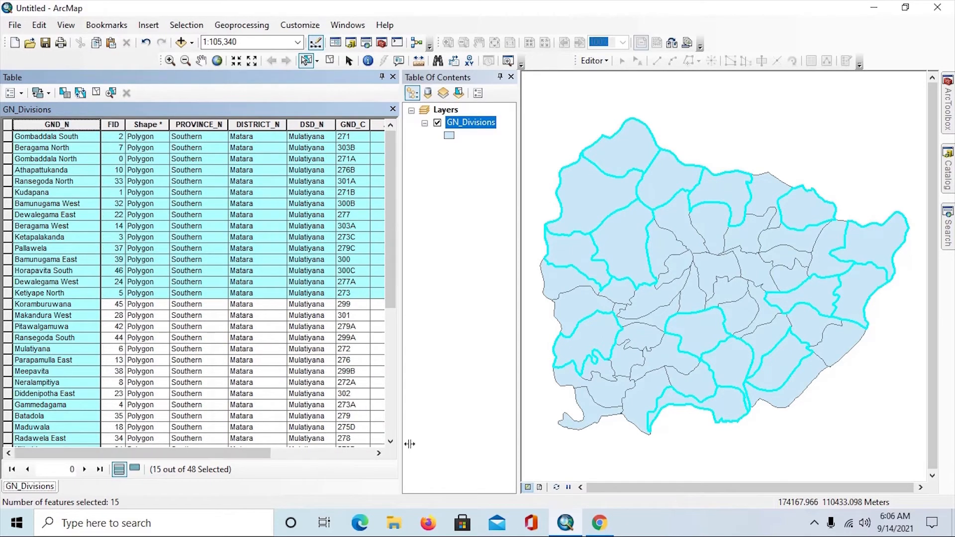
click(380, 455)
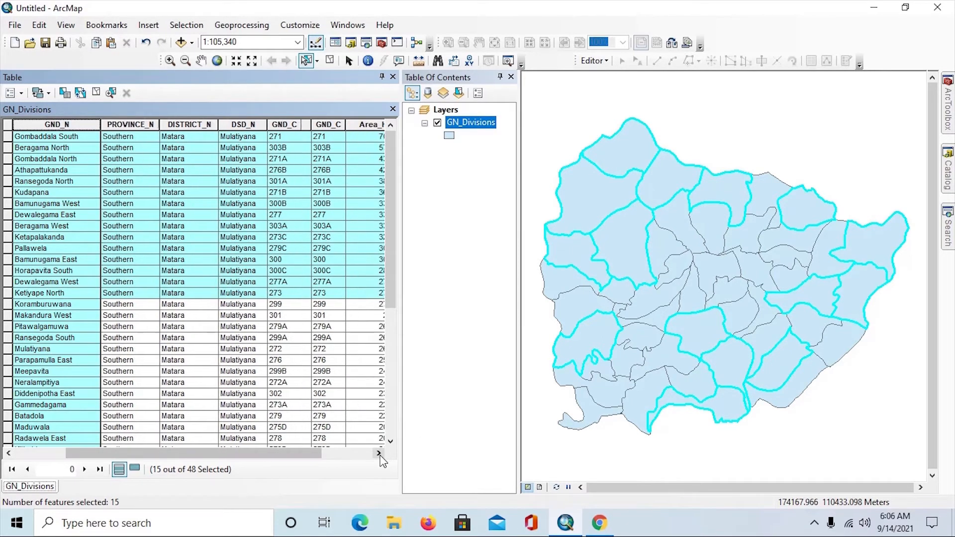
click(380, 455)
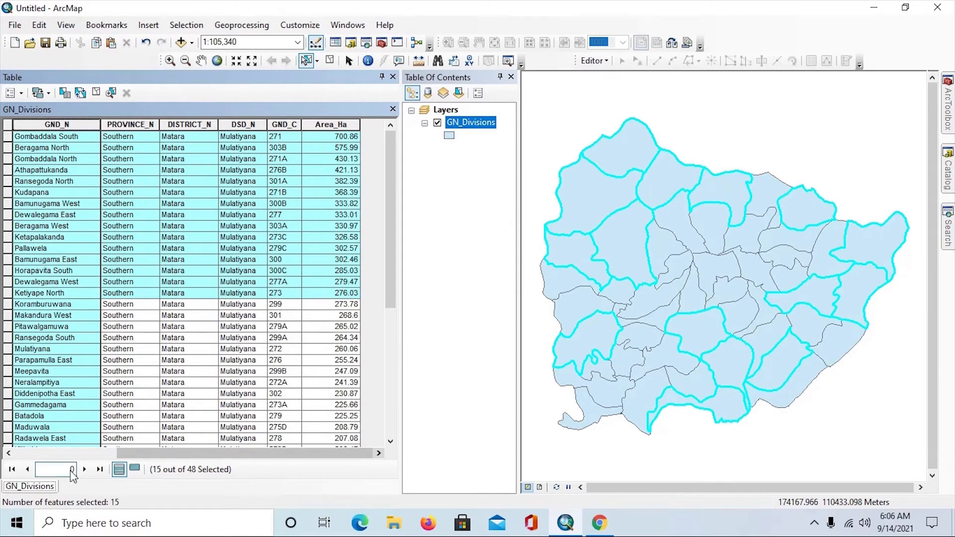
click(10, 454)
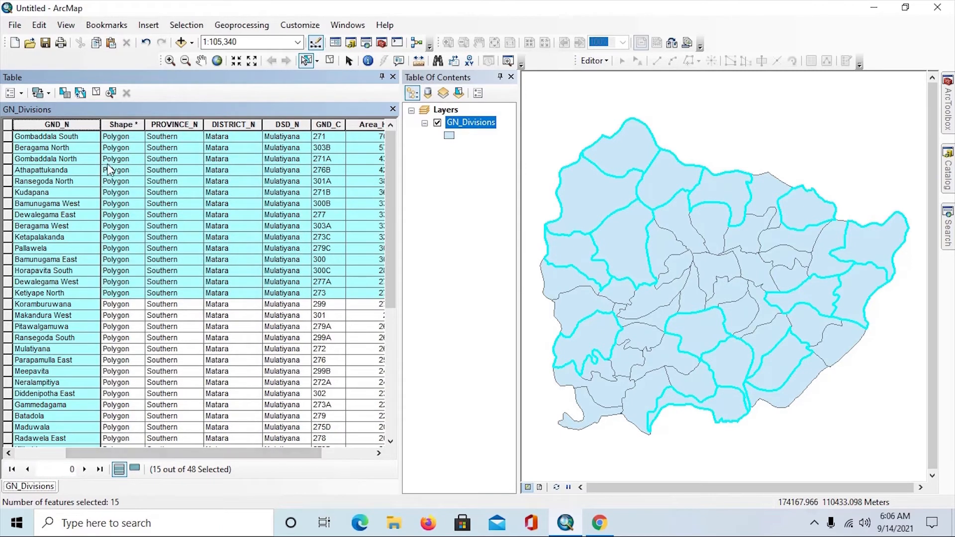
Unfreeze the GND_N column and check that it scrolls together with the other fields
right_click(65, 127)
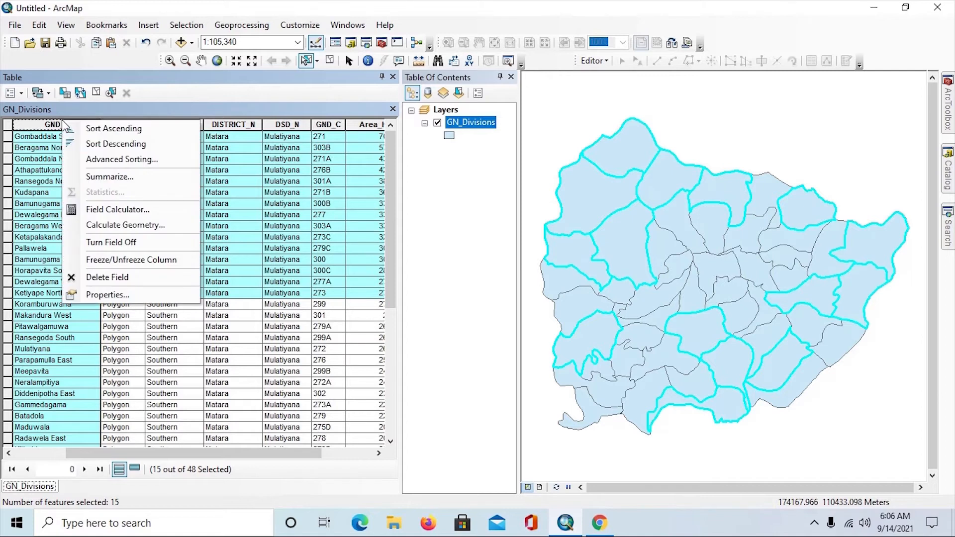
click(110, 260)
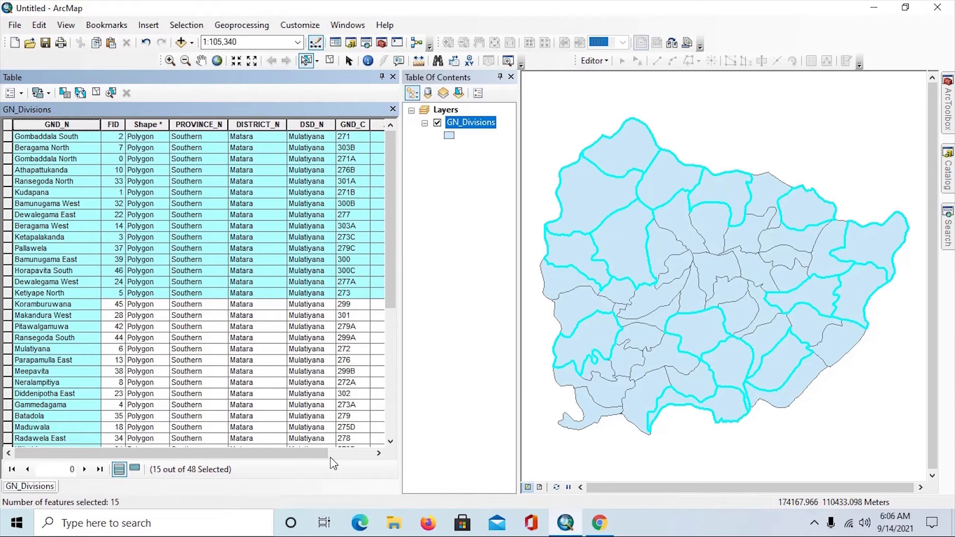
click(379, 454)
click(9, 453)
click(380, 453)
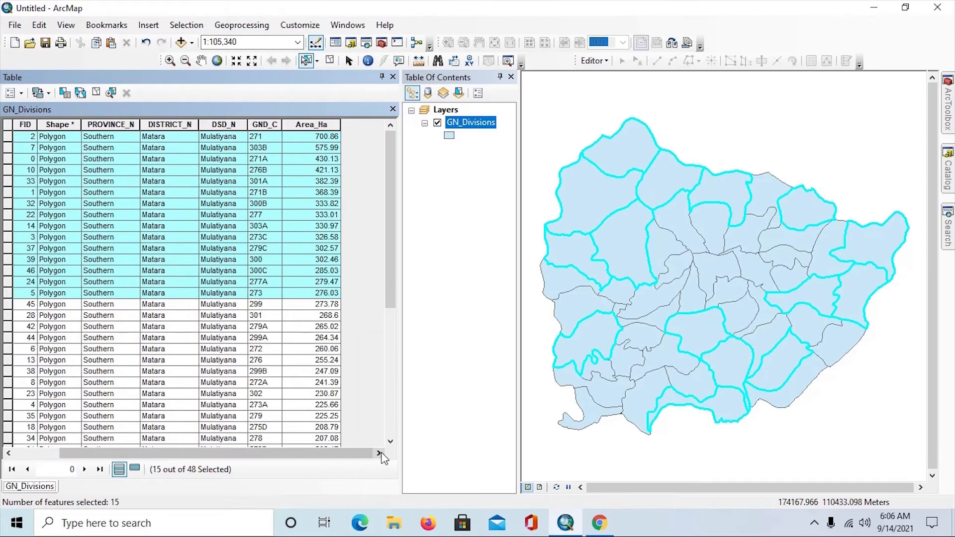
Delete the Area_Ha field from the GN_Divisions table permanently
click(295, 125)
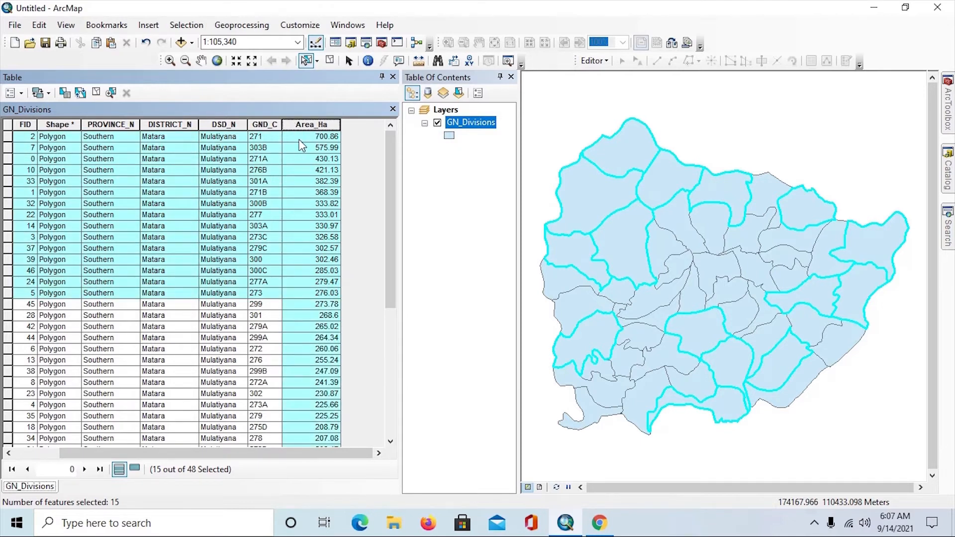
right_click(295, 130)
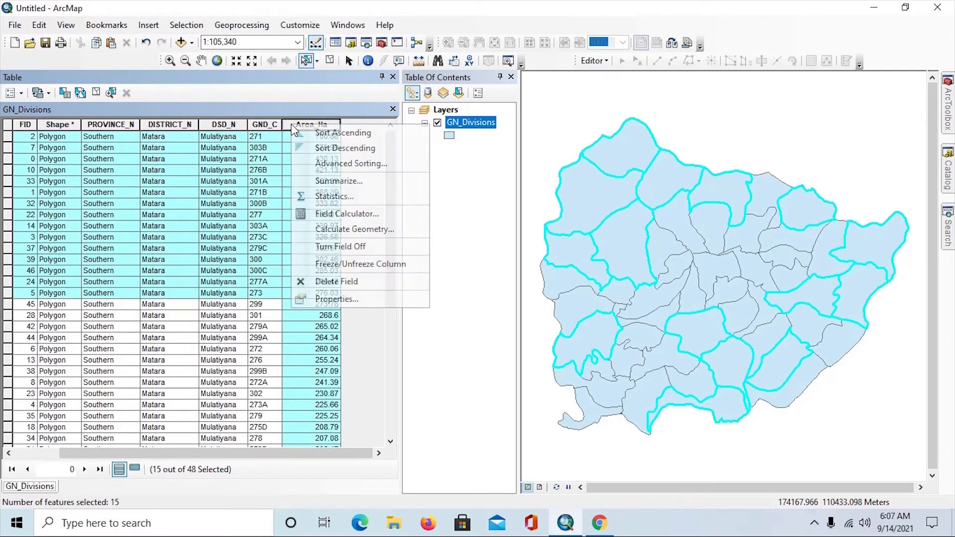
click(352, 281)
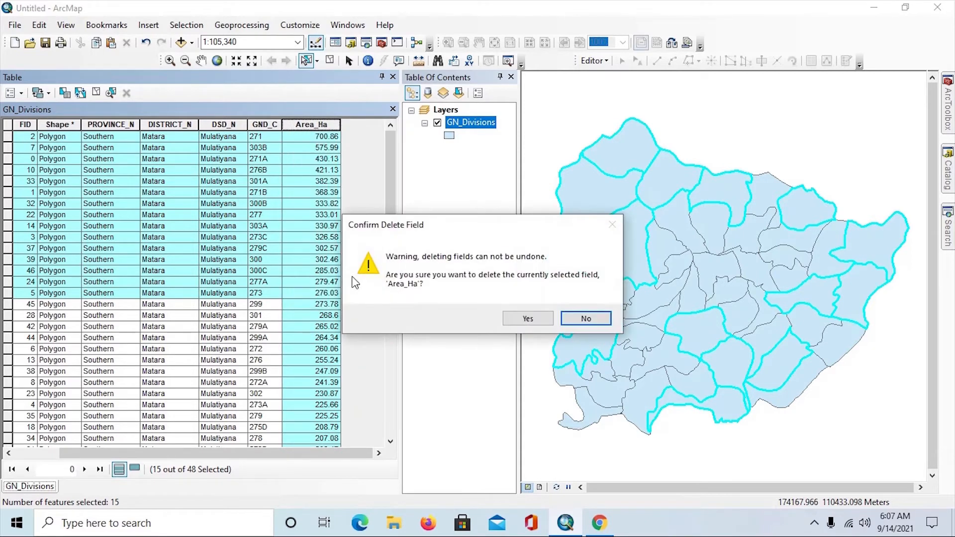
click(528, 319)
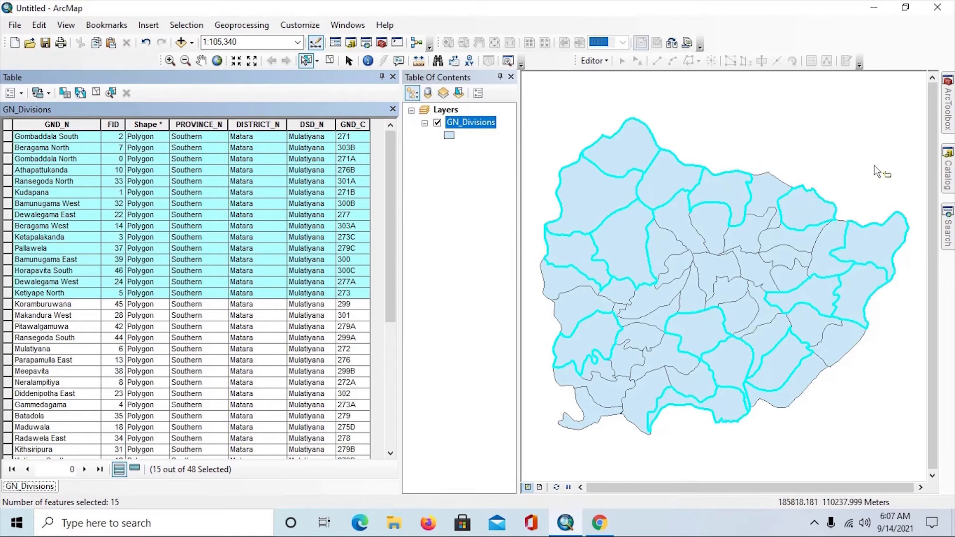
Open the Add Field tool from the Fields toolset of Data Management Tools in ArcToolbox
click(949, 119)
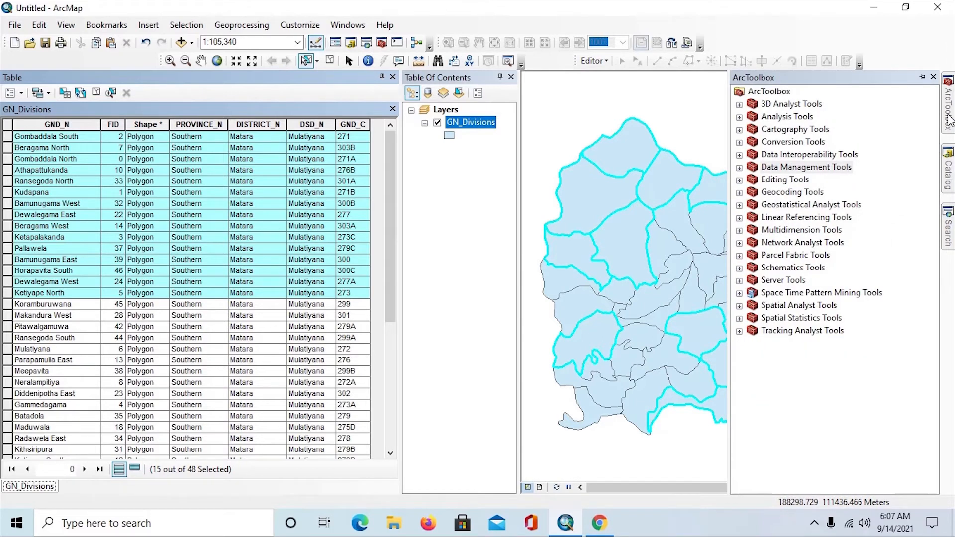
click(950, 121)
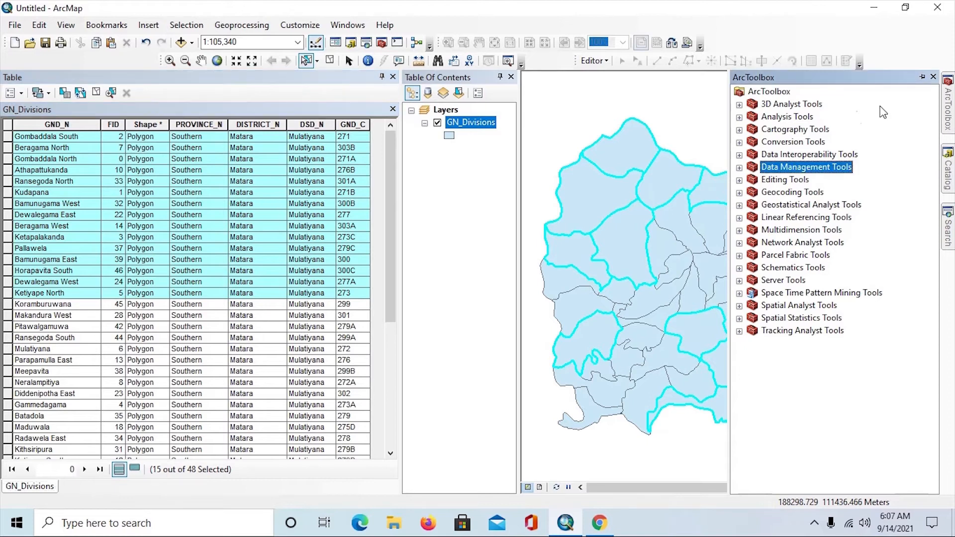
click(740, 168)
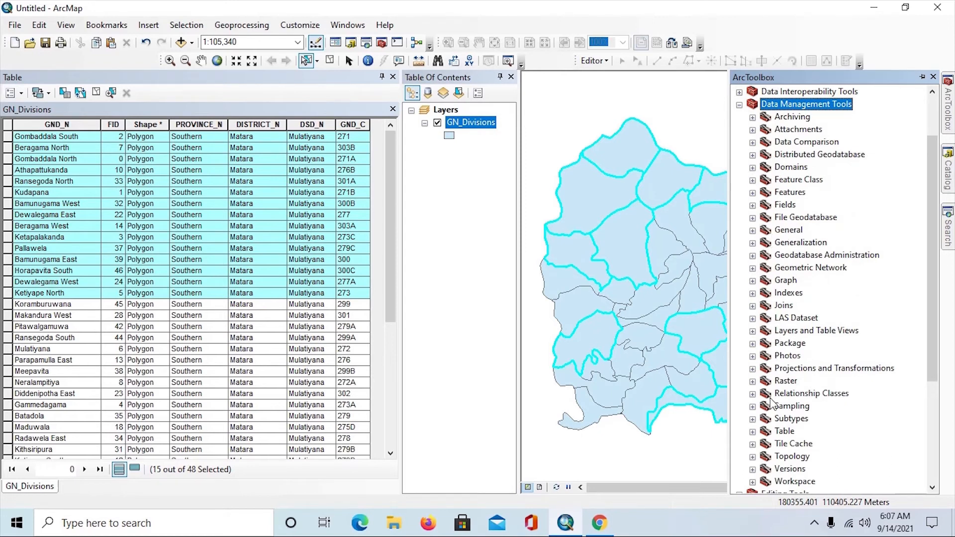
click(785, 206)
click(753, 206)
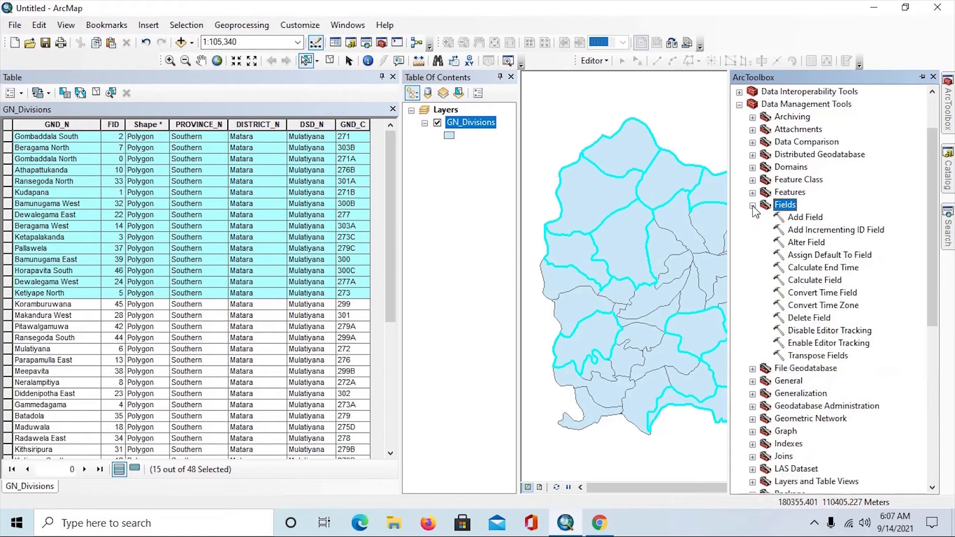
click(802, 220)
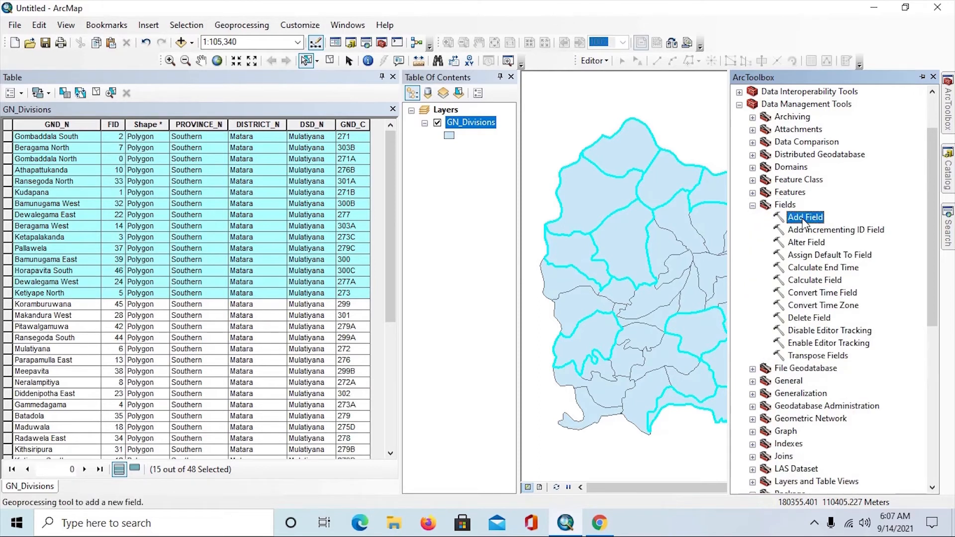
double_click(796, 220)
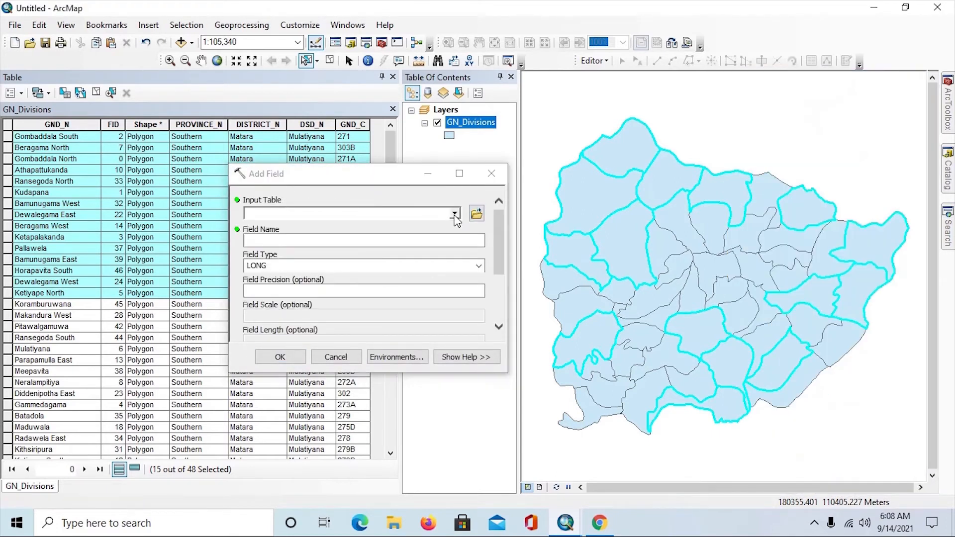
Set GN_Divisions as the input table of the Add Field tool and name the new field Area_sqkm
click(455, 214)
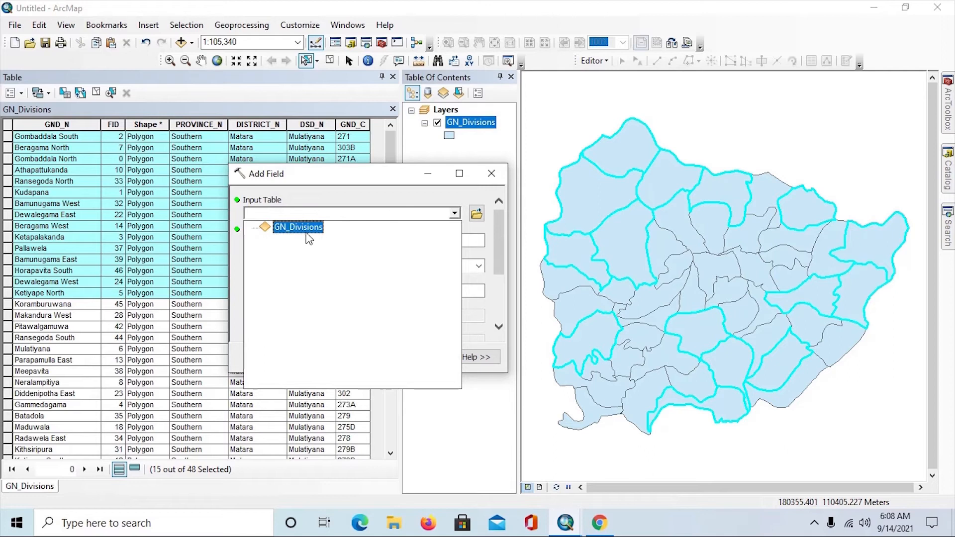
click(295, 228)
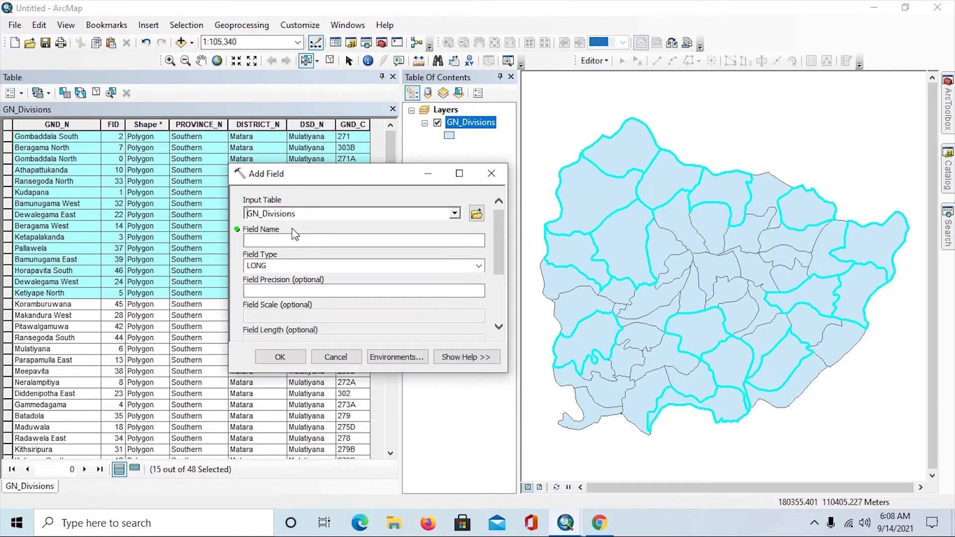
click(271, 241)
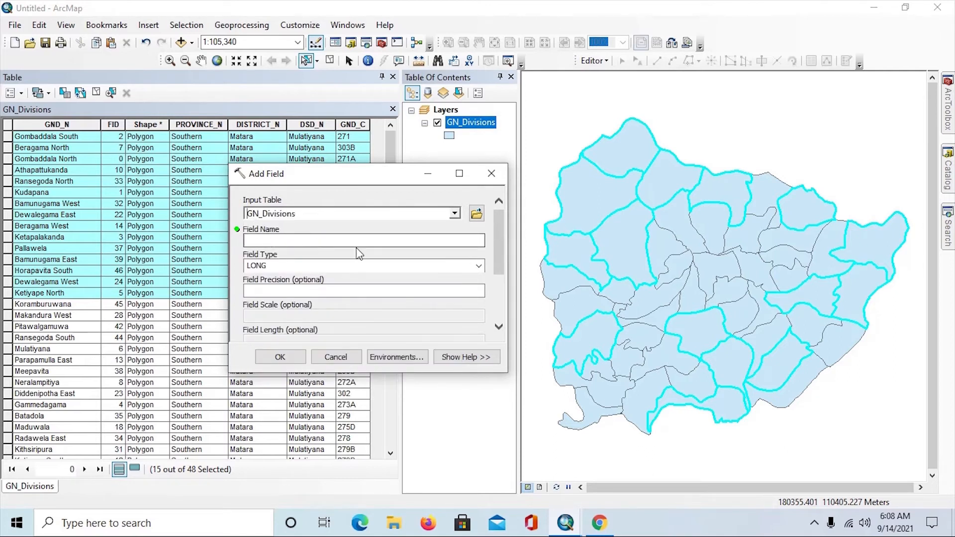
click(321, 239)
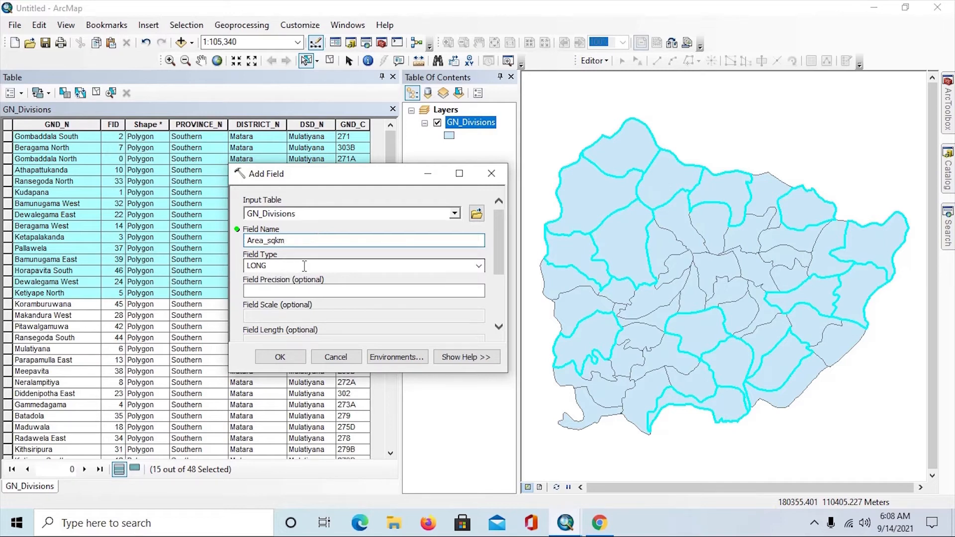
Set the Area_sqkm field to type DOUBLE with precision 10 and scale 3, and add it to the table
click(478, 266)
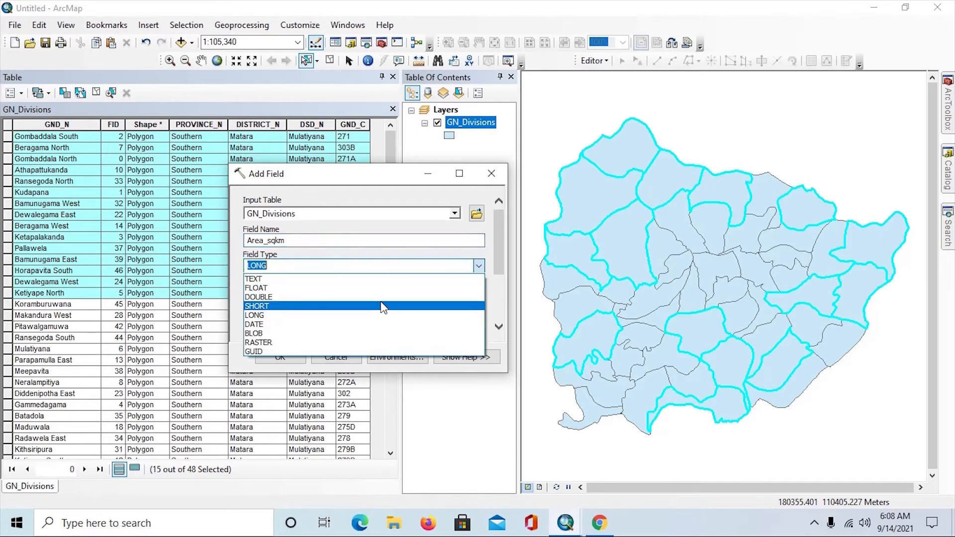
click(351, 299)
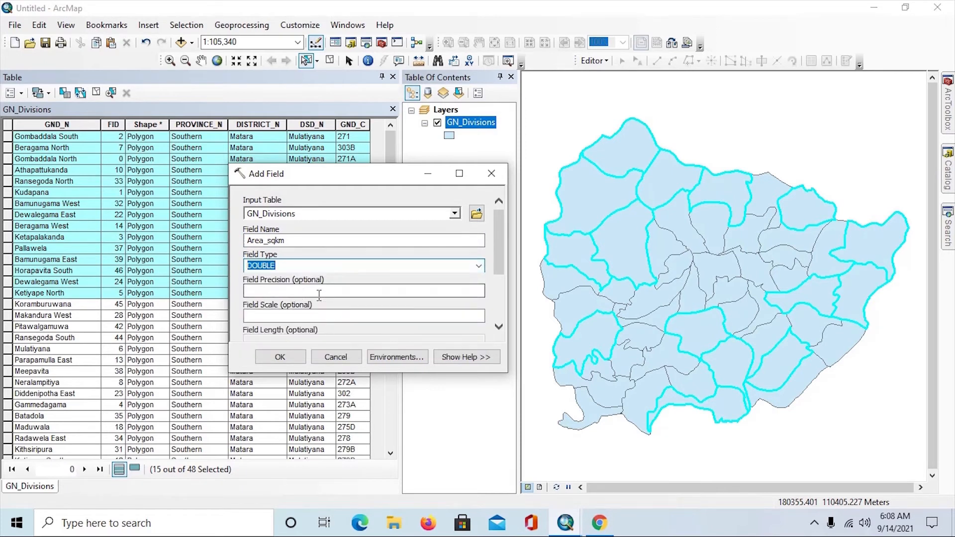
click(274, 289)
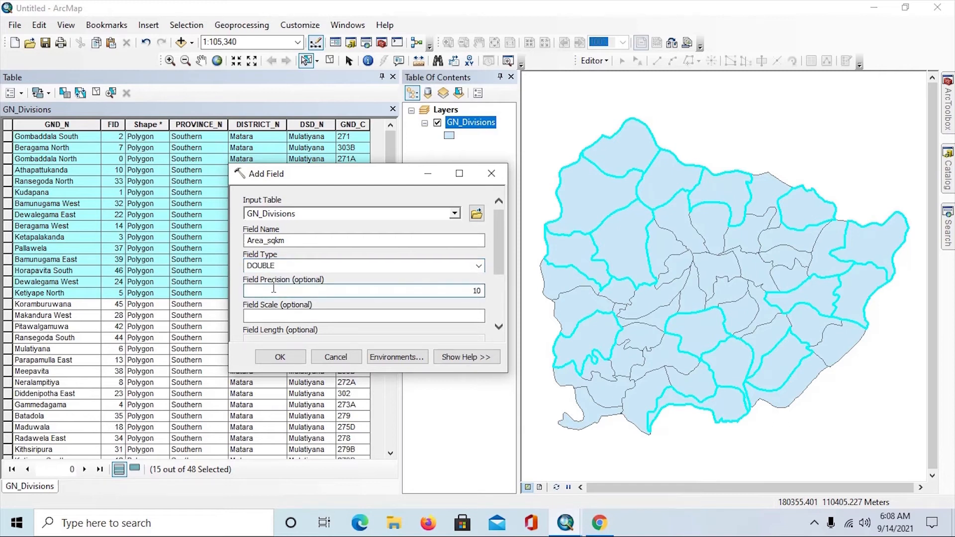
click(310, 317)
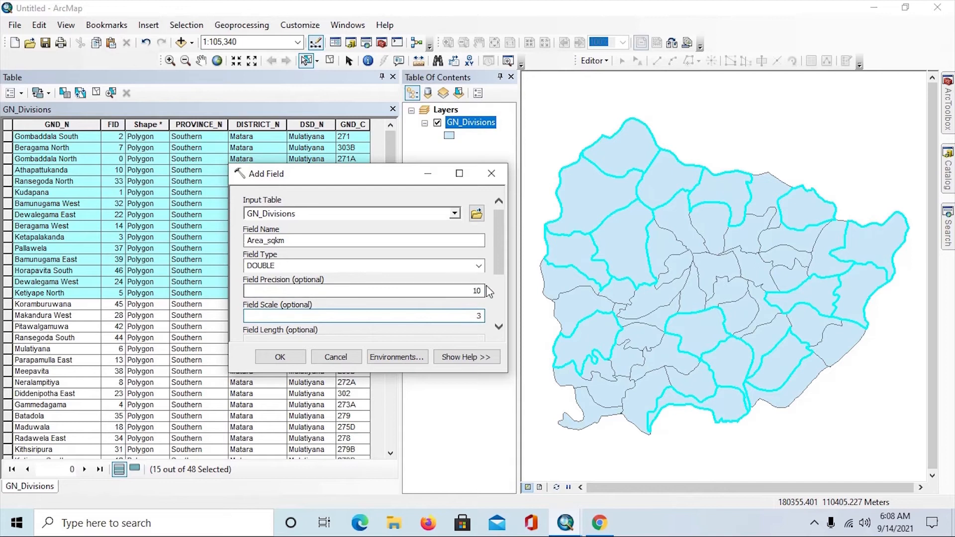
drag(500, 263, 509, 337)
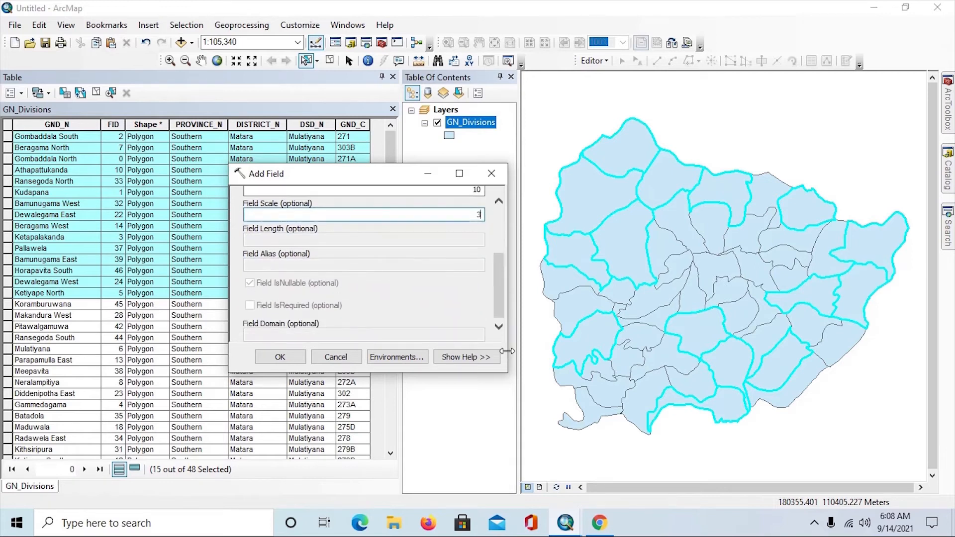
click(279, 358)
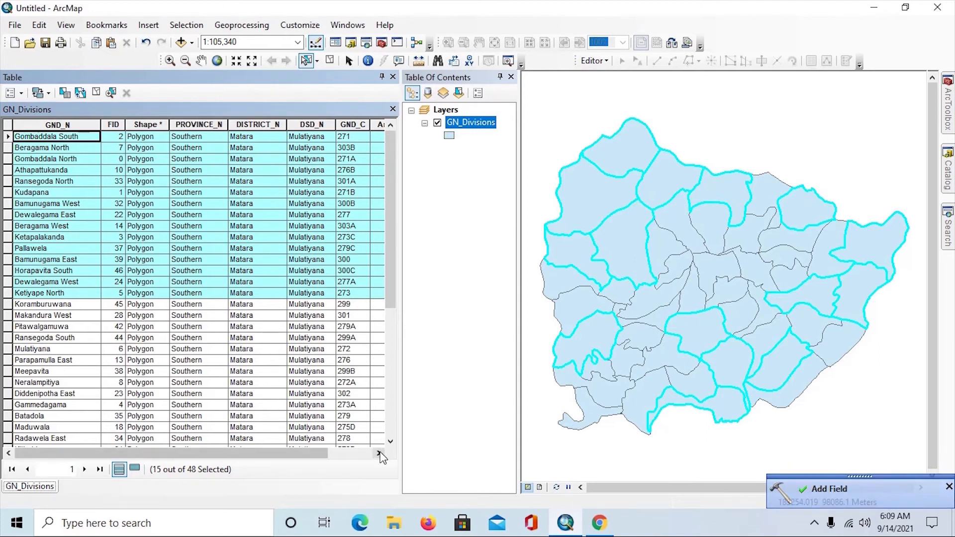
click(380, 454)
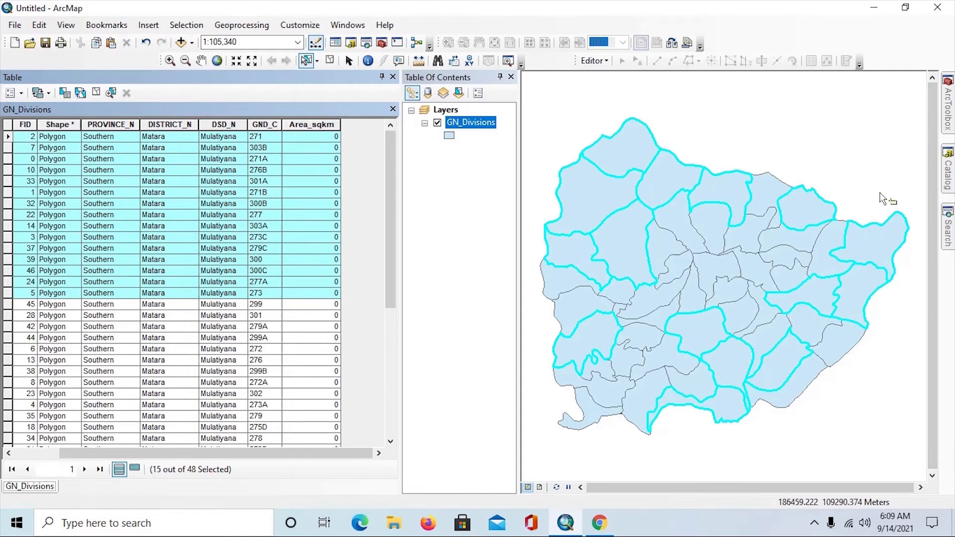
Locate the Delete Field tool in the Fields toolset of ArcToolbox, and clear the selection of GN_Divisions features
click(949, 108)
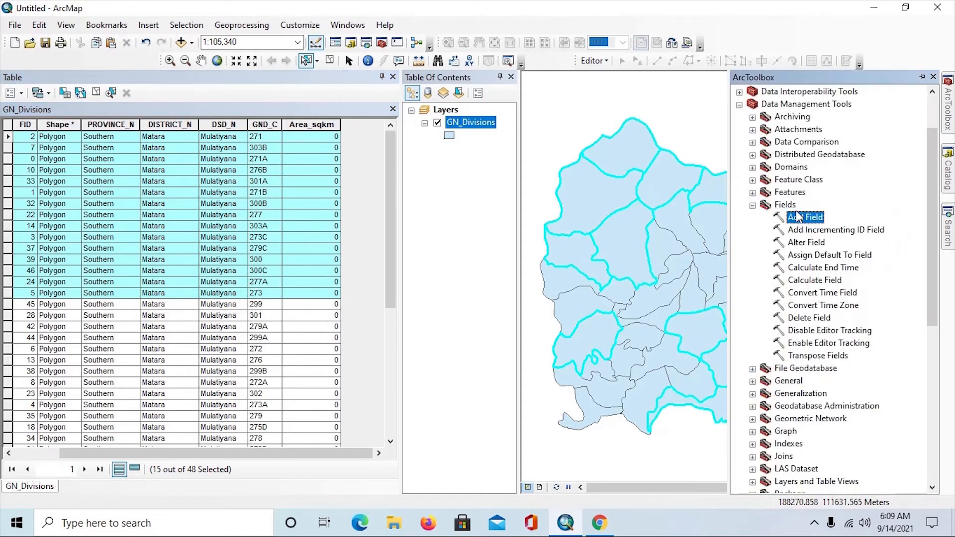
click(795, 321)
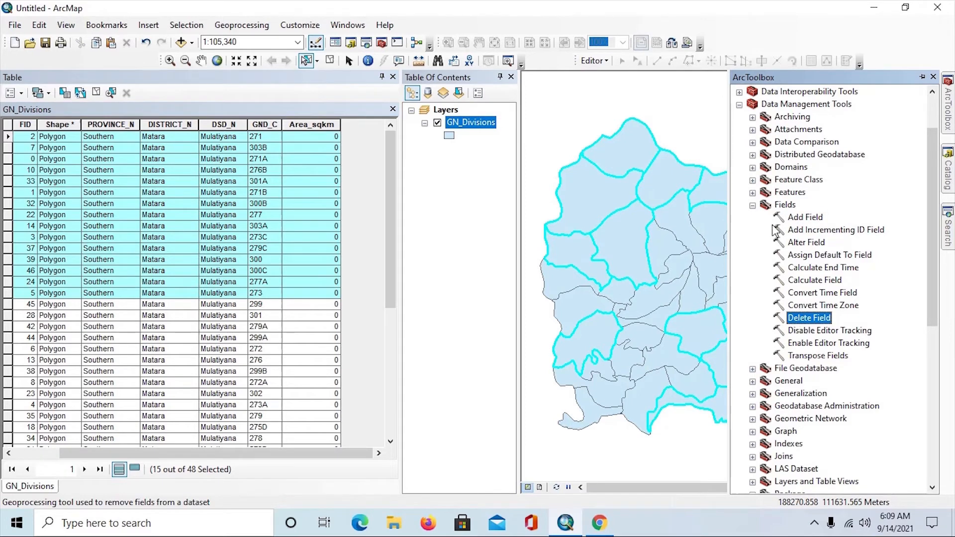
click(659, 122)
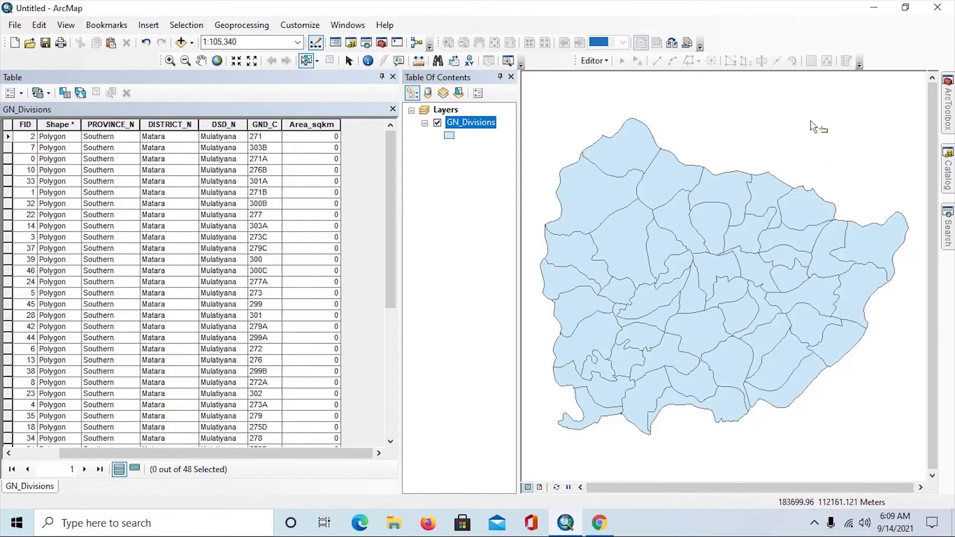
Calculate the polygon areas in Square Kilometers into the Area_sqkm field with Calculate Geometry, accepting to work outside an edit session
click(313, 124)
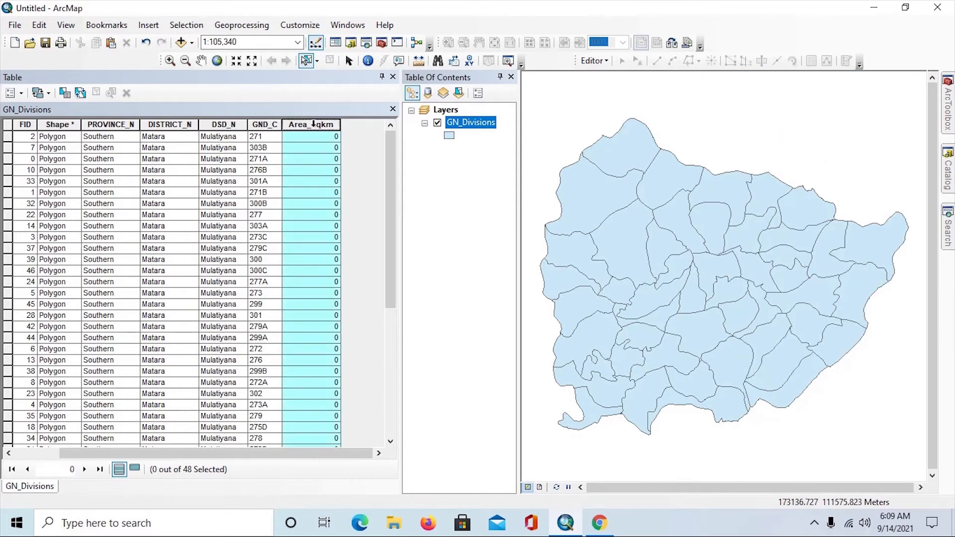
right_click(317, 128)
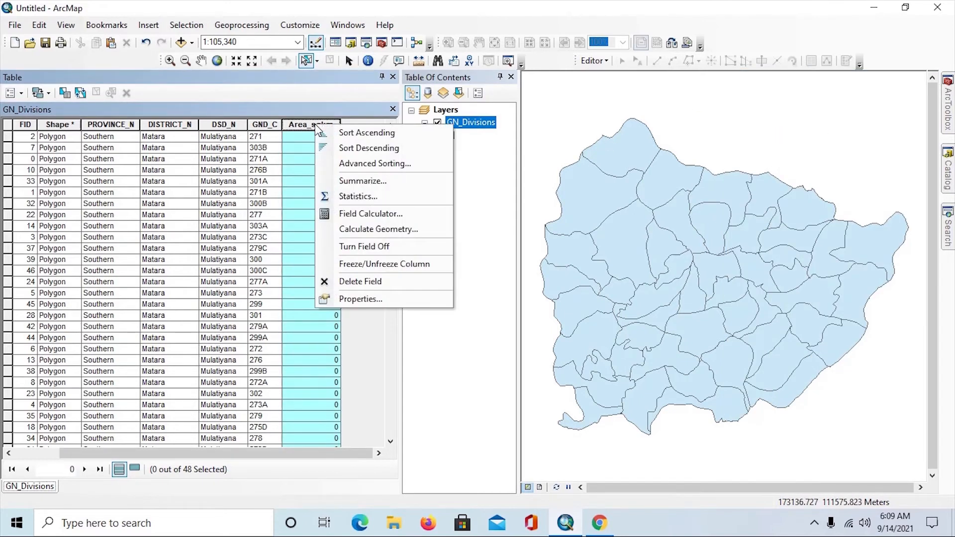
click(354, 230)
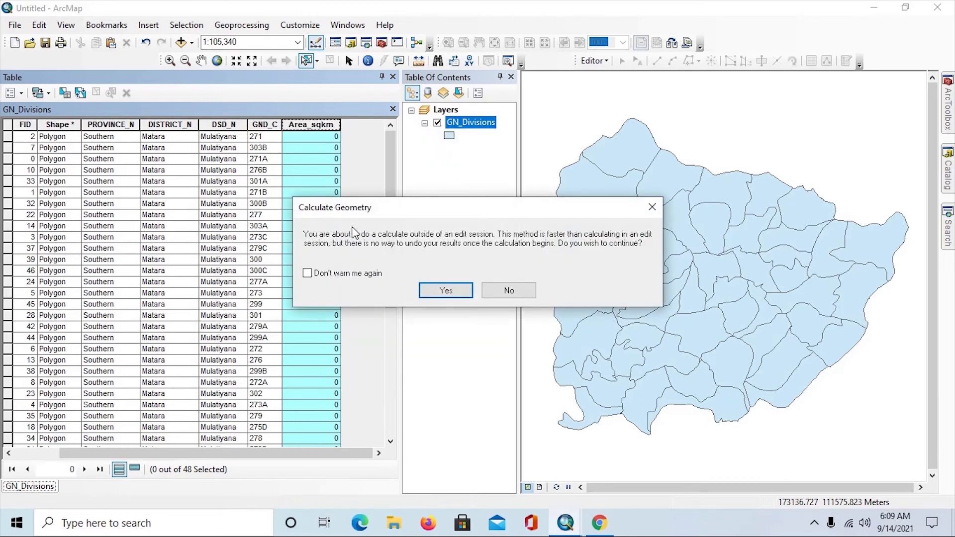
click(442, 288)
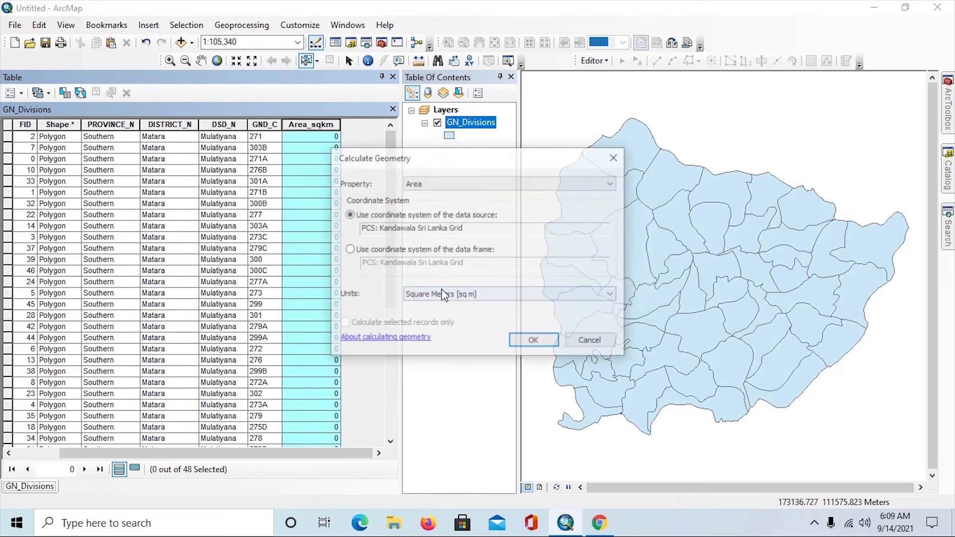
click(488, 297)
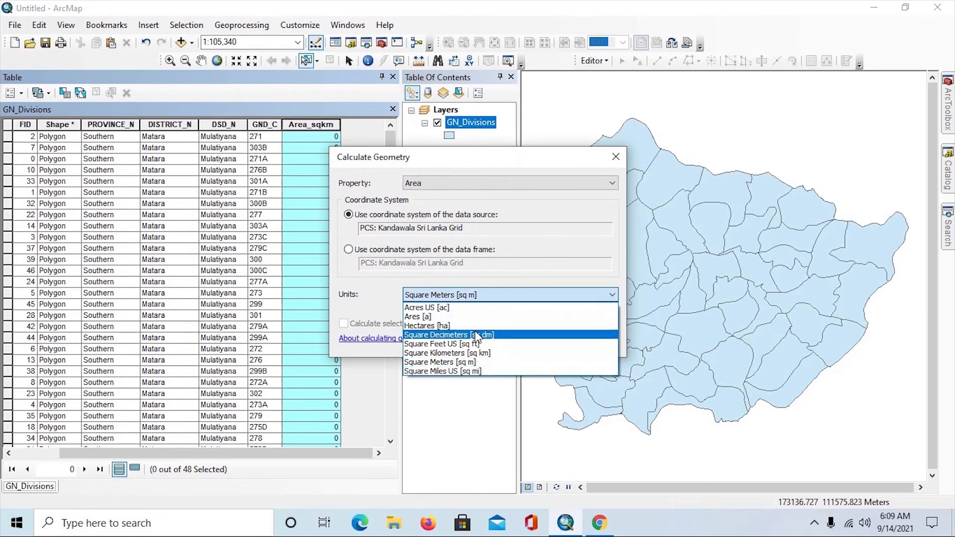
click(464, 354)
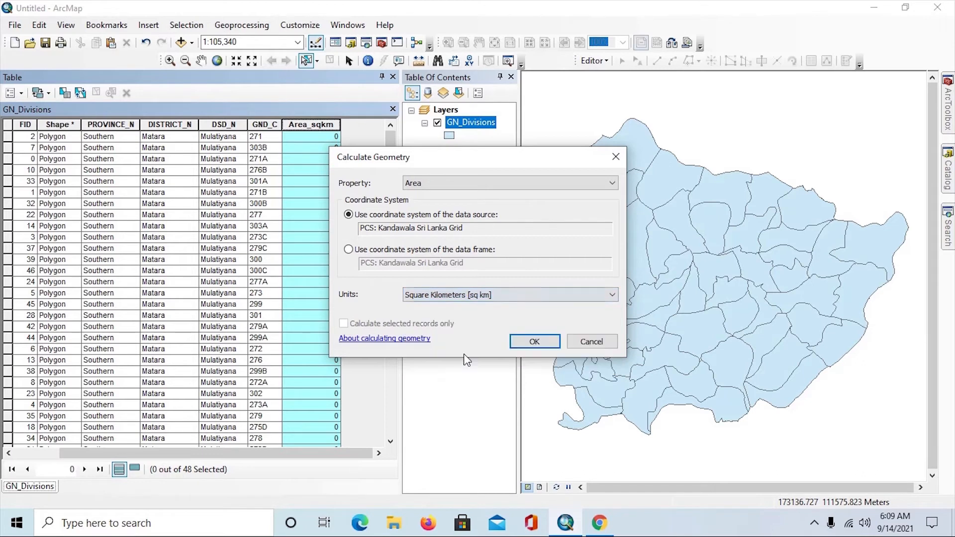
click(533, 344)
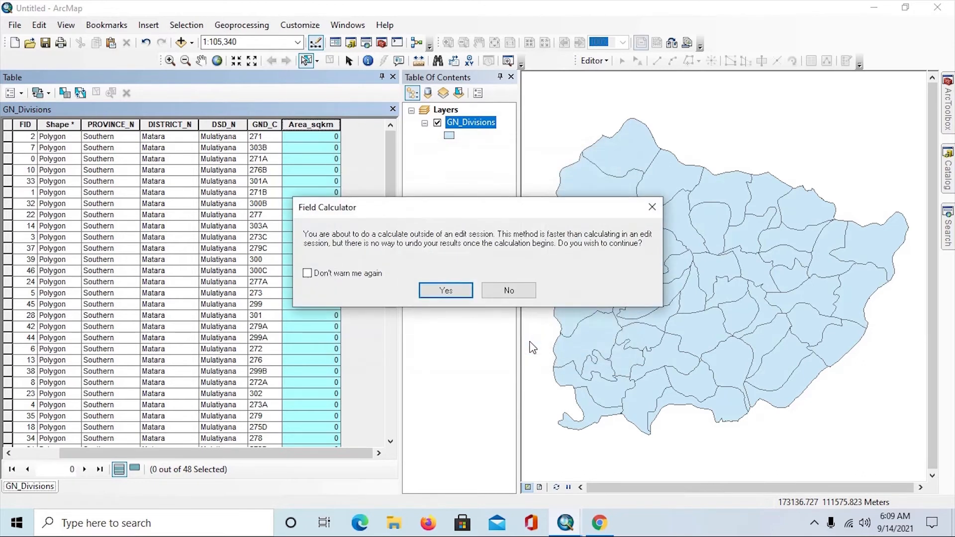
click(446, 291)
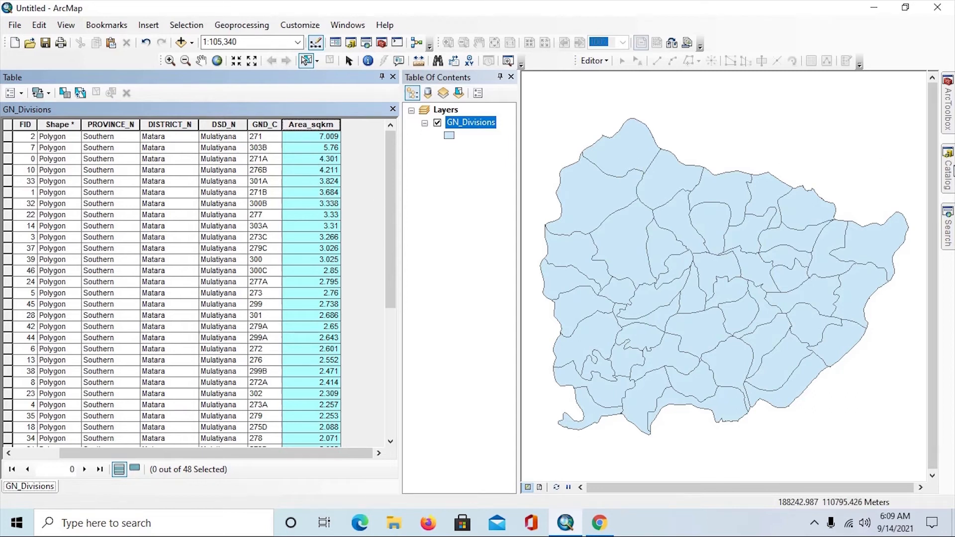
Add Mulatiyana_Places.shp from the Table oparation1 folder to the map and open its attribute table
mouse_move(951, 172)
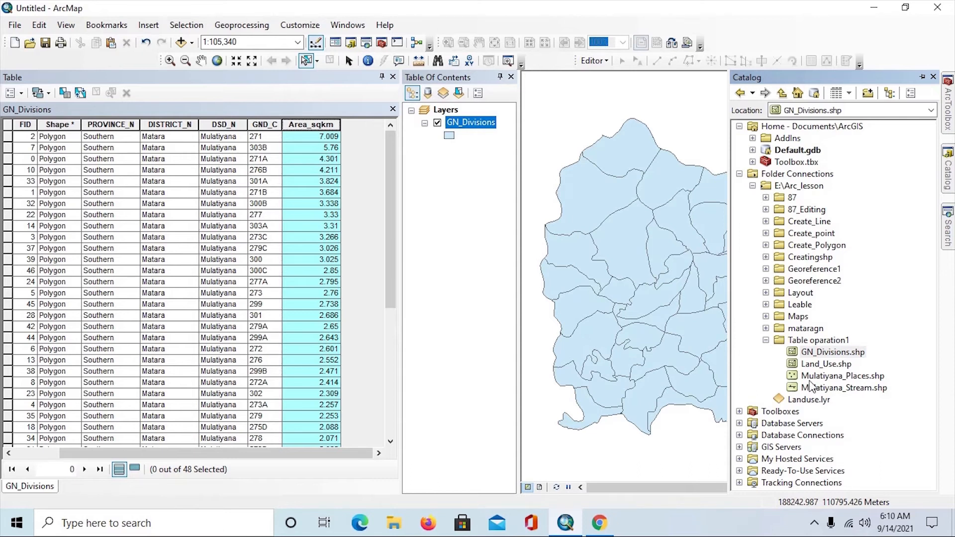
drag(812, 377, 650, 296)
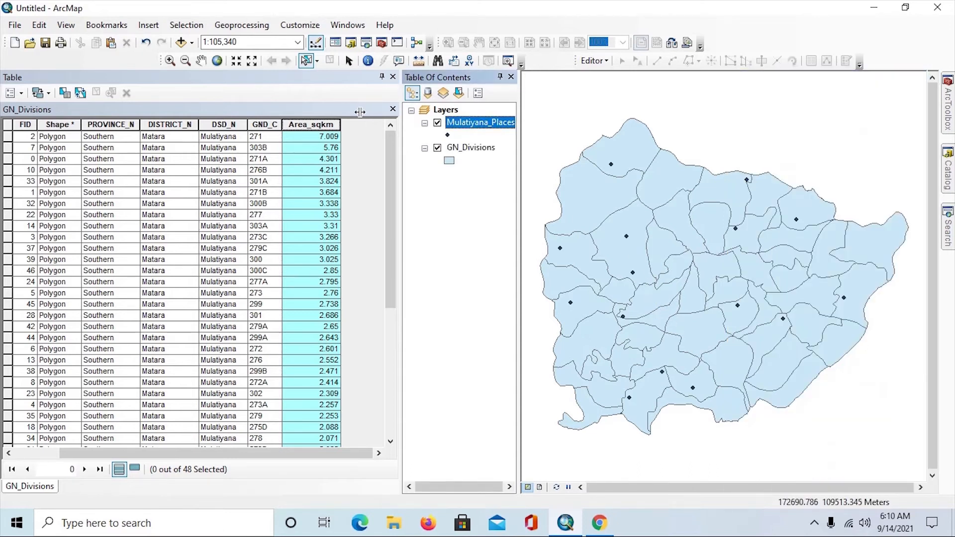
right_click(461, 128)
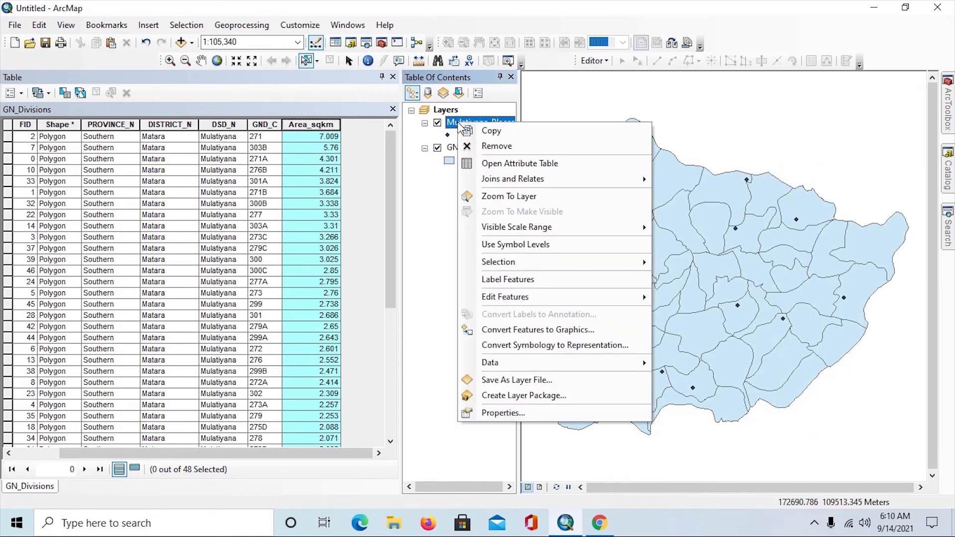
click(482, 164)
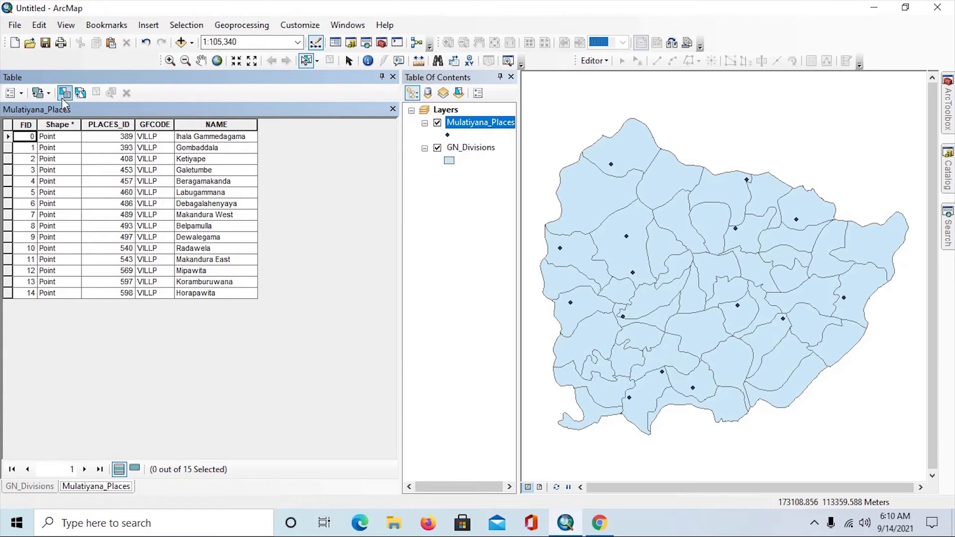
Add a Double field named X_co with precision 10 and scale 5 to the Mulatiyana_Places table
click(22, 93)
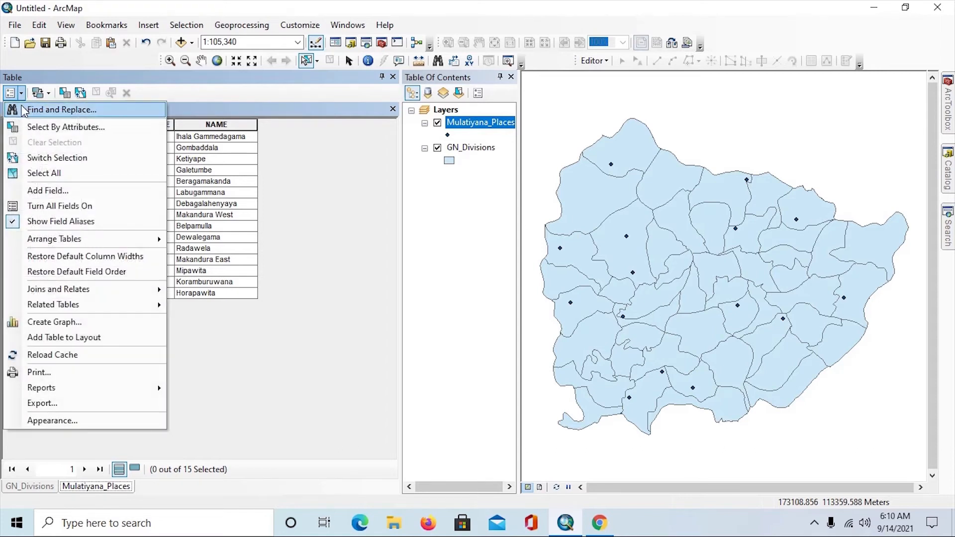
click(48, 193)
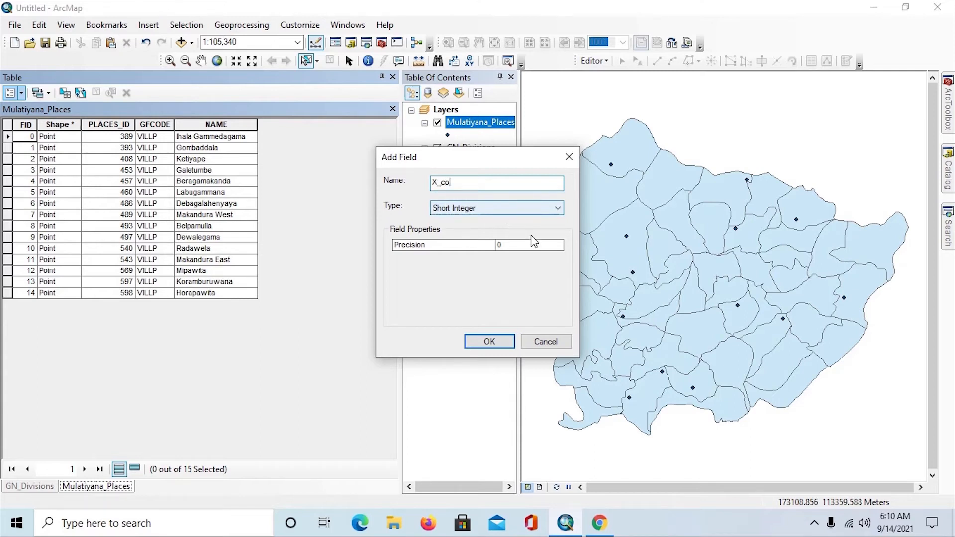
click(529, 207)
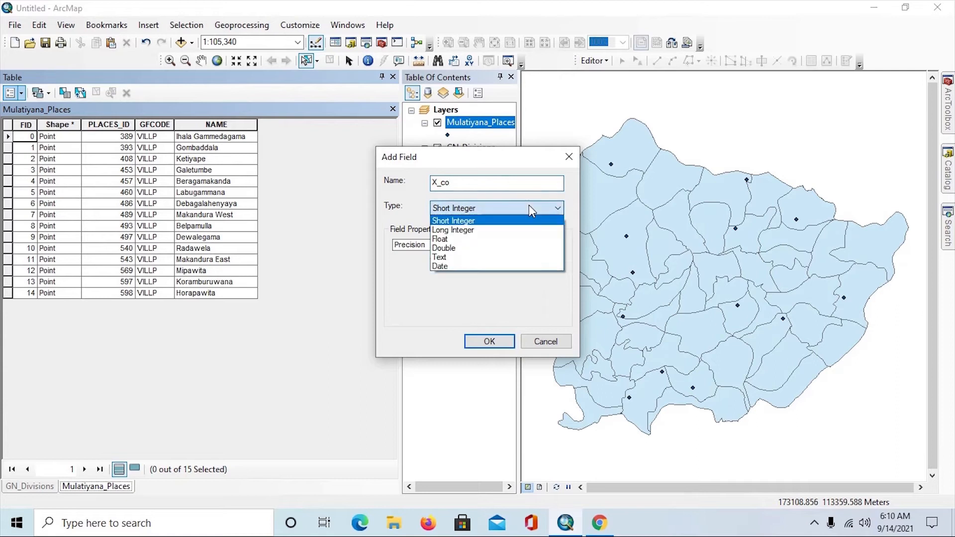
click(490, 249)
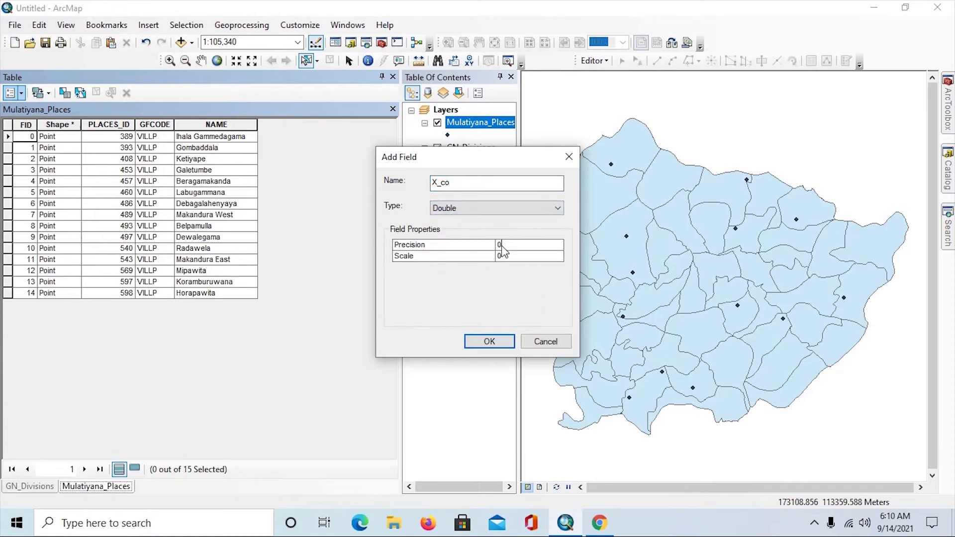
click(503, 245)
text(1)
click(489, 342)
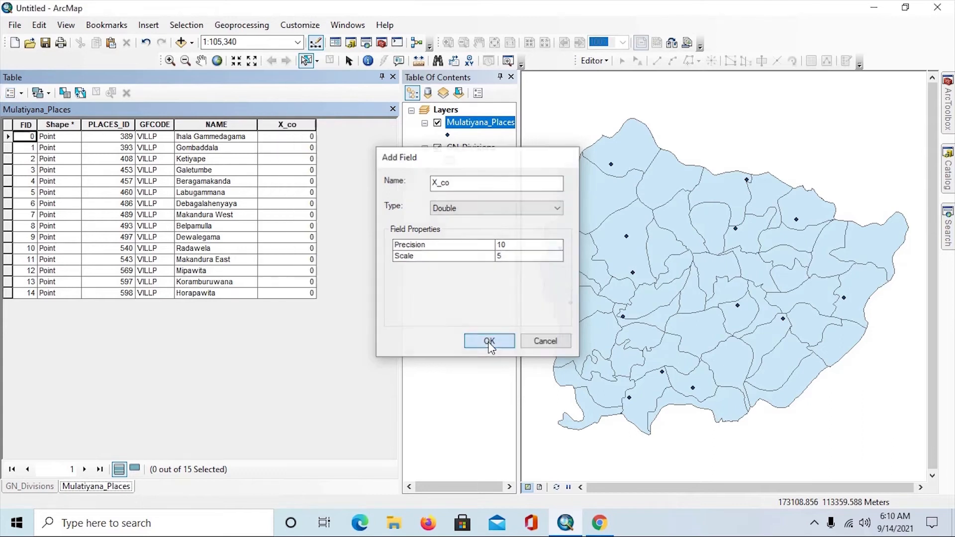
Start adding another field to the Mulatiyana_Places table and name it Y_co
click(11, 93)
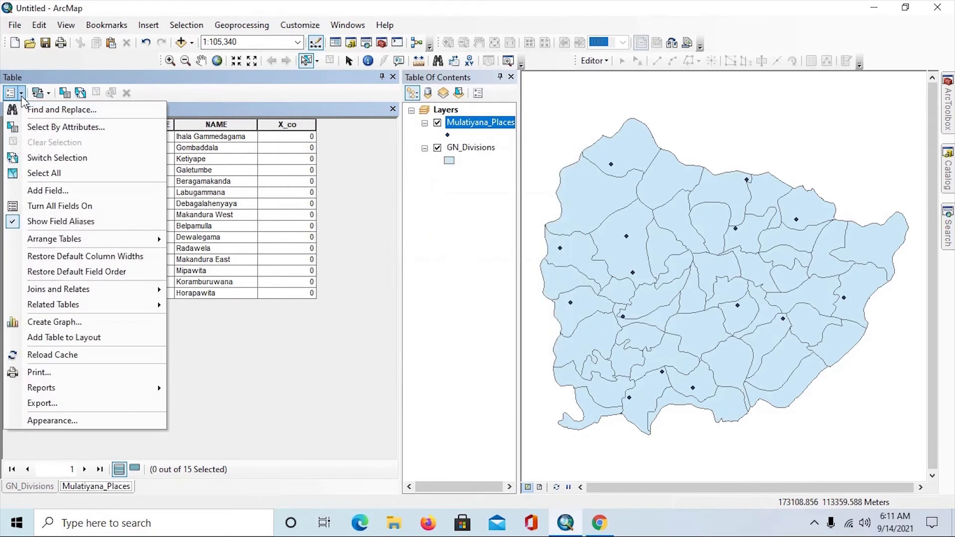
click(46, 191)
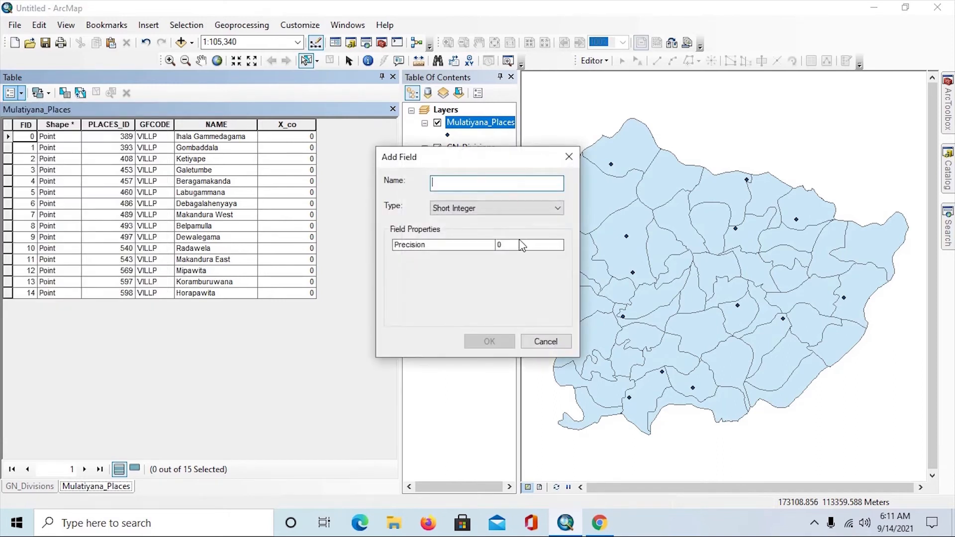
text(Y_co)
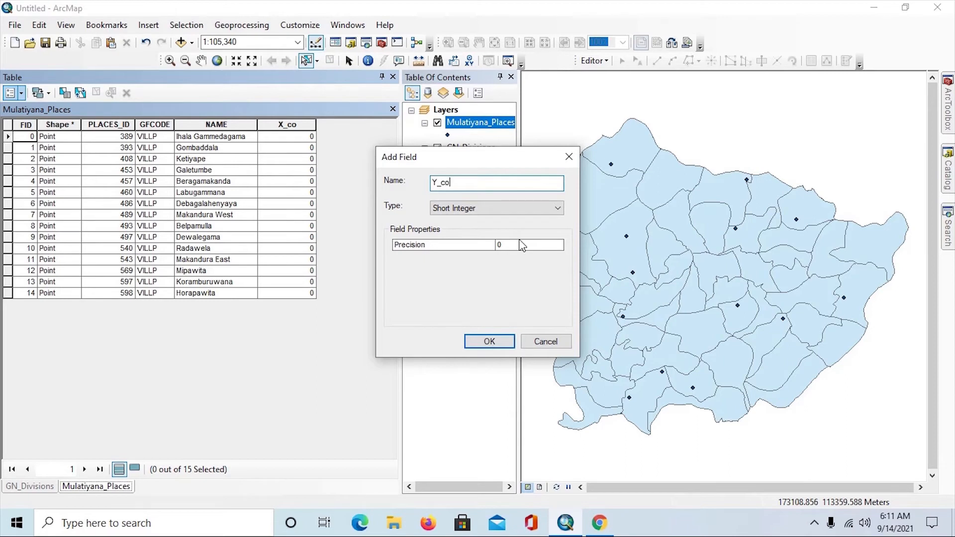
Add the Y_co field to the Mulatiyana_Places table as Double with precision 10 and scale 5
click(529, 209)
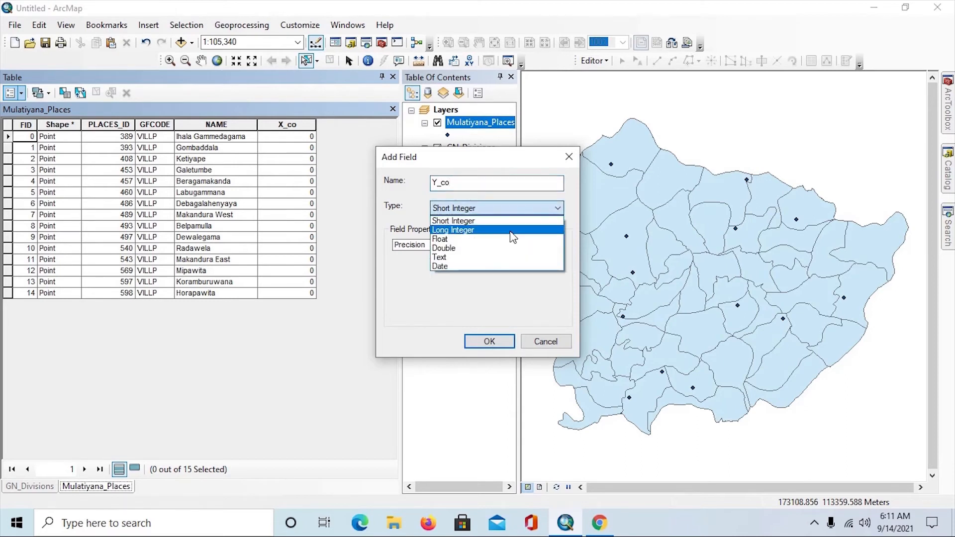
click(488, 250)
click(506, 246)
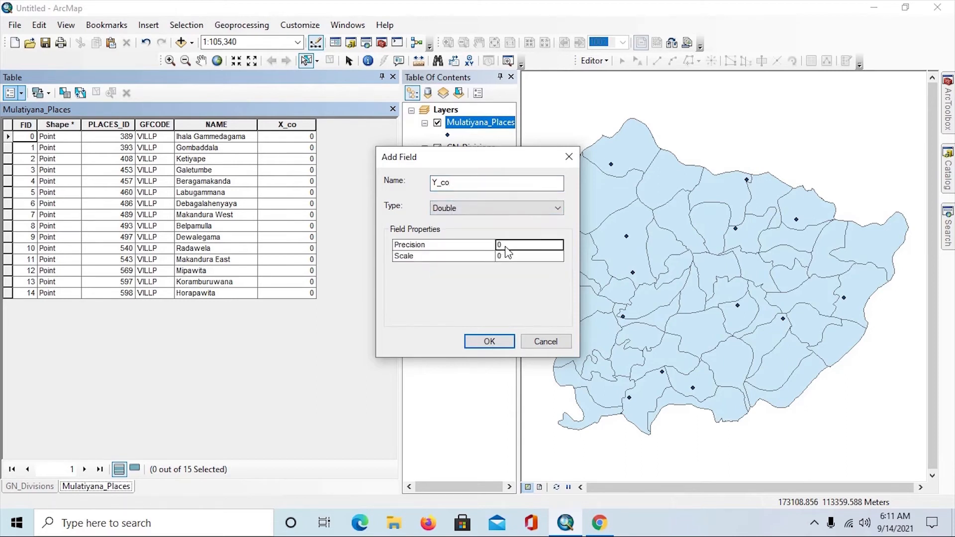
text(1)
click(506, 257)
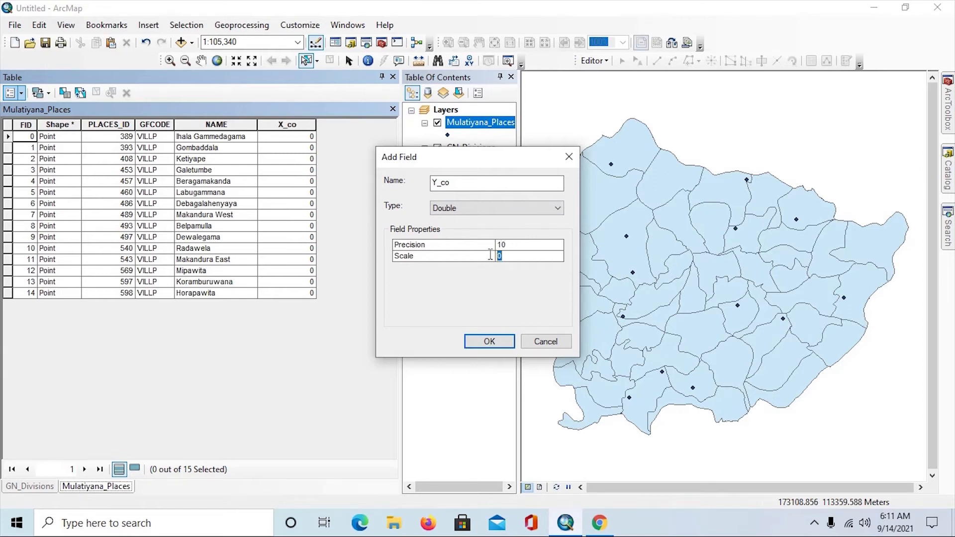
text(5)
click(490, 342)
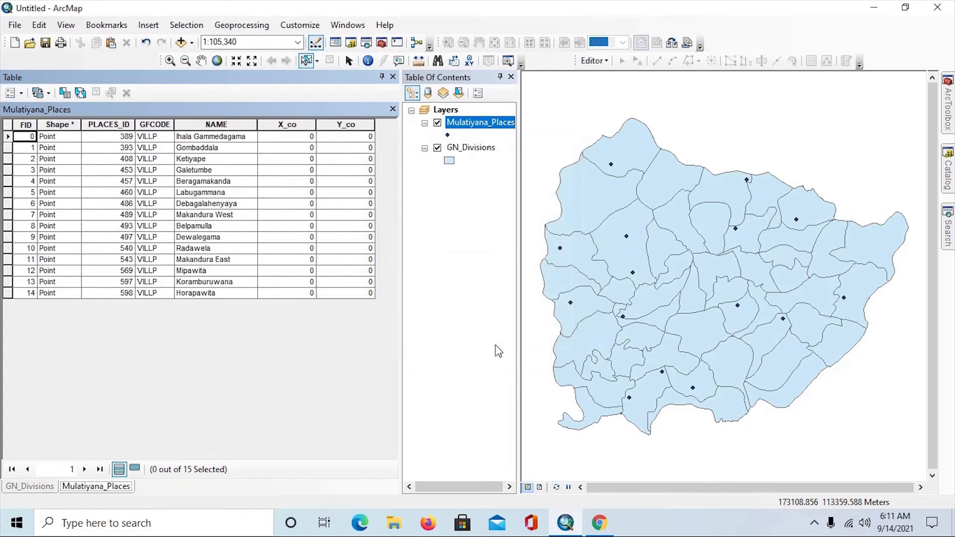
Calculate the X_co field's geometry as X Coordinate of Point in meters, using the data source's coordinate system
click(281, 124)
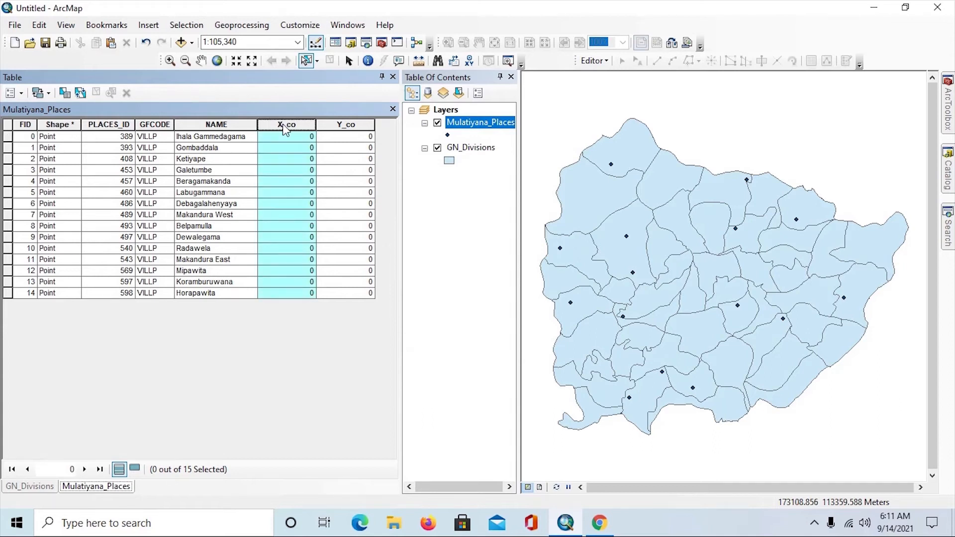
right_click(285, 129)
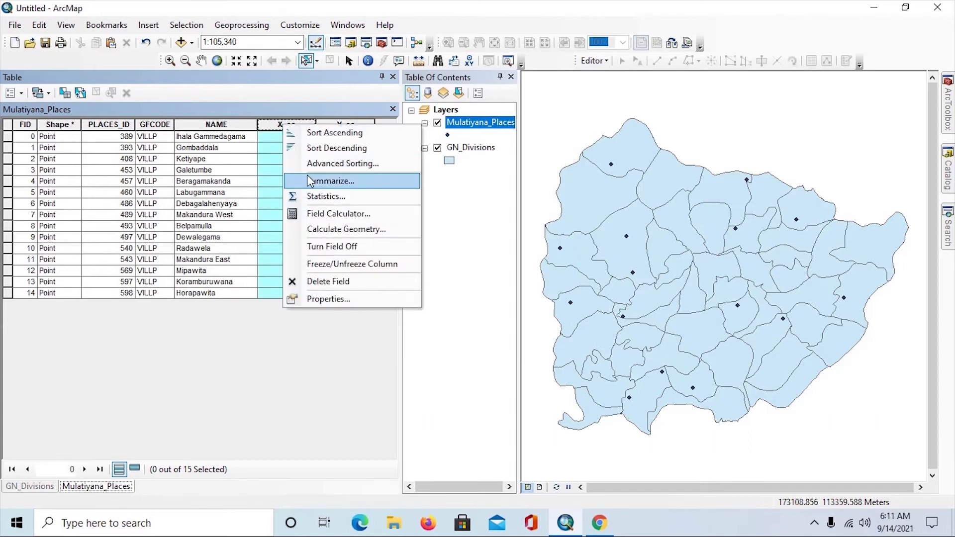
click(324, 230)
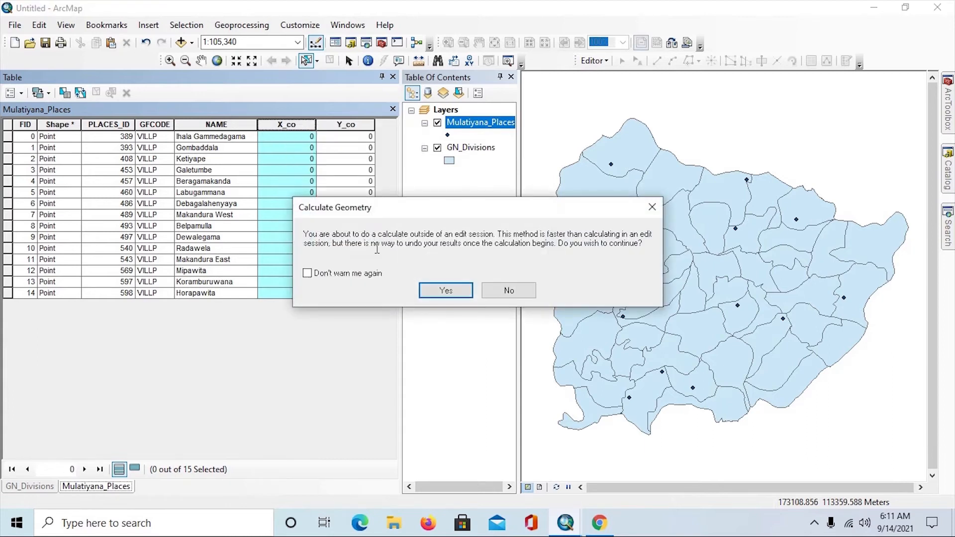
click(445, 292)
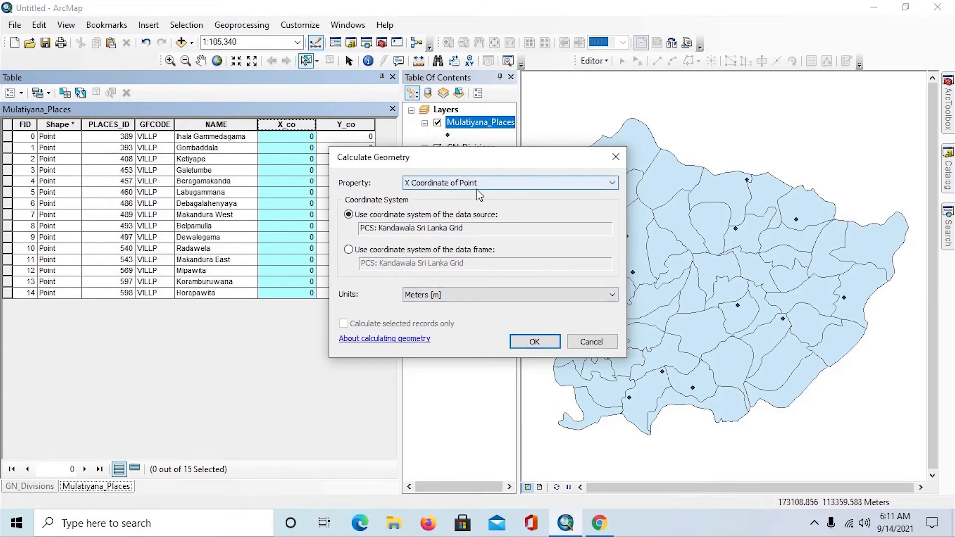
click(455, 295)
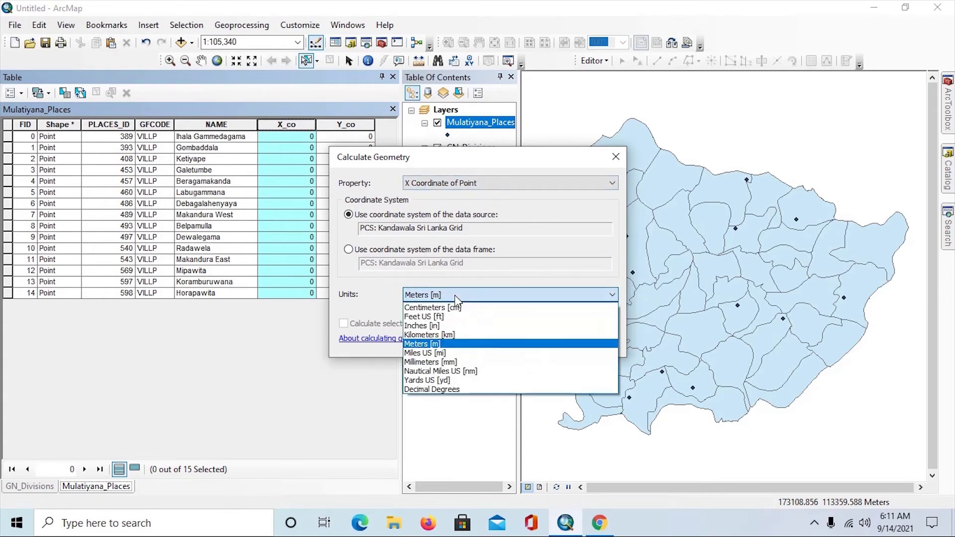
click(438, 345)
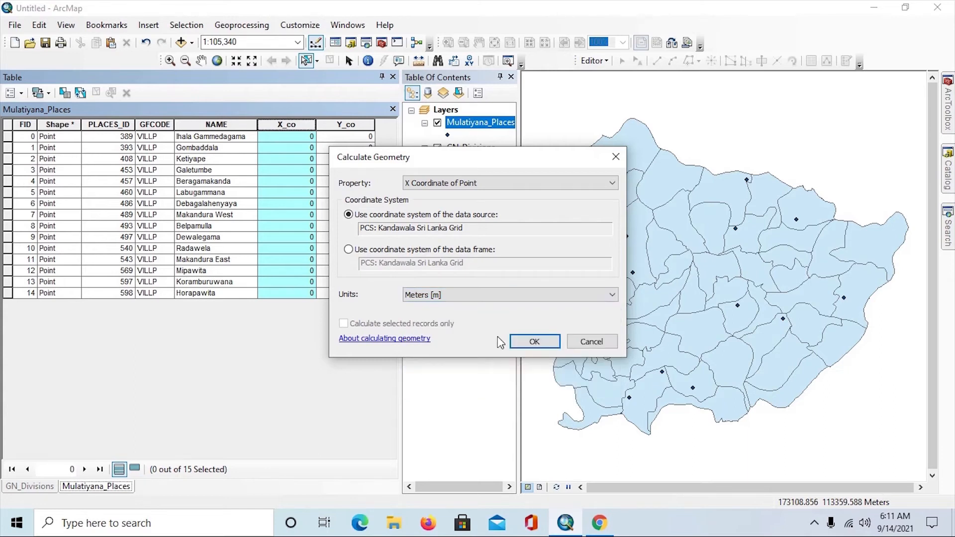
click(526, 341)
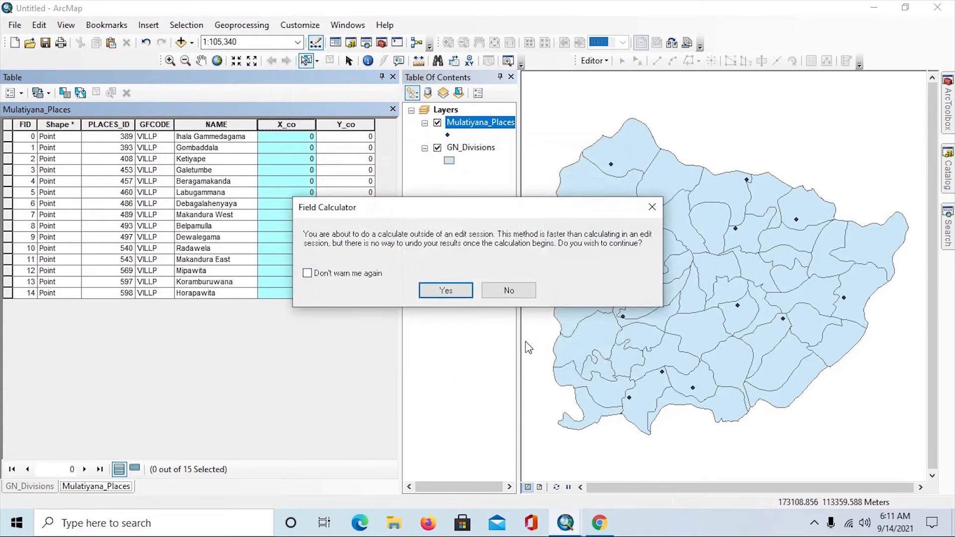
click(445, 291)
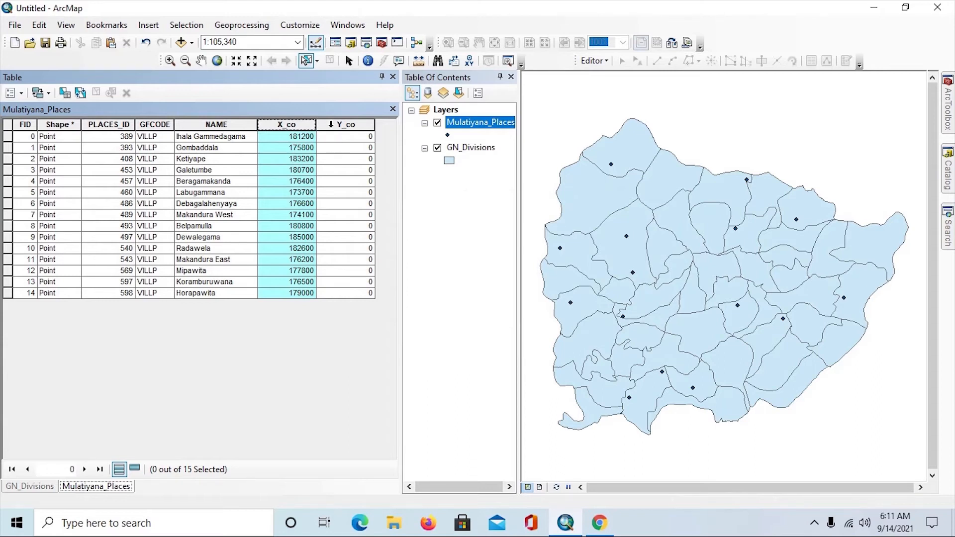
Calculate the Y_co field's geometry as Y Coordinate of Point in meters, using the data source's coordinate system
click(334, 126)
right_click(334, 131)
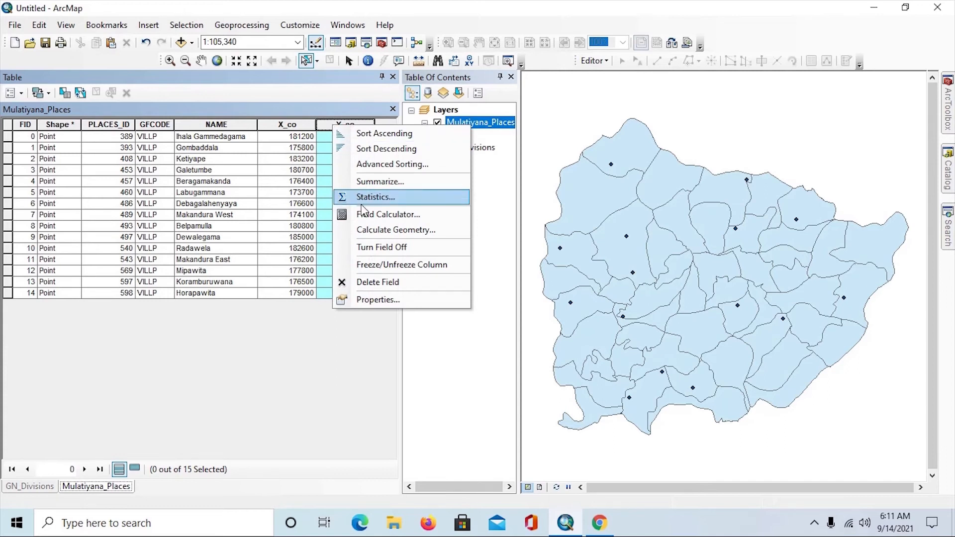
click(369, 231)
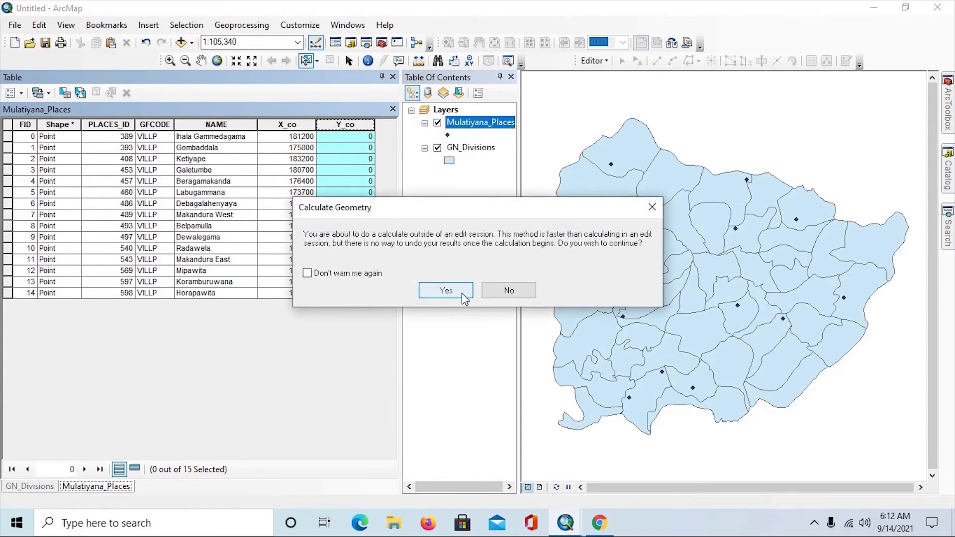
click(446, 291)
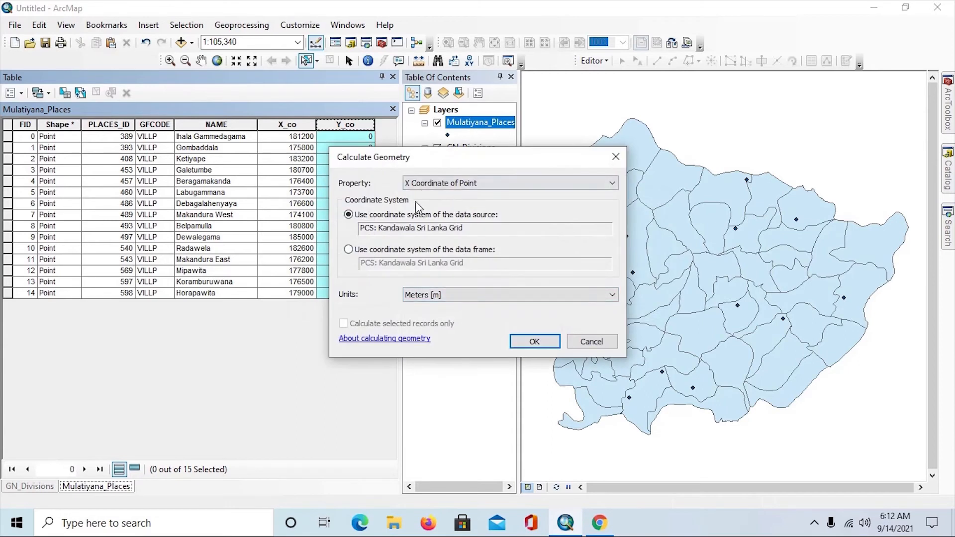
click(491, 184)
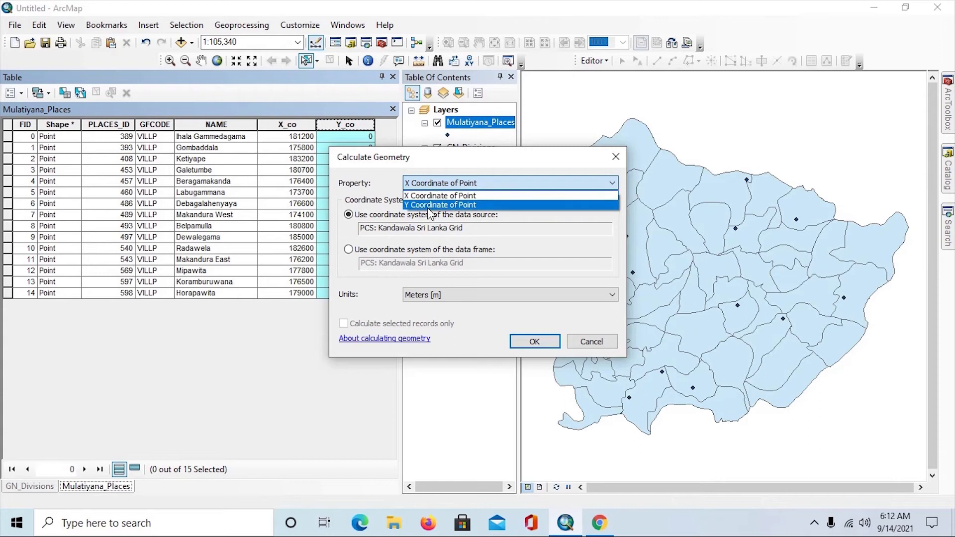
click(428, 205)
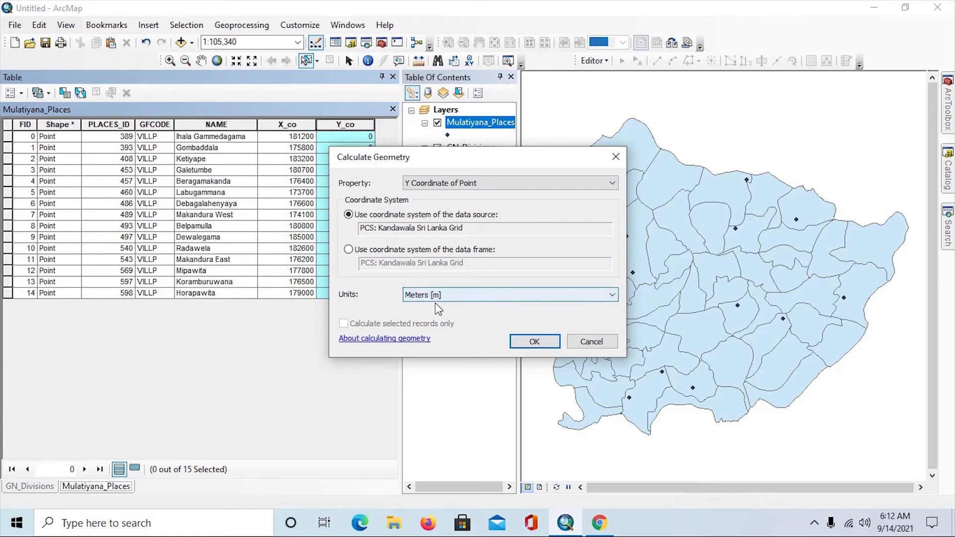
click(534, 342)
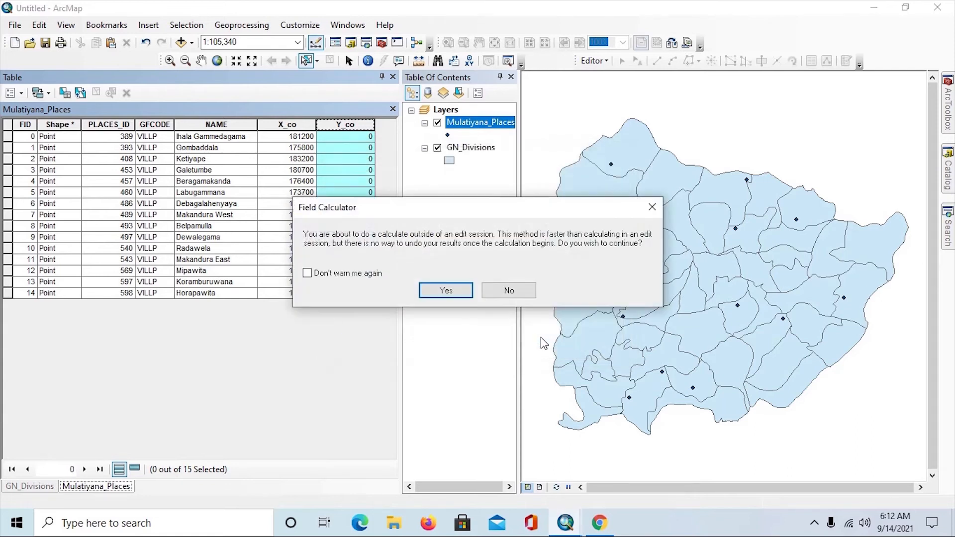
click(438, 293)
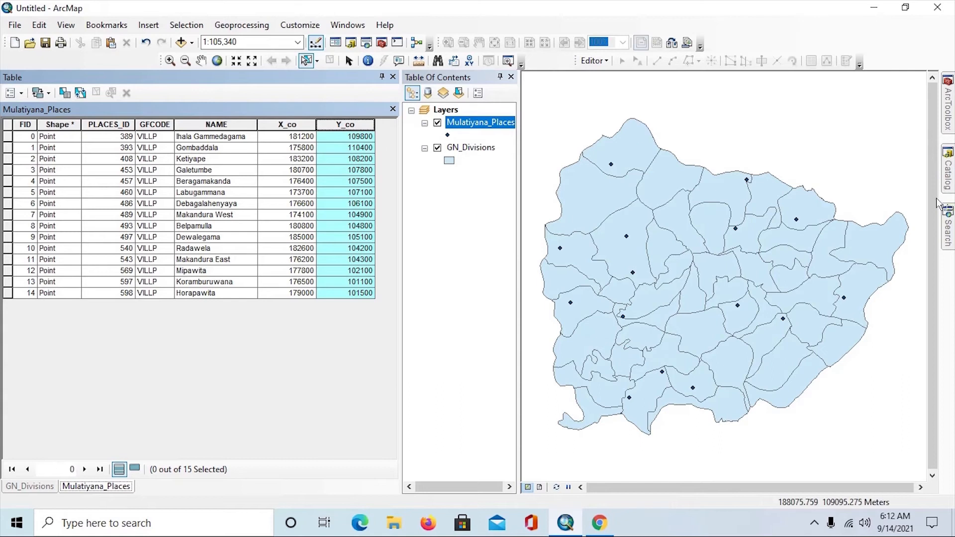
Add Mulatiyana_Stream.shp from the Table opration1 folder to the map and open its attribute table
mouse_move(950, 184)
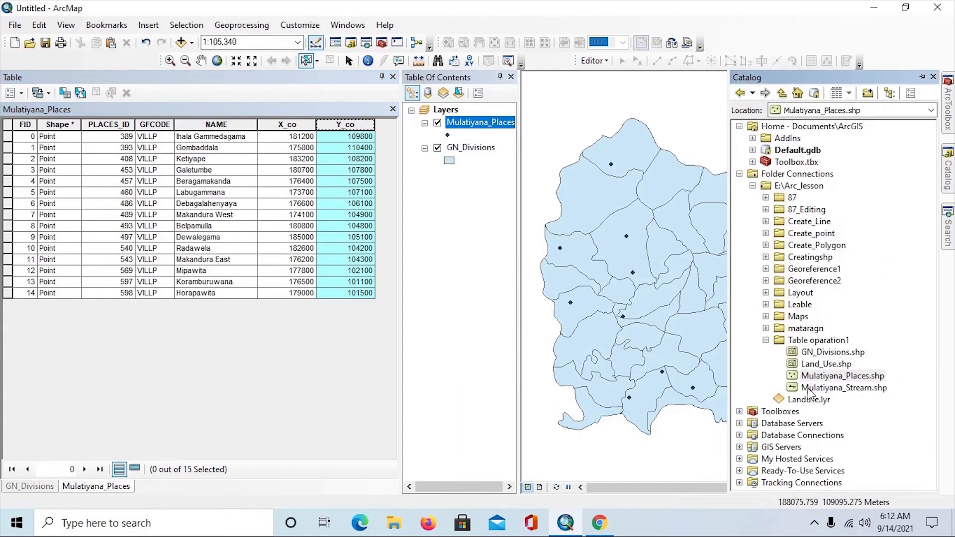
drag(812, 389, 665, 284)
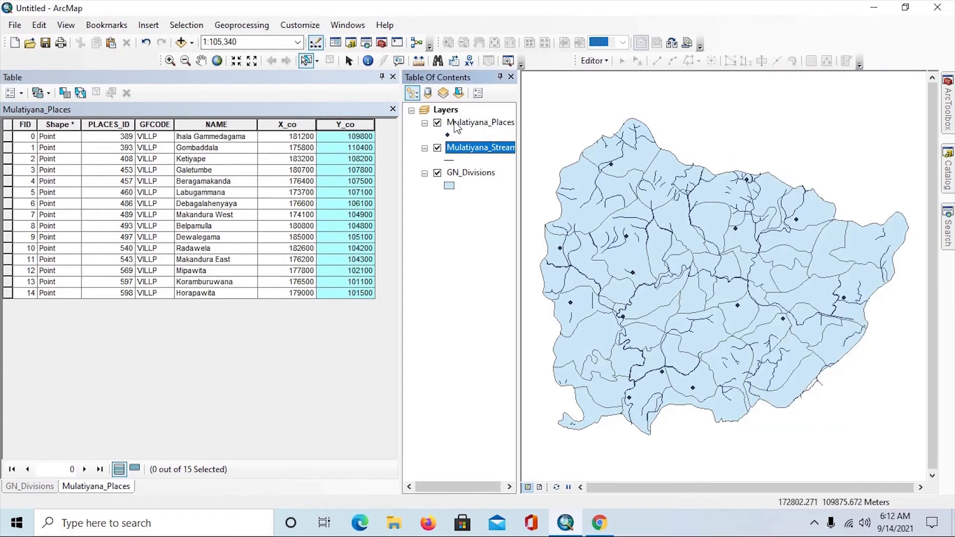
right_click(468, 153)
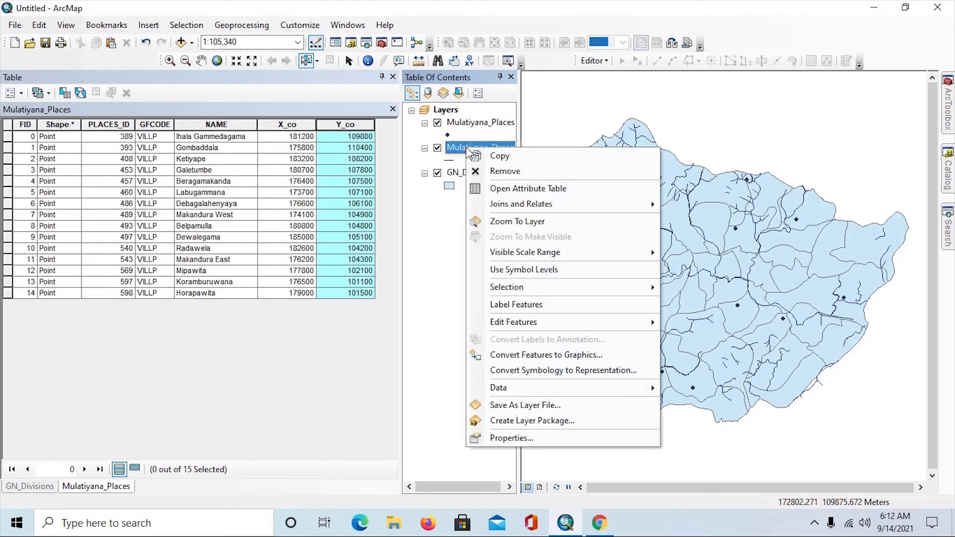
click(493, 190)
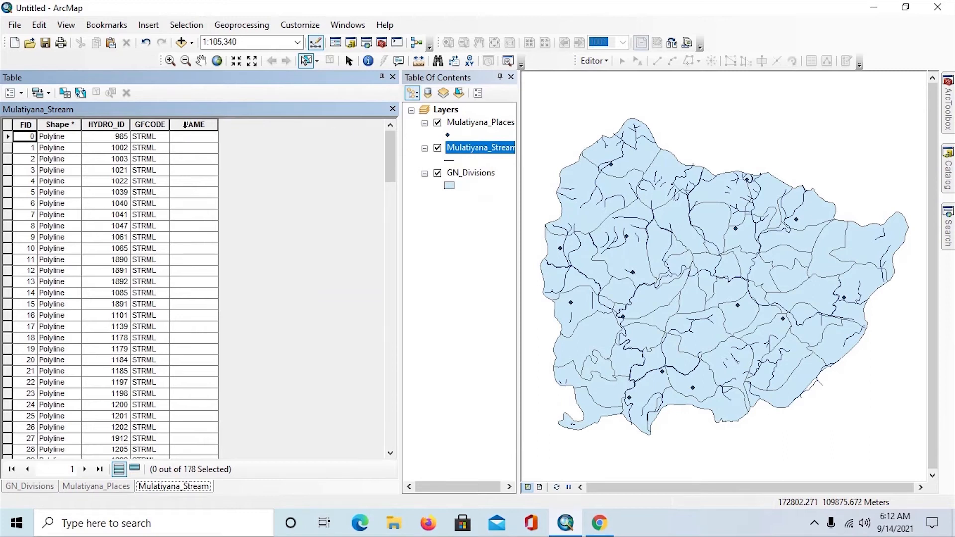
Create a new selection of Mulatiyana_Stream records where NAME = 'Gal Oya' and show only the selected records in the table
click(187, 125)
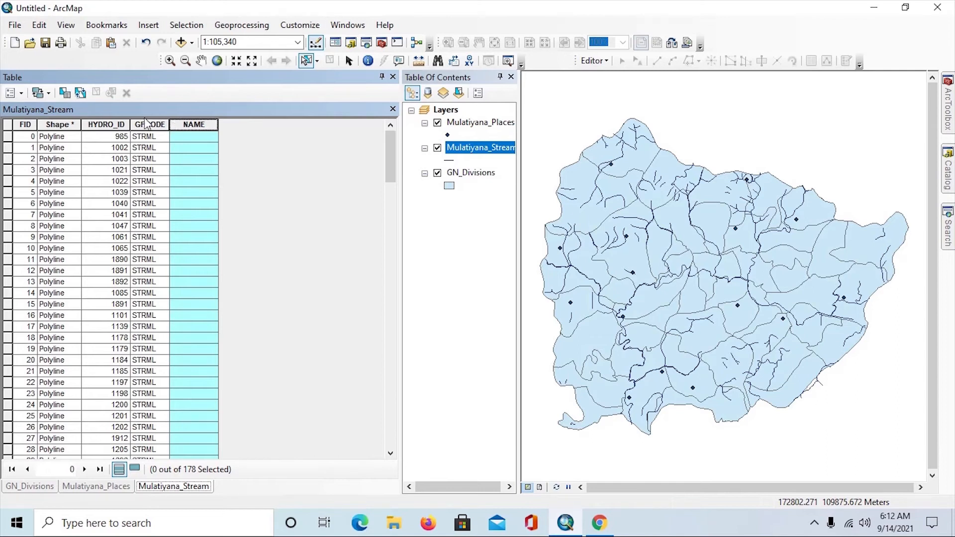
click(64, 97)
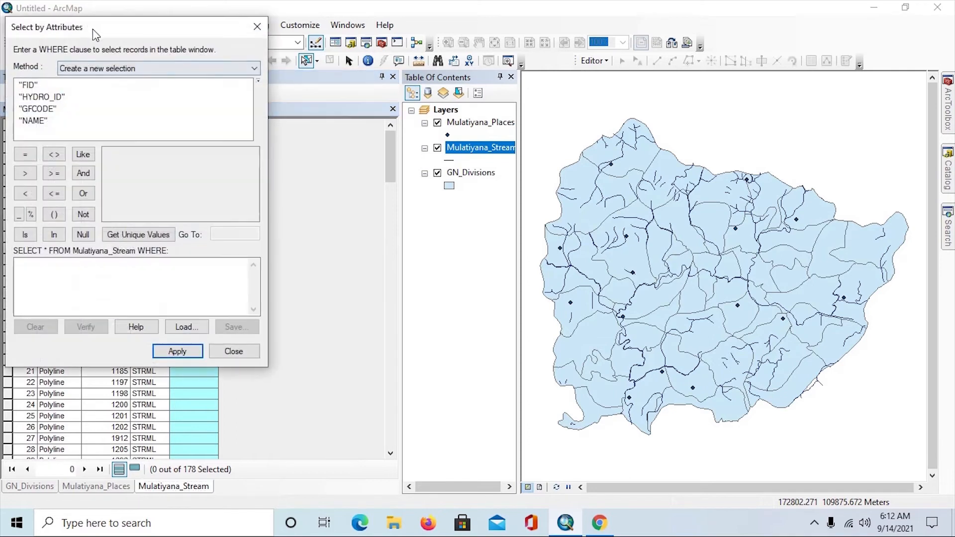
drag(99, 31, 408, 79)
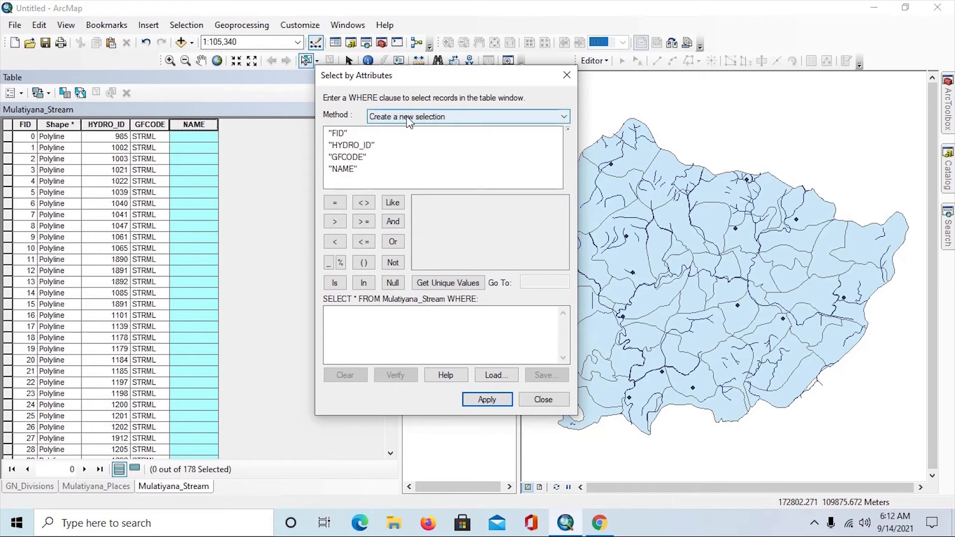
click(527, 116)
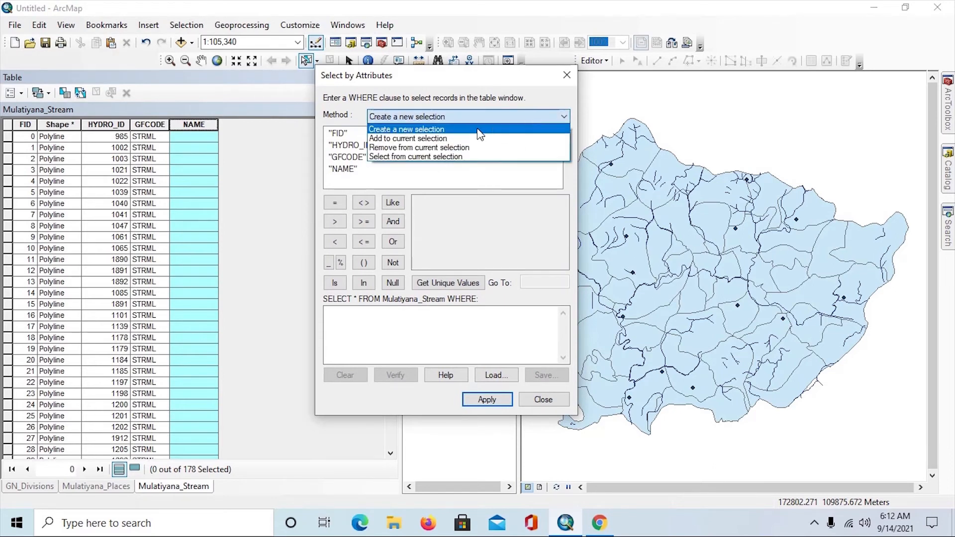
click(449, 128)
double_click(343, 170)
click(334, 203)
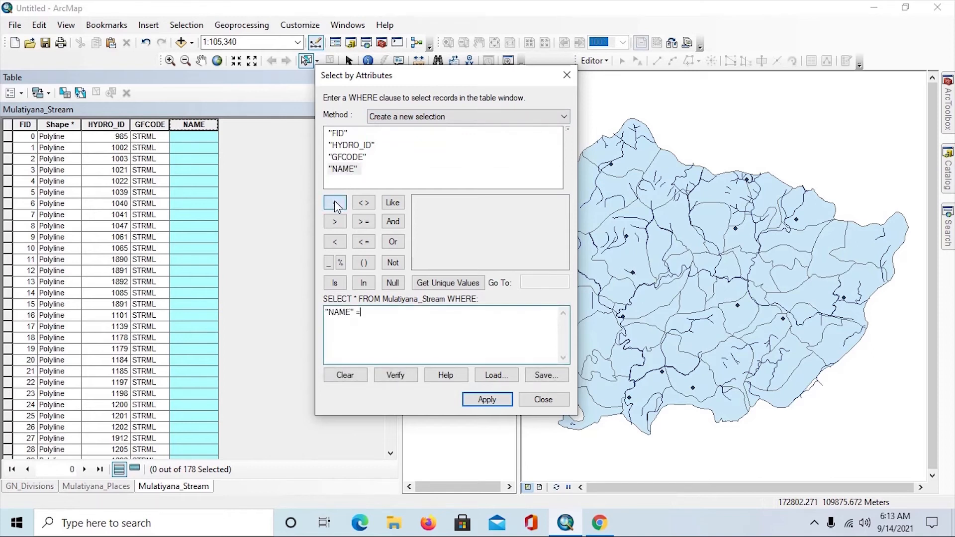
click(446, 285)
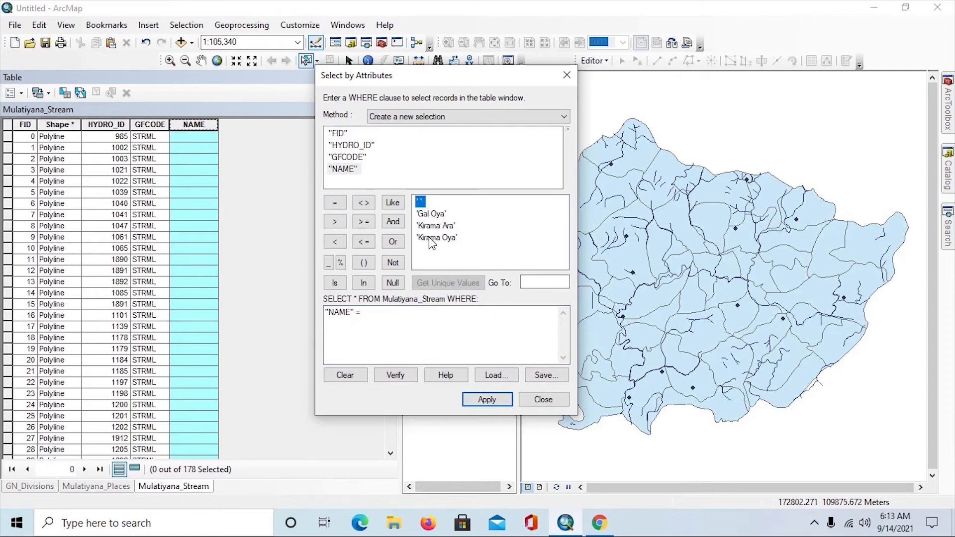
double_click(430, 214)
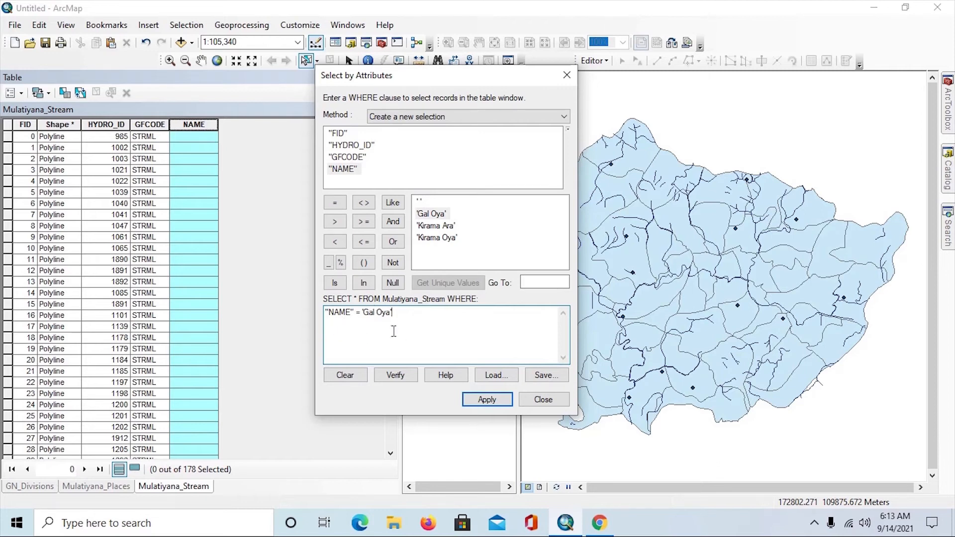
click(488, 401)
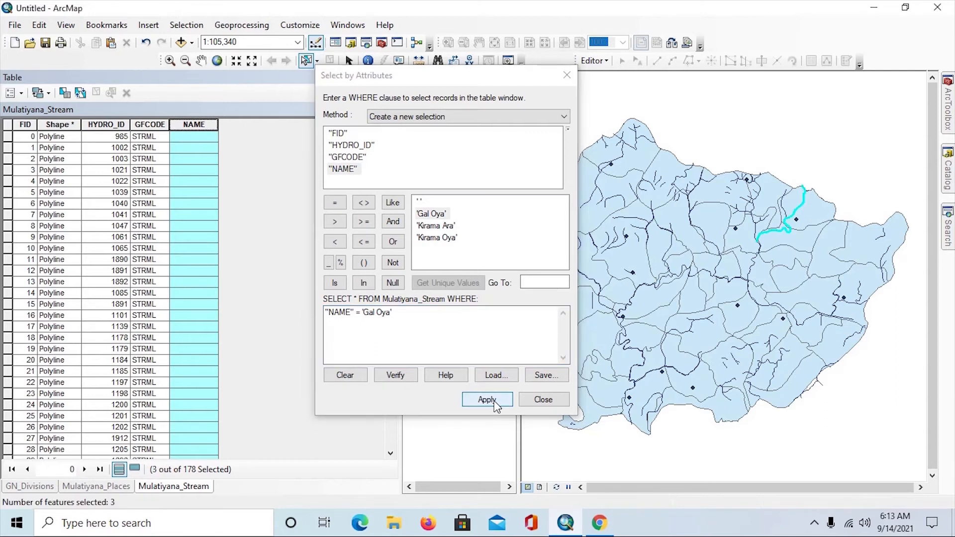
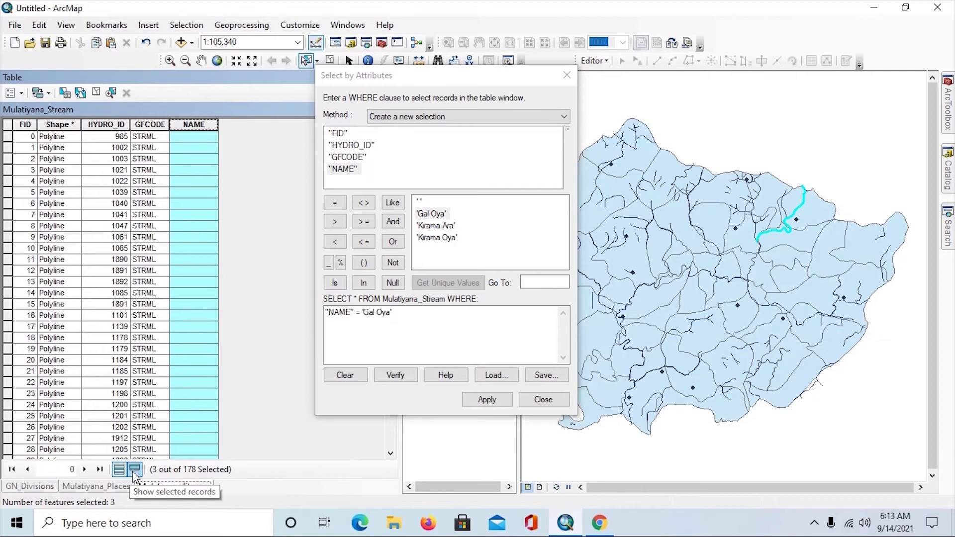
click(135, 470)
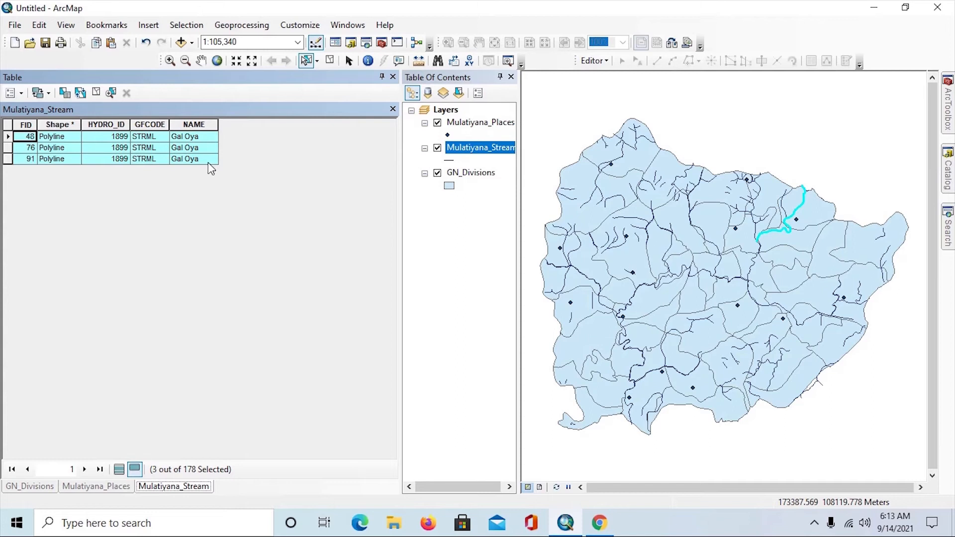
Add a Float field named Length_km to the Mulatiyana_Stream attribute table, specifying its precision and scale
click(63, 93)
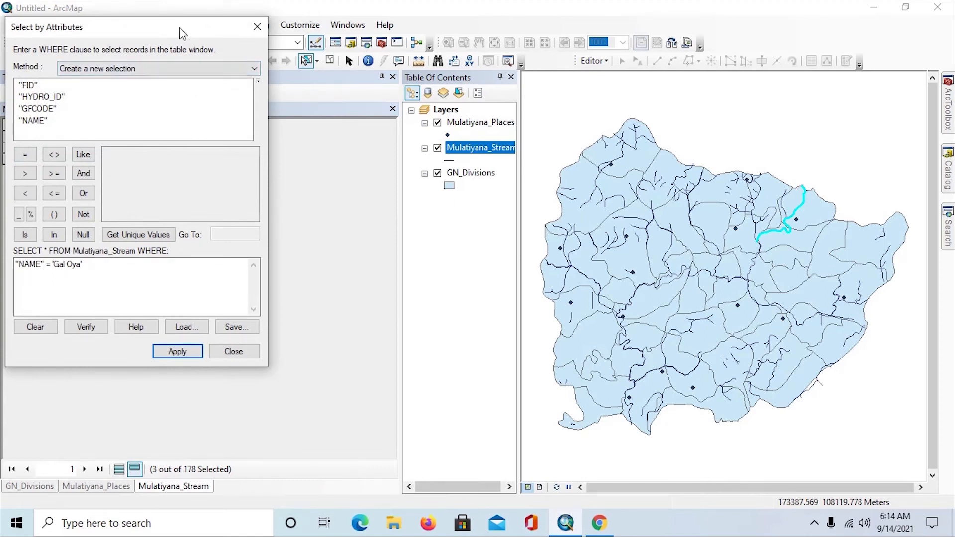
drag(180, 33, 587, 89)
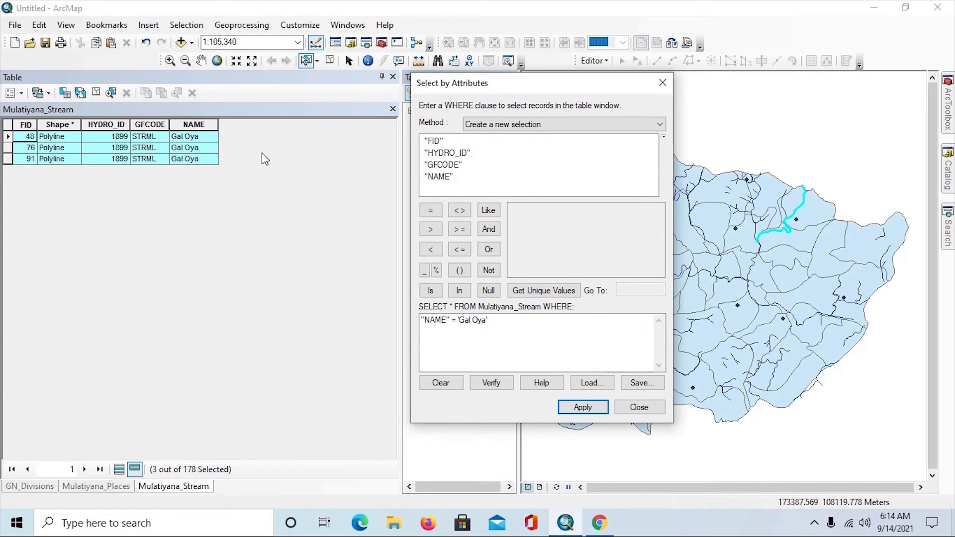
click(22, 92)
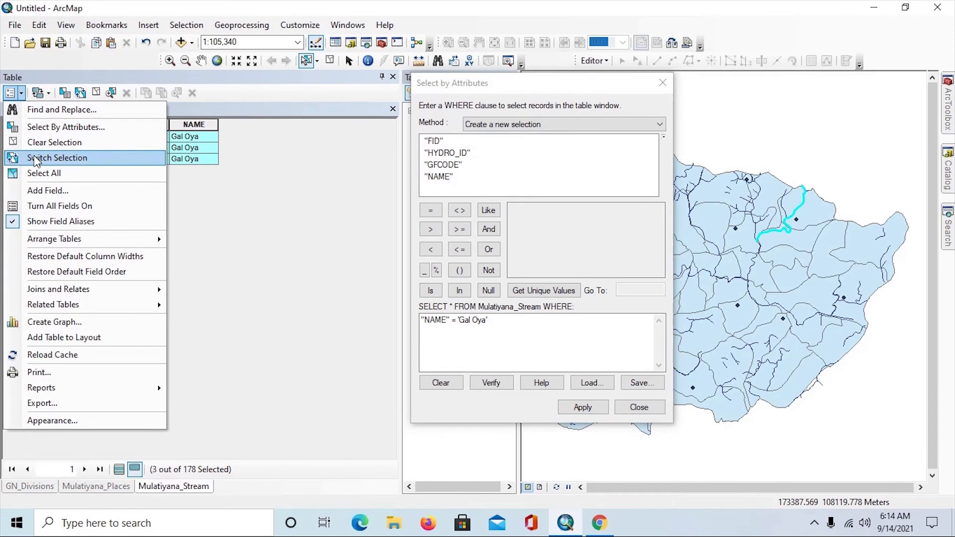
click(53, 192)
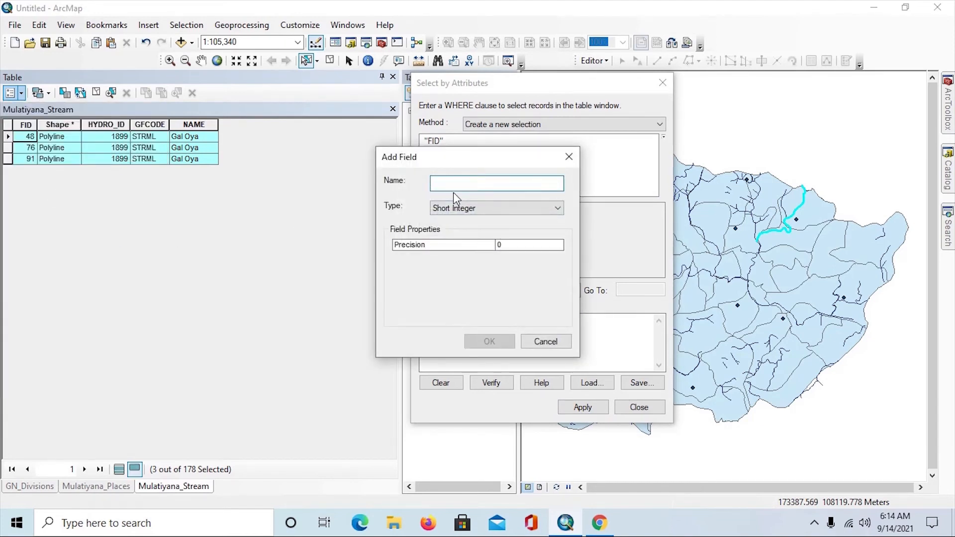
text(Length_km)
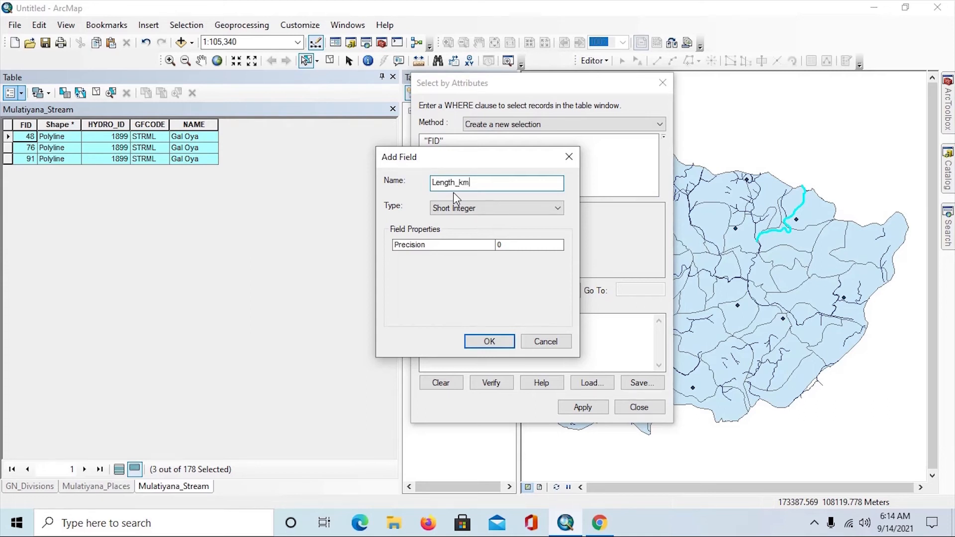
click(499, 208)
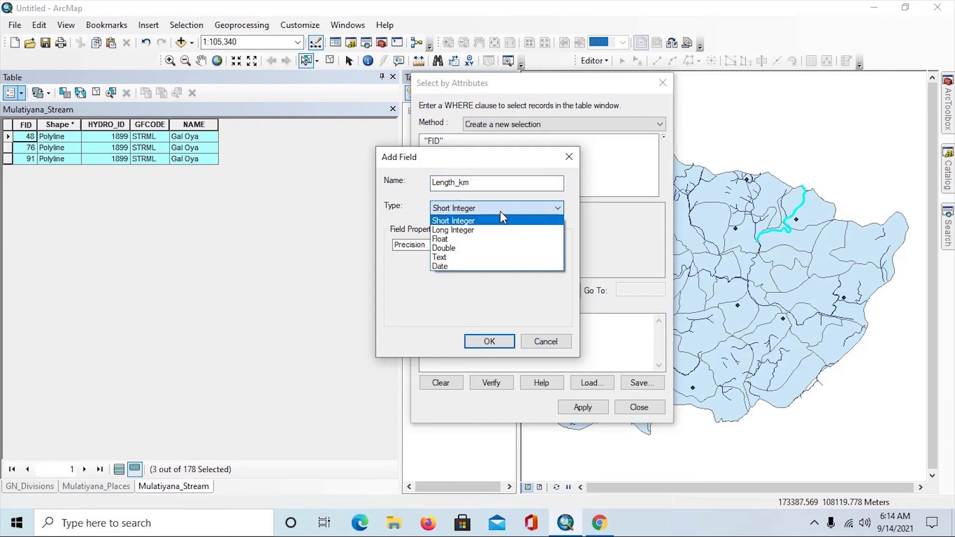
click(473, 240)
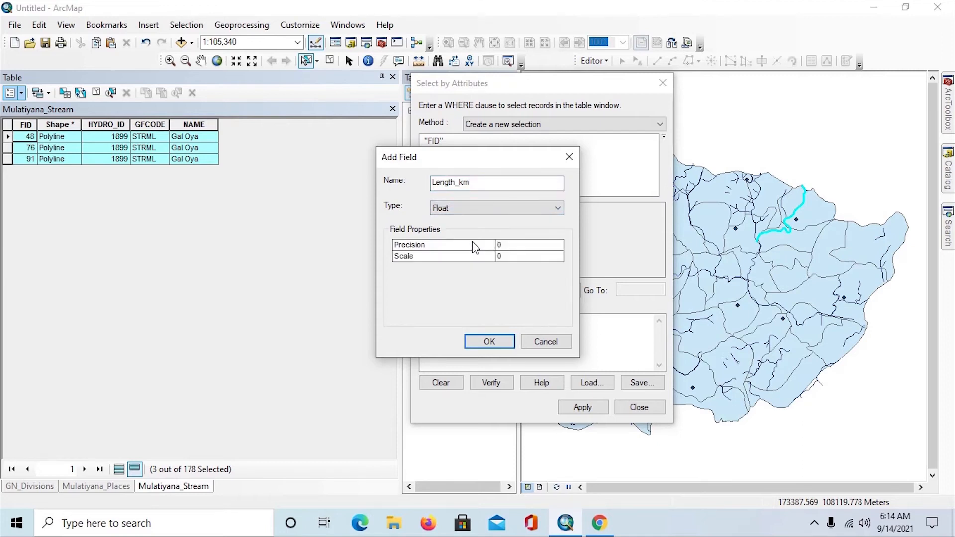
click(501, 245)
text(1)
click(502, 256)
click(503, 345)
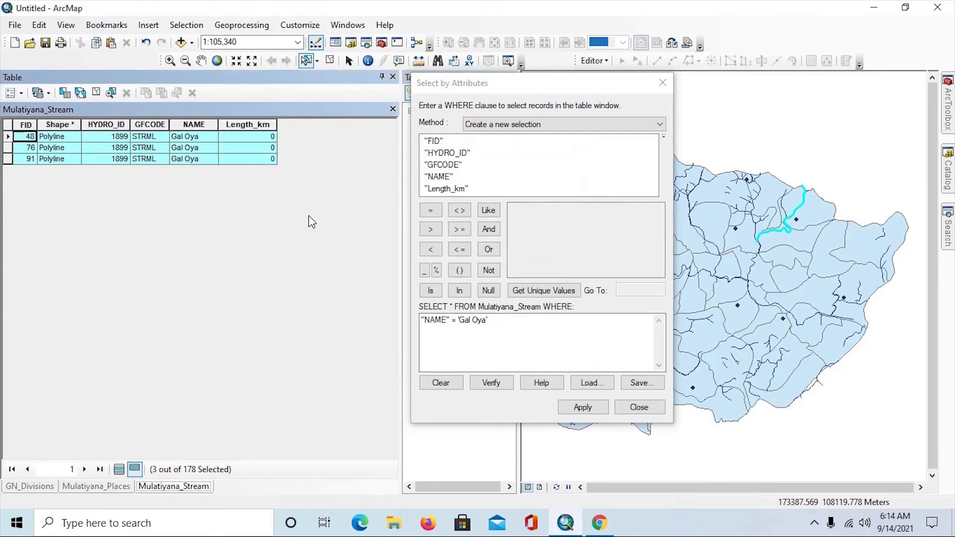
Calculate the Length_km field's geometry as Length in kilometers for the selected records, using the data source's coordinate system
click(238, 124)
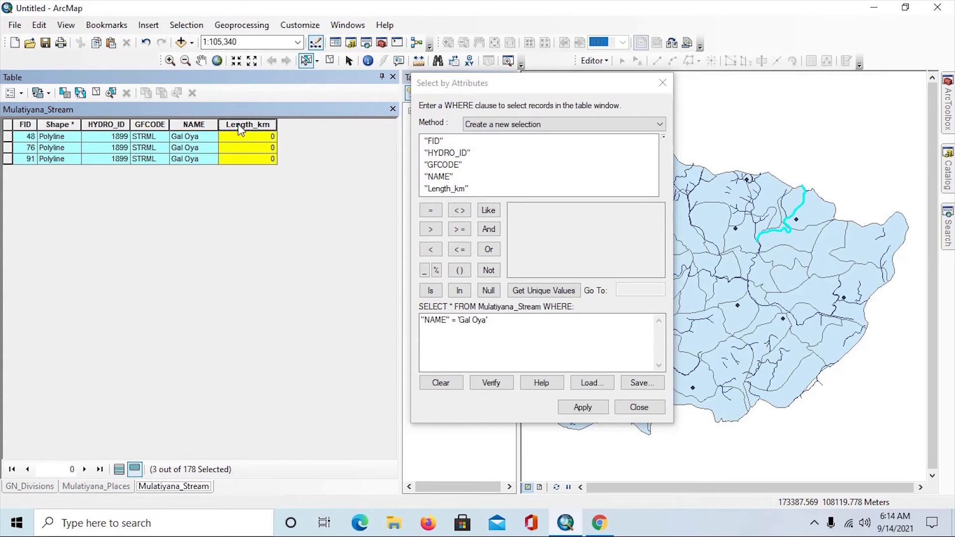
right_click(241, 131)
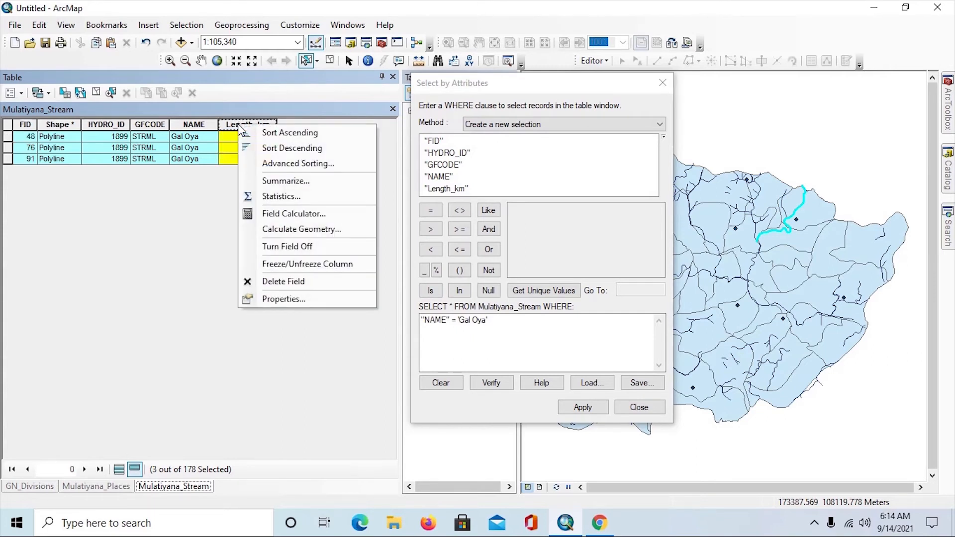
click(280, 230)
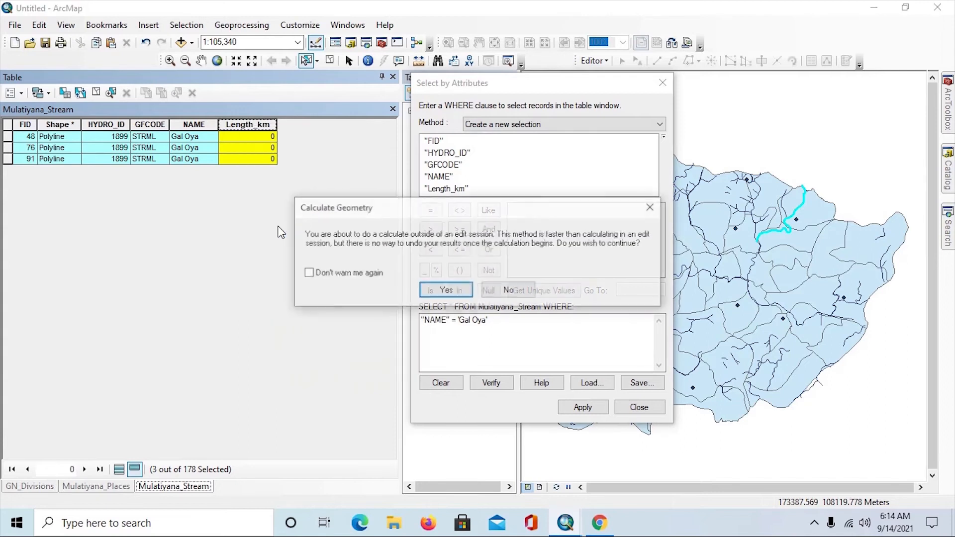
click(446, 290)
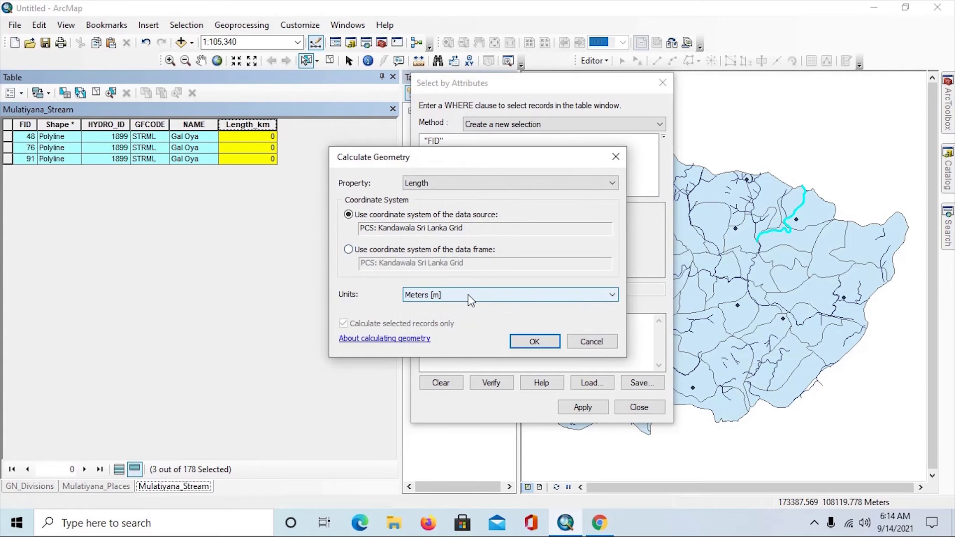
click(469, 298)
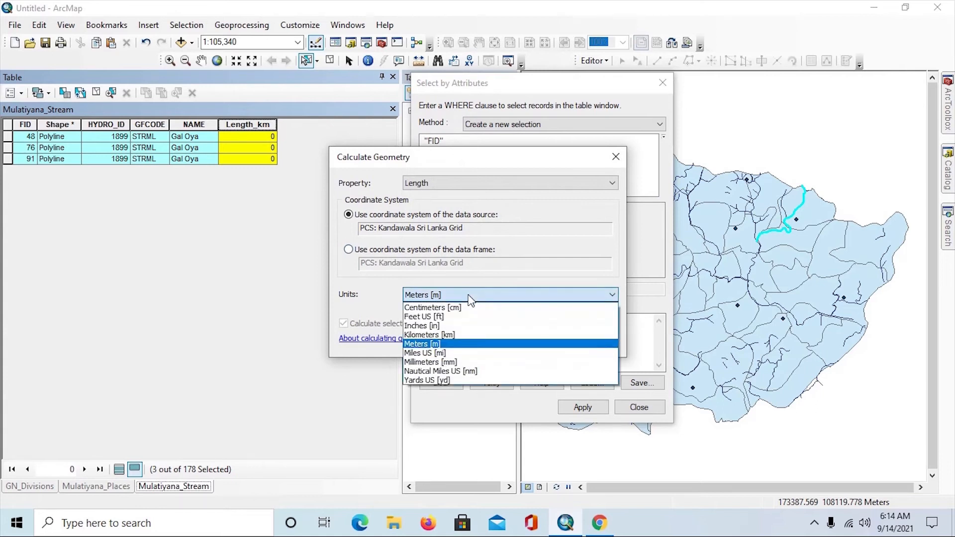
click(449, 336)
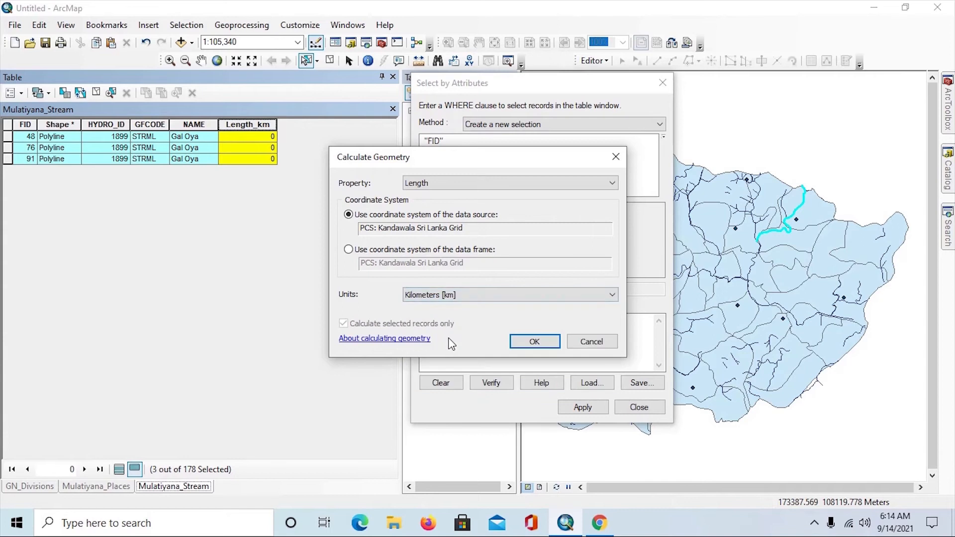
click(533, 342)
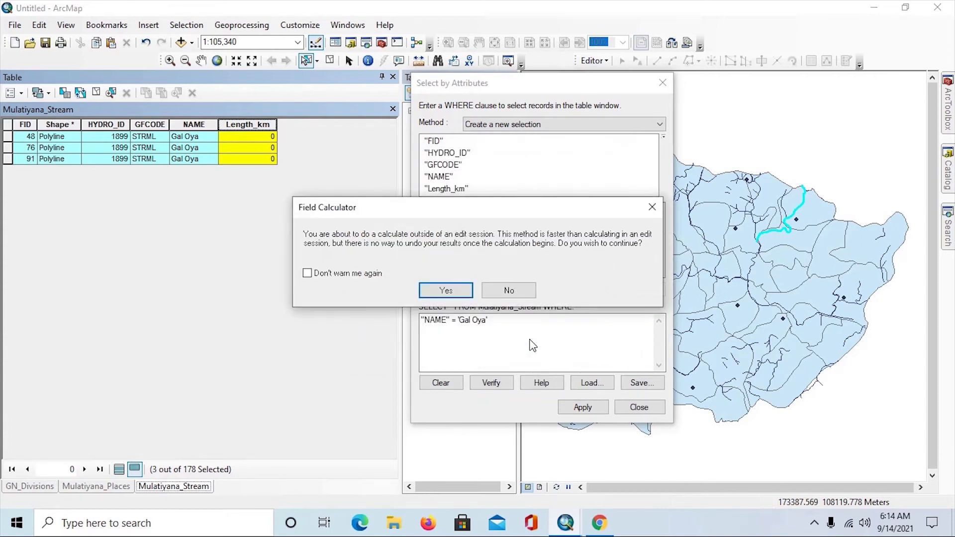
click(454, 291)
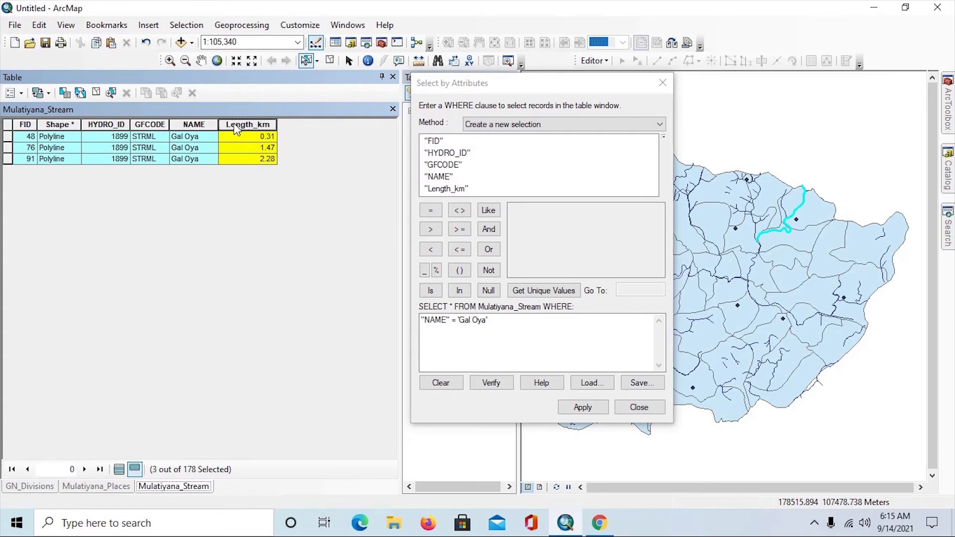
Highlight each selected Gal Oya record in turn to locate its stream segment on the map
click(8, 148)
click(8, 159)
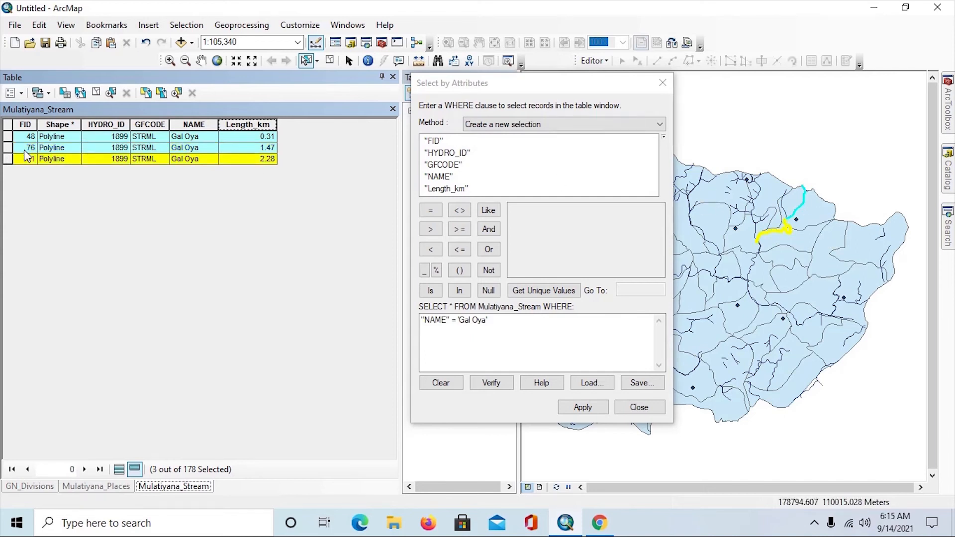
click(7, 148)
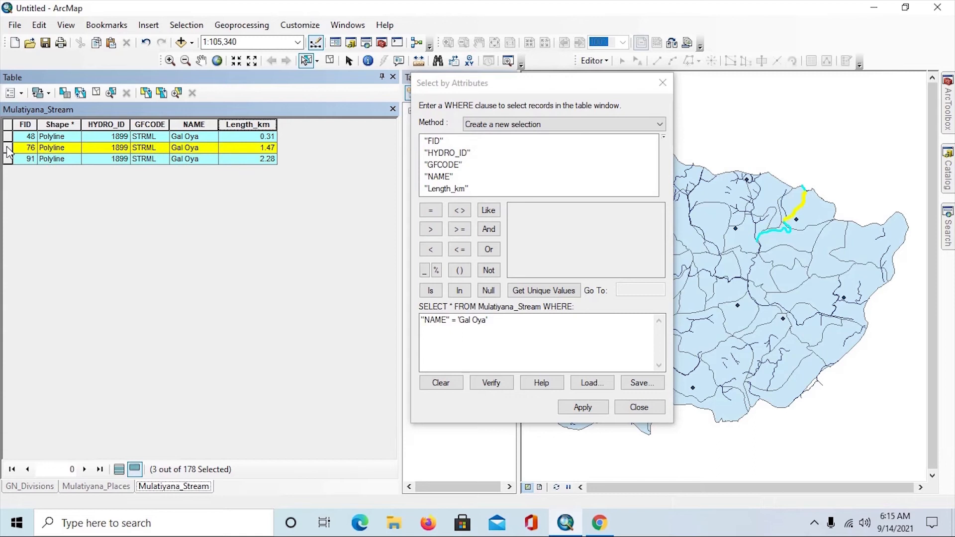
click(7, 136)
Examine the Length_km statistics of the selected Gal Oya records for the total length, and close the statistics and Select by Attributes windows
right_click(234, 128)
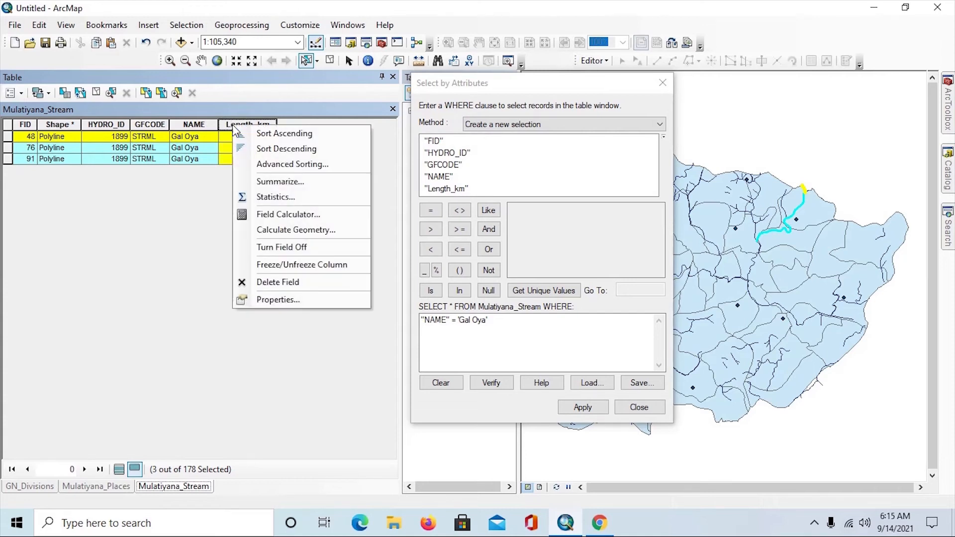
click(272, 197)
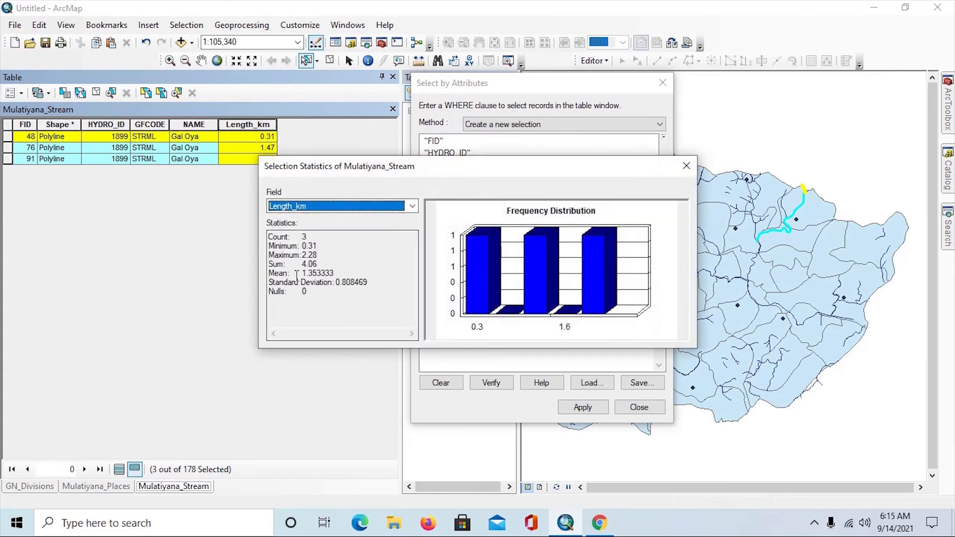
drag(301, 264, 320, 264)
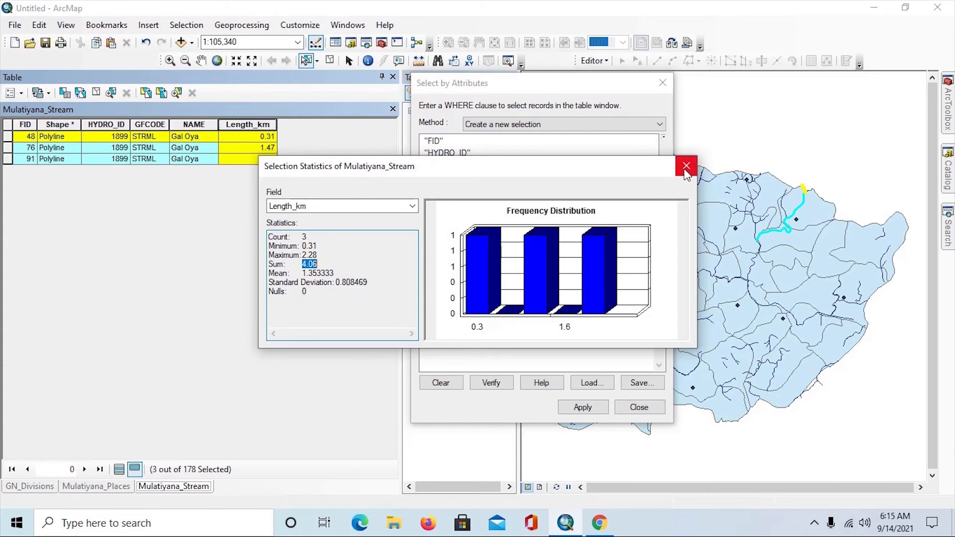
click(687, 168)
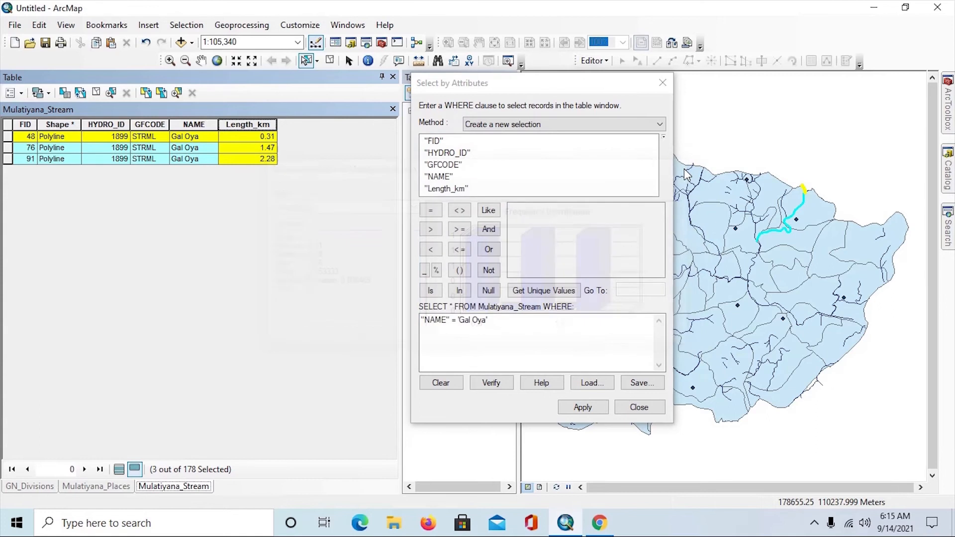
click(662, 83)
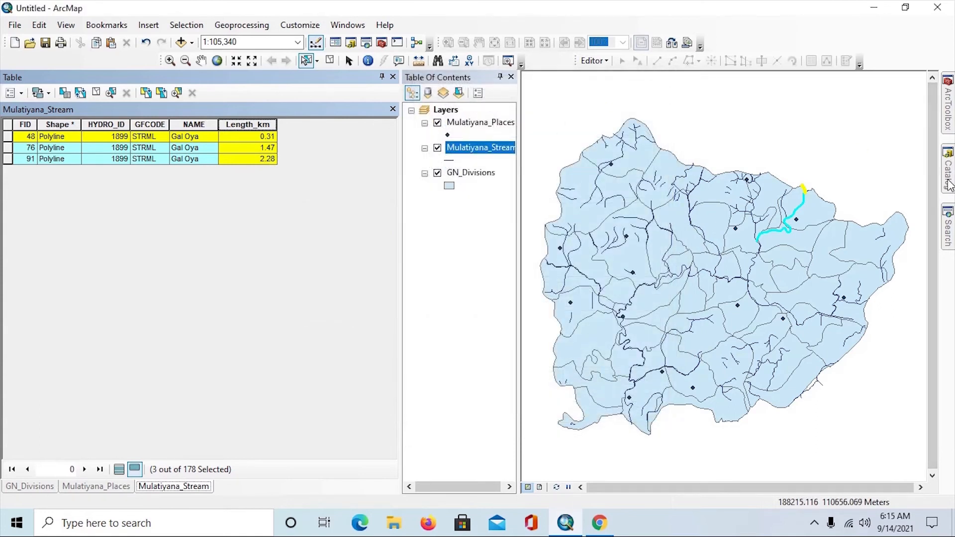
Add Land_Use.shp to the map and hide the Mulatiyana_Places, Mulatiyana_Stream and GN_Divisions layers
click(949, 183)
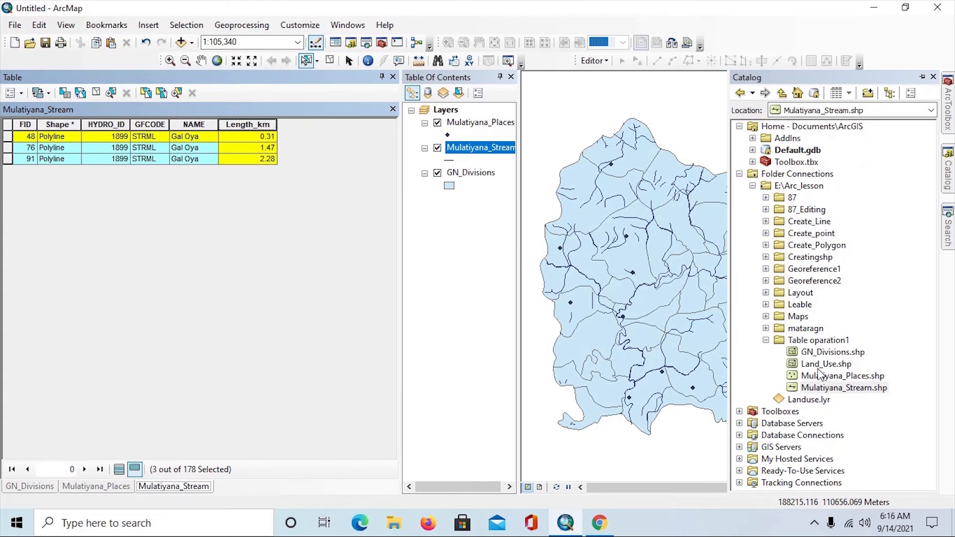
drag(819, 365, 689, 298)
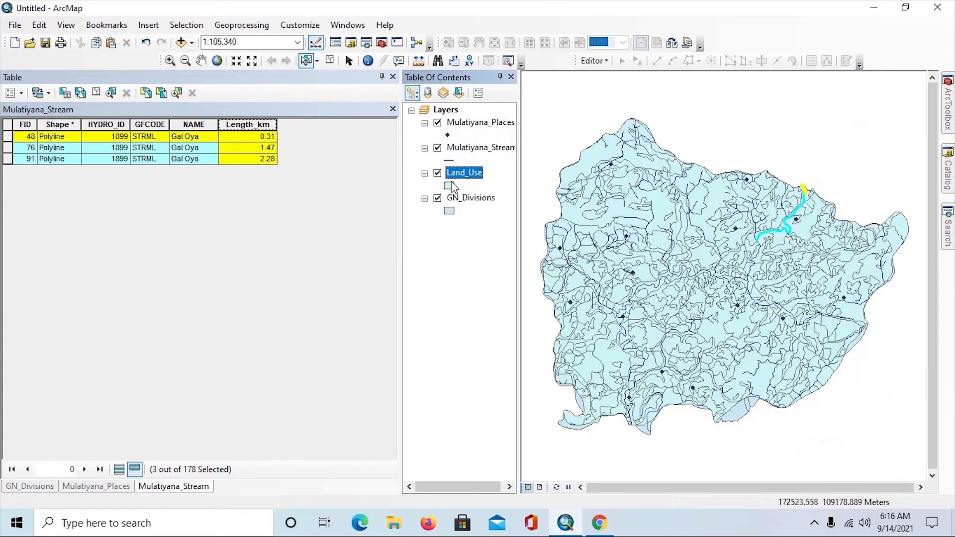
click(438, 148)
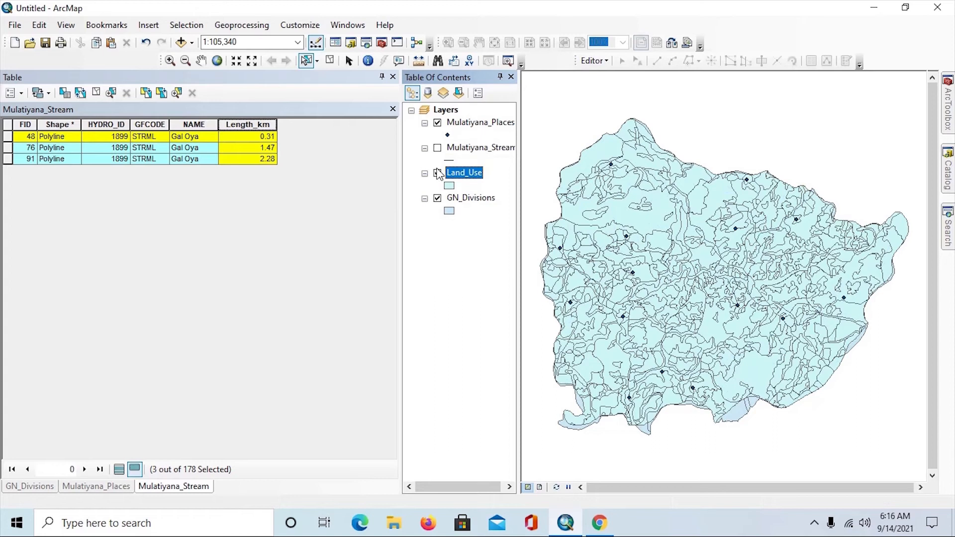
click(437, 124)
click(437, 198)
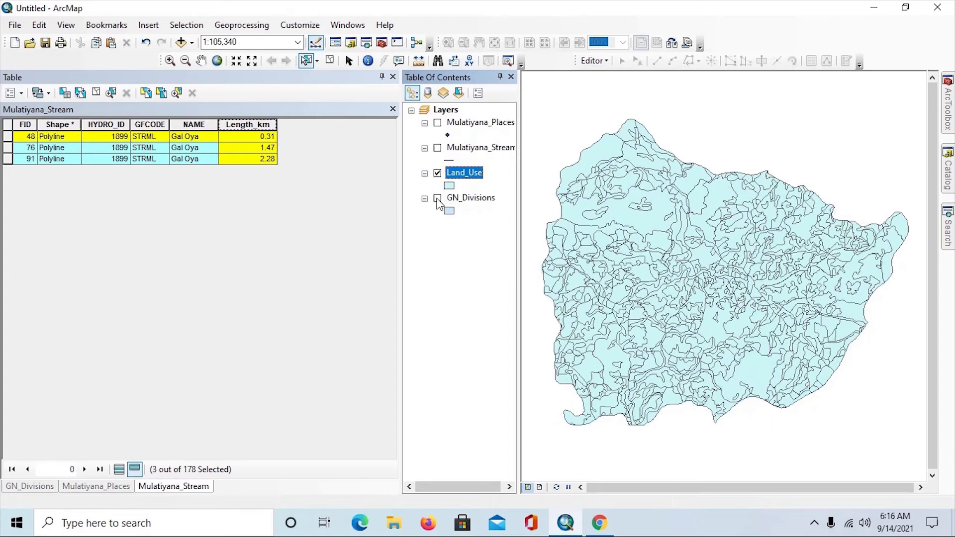
Clear the selected features in all layers and open the Land_Use attribute table to look through its L_Symbol records
click(463, 174)
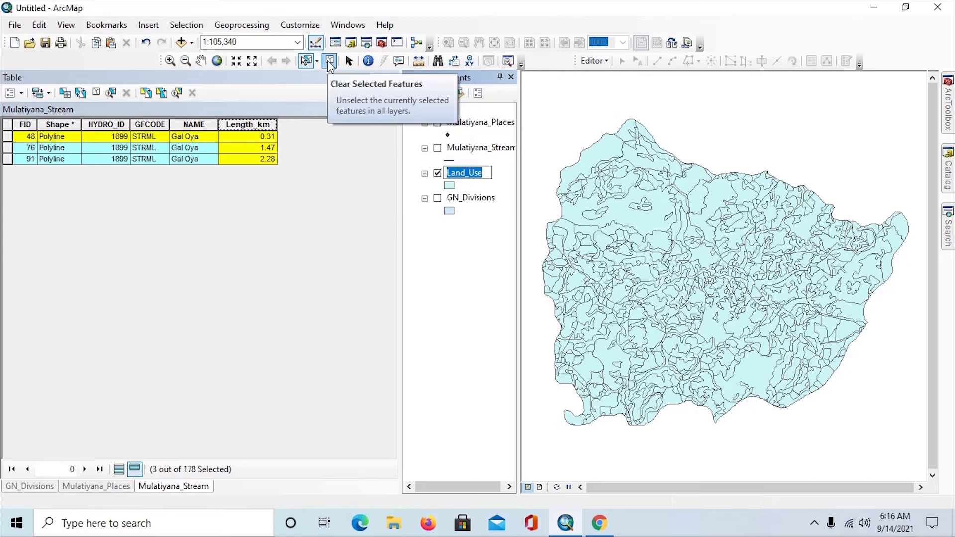
click(329, 61)
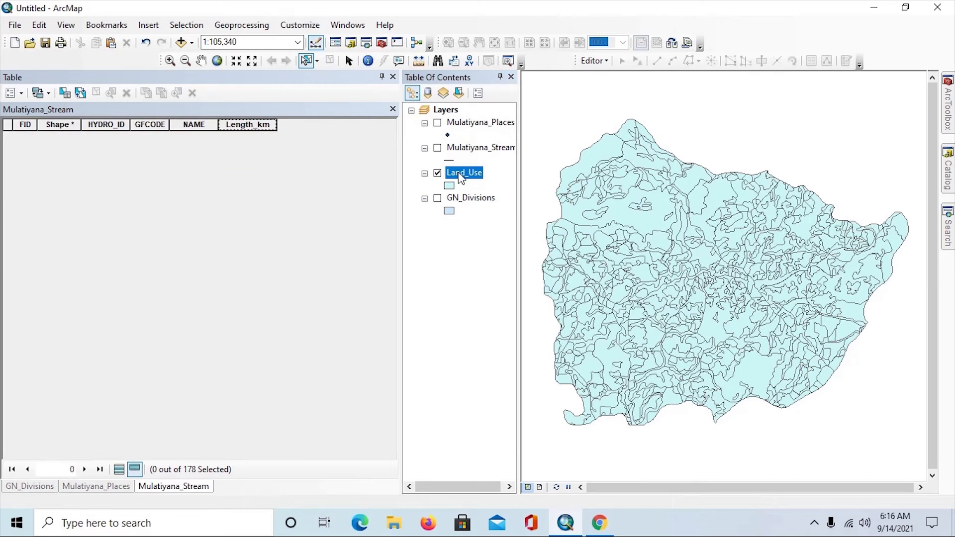
right_click(462, 179)
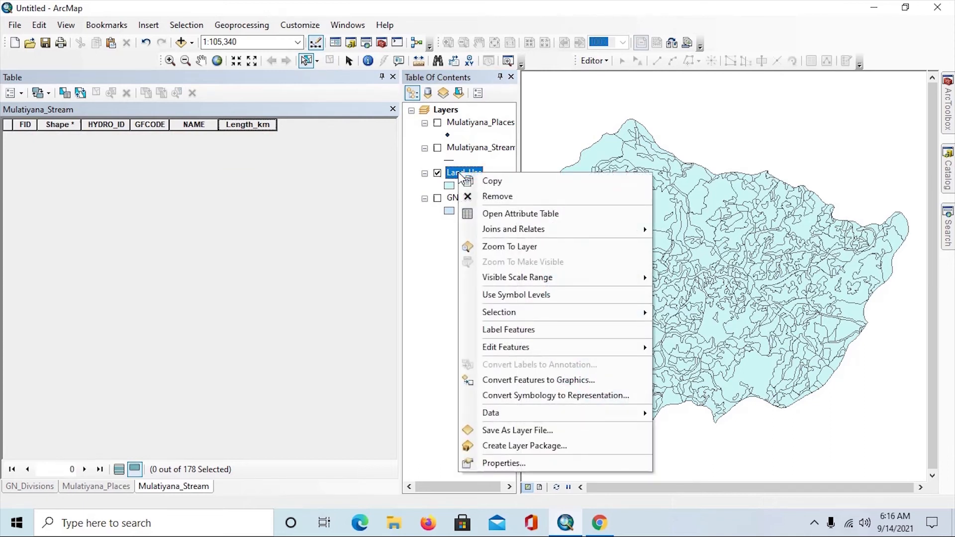
click(490, 214)
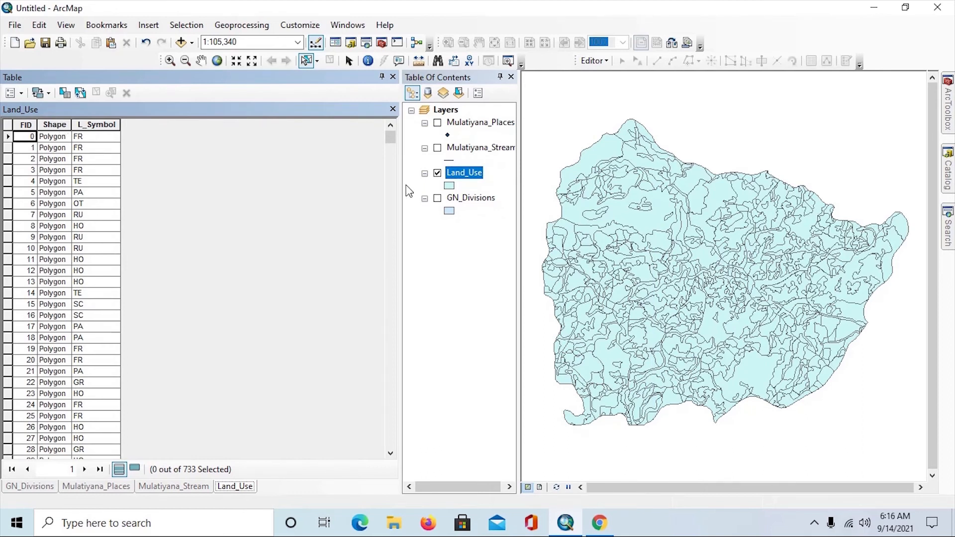
drag(392, 141, 350, 291)
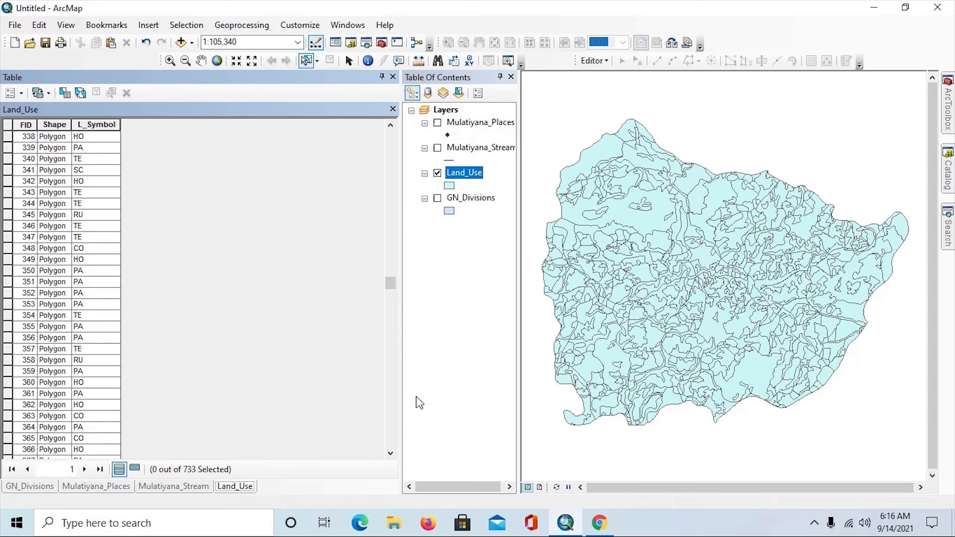
drag(394, 288, 398, 126)
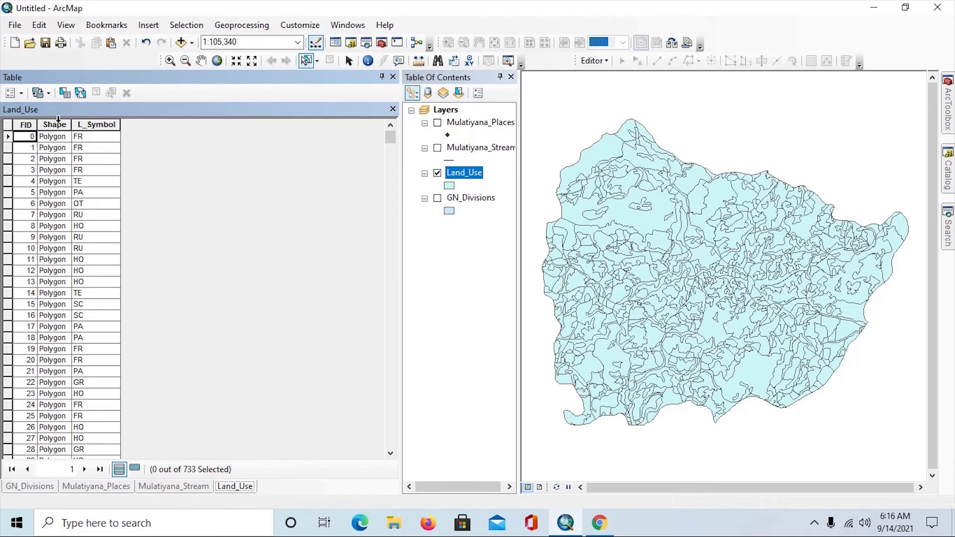
Add a text field named Laduse with length 50 to the Land_Use attribute table
click(20, 93)
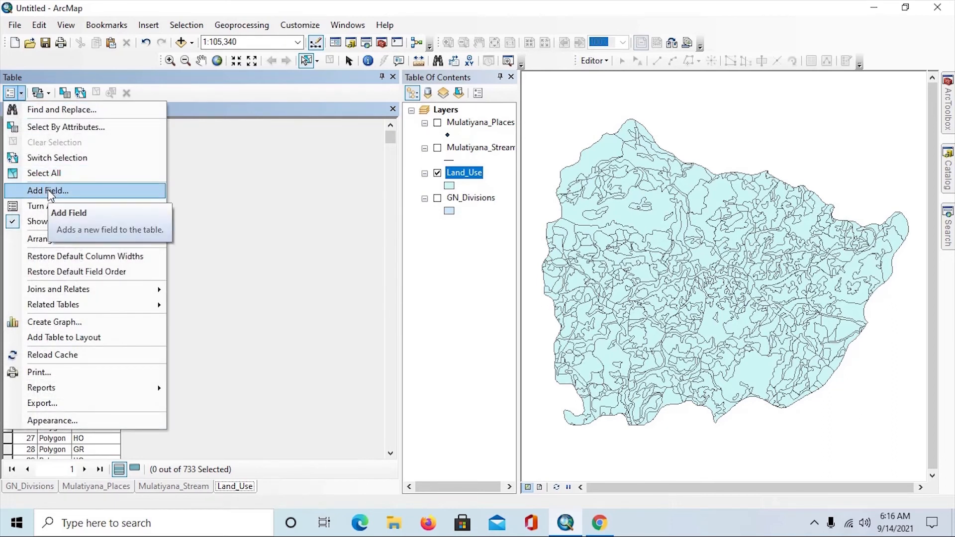
click(50, 192)
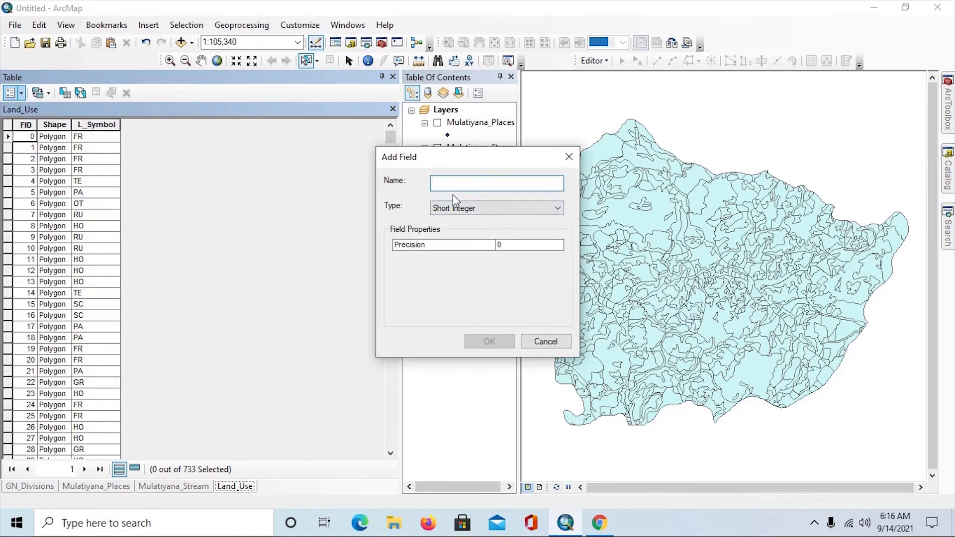
text(L)
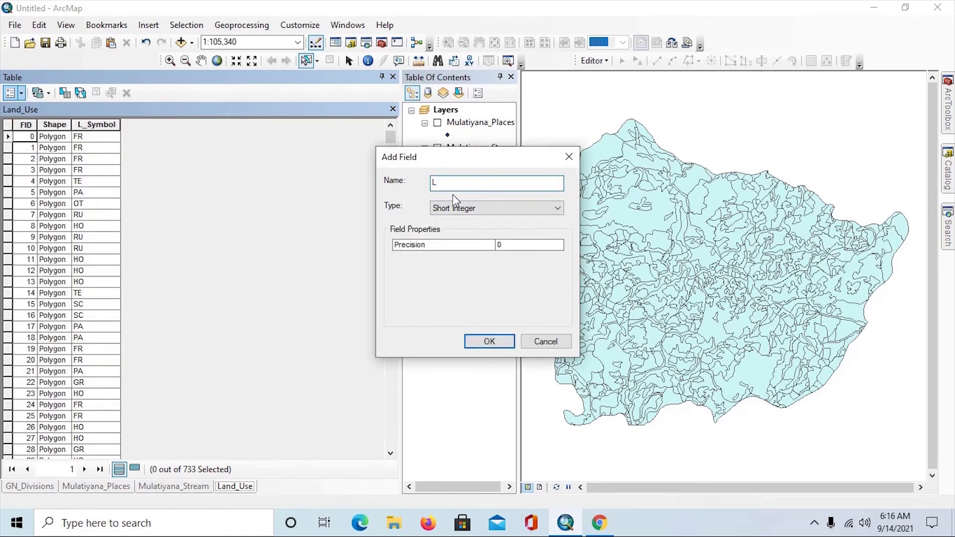
text(aduse)
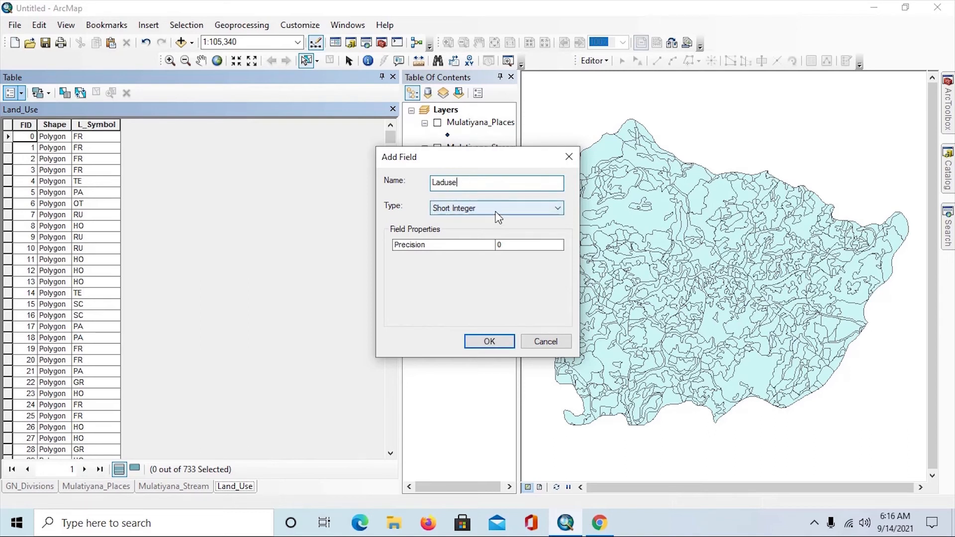
click(496, 213)
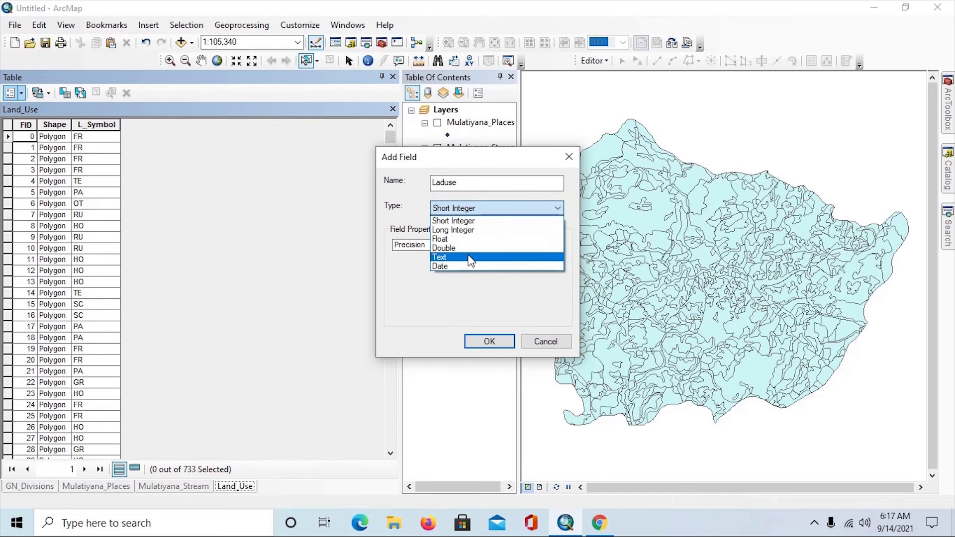
click(470, 260)
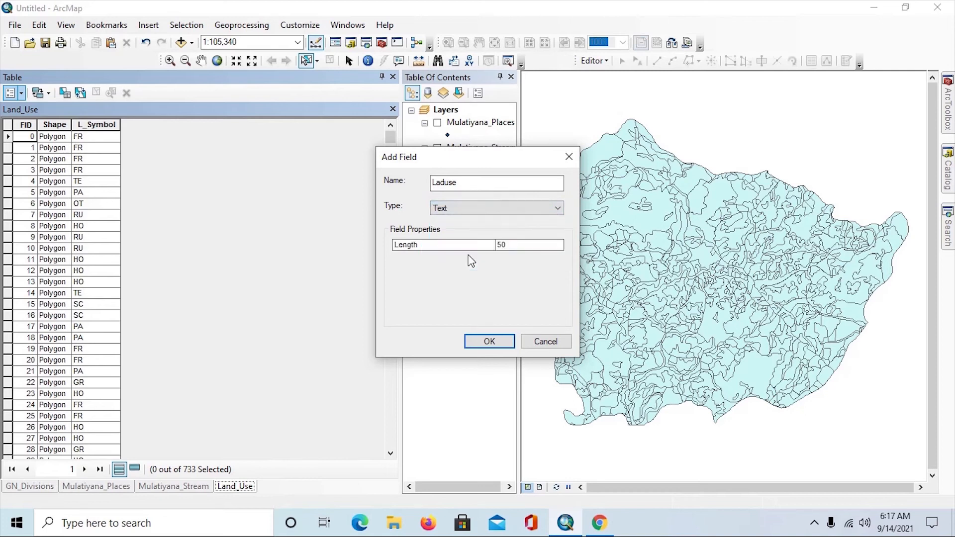
click(496, 345)
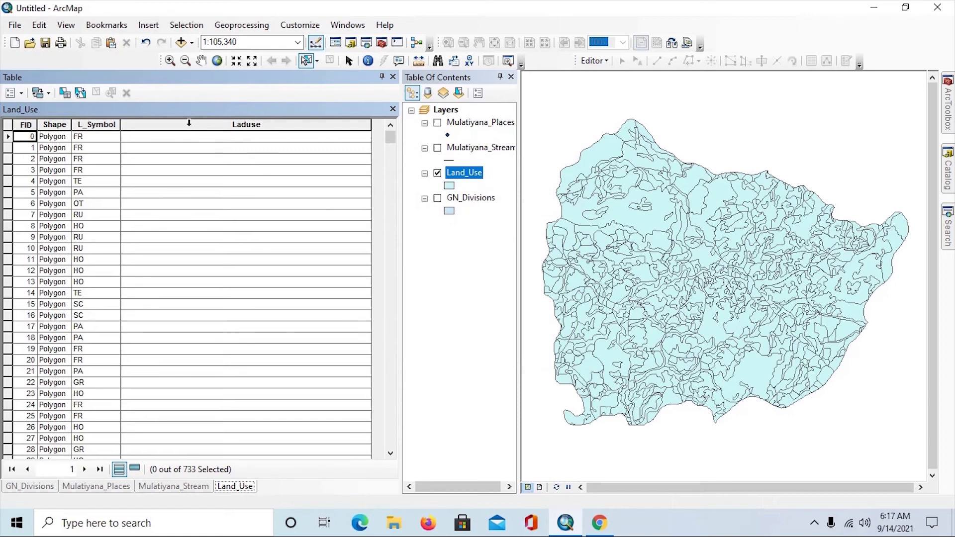
click(189, 123)
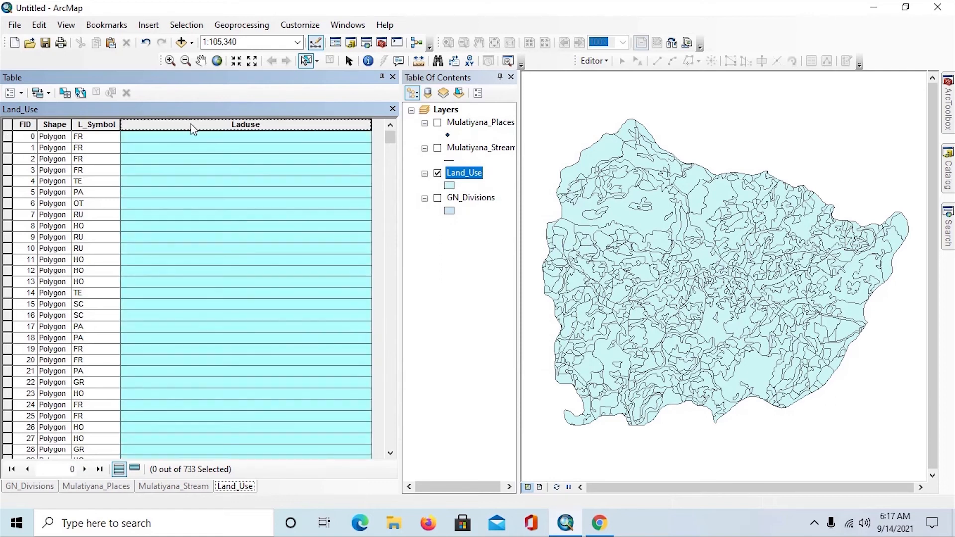
click(65, 96)
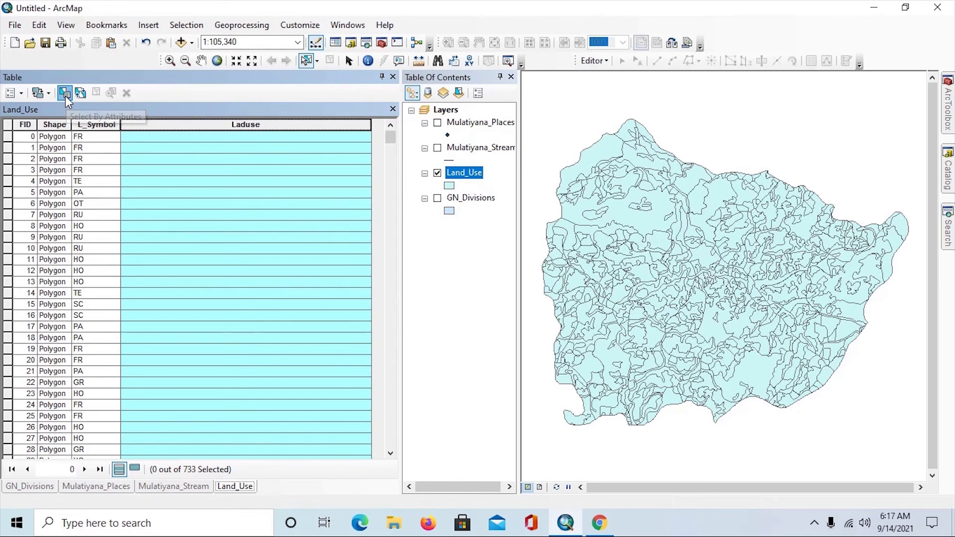
drag(90, 28, 507, 101)
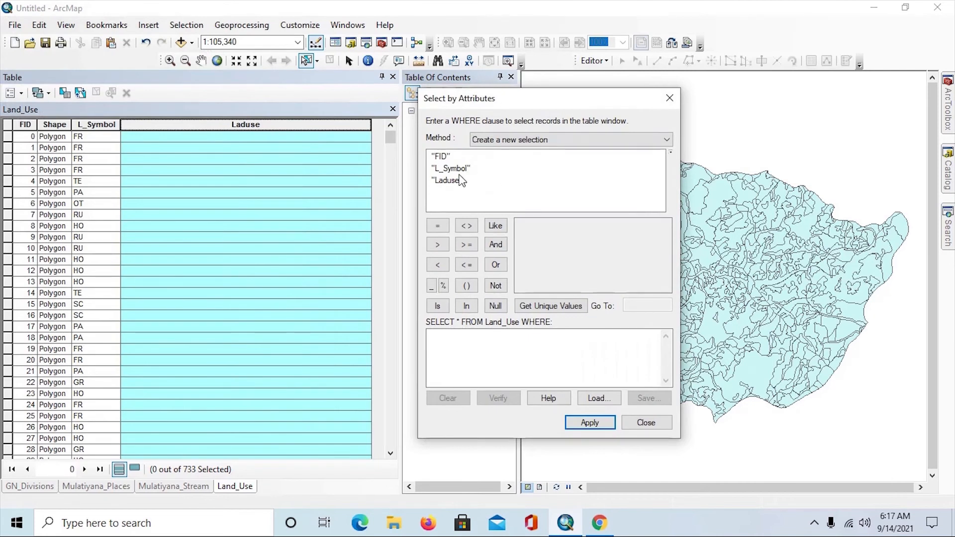
click(670, 99)
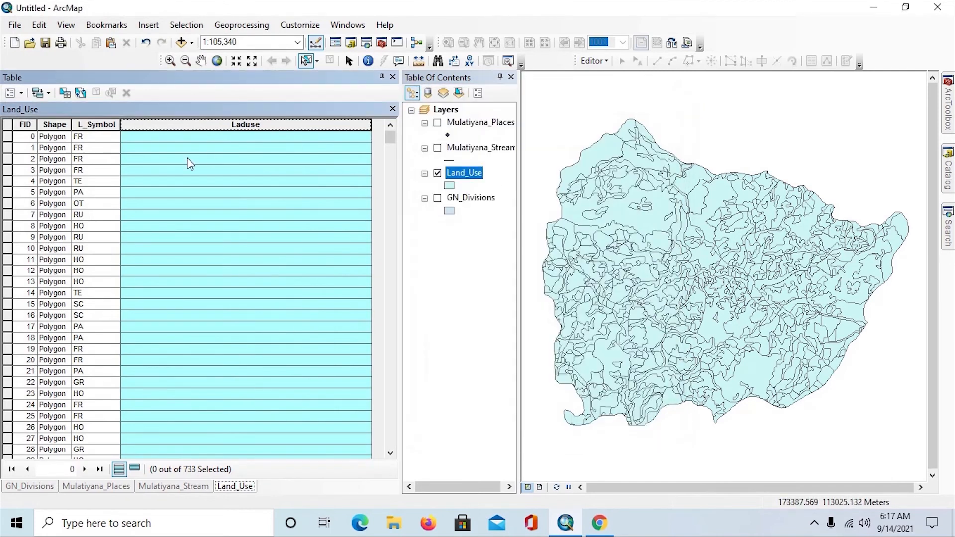
Sort the Land_Use records by L_Symbol in ascending order and select all CH records
click(99, 124)
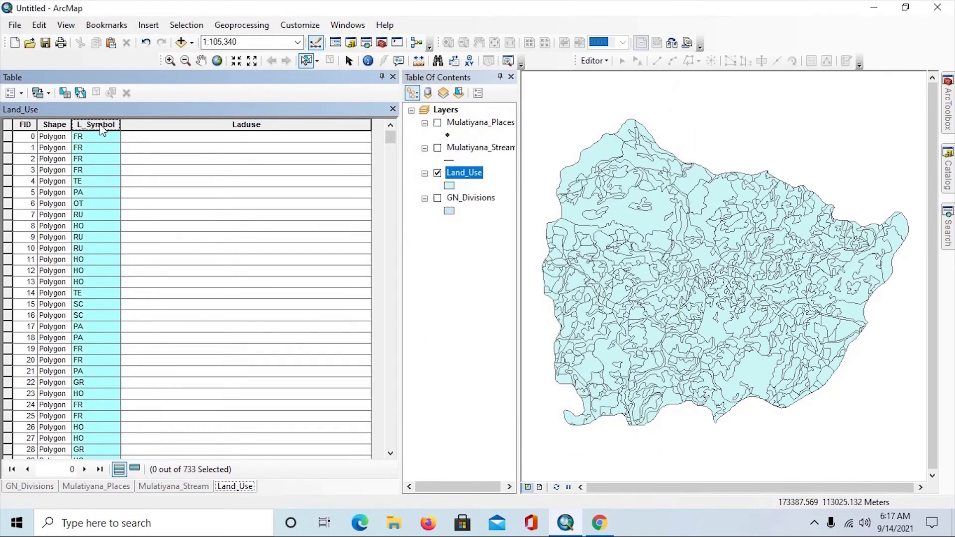
right_click(102, 130)
click(105, 132)
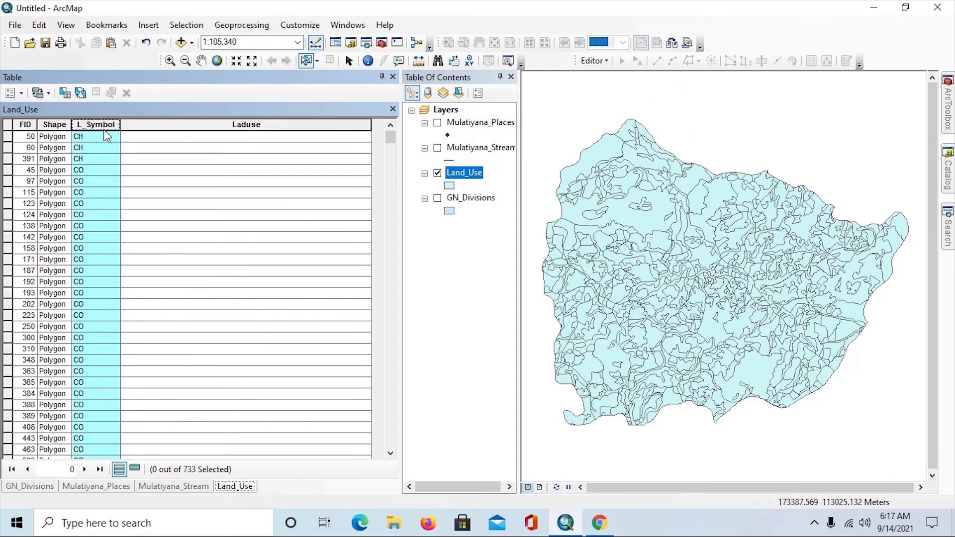
click(7, 137)
drag(7, 137, 14, 161)
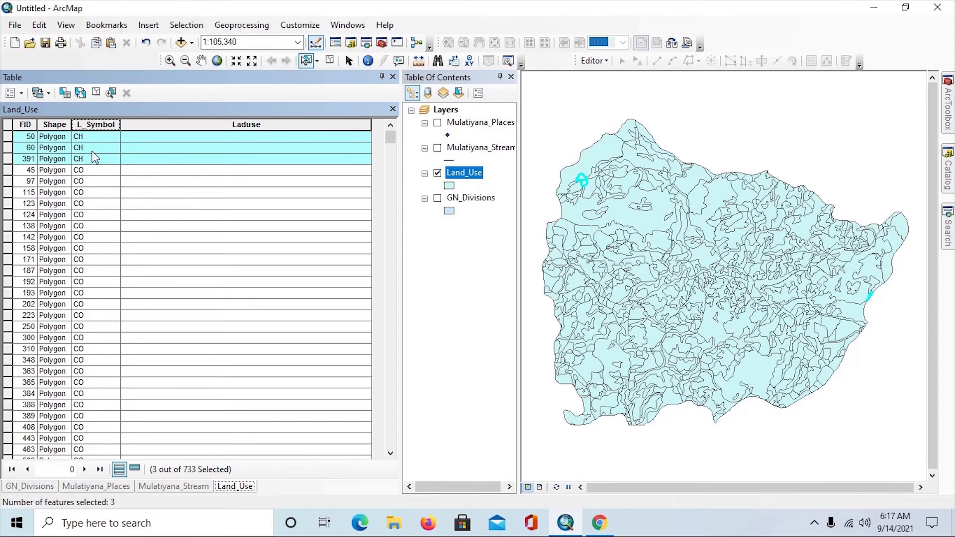
drag(8, 137, 14, 160)
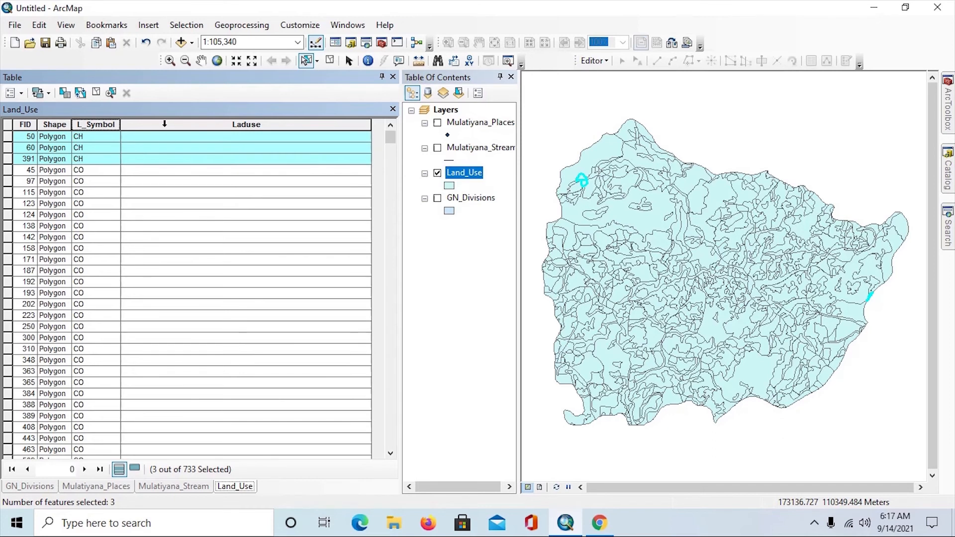
Fill the Laduse field of the selected CH records with "Chena" using the Field Calculator
right_click(164, 123)
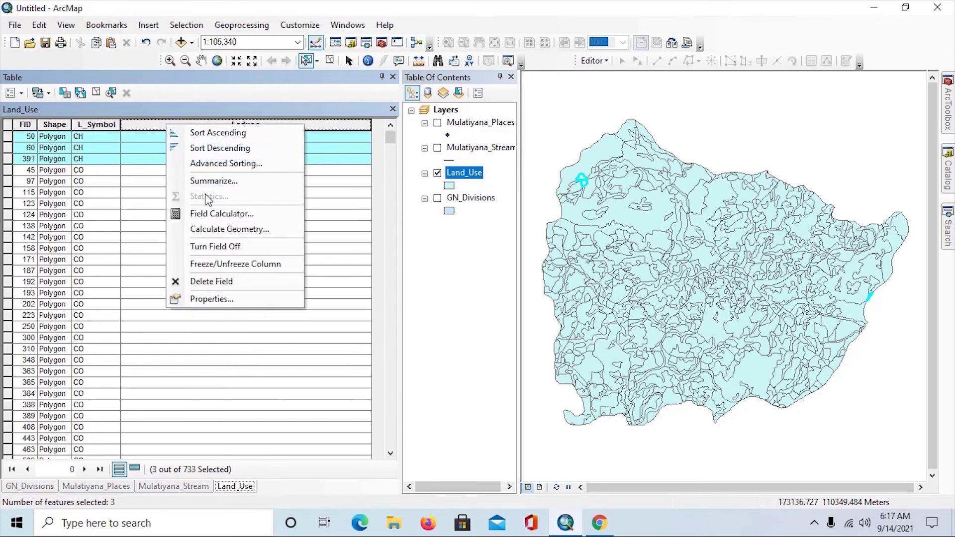
click(216, 220)
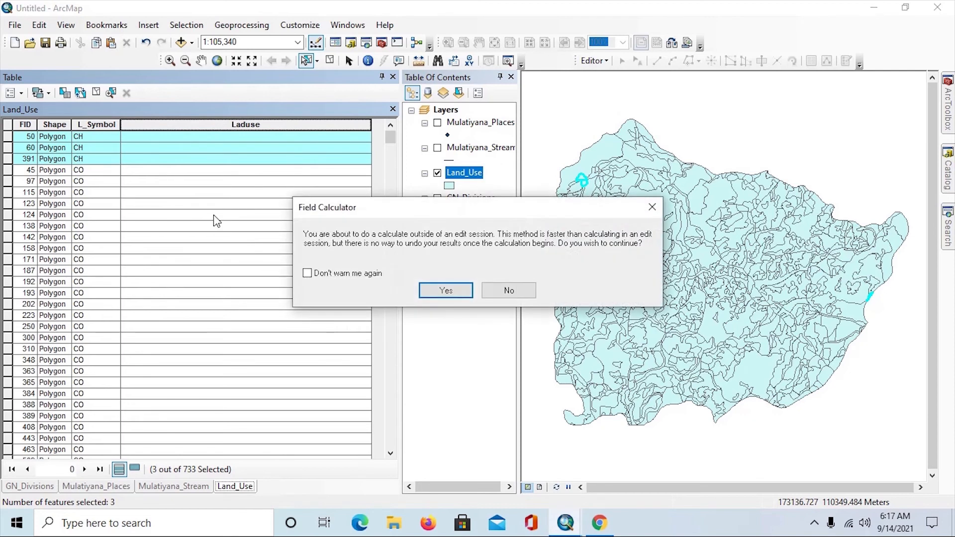
click(453, 294)
drag(440, 69, 590, 118)
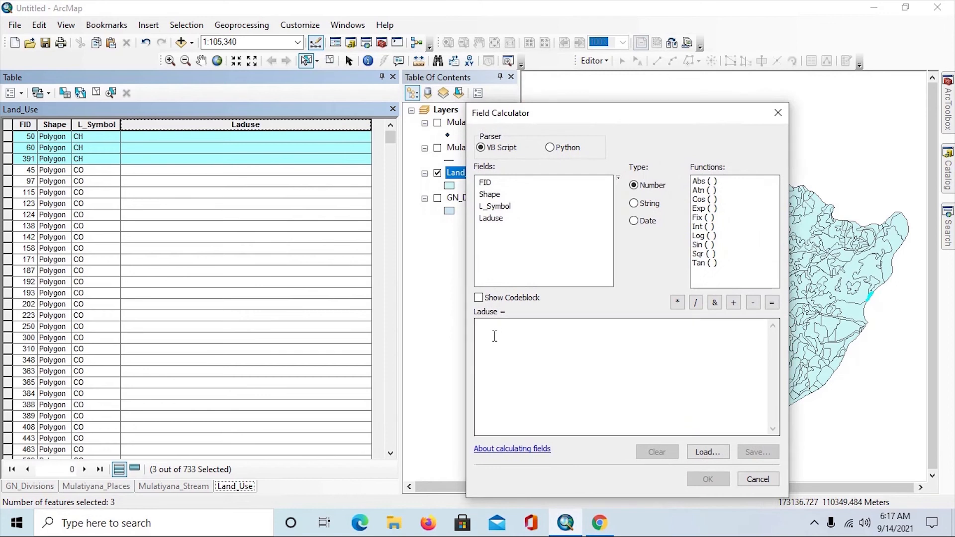
click(484, 335)
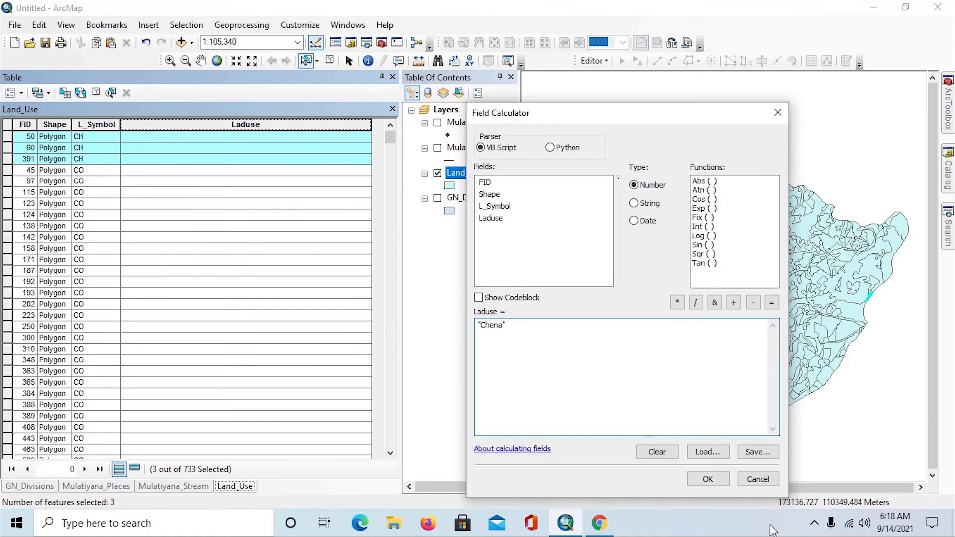
click(708, 480)
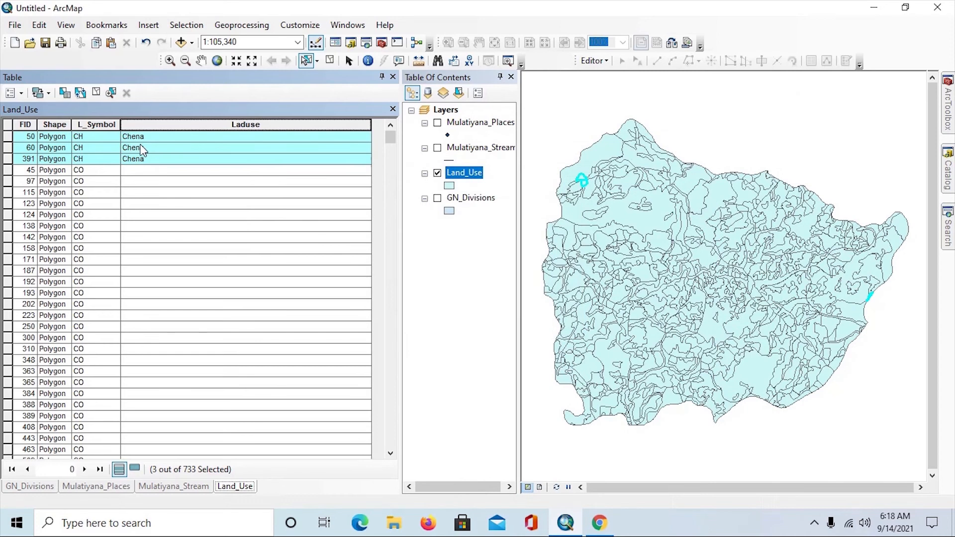
Select all Land_Use records with the L_Symbol CO, from FID 45 through FID 637
click(8, 170)
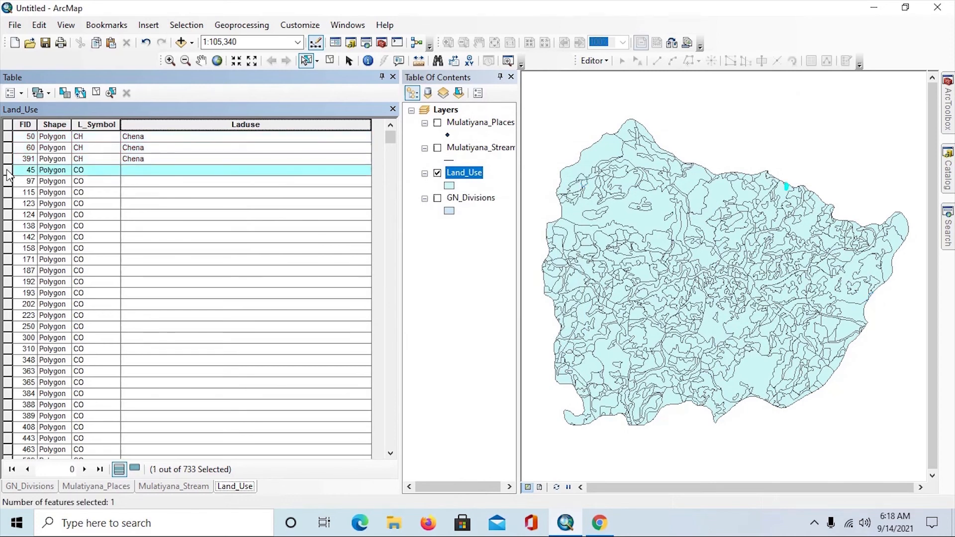
click(80, 124)
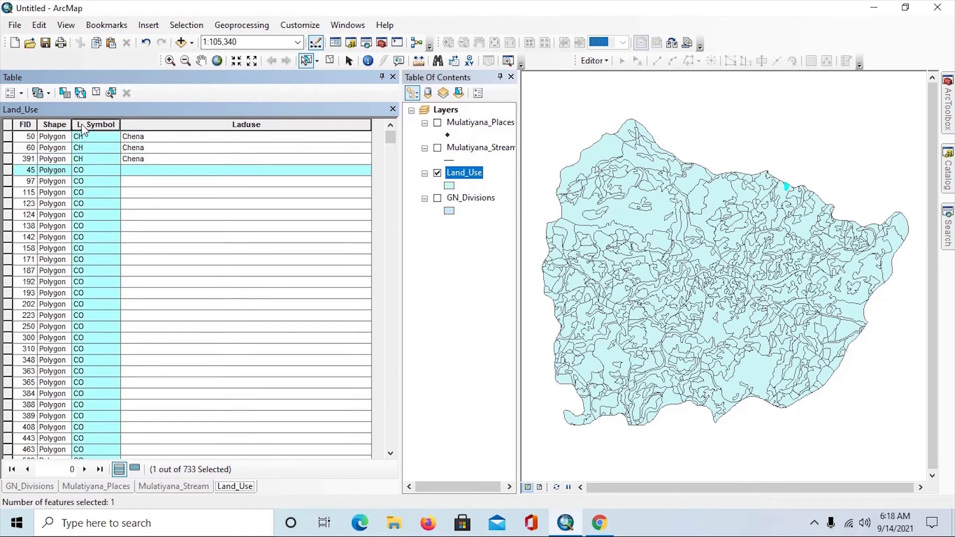
click(6, 170)
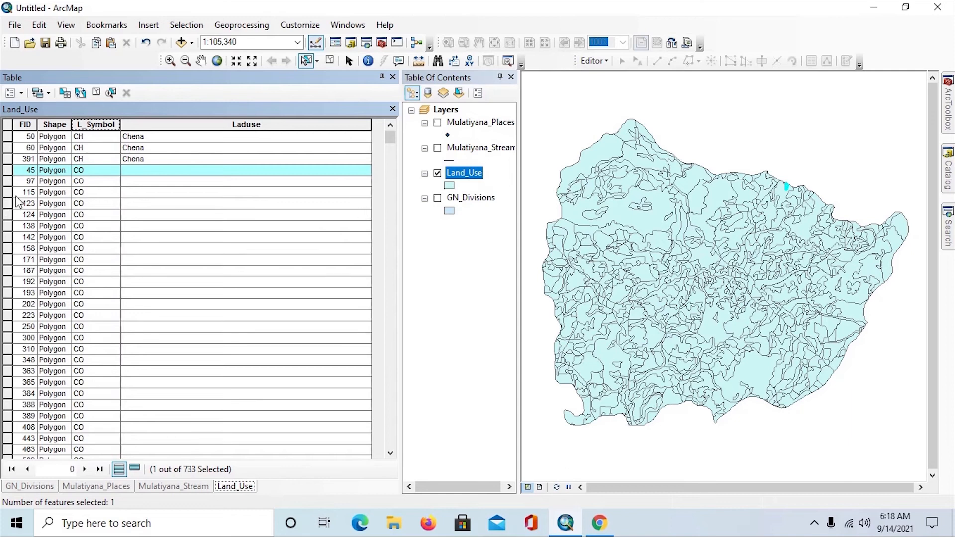
click(391, 454)
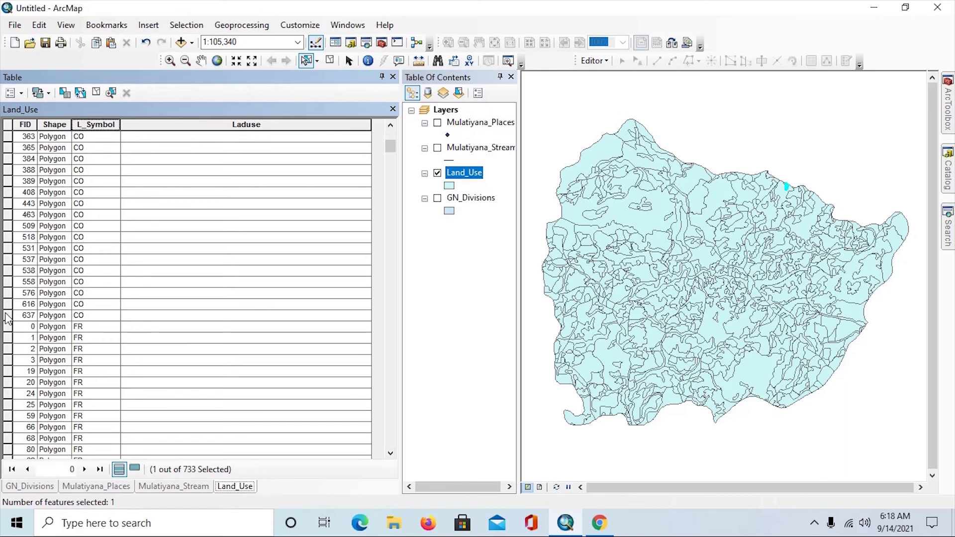
shift+click(7, 318)
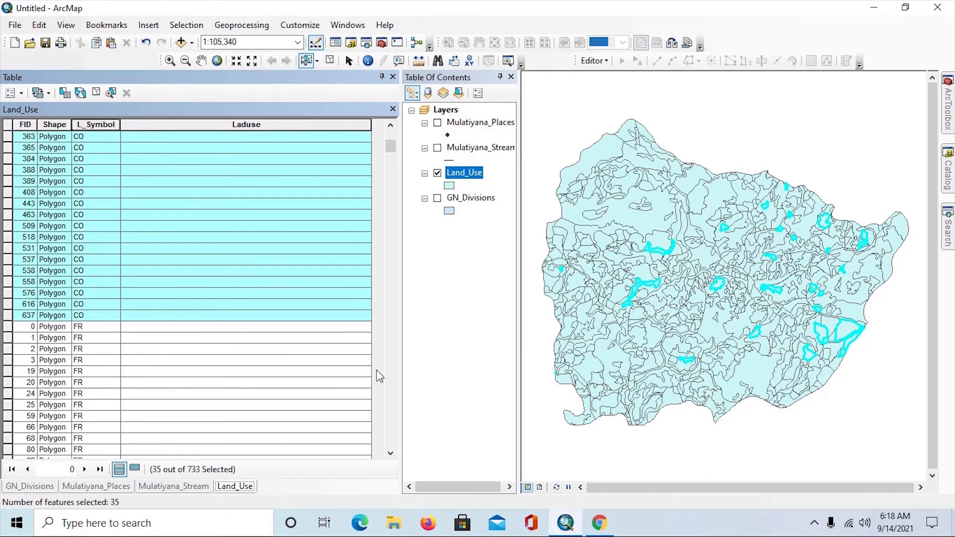
Calculate the Laduse field of the selected CO records as "Coconut" with the Field Calculator
click(395, 128)
click(395, 128)
click(395, 128)
click(395, 127)
click(395, 128)
click(395, 128)
click(395, 128)
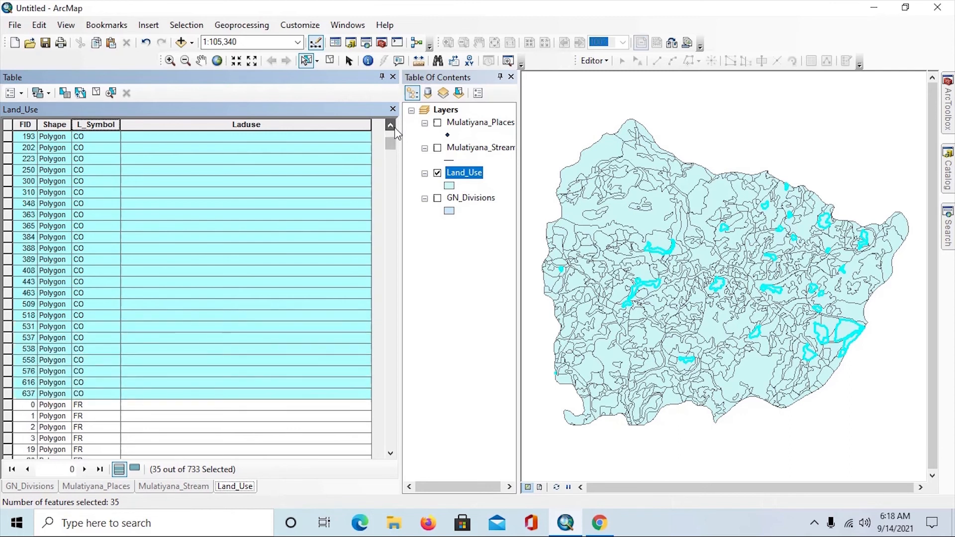
click(230, 125)
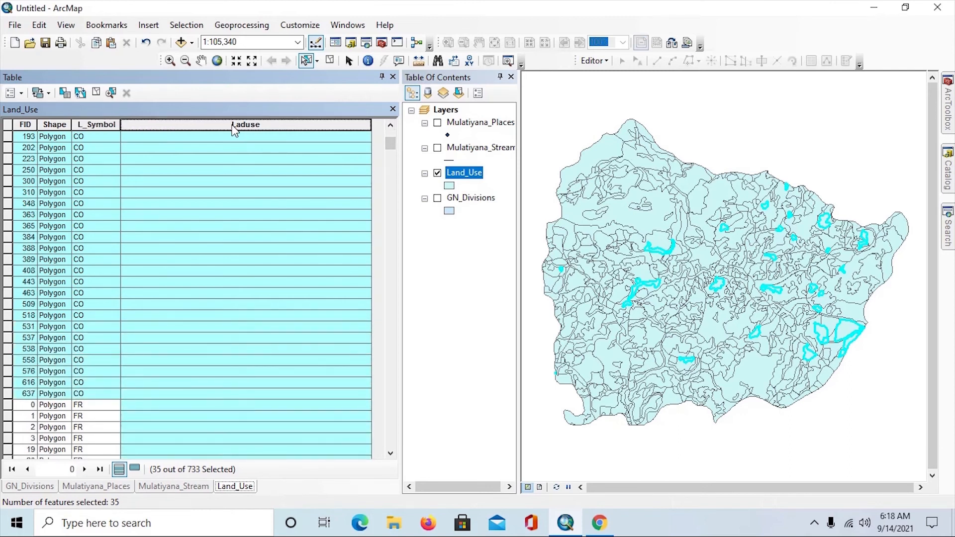
right_click(232, 125)
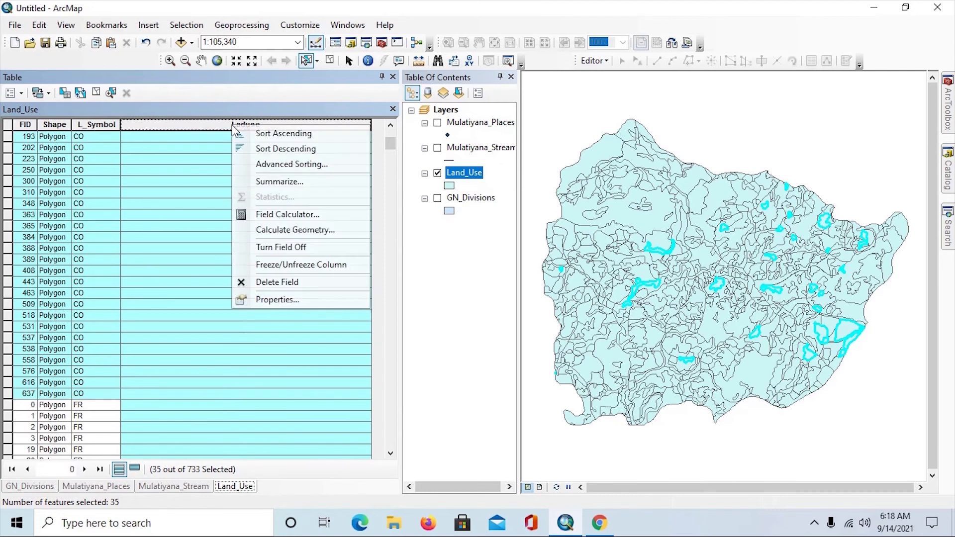
click(275, 214)
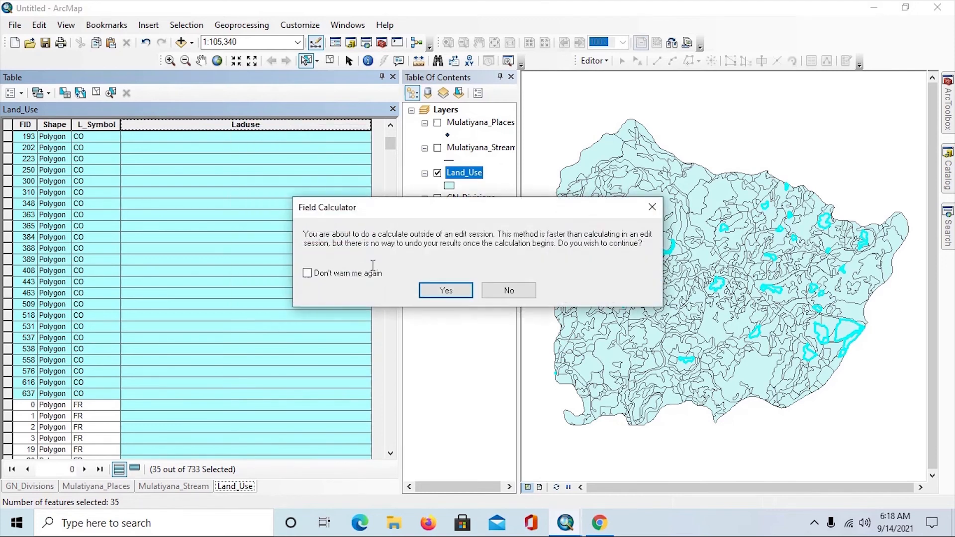
click(446, 291)
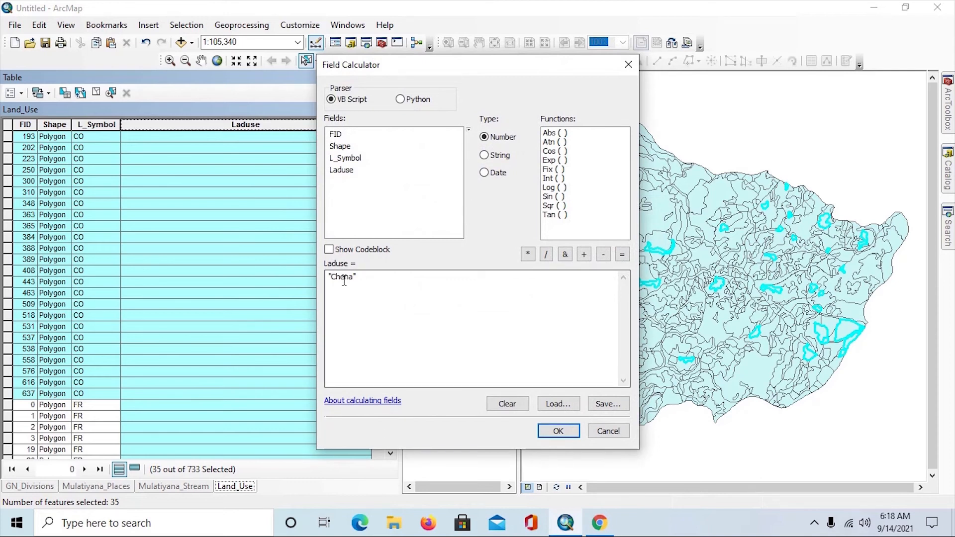
drag(354, 278, 335, 281)
text(Coc)
text(ut)
click(558, 432)
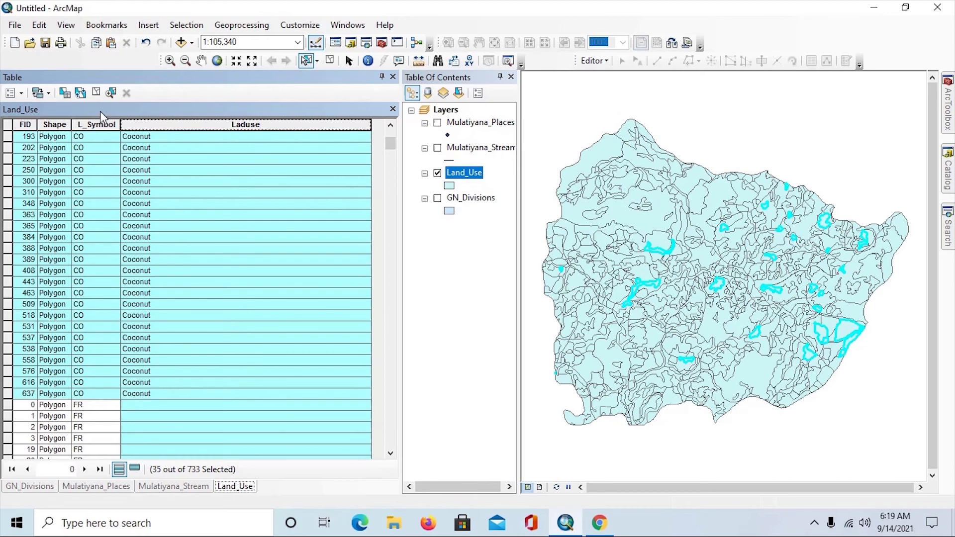
Select the Land_Use records by attributes where "L_Symbol" = 'FR' and show only the selected records in the table
click(69, 95)
drag(122, 33, 467, 113)
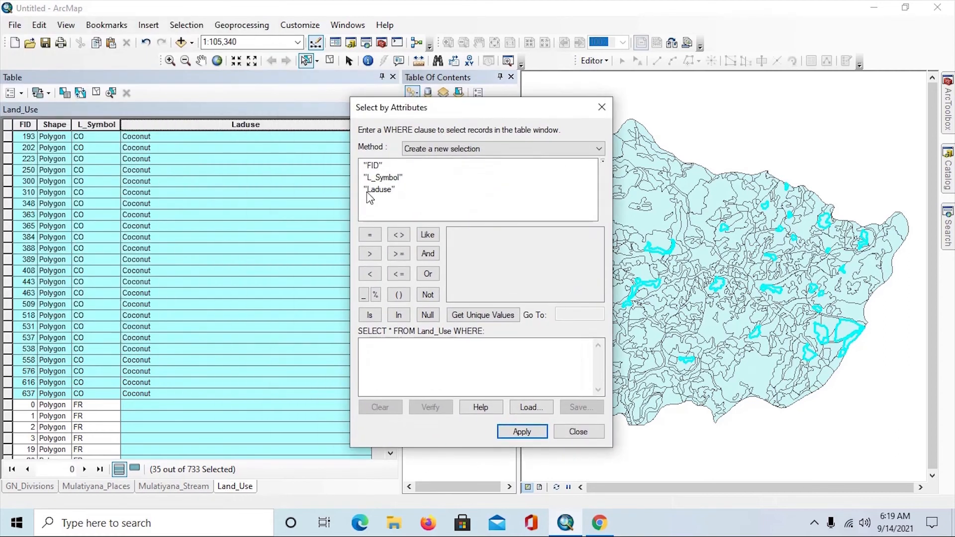
double_click(376, 179)
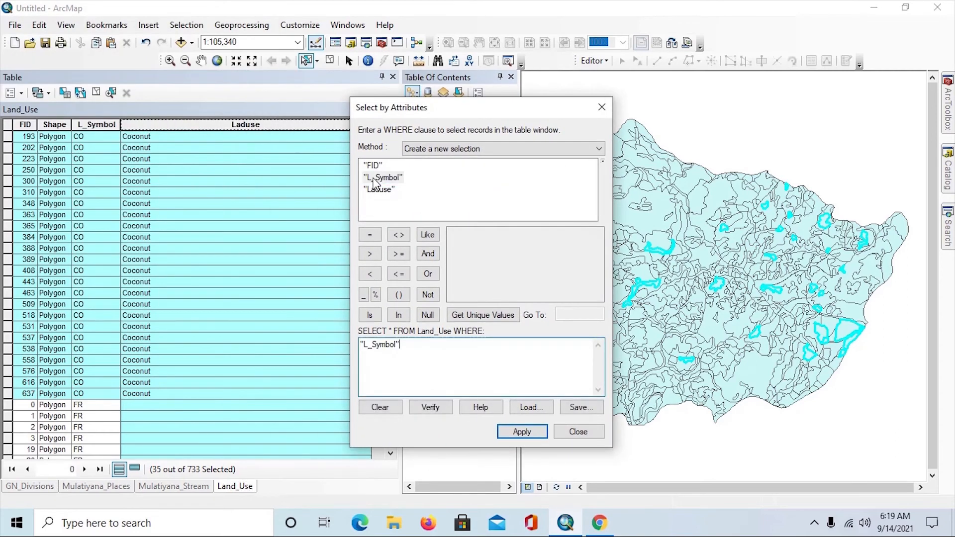
click(370, 235)
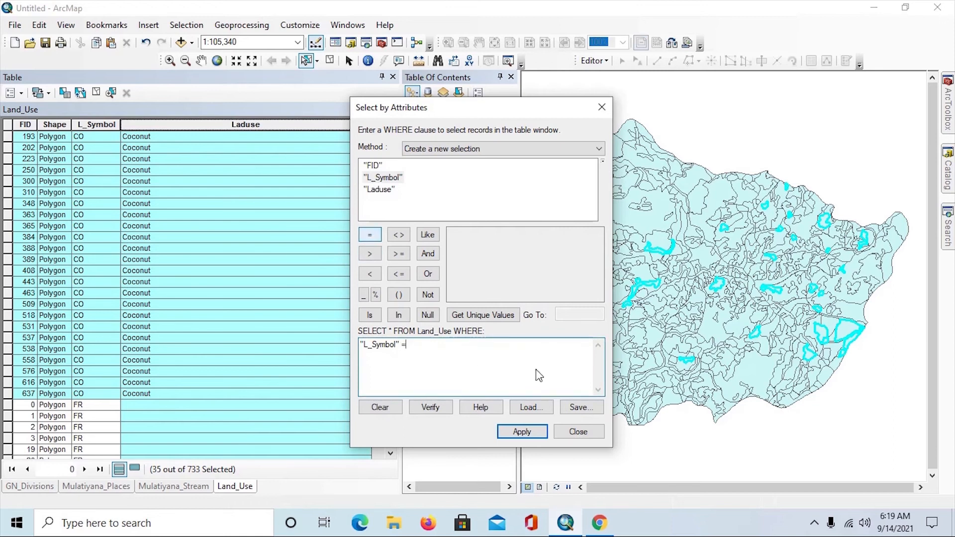
click(477, 315)
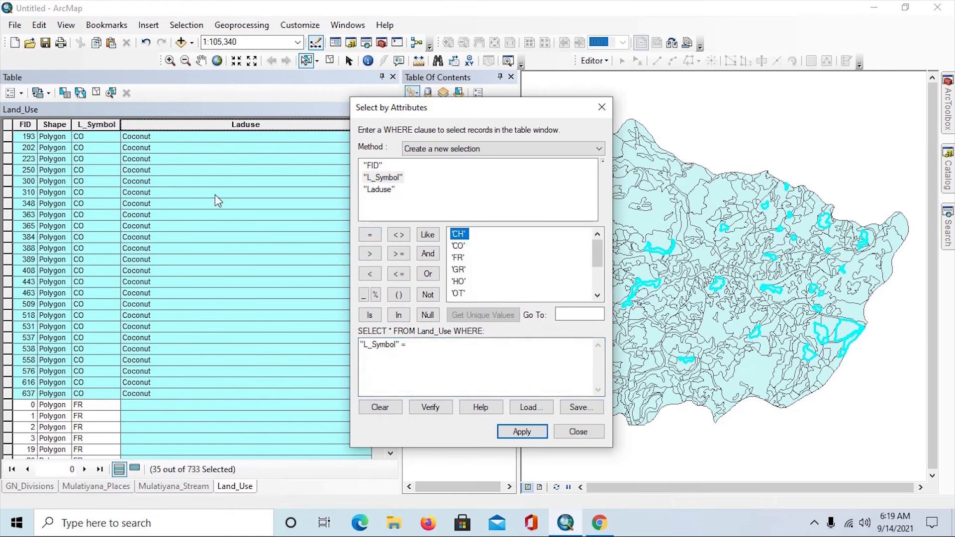
double_click(459, 259)
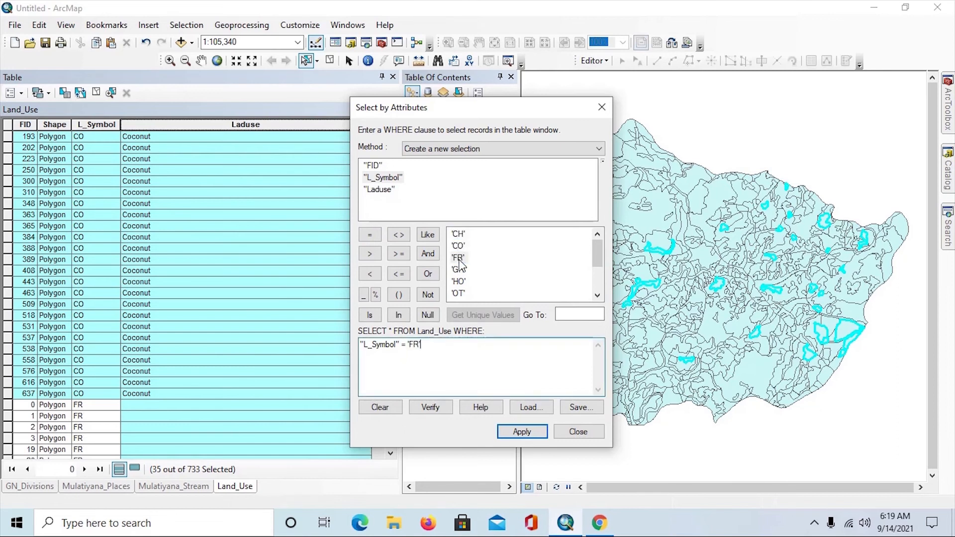
click(520, 433)
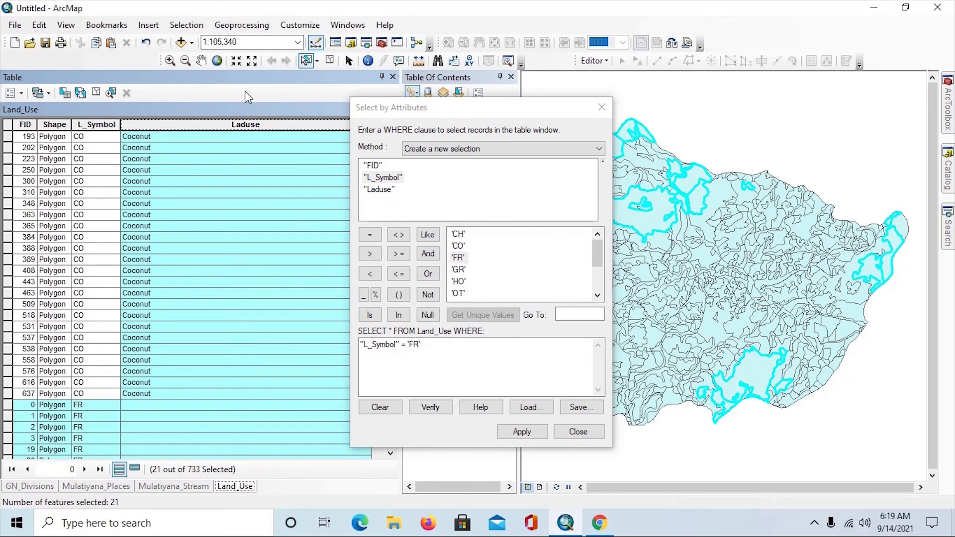
click(135, 469)
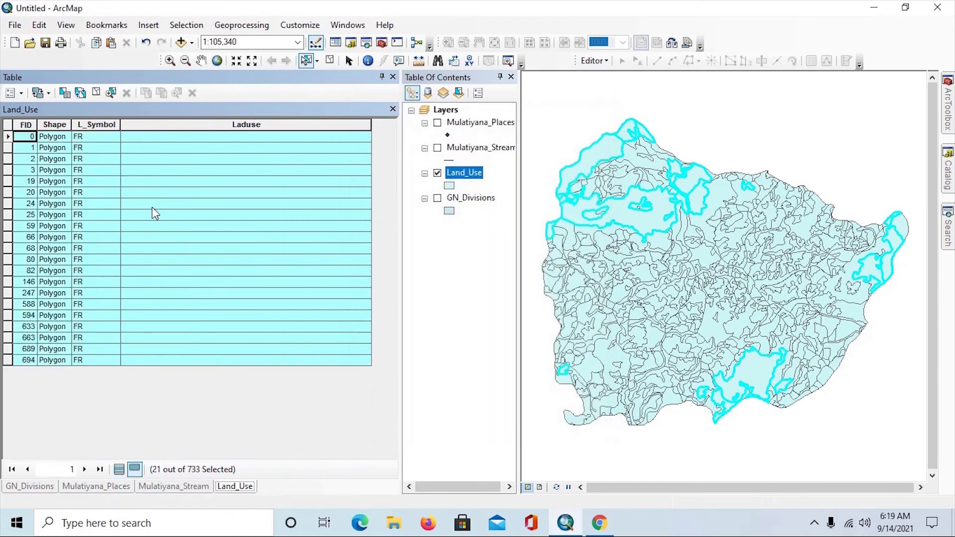
Calculate the Laduse field of the selected FR records as "Forest" with the Field Calculator
click(215, 124)
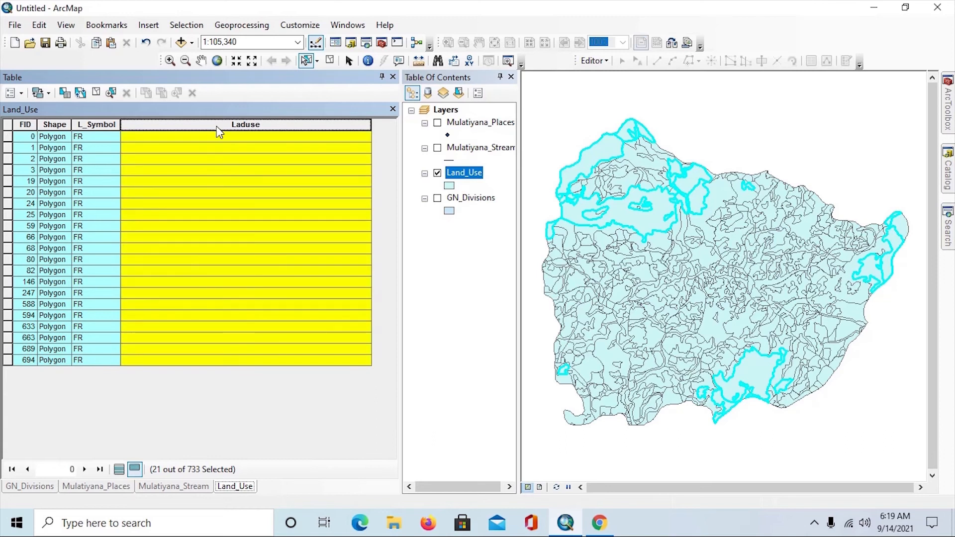
right_click(219, 132)
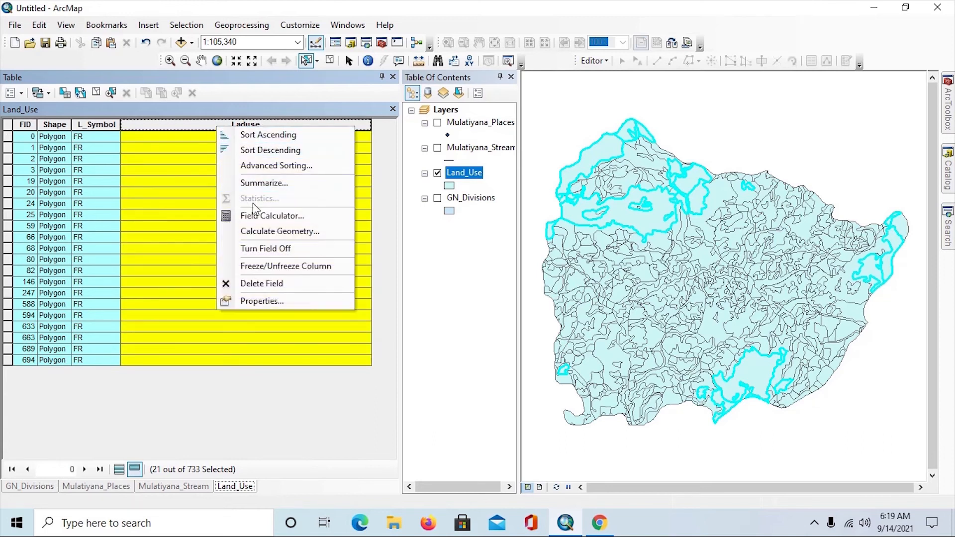
click(258, 218)
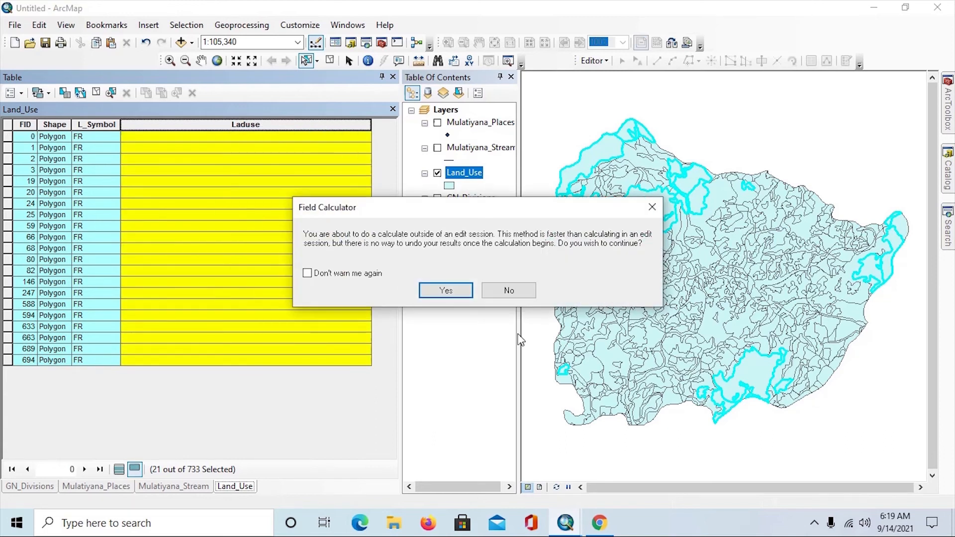
click(442, 291)
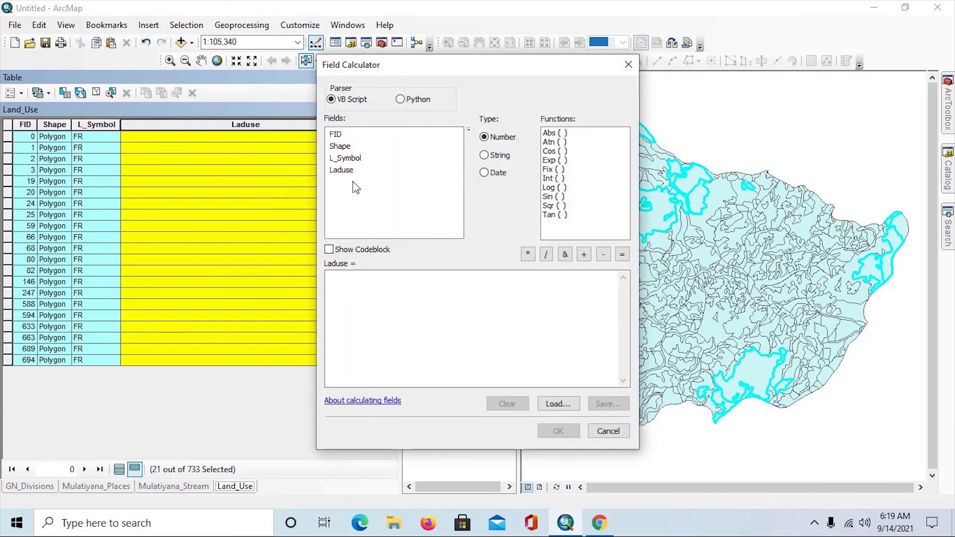
click(339, 278)
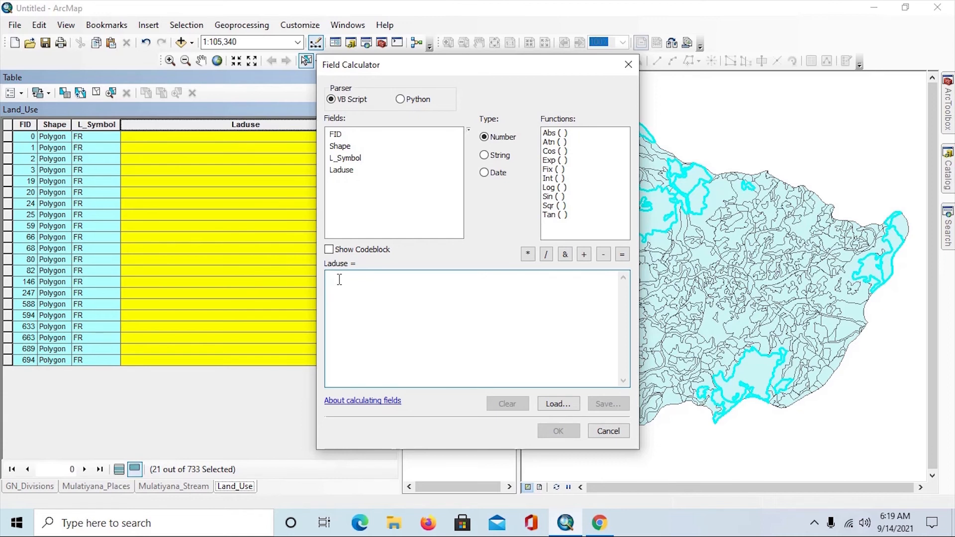
text("Forest)
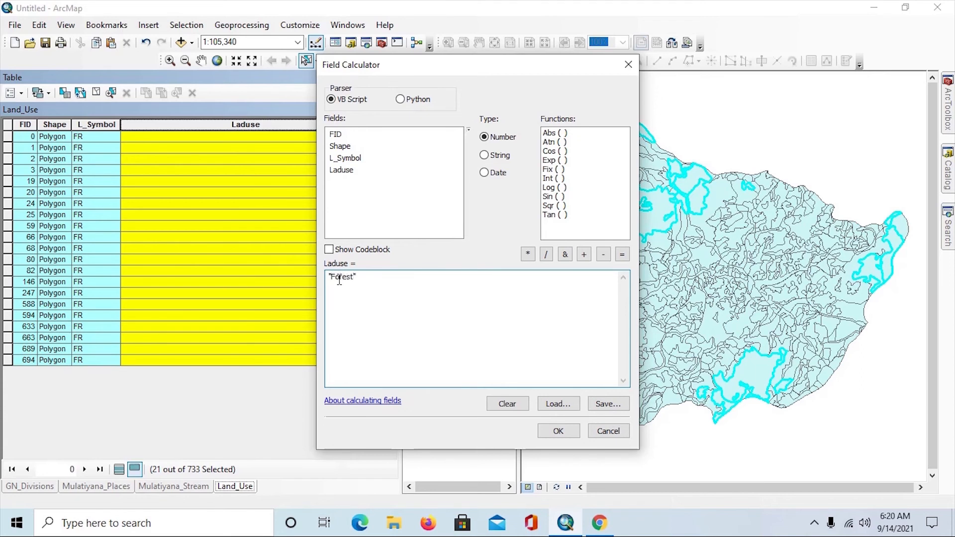
click(563, 431)
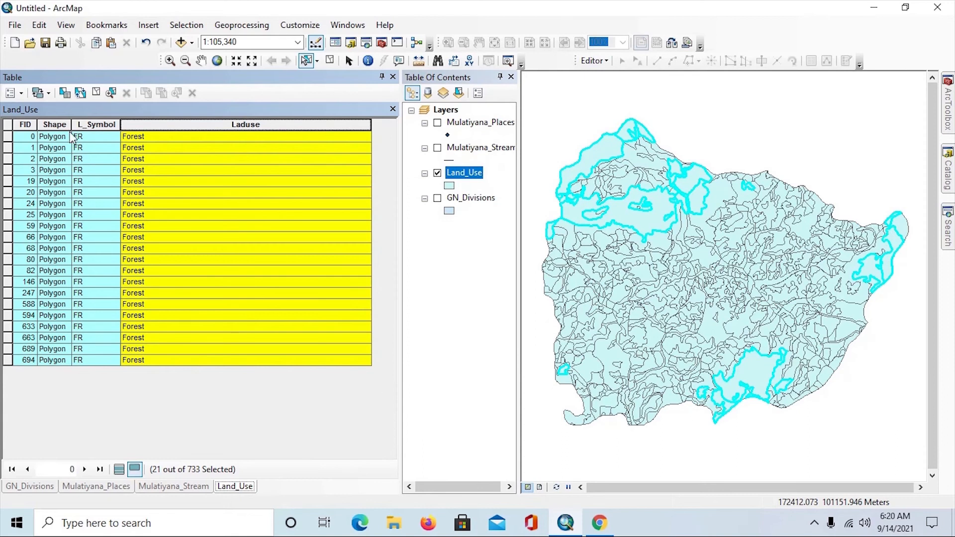
Replace the attribute query with "L_Symbol" = 'GR', apply it to Land_Use, and move the query dialog off the table
click(65, 93)
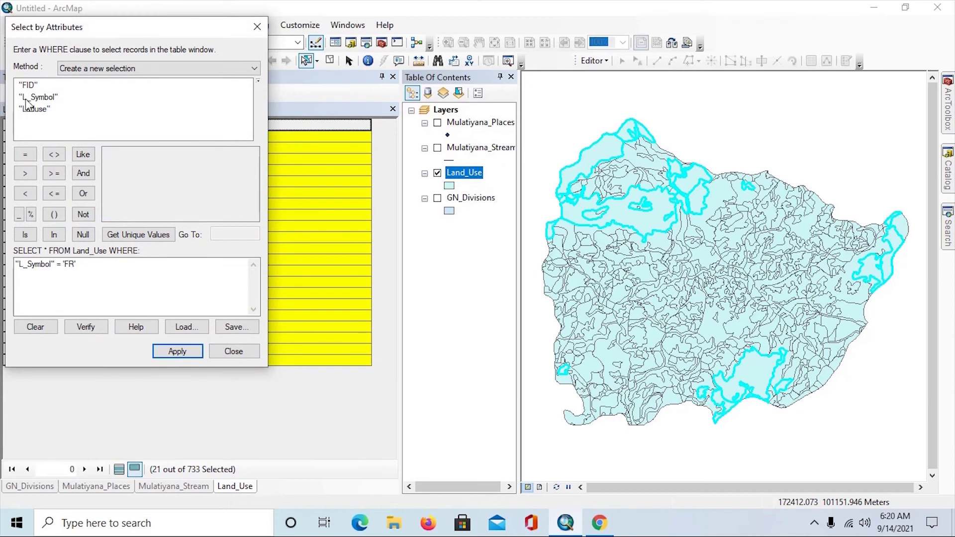
click(35, 326)
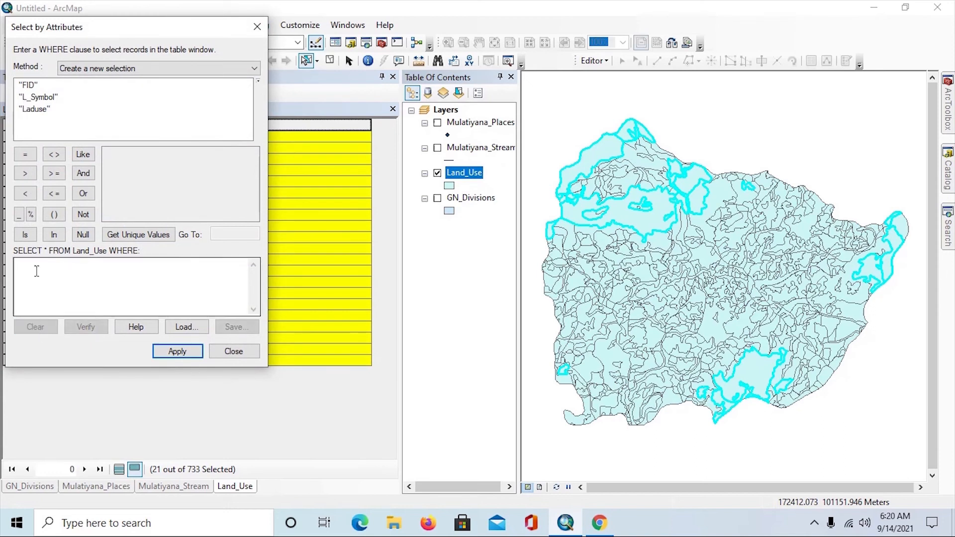
double_click(28, 98)
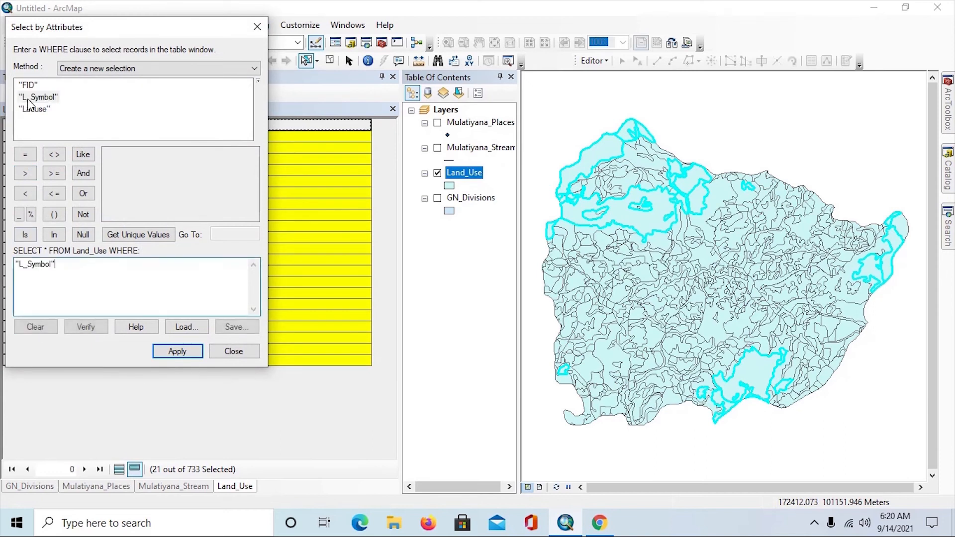
click(28, 156)
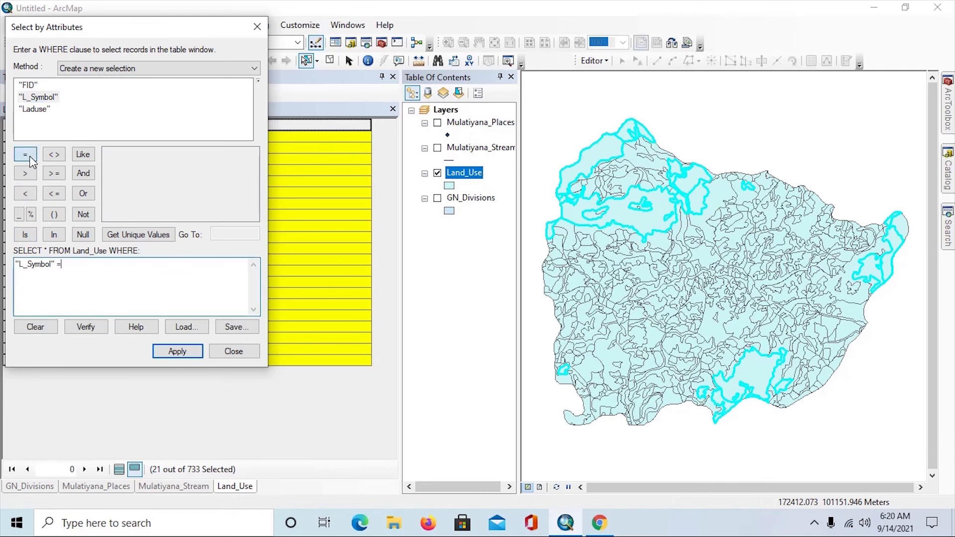
click(114, 237)
click(113, 191)
double_click(113, 192)
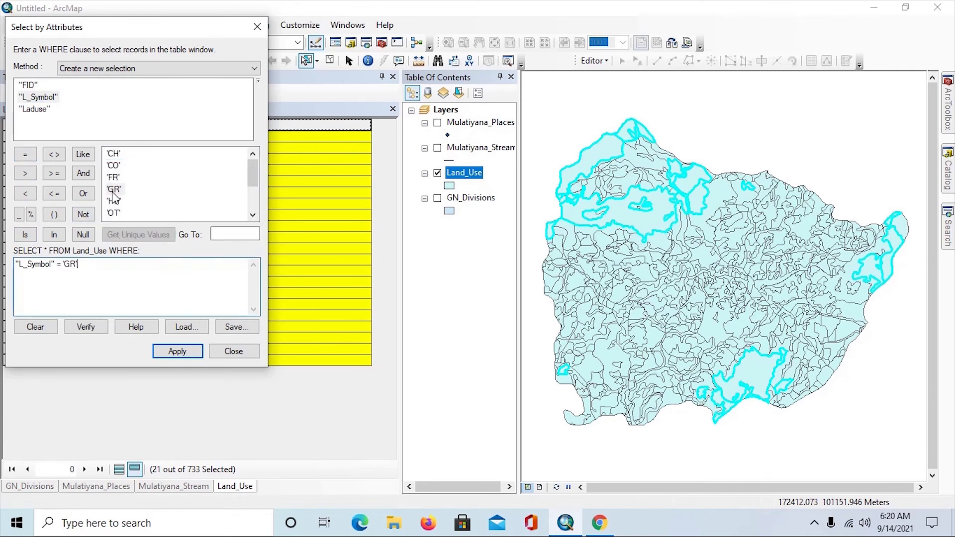
click(170, 352)
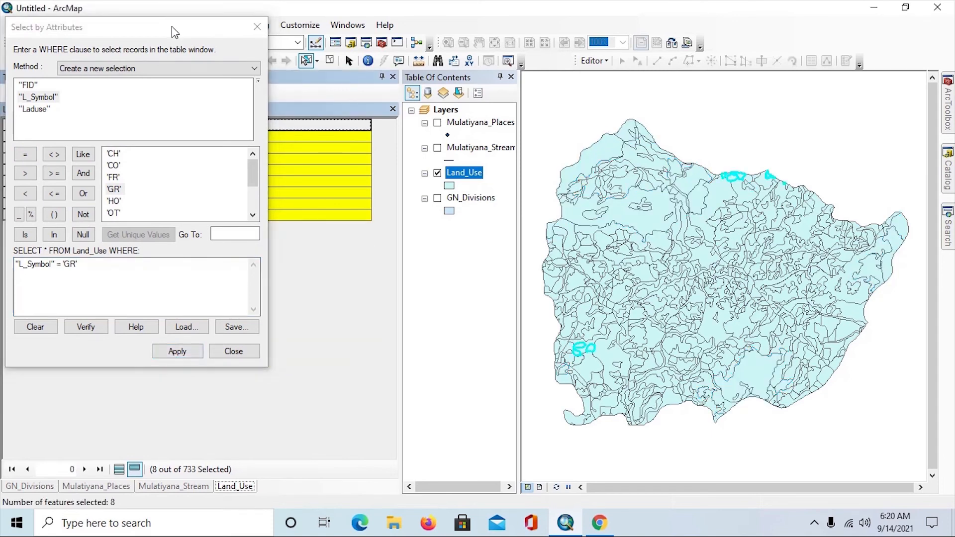
drag(172, 31, 569, 80)
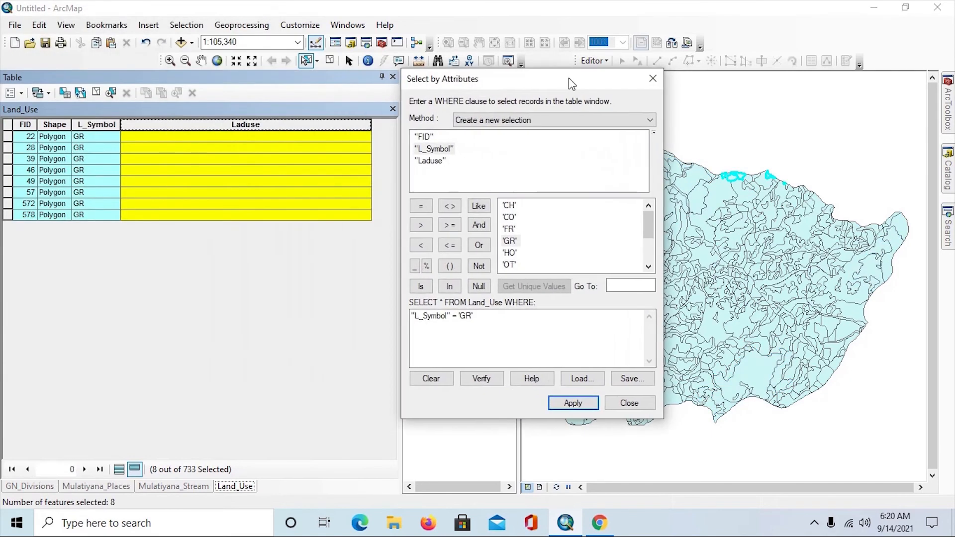
Calculate the Laduse field of the selected GR records as "Grassland" with the Field Calculator
right_click(209, 125)
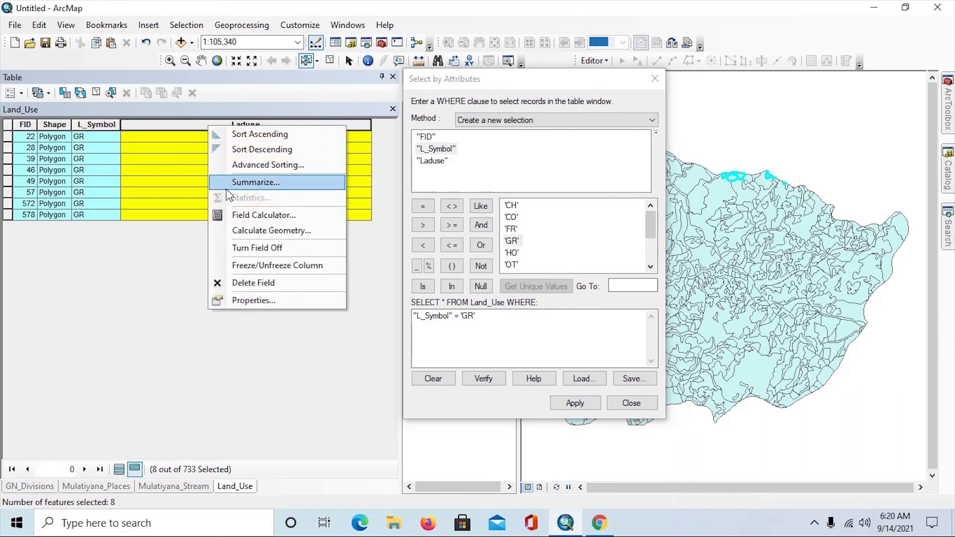
click(238, 215)
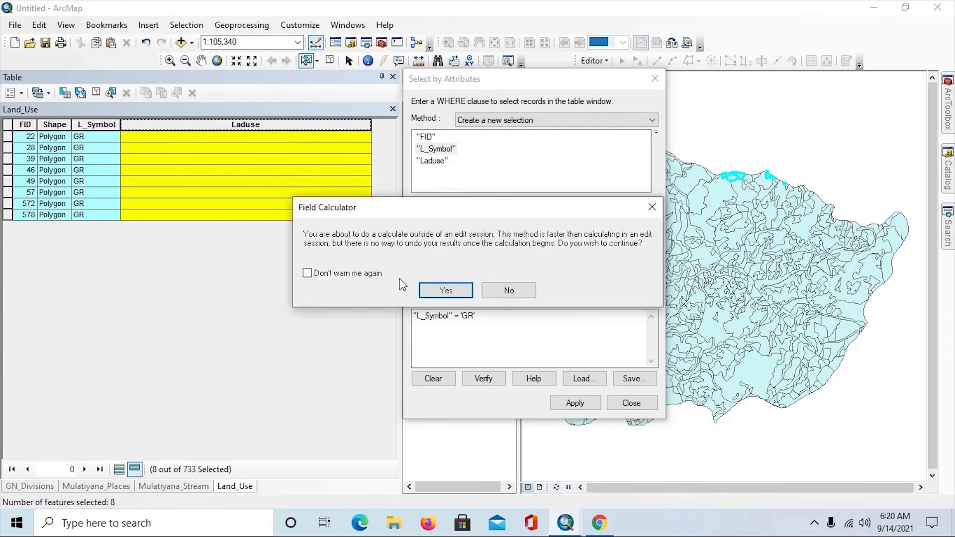
click(449, 289)
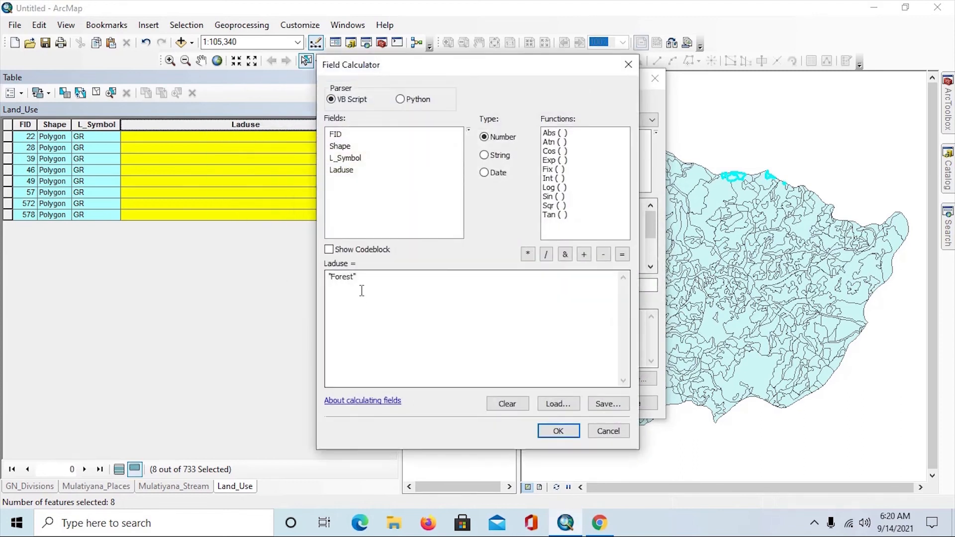
drag(354, 281, 336, 282)
text(S)
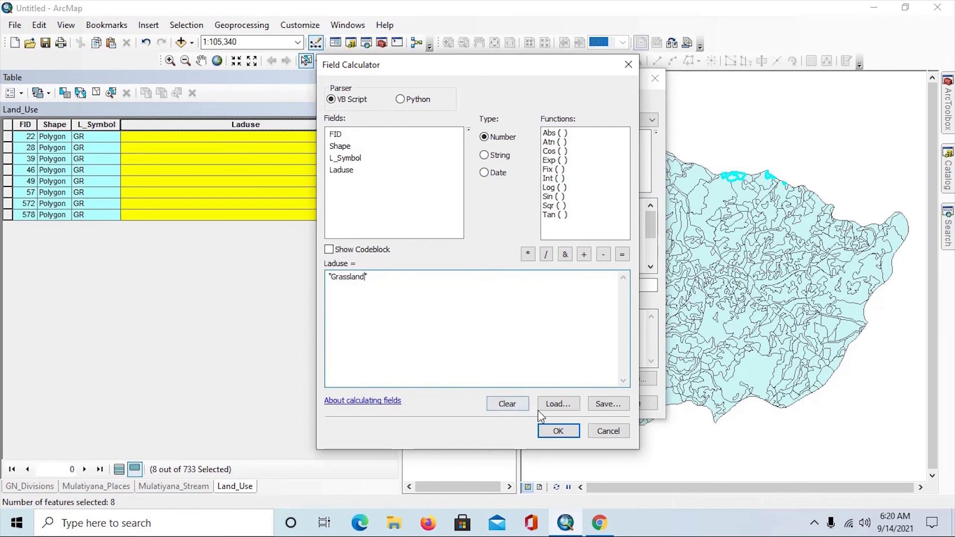
click(557, 431)
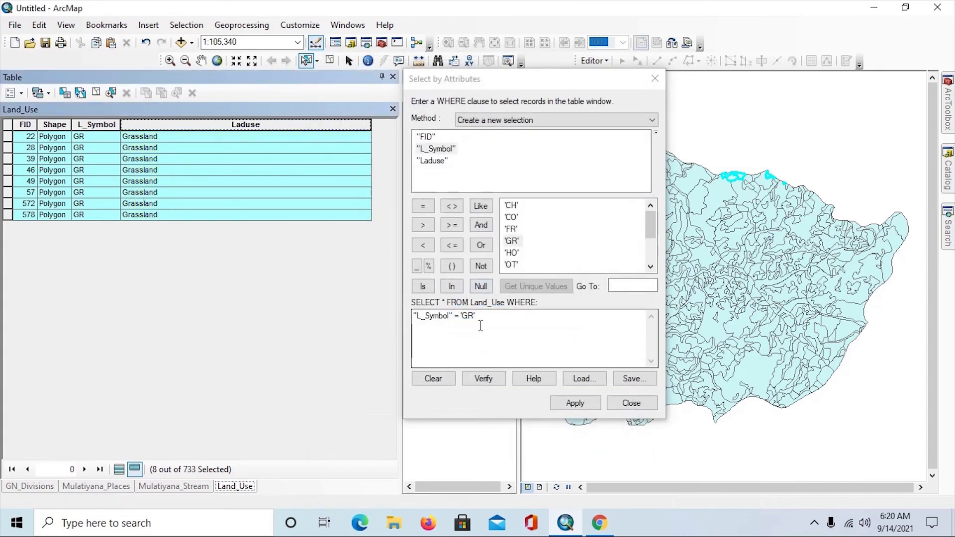
Change the query value to 'HO' and select the Land_Use records with that L_Symbol
click(474, 320)
drag(474, 320, 463, 320)
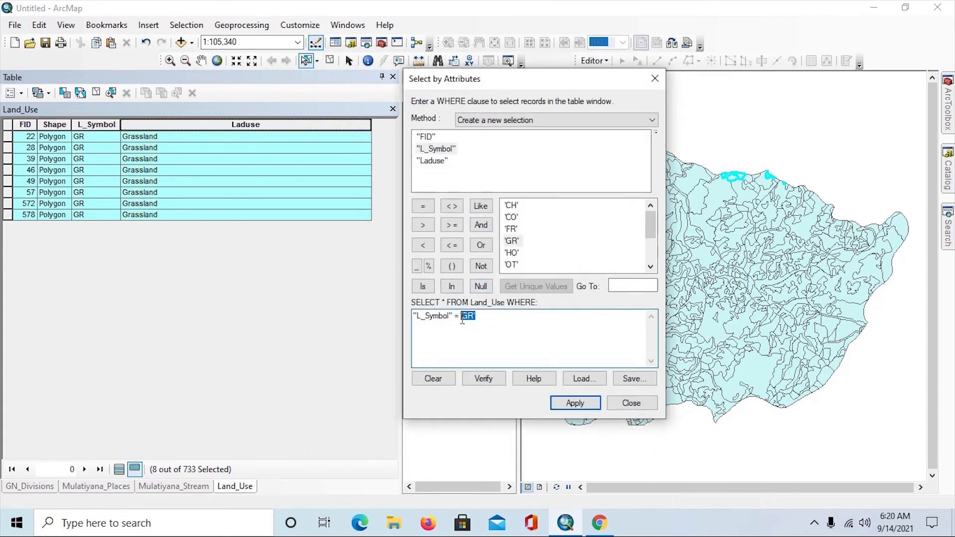
key(BackSpace)
double_click(512, 253)
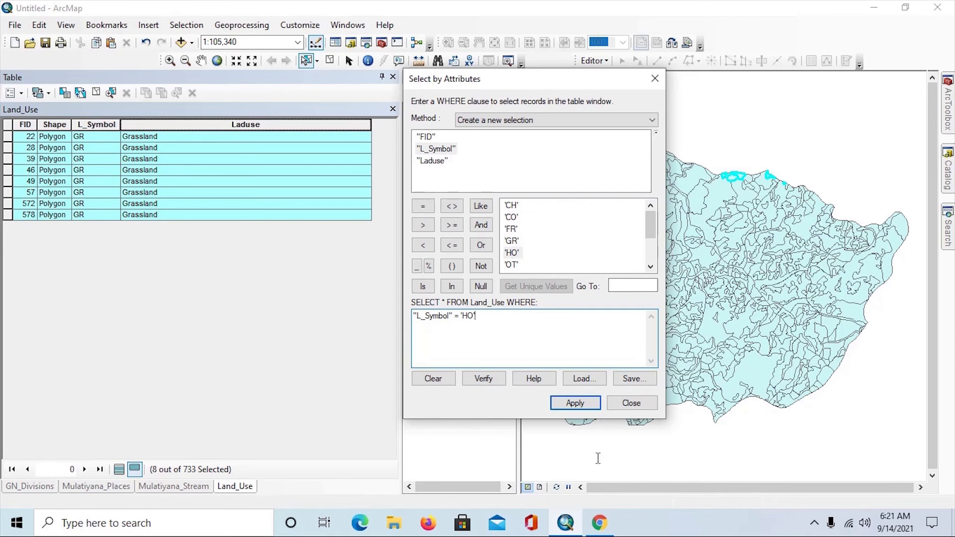
click(572, 403)
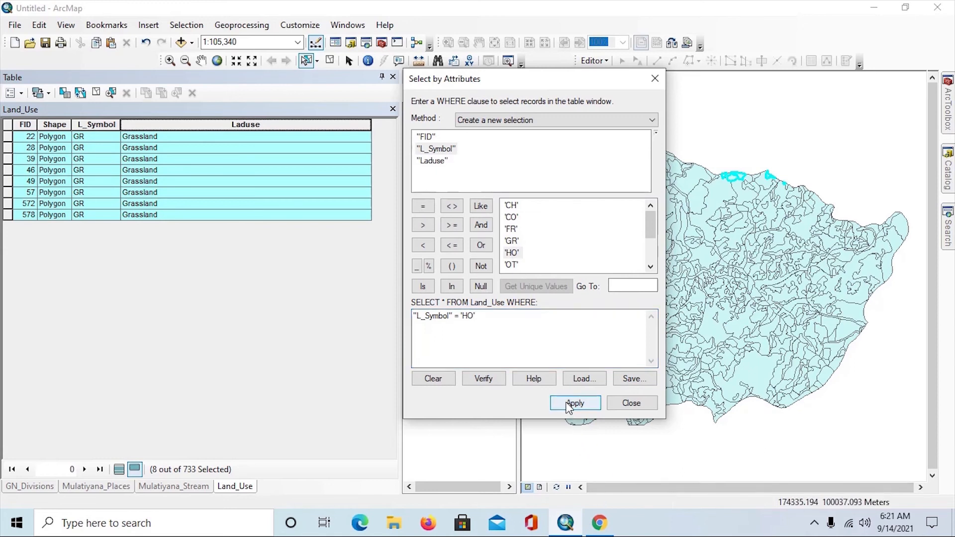
Calculate the Laduse field of the selected HO records as "Home garden" with the Field Calculator
click(183, 124)
right_click(183, 125)
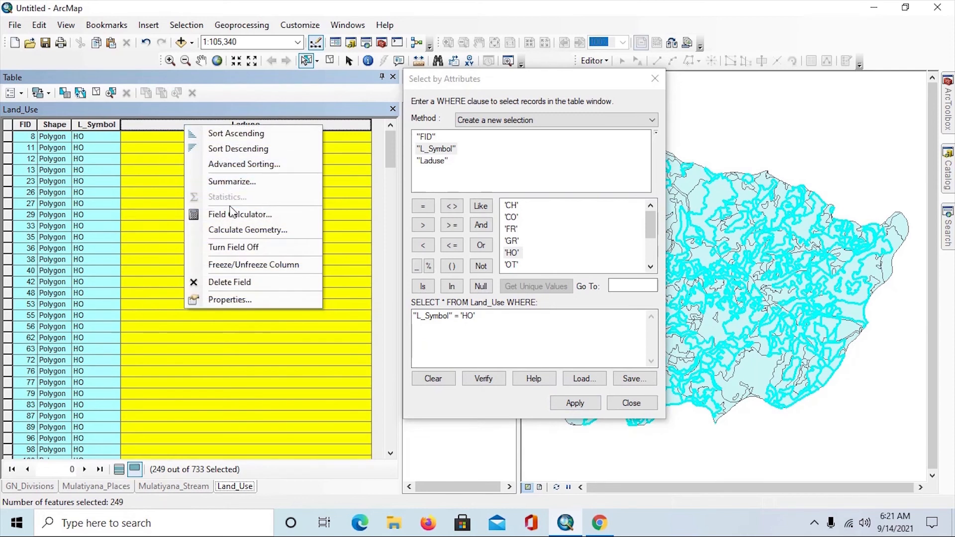
click(231, 213)
click(441, 290)
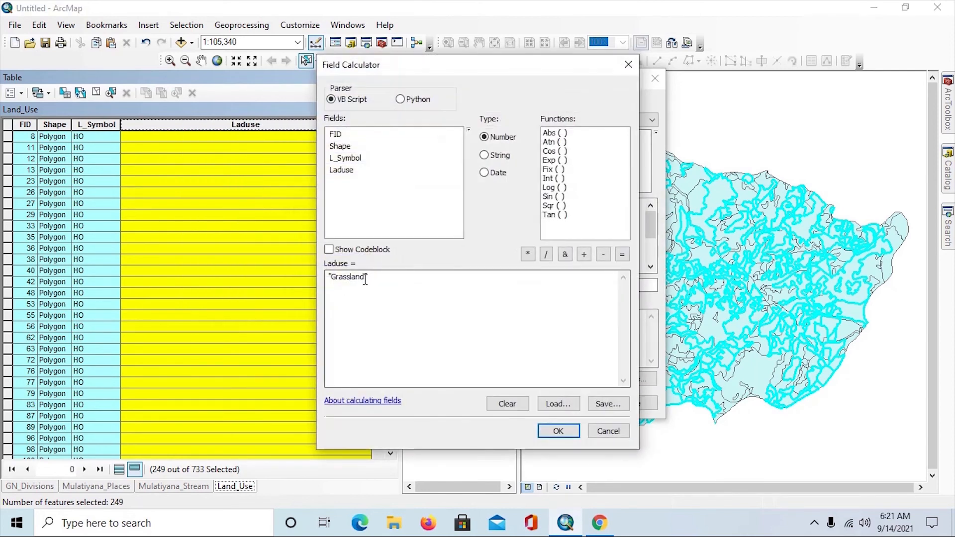
drag(367, 278, 333, 281)
key(BackSpace)
click(558, 431)
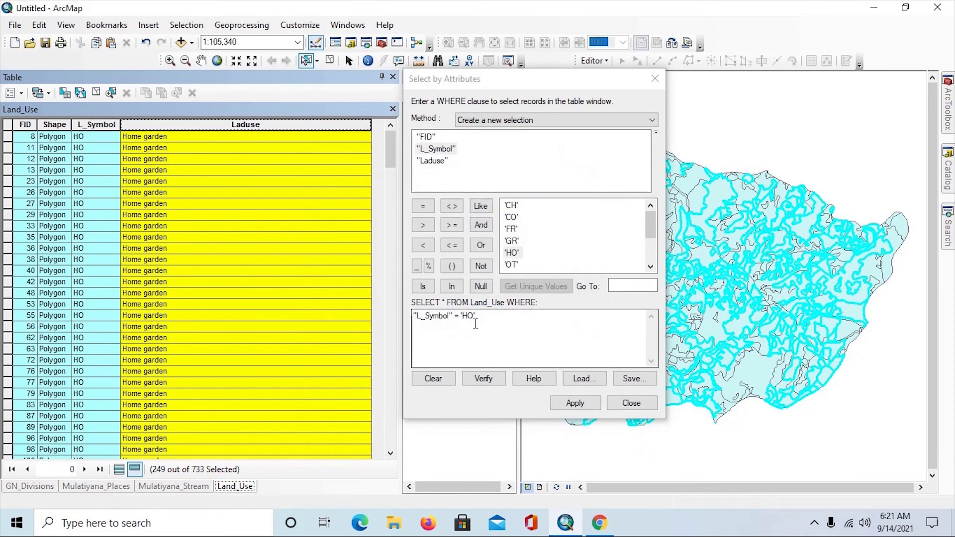
Change the query value to 'OT' and select the Land_Use records with that L_Symbol
drag(478, 319, 463, 321)
key(BackSpace)
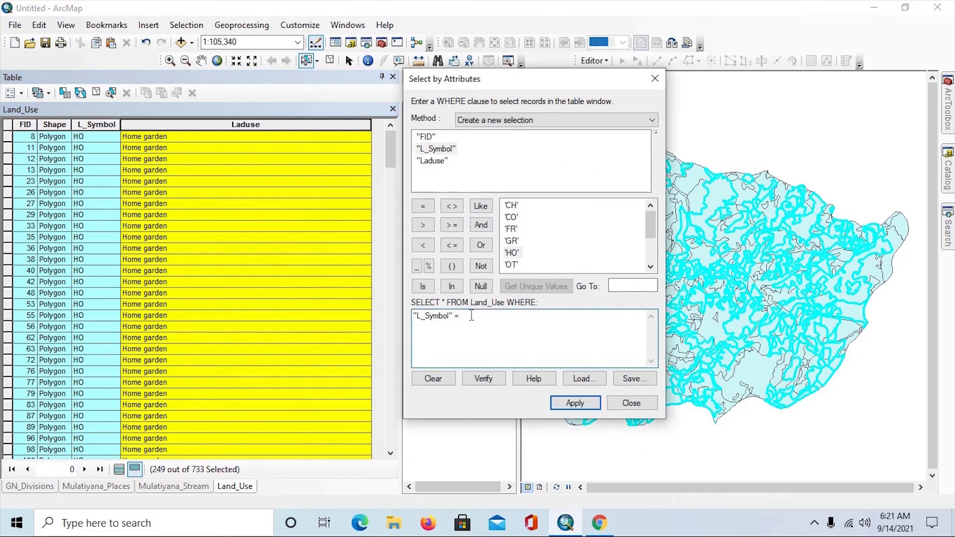
double_click(512, 265)
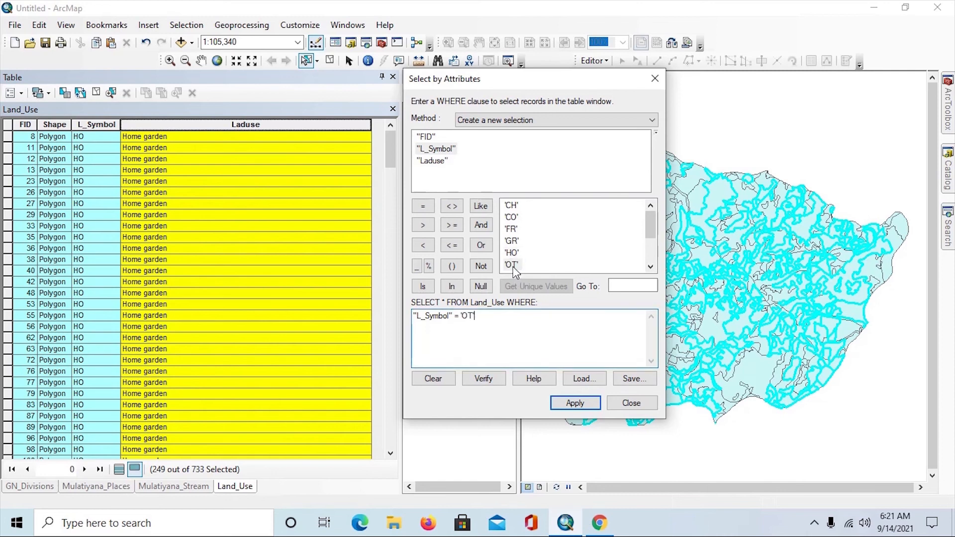
click(569, 403)
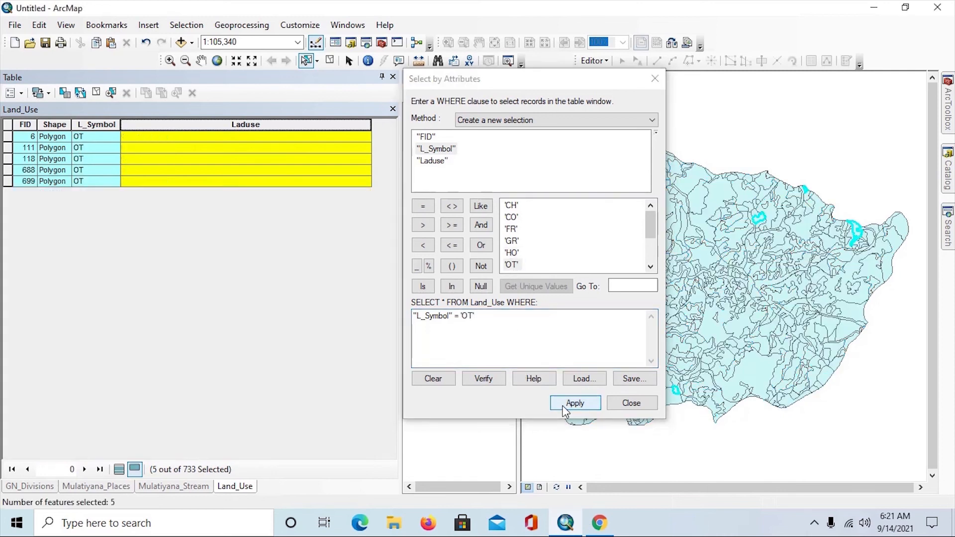
Calculate the Laduse field of the selected OT records as "Other" with the Field Calculator
right_click(167, 125)
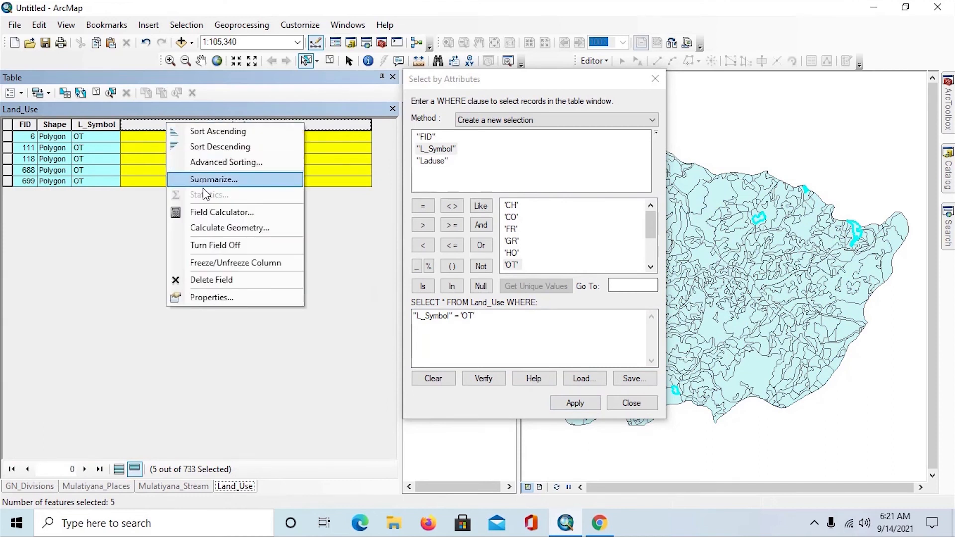
click(213, 212)
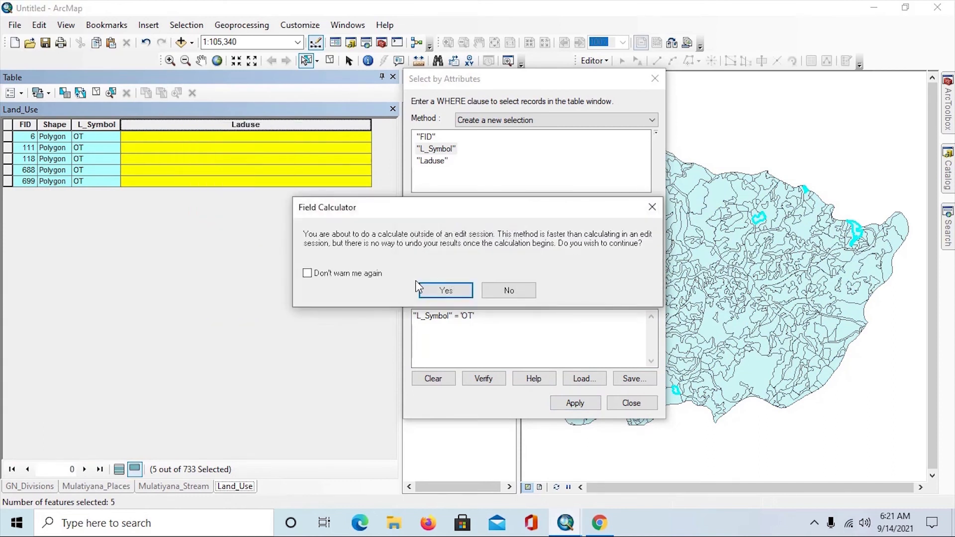
click(445, 291)
drag(377, 284, 335, 283)
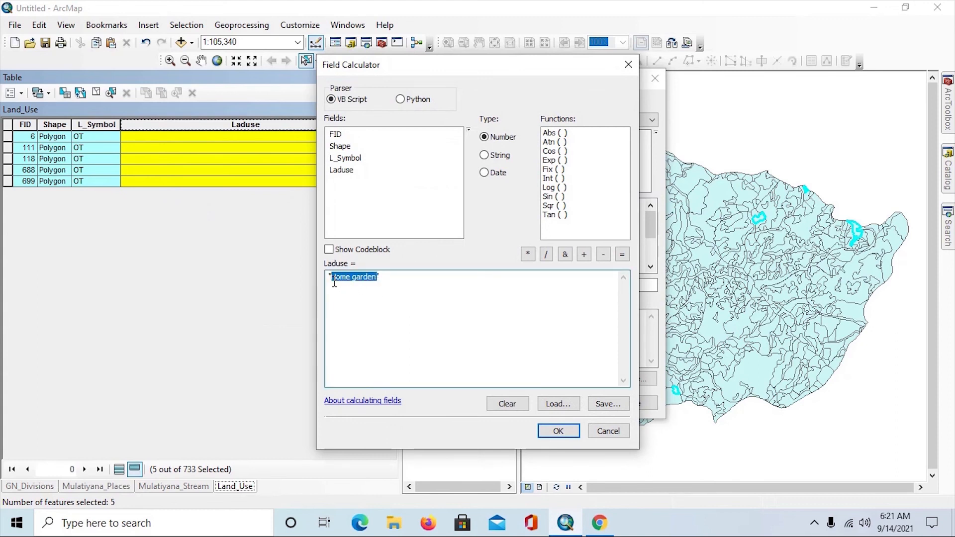
text(Other)
click(556, 431)
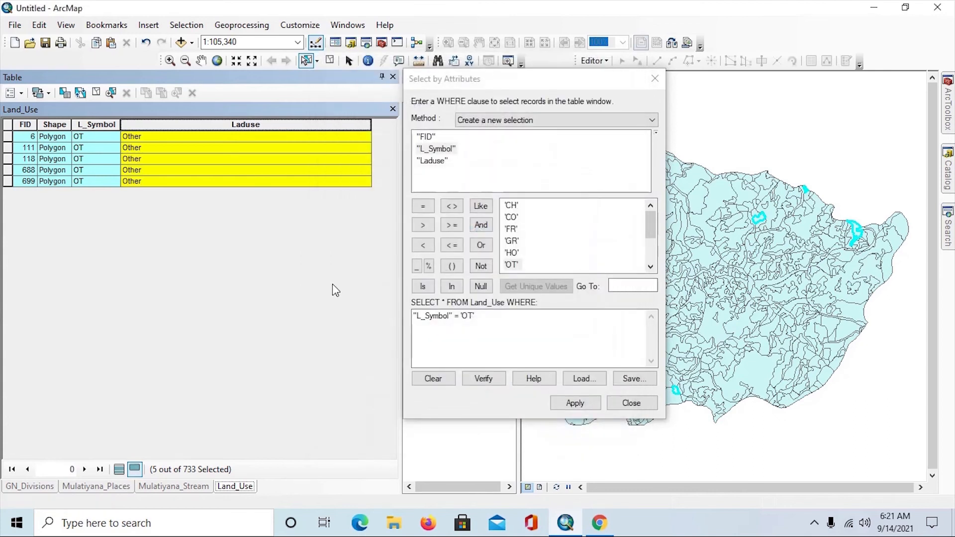
Change the query value to 'PA' and select the Land_Use records with that L_Symbol
drag(477, 318, 461, 320)
key(BackSpace)
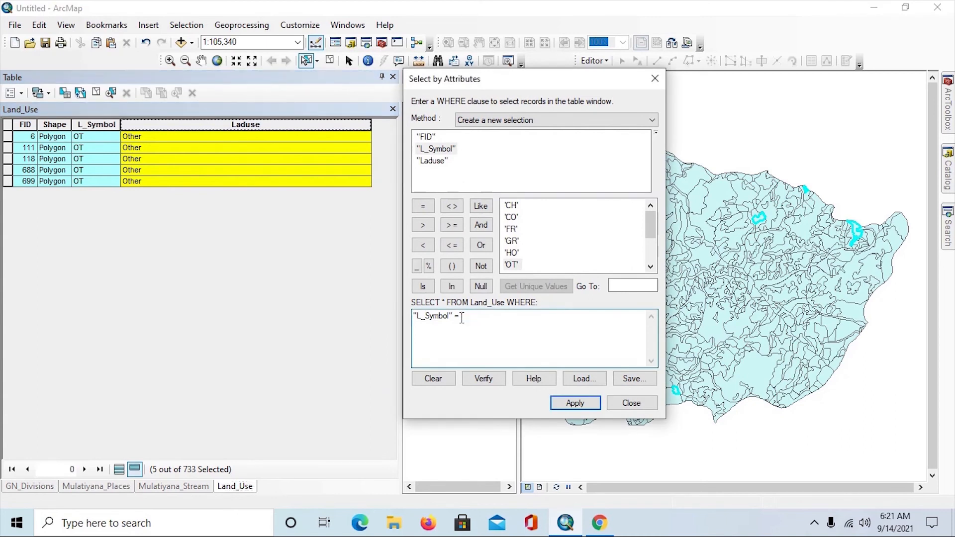
click(651, 268)
click(652, 269)
click(651, 269)
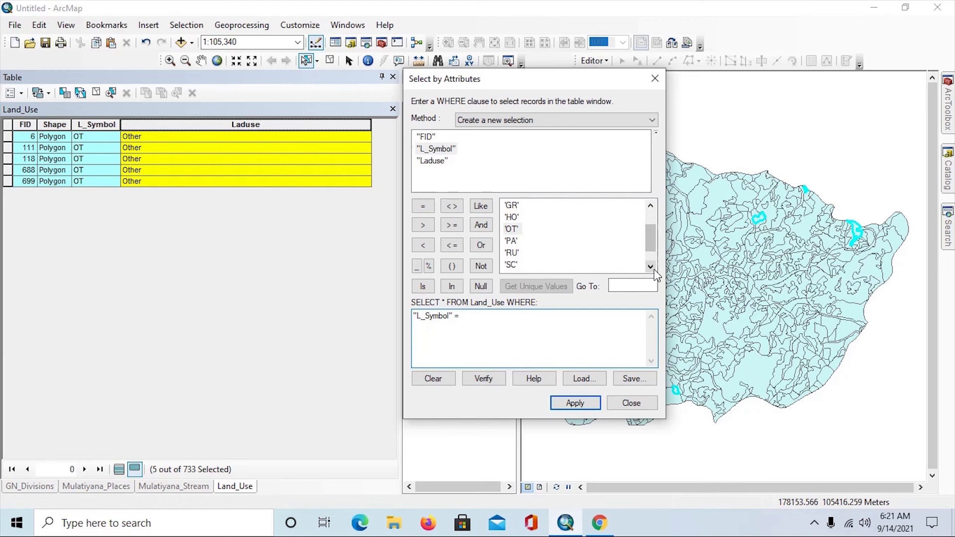
double_click(512, 241)
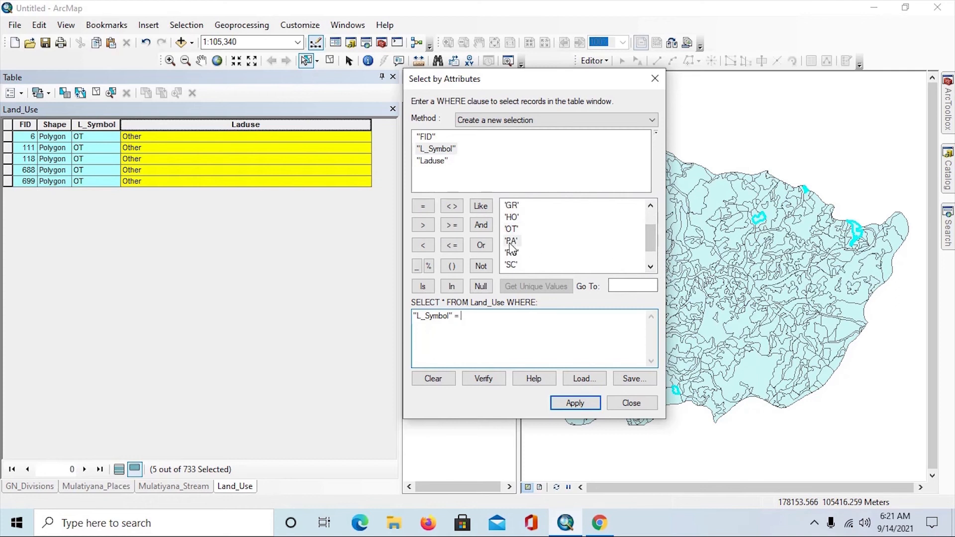
click(567, 403)
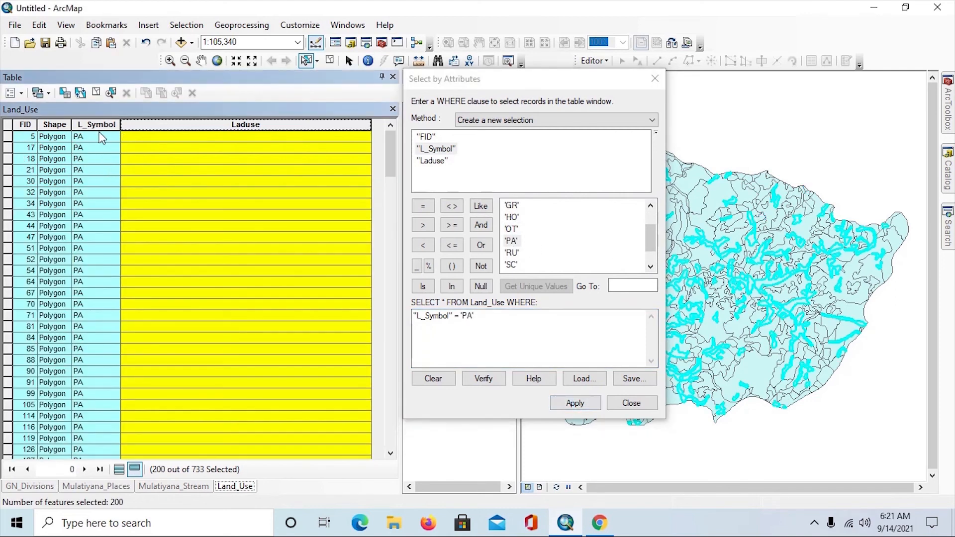
Calculate the Laduse field of the selected PA records as "Paddy" with the Field Calculator
right_click(155, 132)
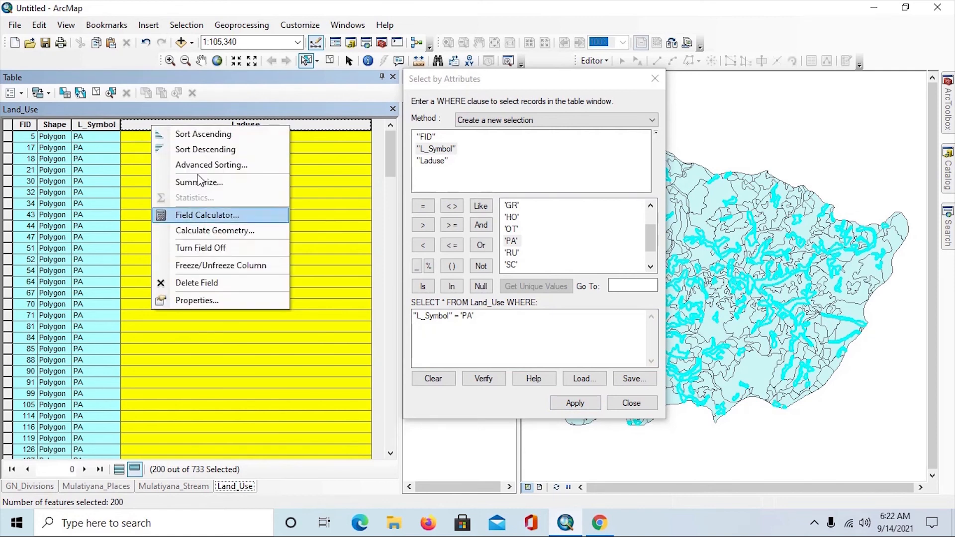
click(213, 216)
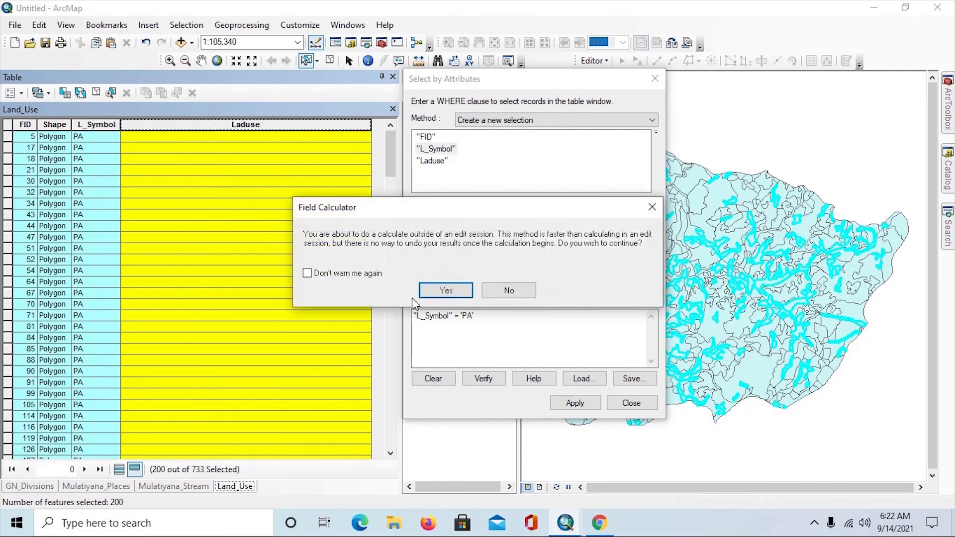
click(428, 291)
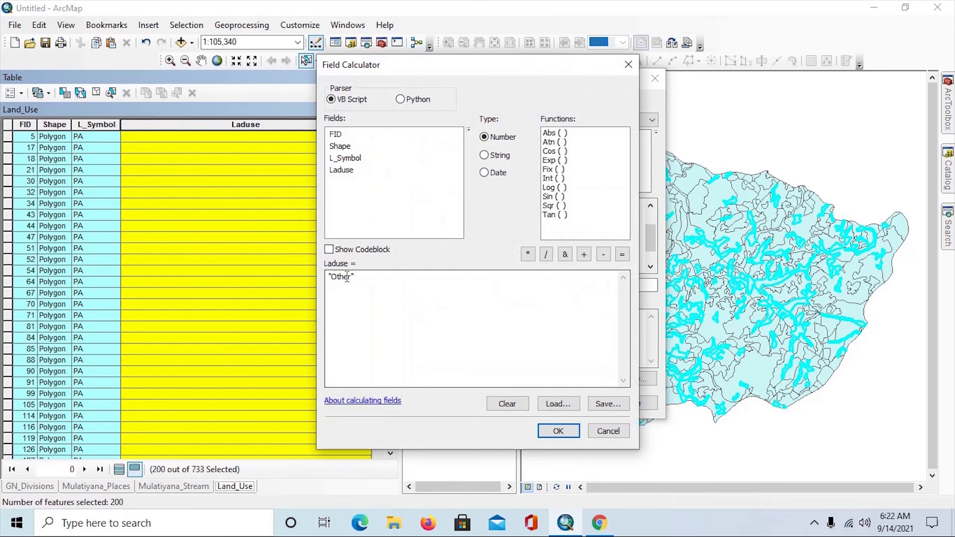
drag(353, 276, 334, 281)
key(BackSpace)
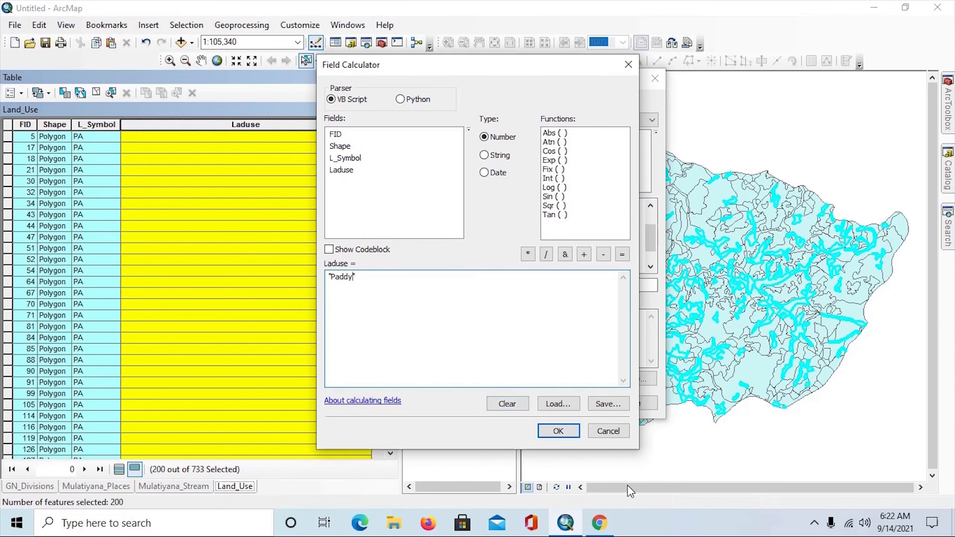
click(556, 432)
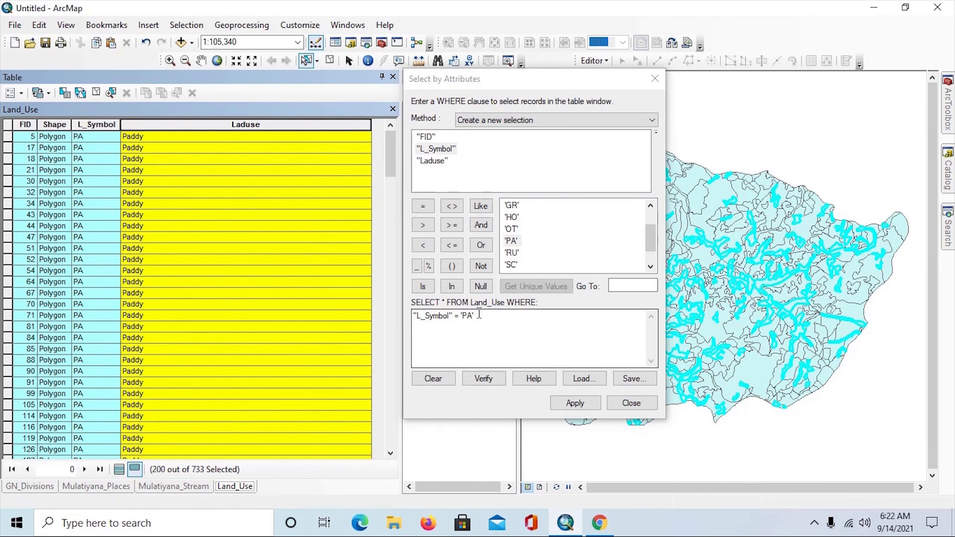
Change the query value to 'RU' and select the Land_Use records with that L_Symbol
click(461, 317)
double_click(462, 319)
key(BackSpace)
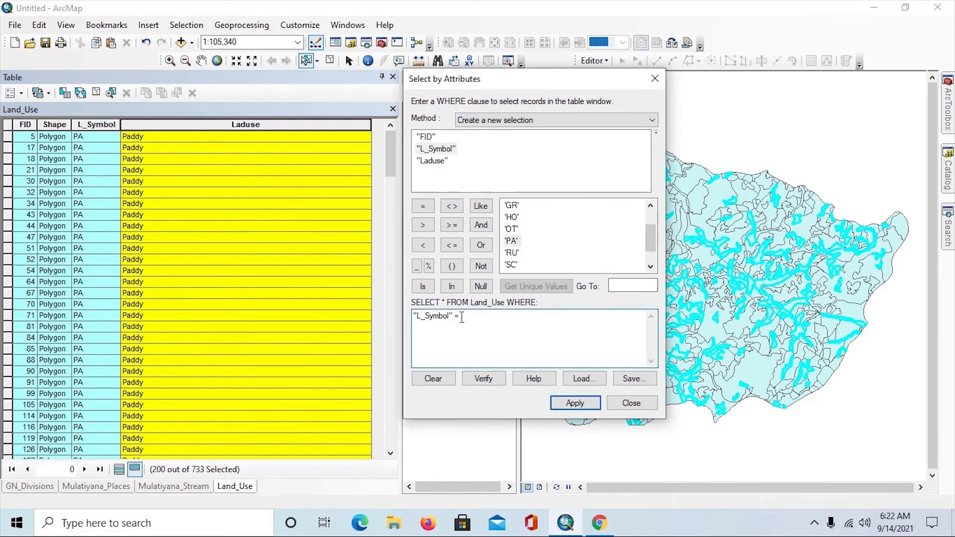
double_click(512, 252)
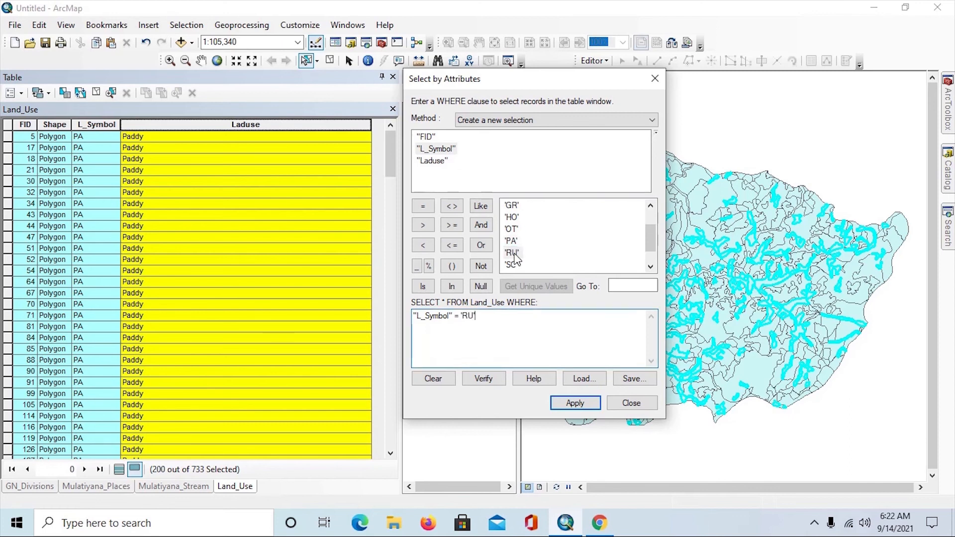
click(574, 404)
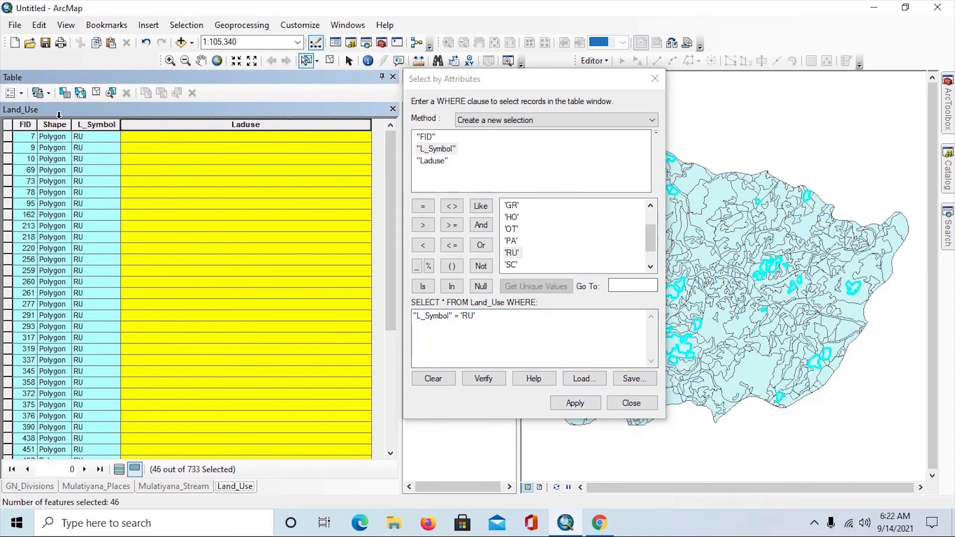
Calculate the Laduse field of the selected RU records as "Rubber" with the Field Calculator
right_click(134, 127)
click(181, 209)
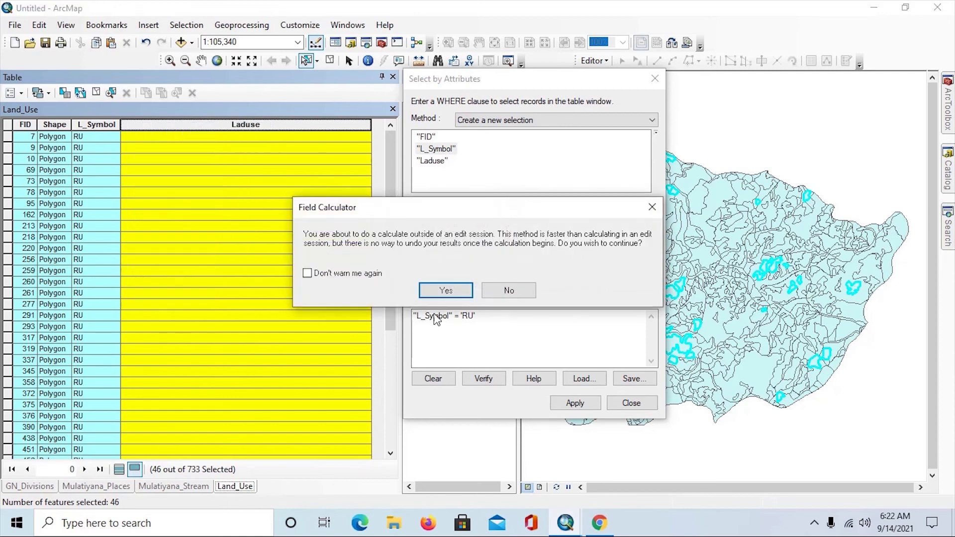
click(432, 291)
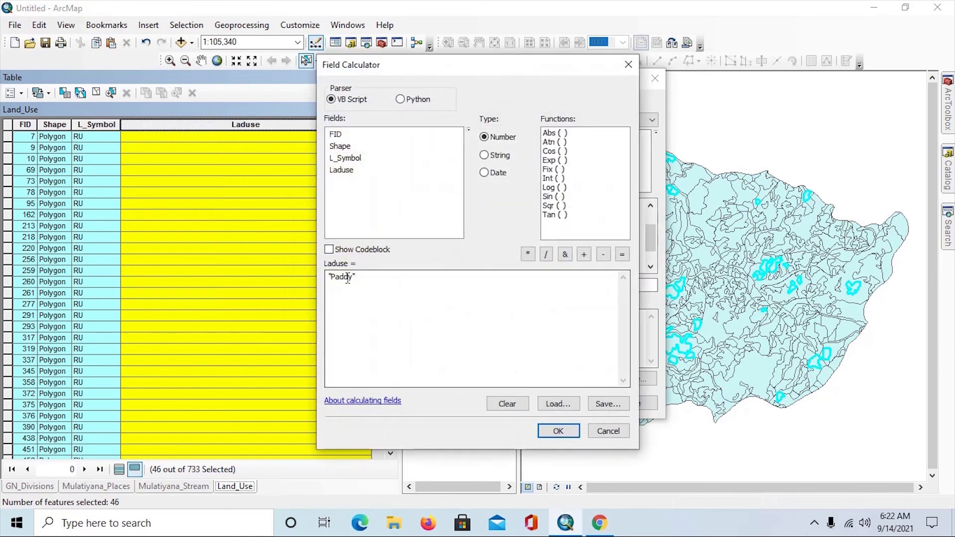
drag(353, 279, 335, 281)
text(Rubber)
click(551, 433)
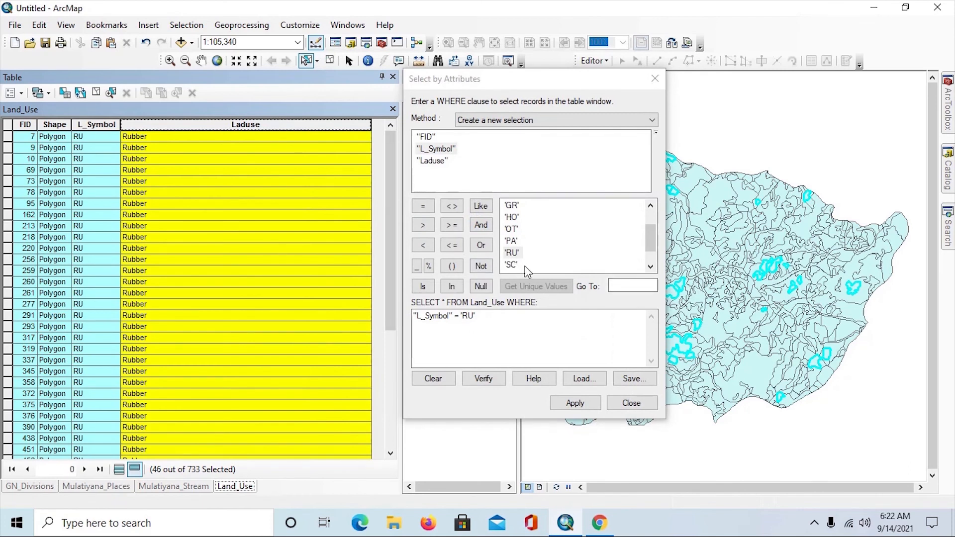
Change the query value to 'SC' and select the Land_Use records with that L_Symbol
click(651, 267)
click(650, 267)
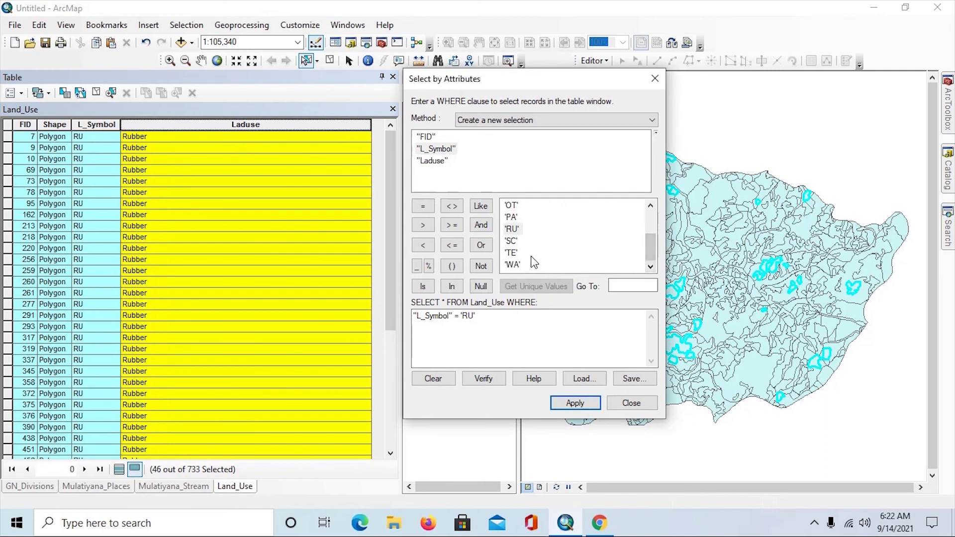
drag(479, 318, 461, 321)
key(BackSpace)
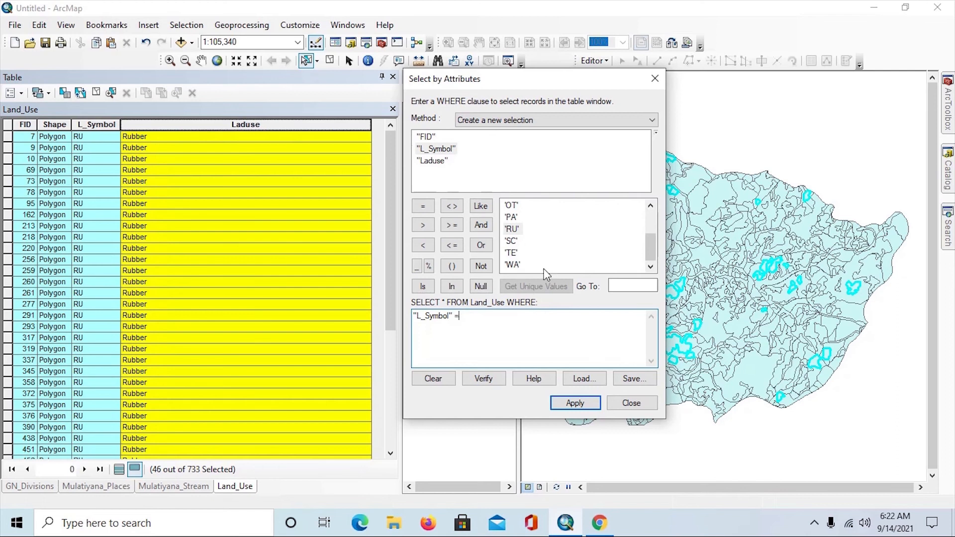
double_click(511, 240)
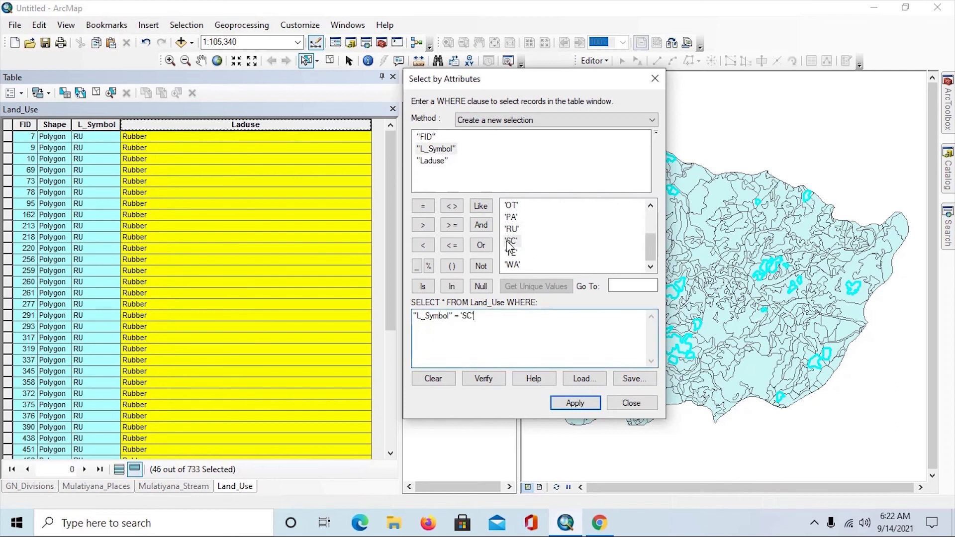
click(568, 406)
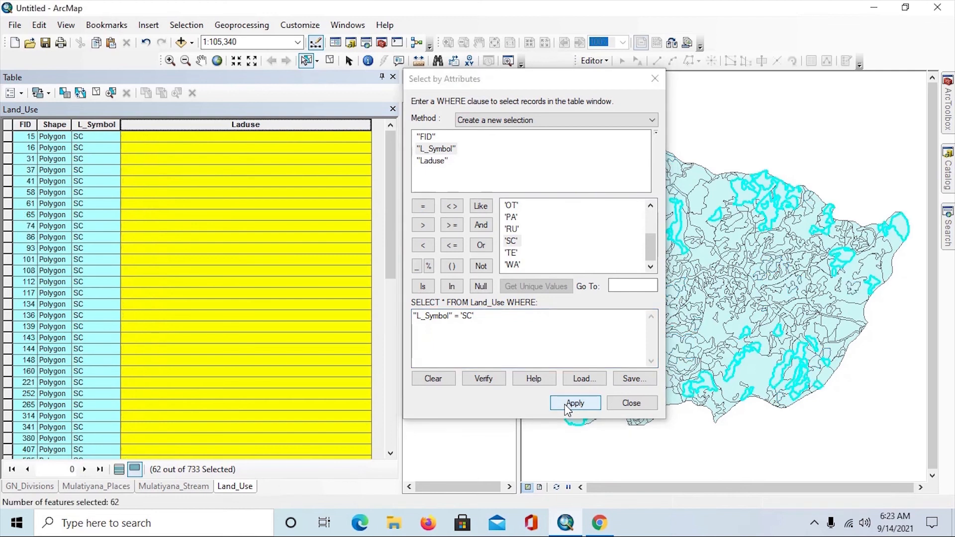
Calculate the Laduse field of the selected SC records as "Scrub" with the Field Calculator
right_click(159, 130)
click(201, 215)
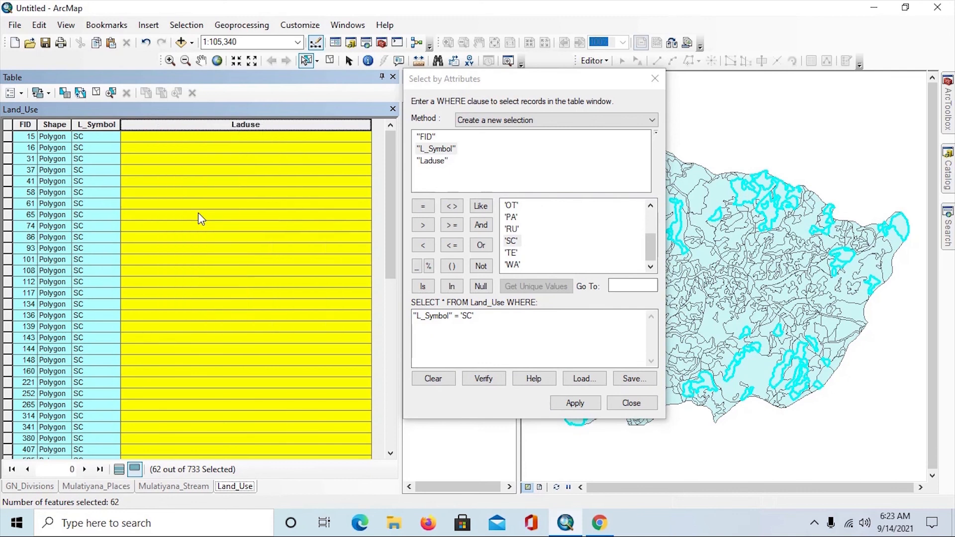
click(448, 291)
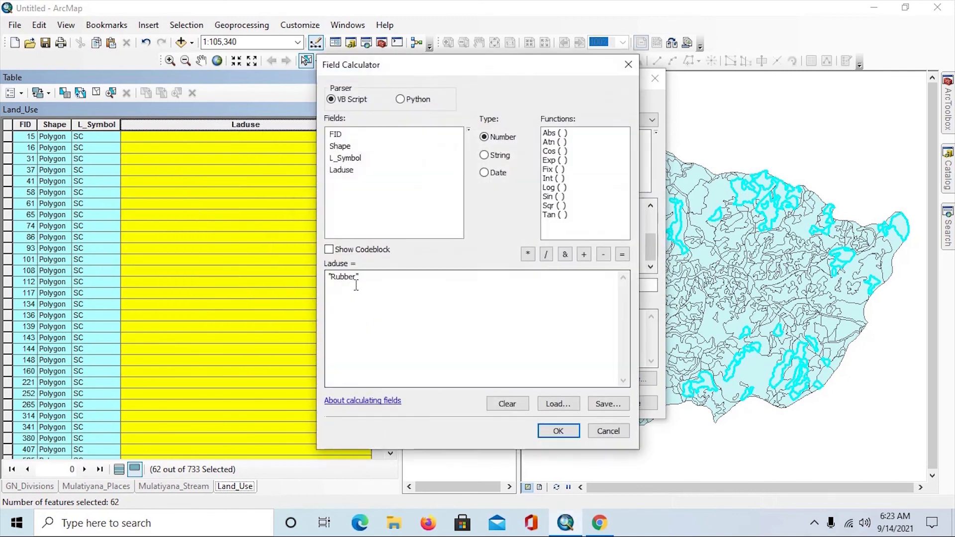
drag(356, 281, 325, 283)
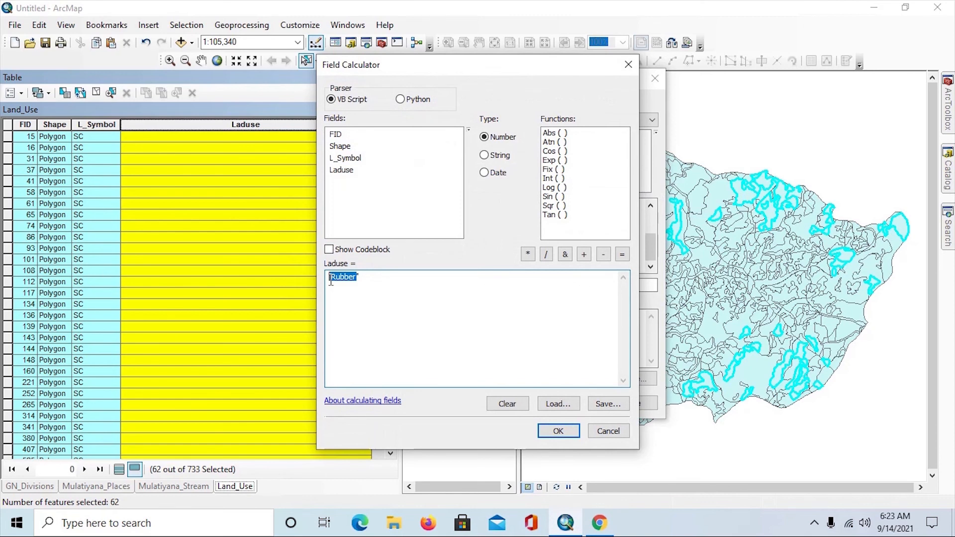
text(Scr)
click(558, 431)
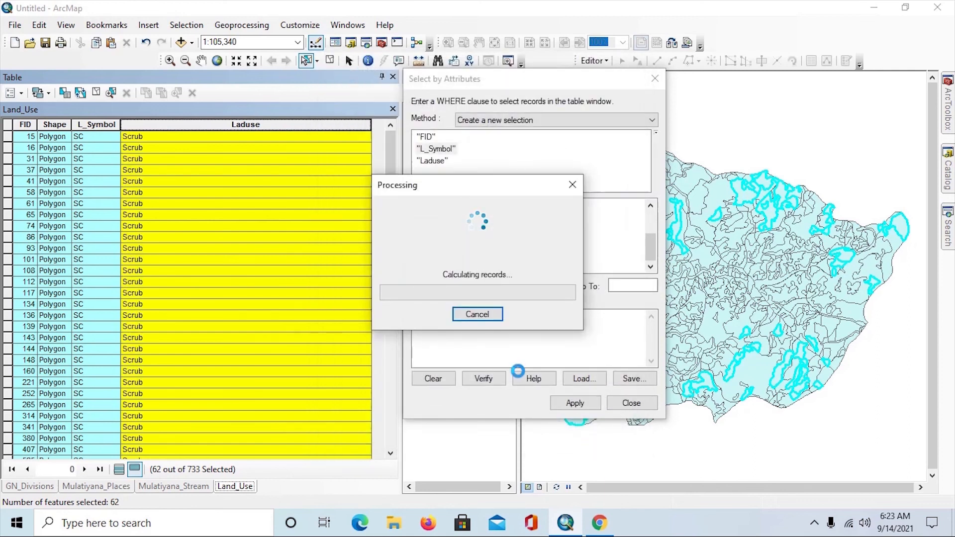
Change the query value to 'TE' and select the Land_Use records with that L_Symbol
drag(480, 317, 462, 319)
key(BackSpace)
double_click(511, 253)
click(575, 403)
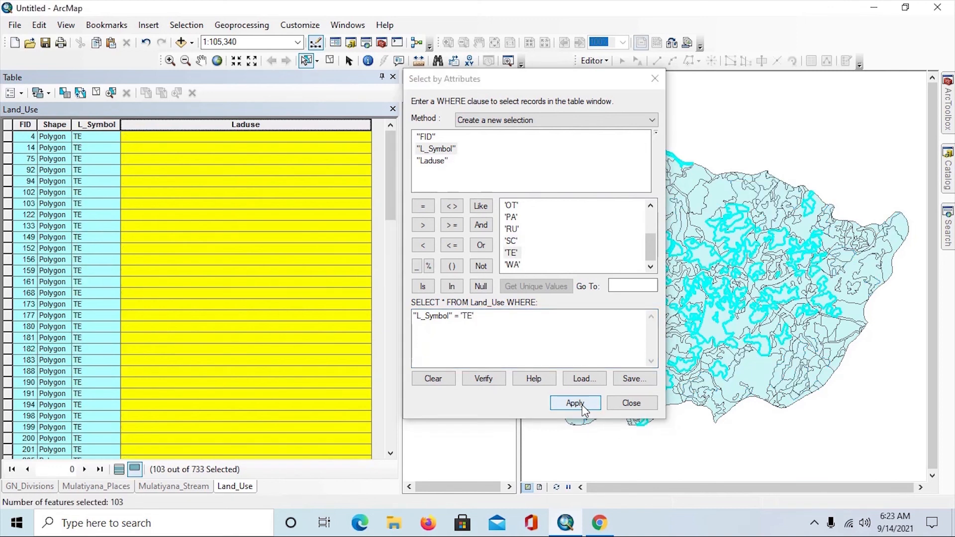
Calculate the Laduse field of the selected TE records as "Tea" with the Field Calculator
right_click(155, 129)
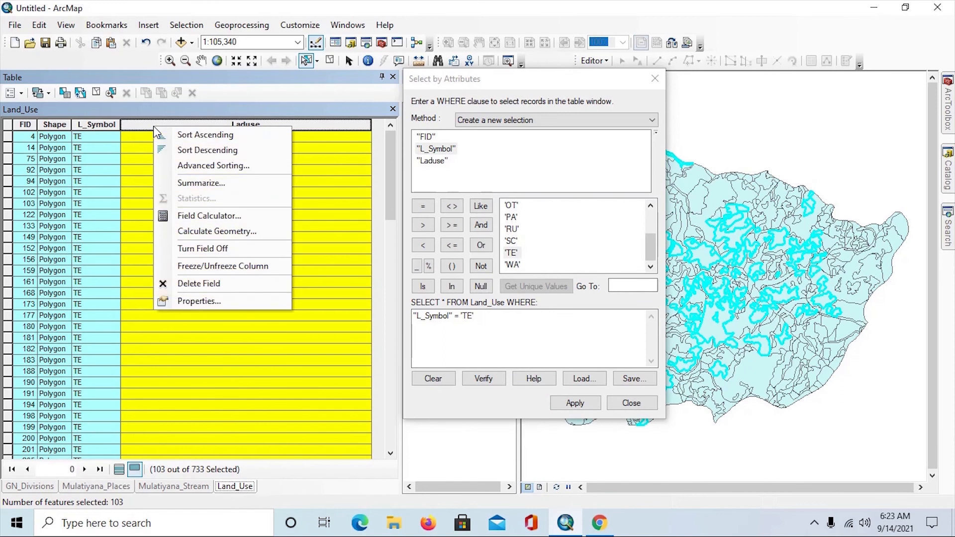
click(214, 215)
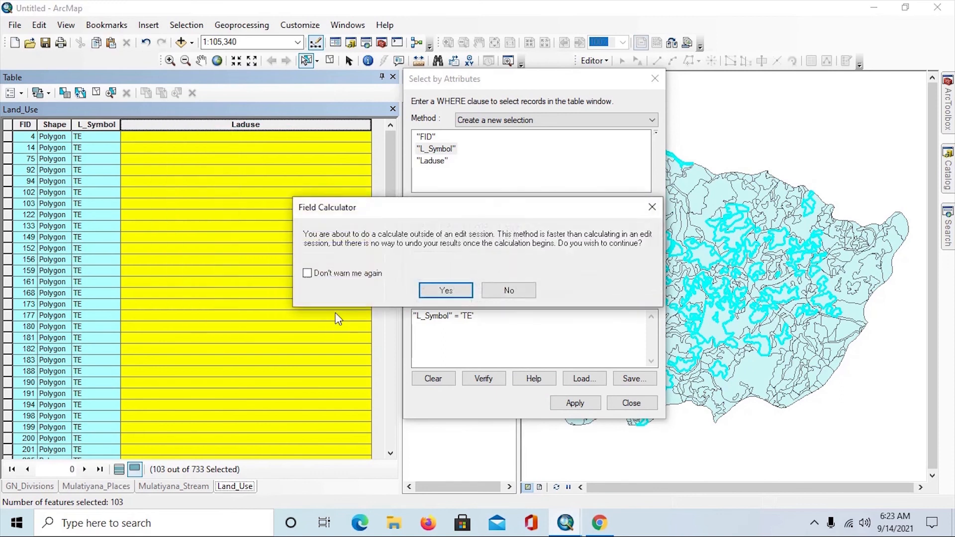
click(443, 292)
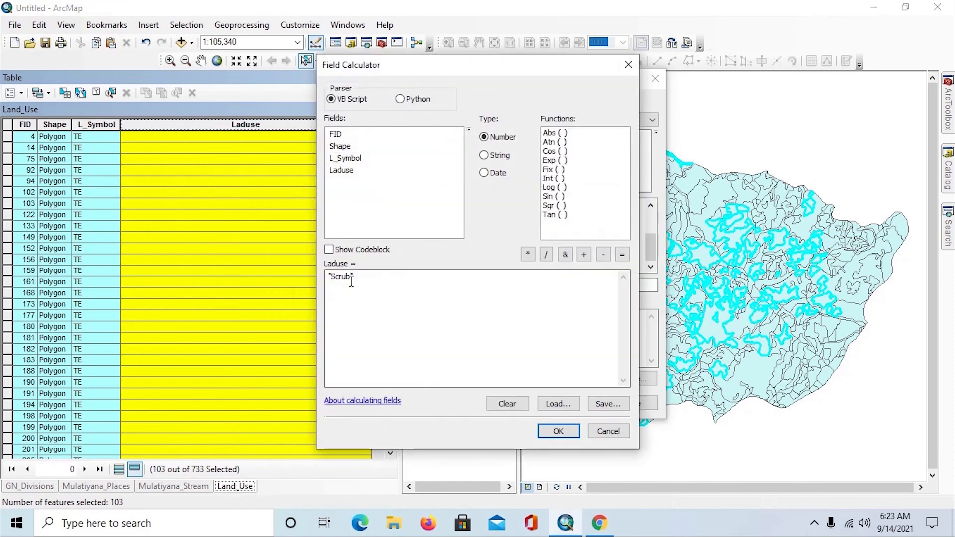
drag(351, 282, 338, 284)
text(Te)
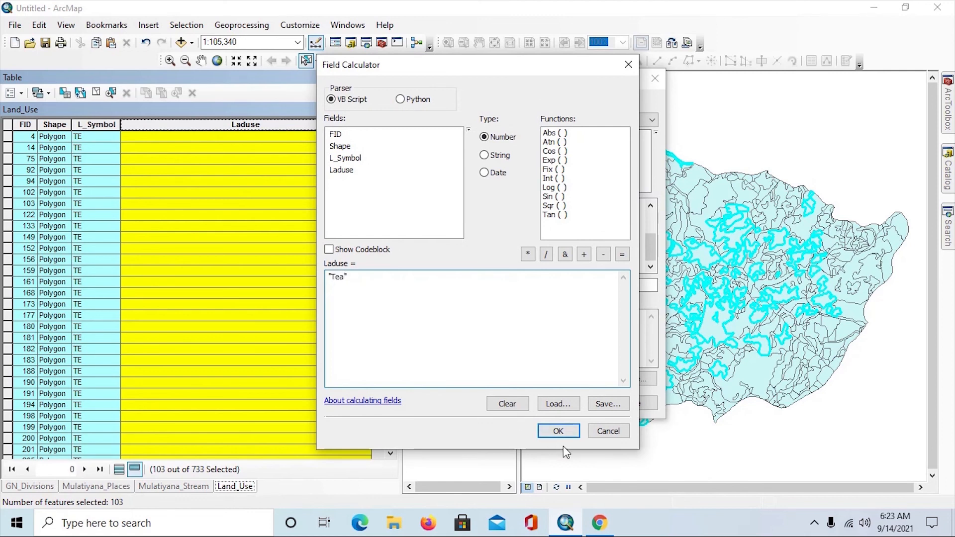
text(a)
click(558, 431)
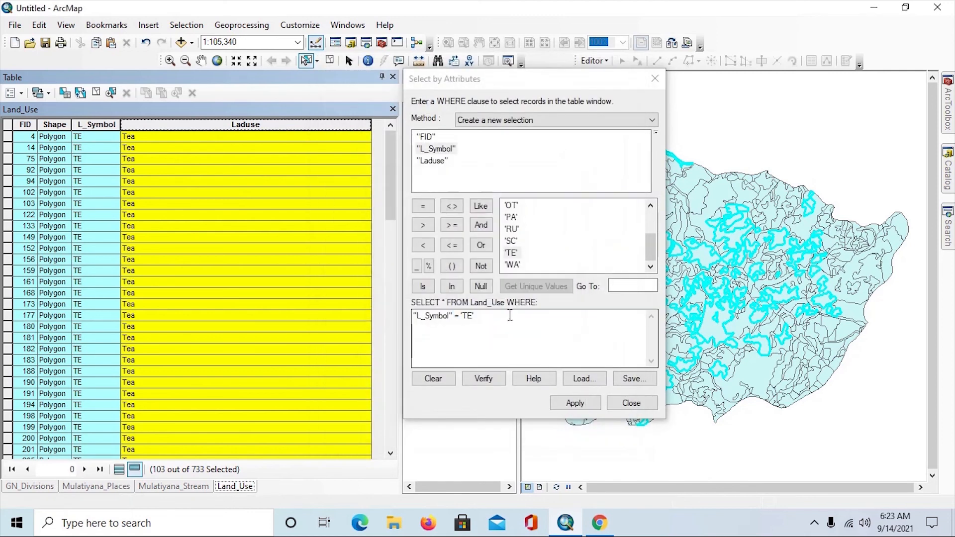
Change the query value to 'WA' and select the Land_Use records with that L_Symbol
drag(486, 319, 458, 319)
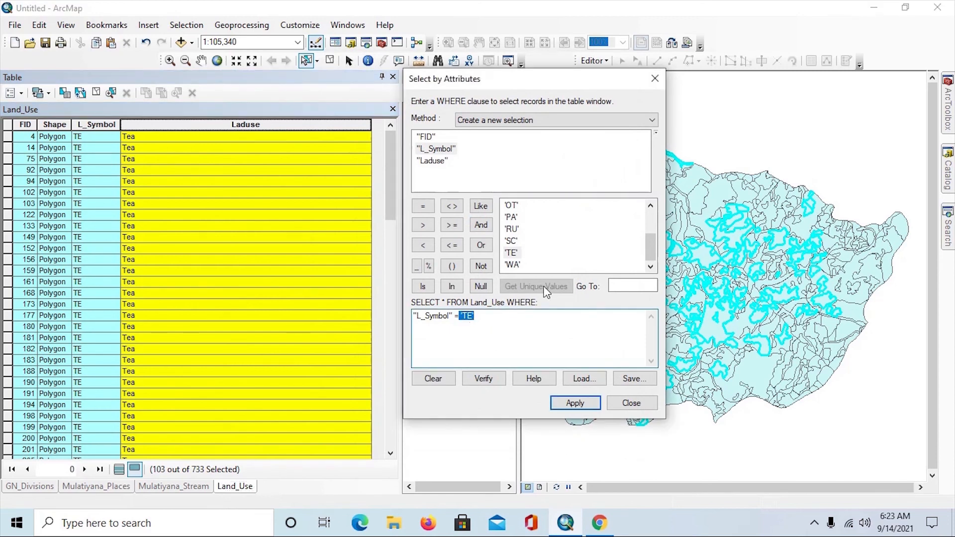
double_click(513, 264)
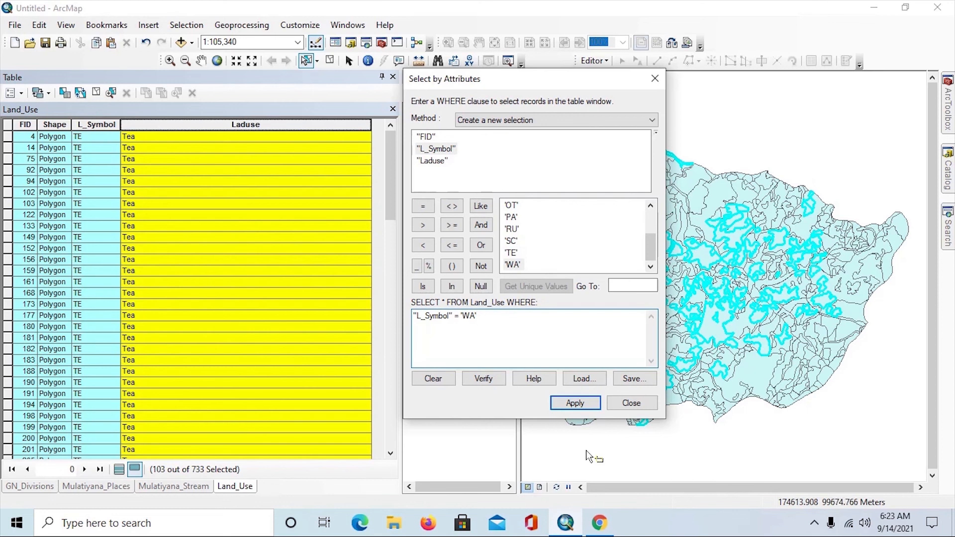
click(574, 403)
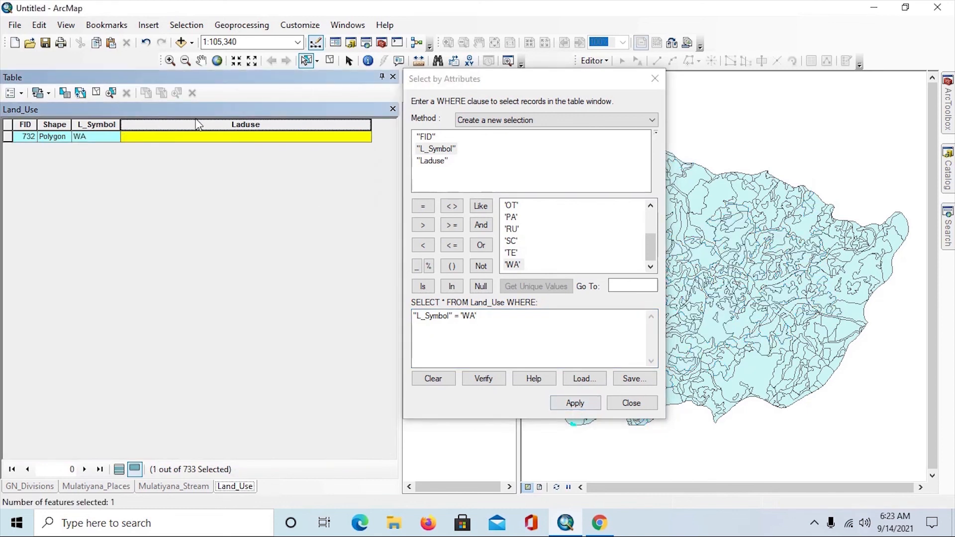
Calculate the Laduse field of the selected WA record as "Water" with the Field Calculator
right_click(191, 124)
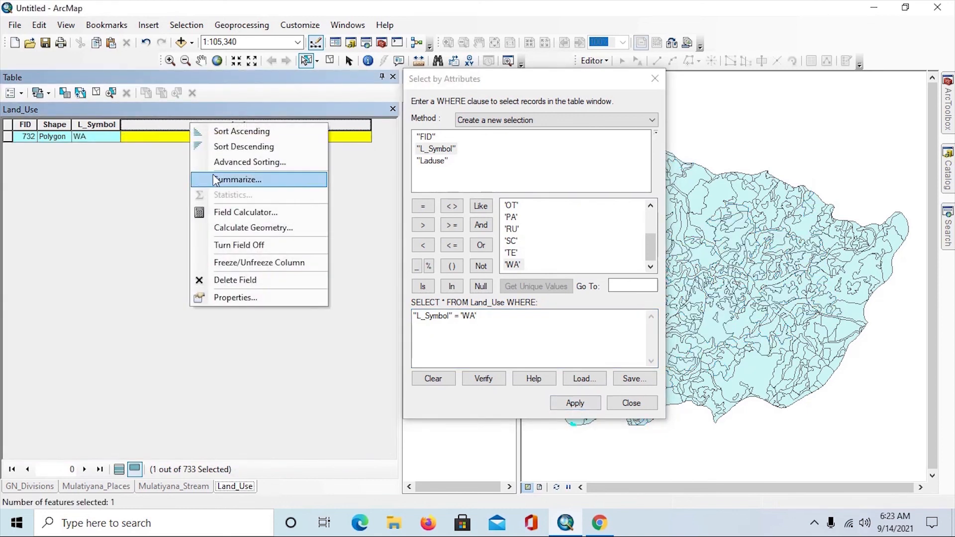
click(230, 214)
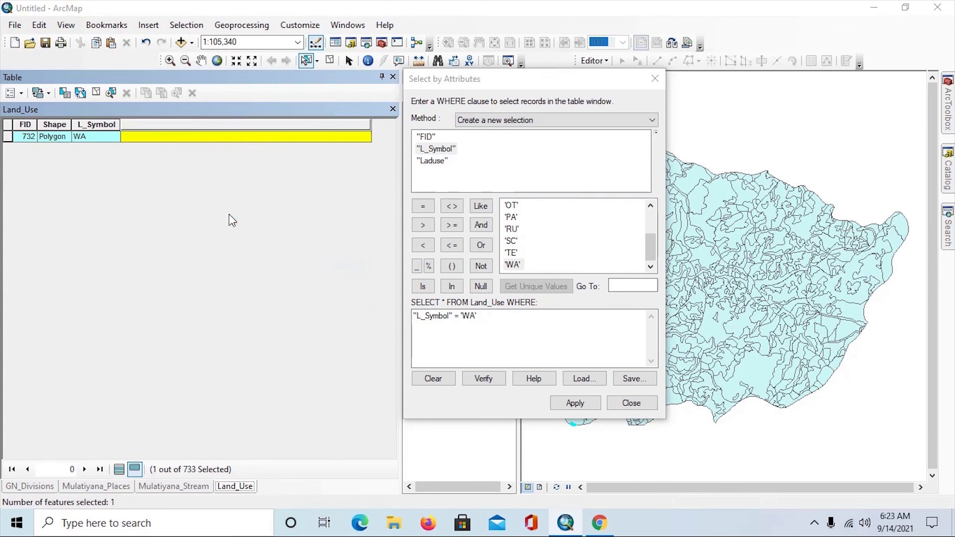
click(440, 293)
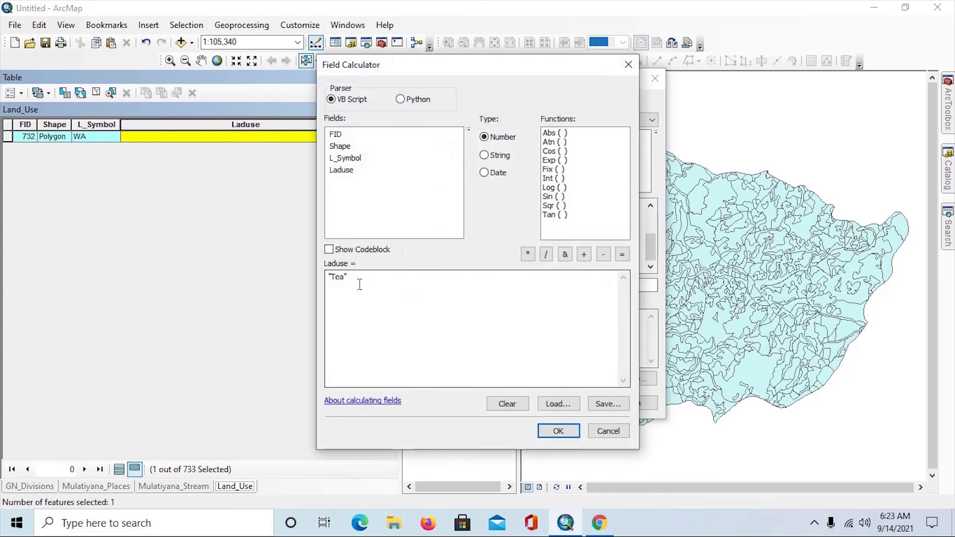
drag(345, 279, 331, 280)
text(Water)
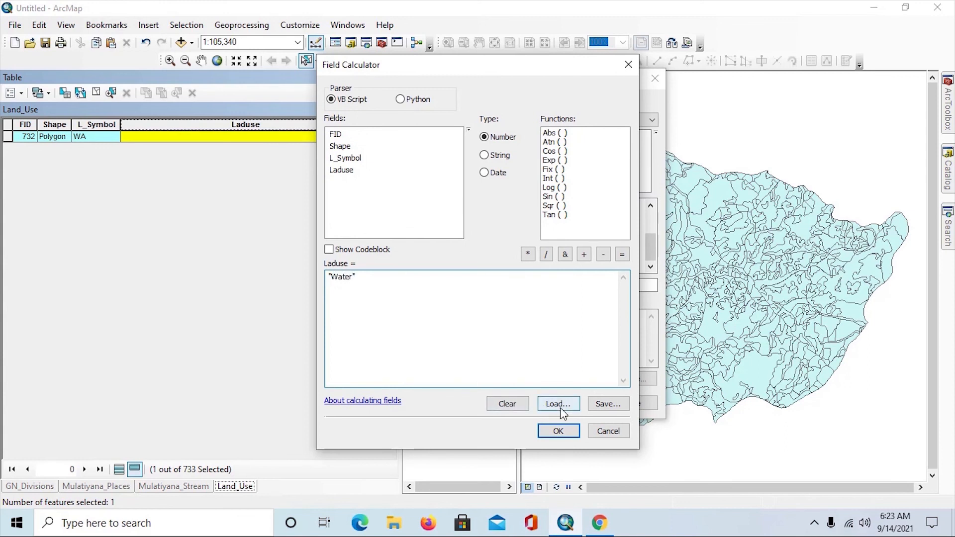
click(558, 429)
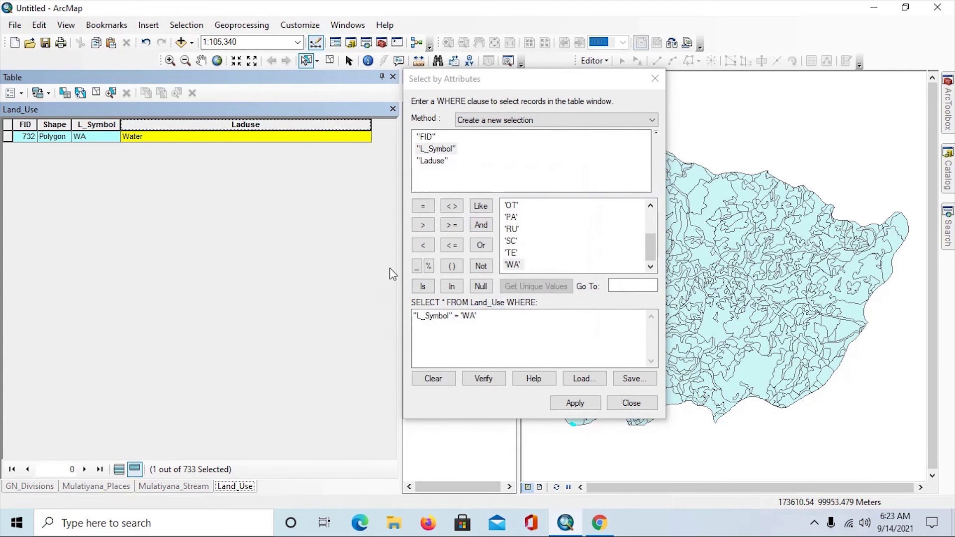
Close the attribute query and show all Land_Use records in the table instead of only the selected ones
click(631, 403)
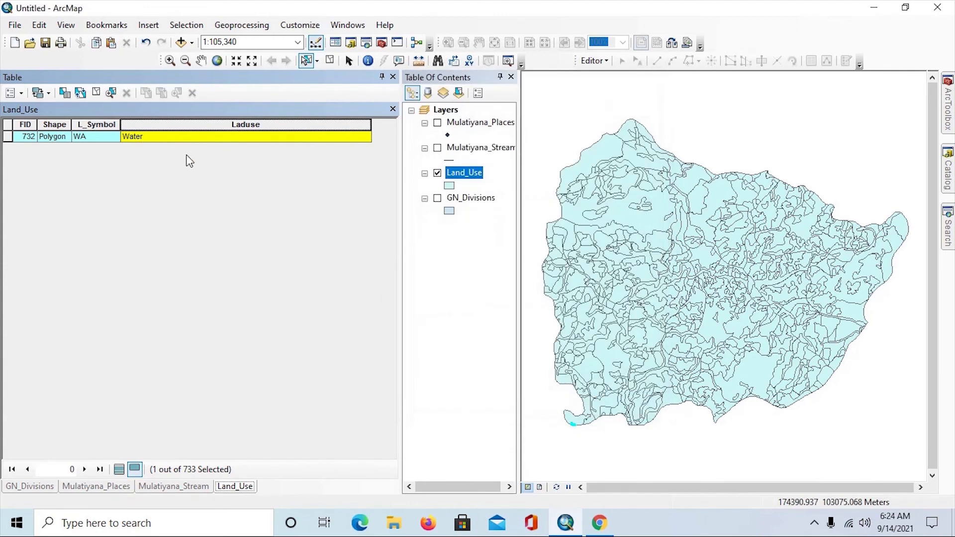
click(119, 469)
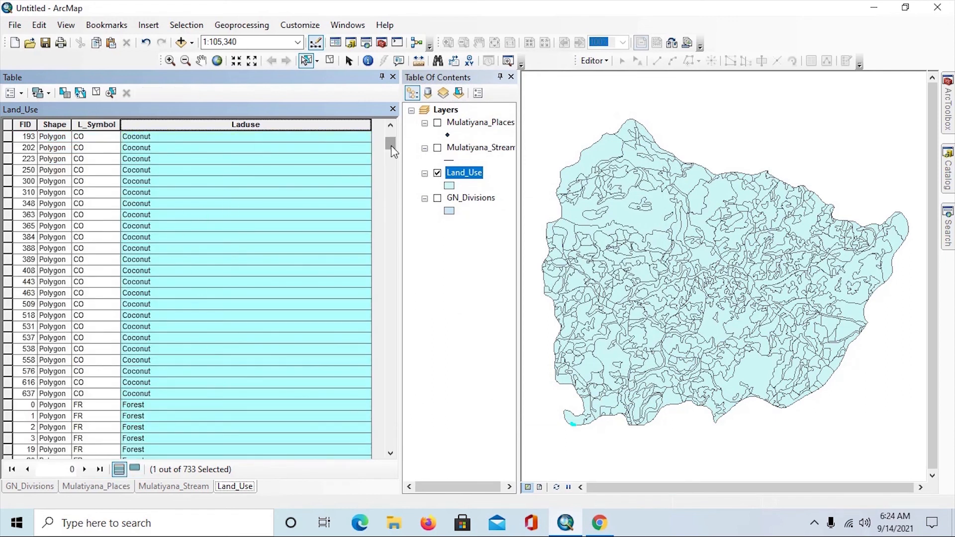
drag(391, 145, 373, 131)
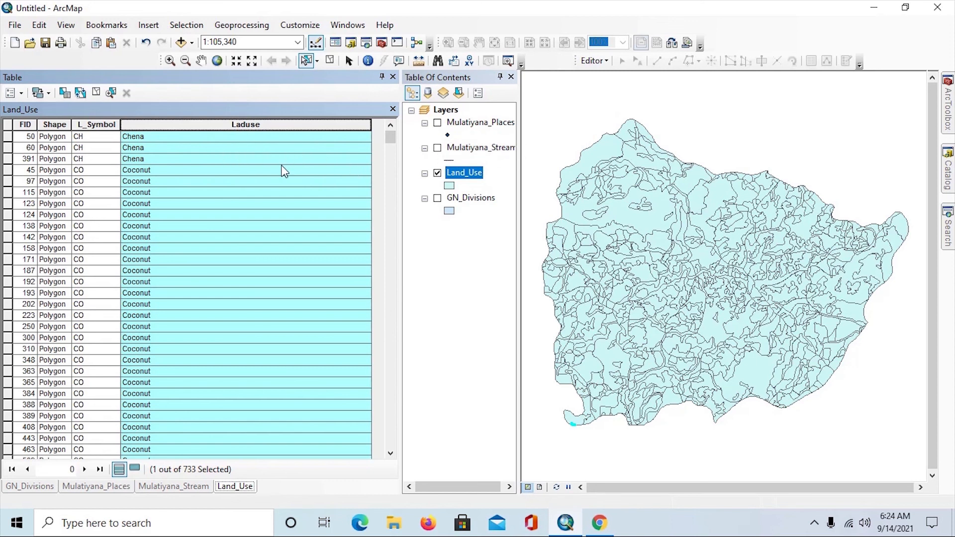
Add a Float field named Area with precision 10 and scale 2 to the Land_Use table
click(22, 93)
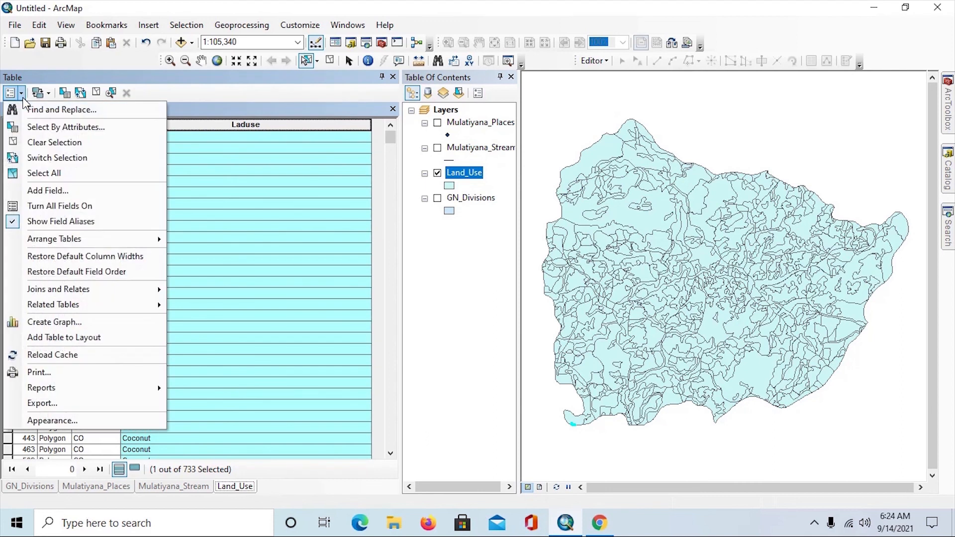
click(44, 192)
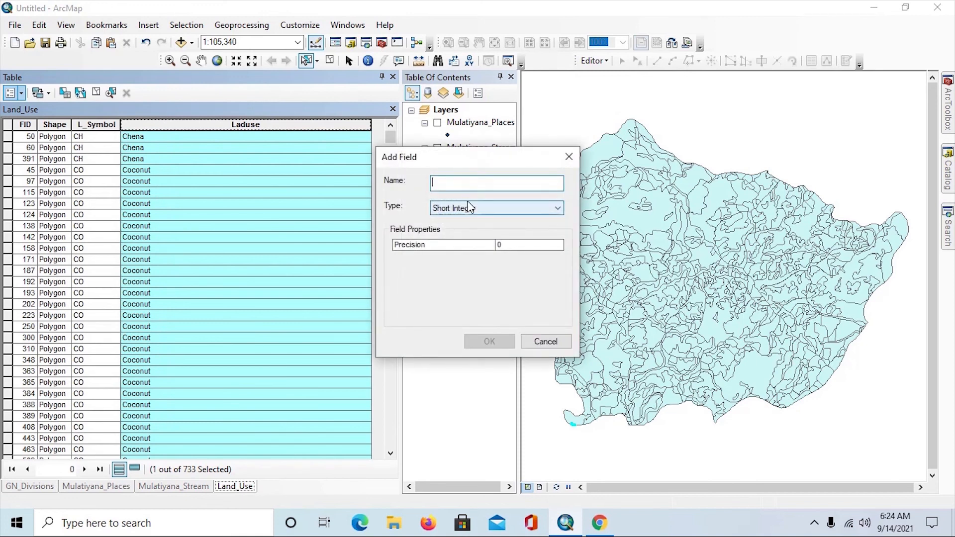
text(Area)
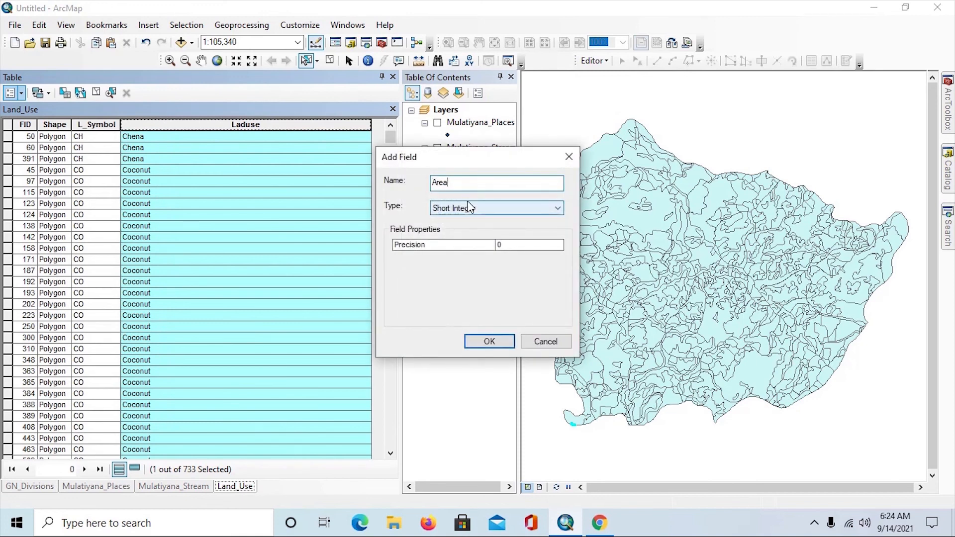
click(516, 211)
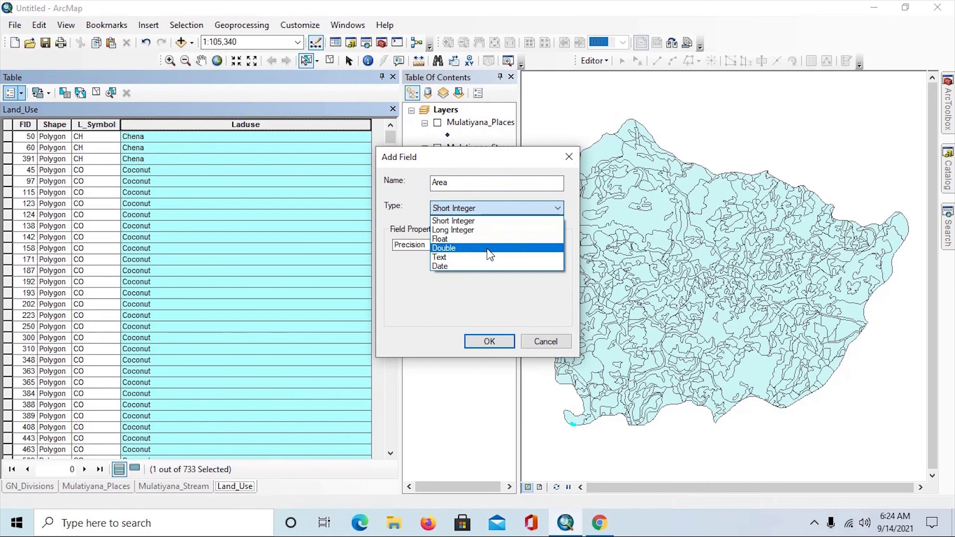
click(487, 239)
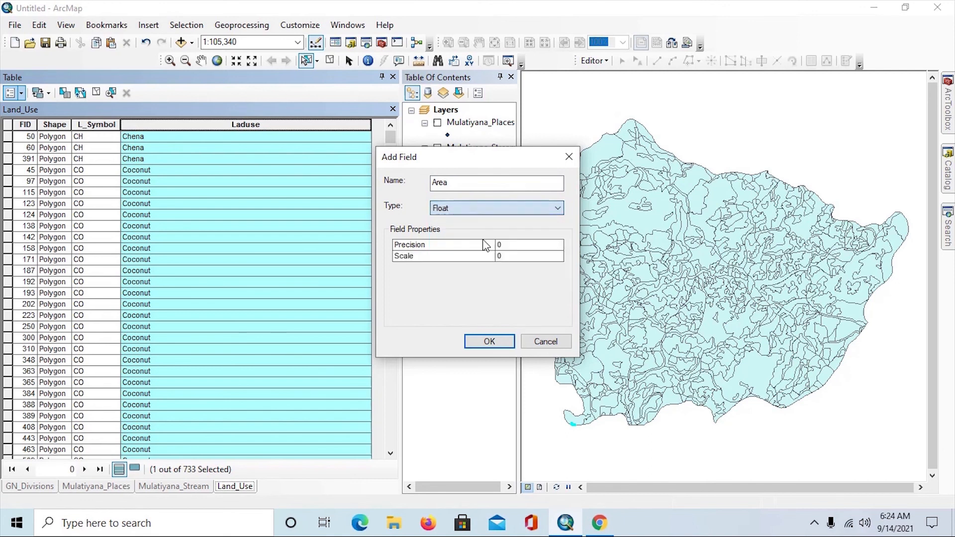
click(509, 257)
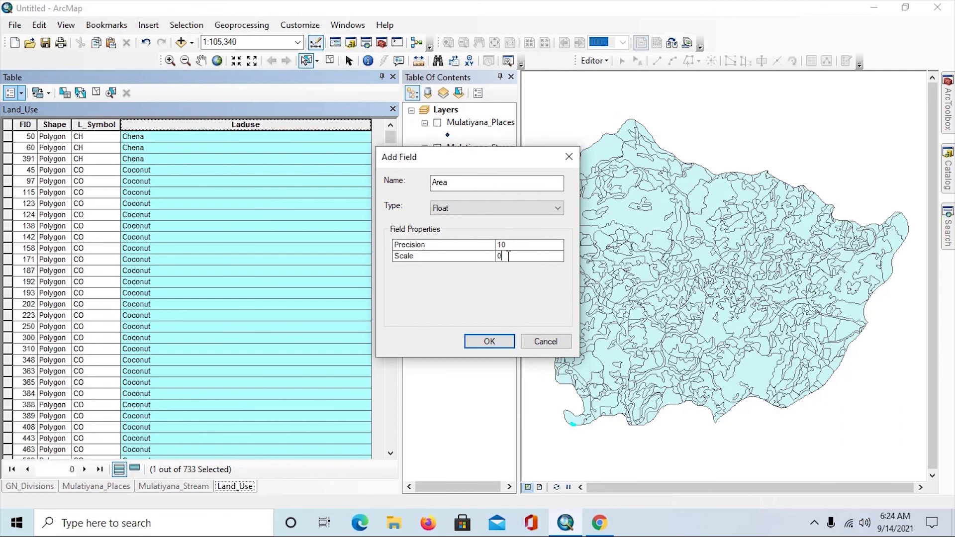
drag(506, 256, 477, 252)
text(2)
click(493, 343)
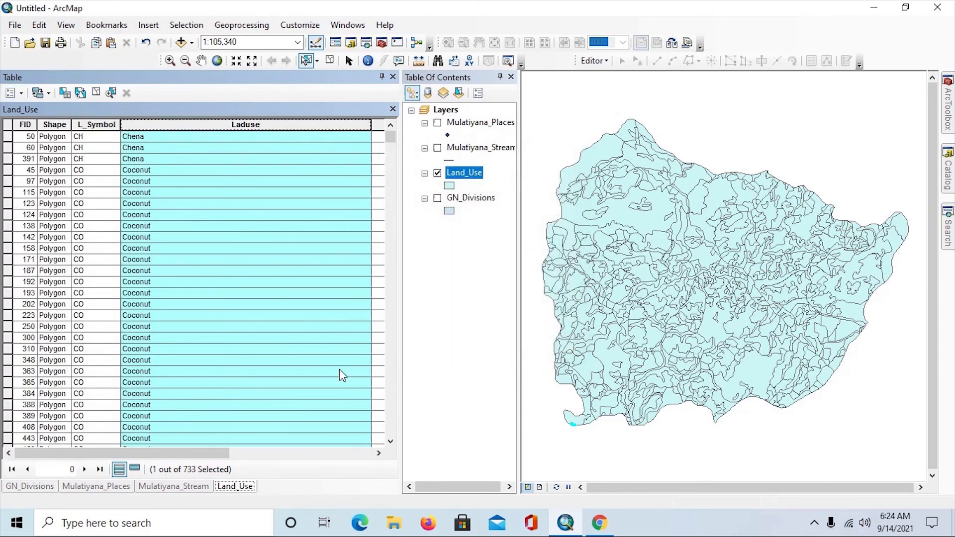
Calculate the Area field's geometry in hectares for the selected Land_Use record only, using the data source's coordinate system
click(378, 454)
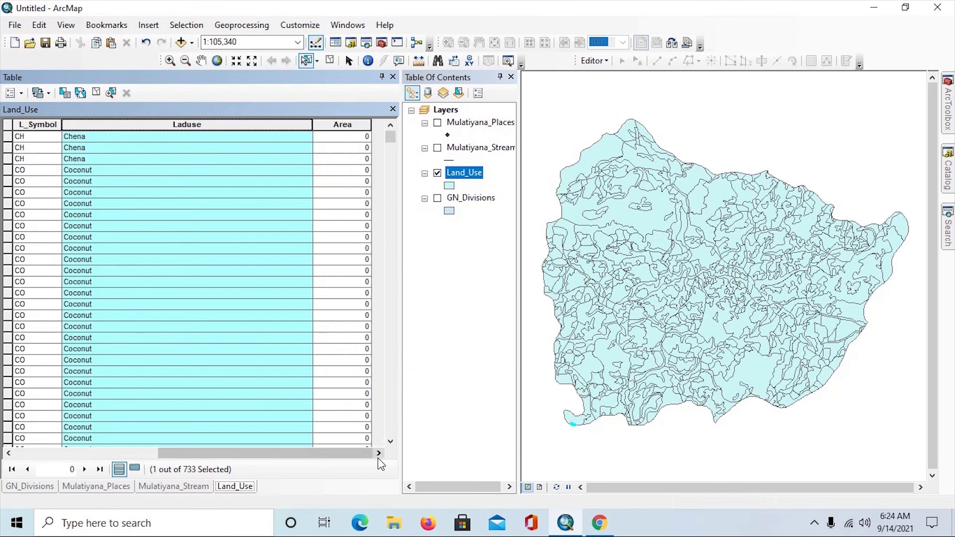
click(332, 127)
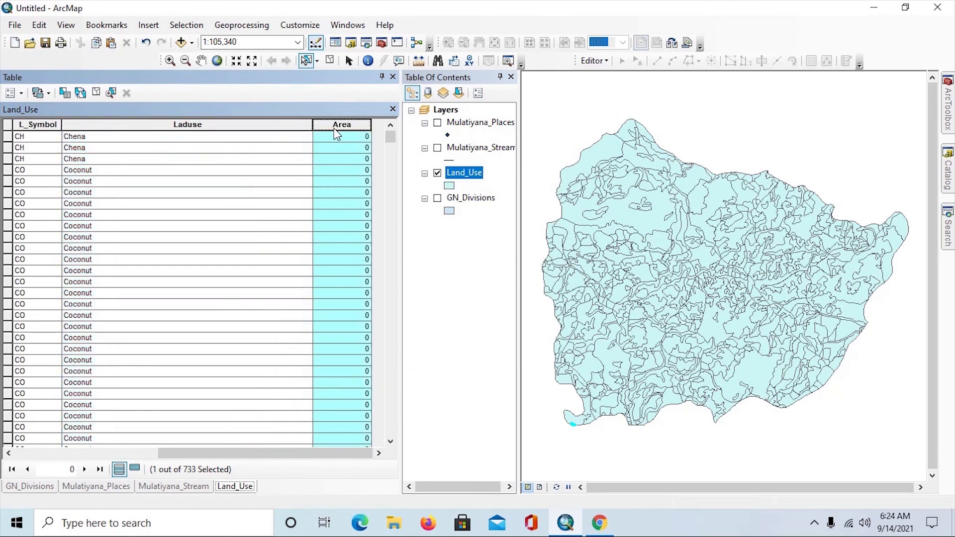
right_click(334, 127)
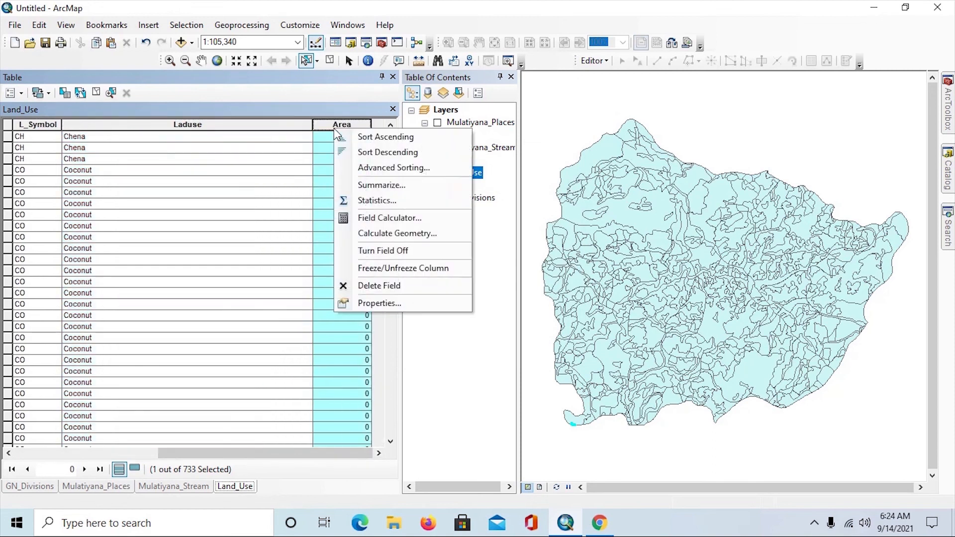
click(373, 238)
click(441, 293)
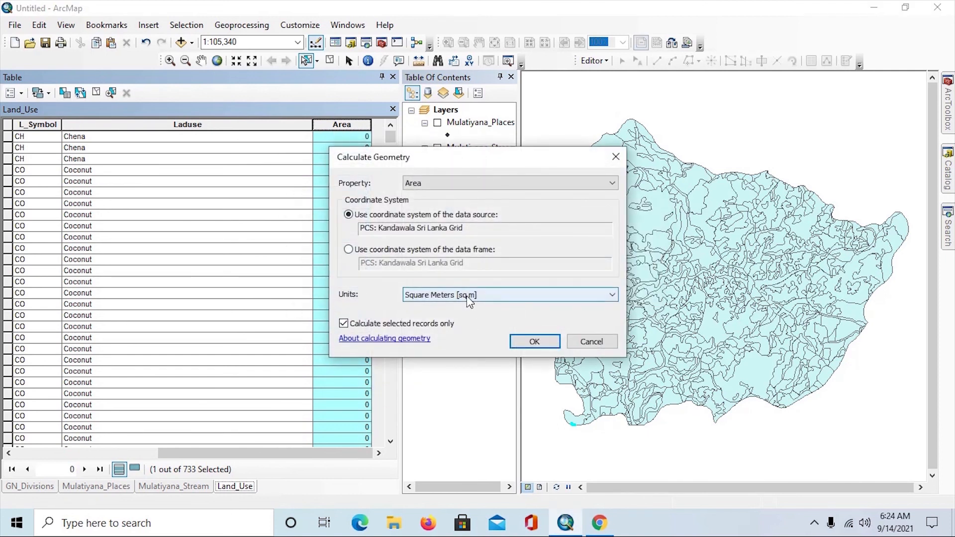
click(463, 294)
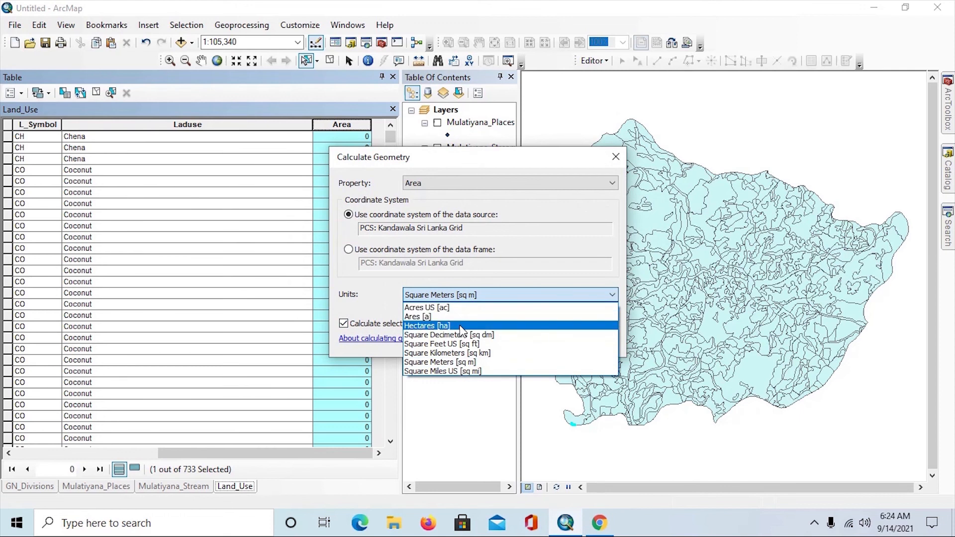
click(463, 326)
click(542, 344)
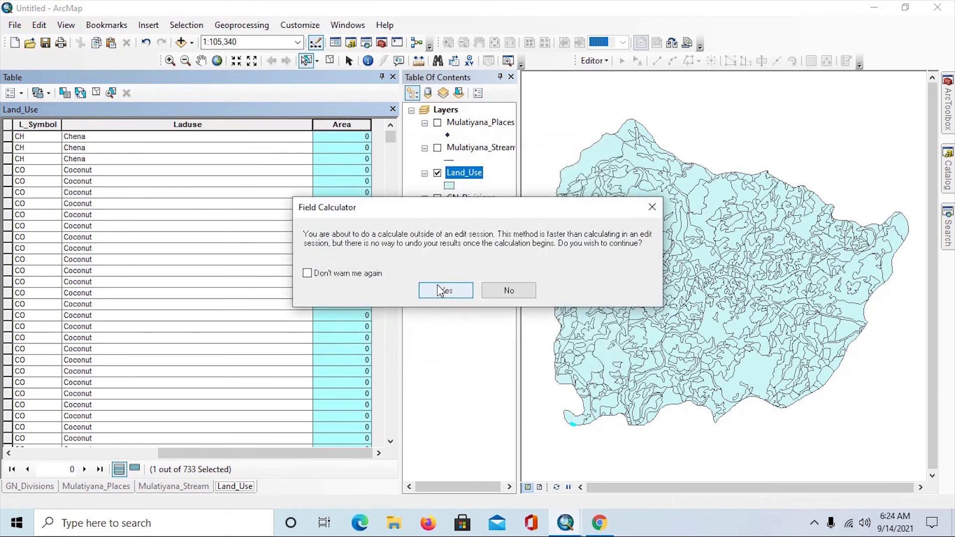
click(440, 291)
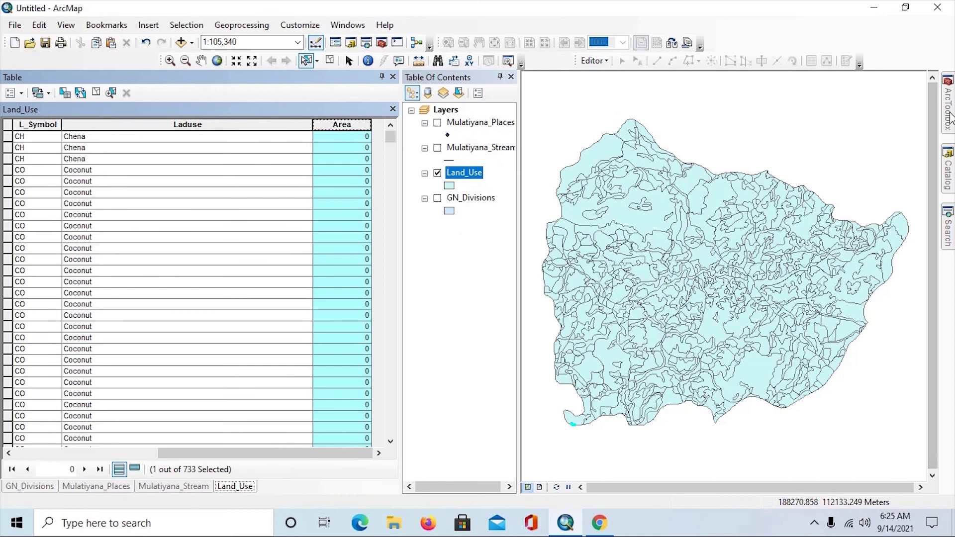
Turn on the Mulatiyana_Places layer on the map and open its attribute table
mouse_move(950, 118)
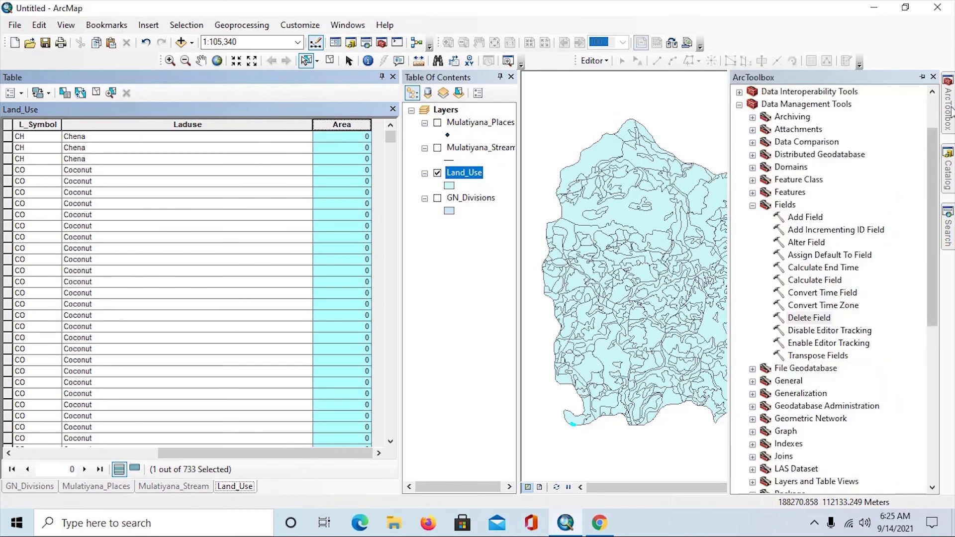
click(798, 321)
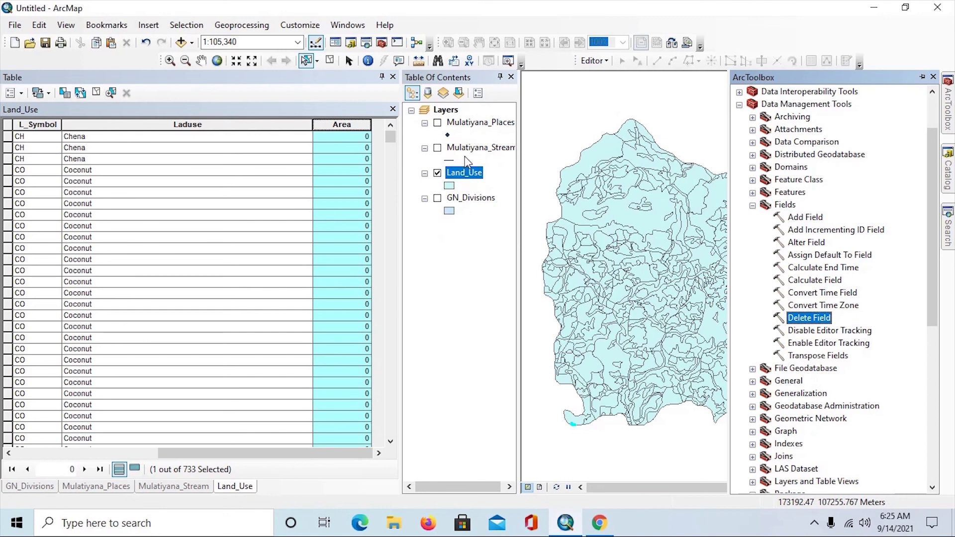
click(460, 126)
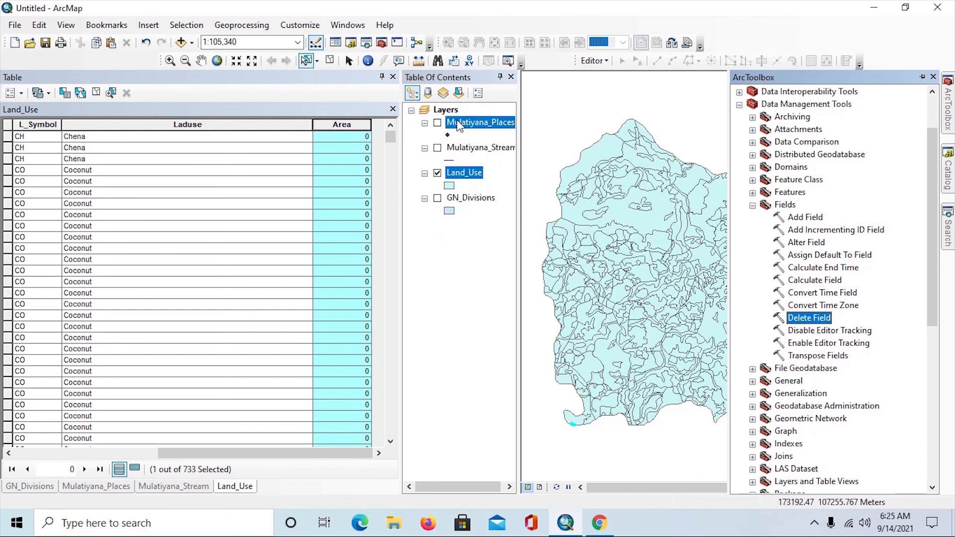
click(438, 123)
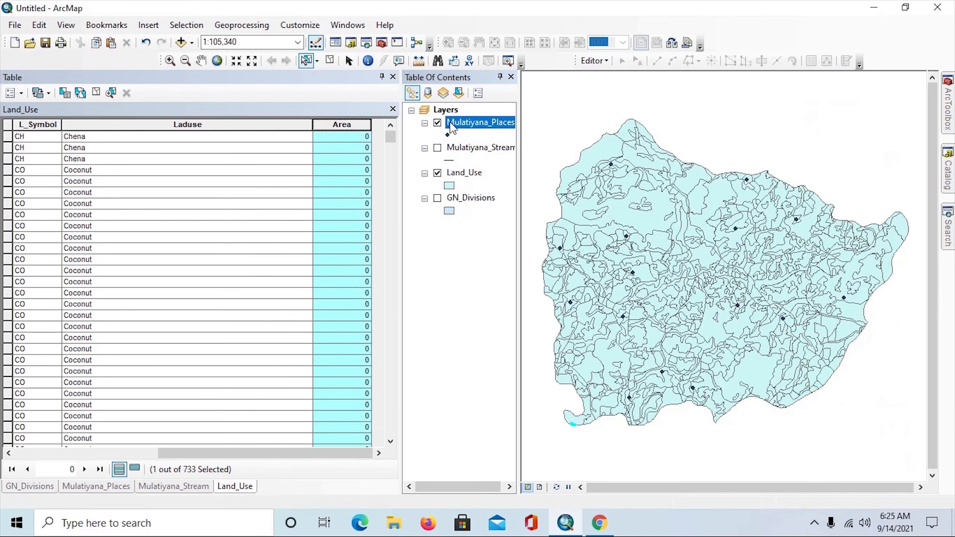
right_click(450, 123)
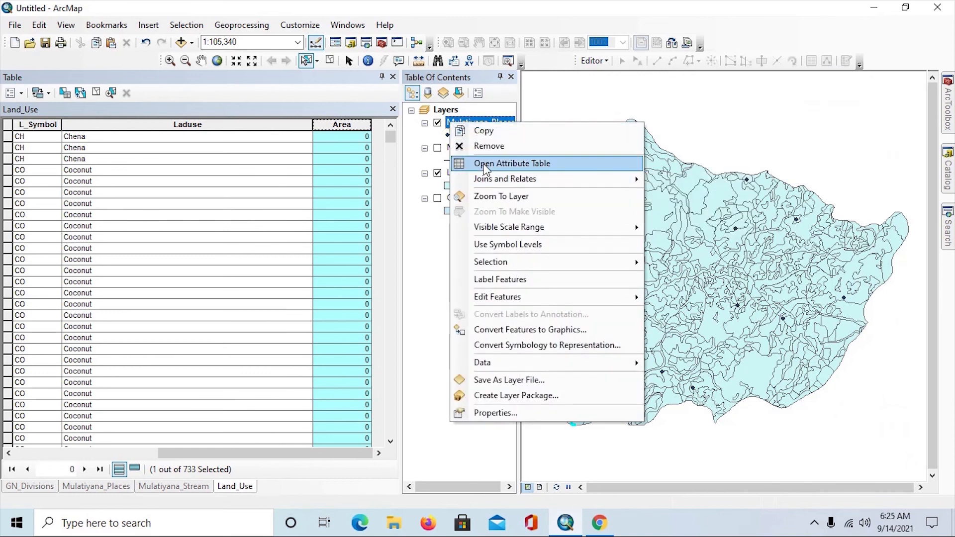
click(486, 166)
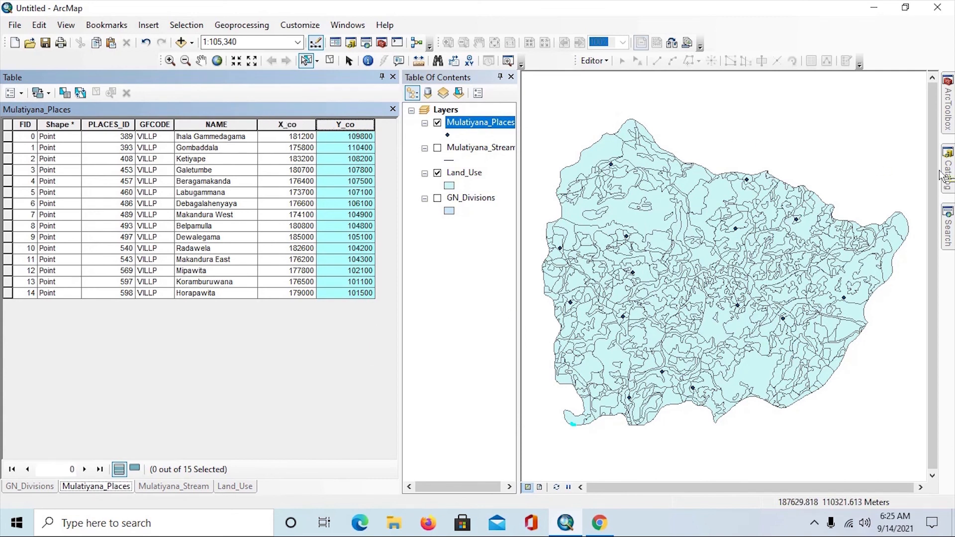
Delete the X_co and Y_co fields from Mulatiyana_Places with the Delete Field tool
click(951, 118)
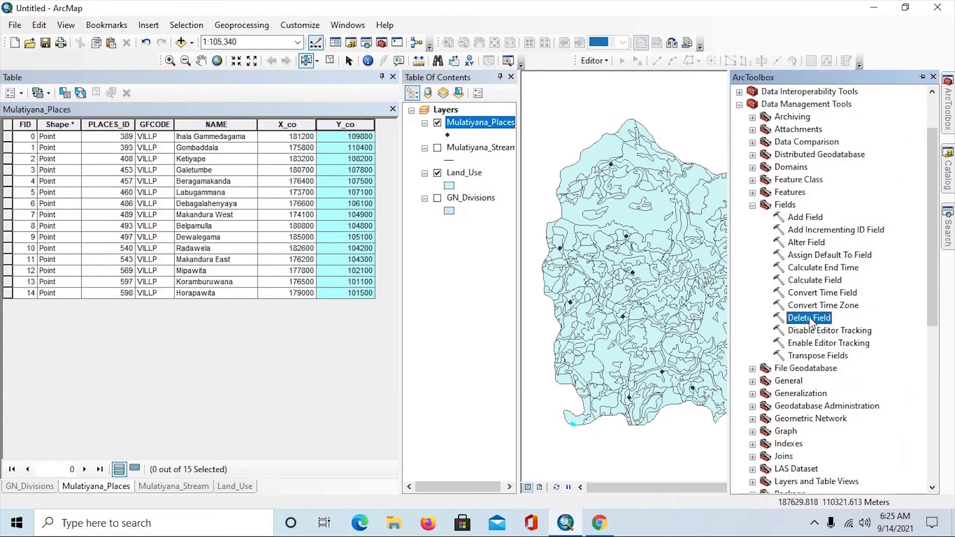
double_click(810, 319)
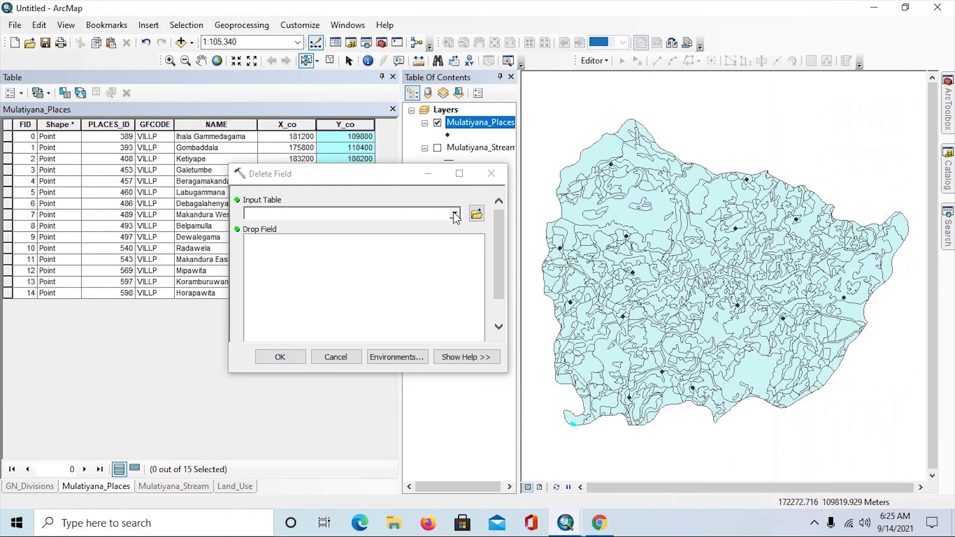
click(455, 215)
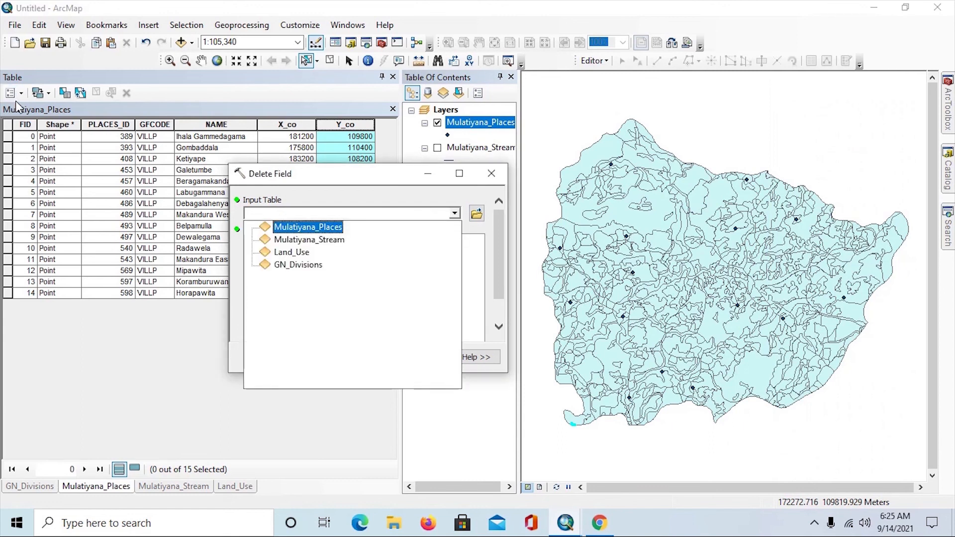
click(298, 229)
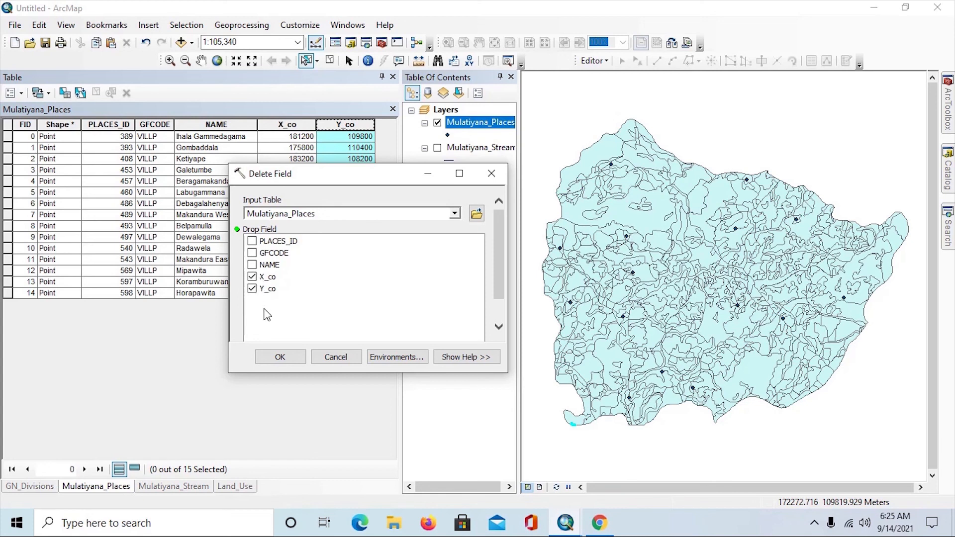
click(282, 358)
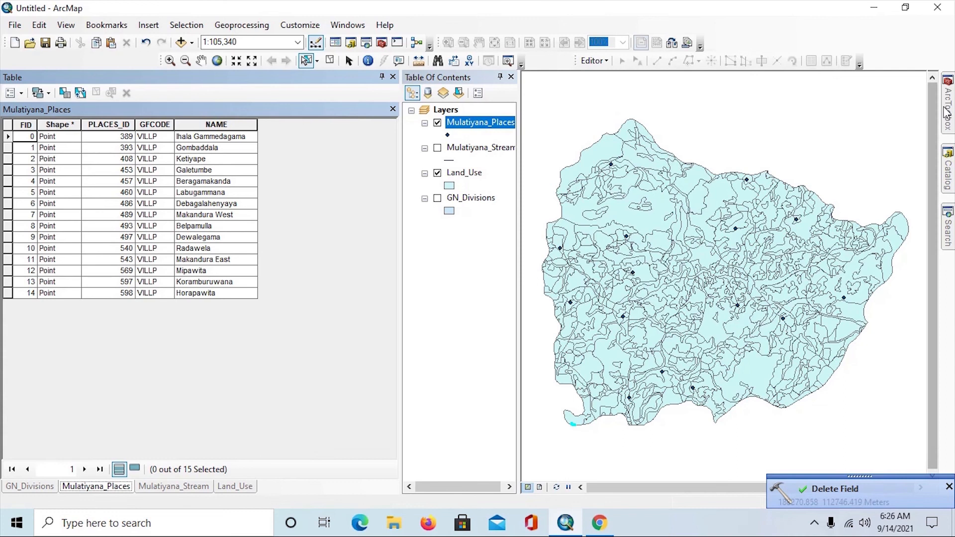
mouse_move(948, 112)
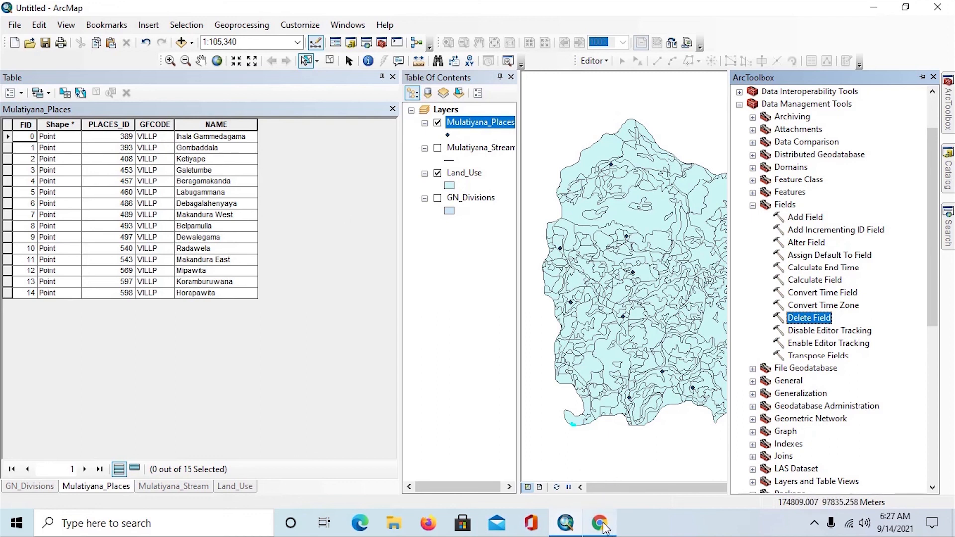
mouse_move(603, 527)
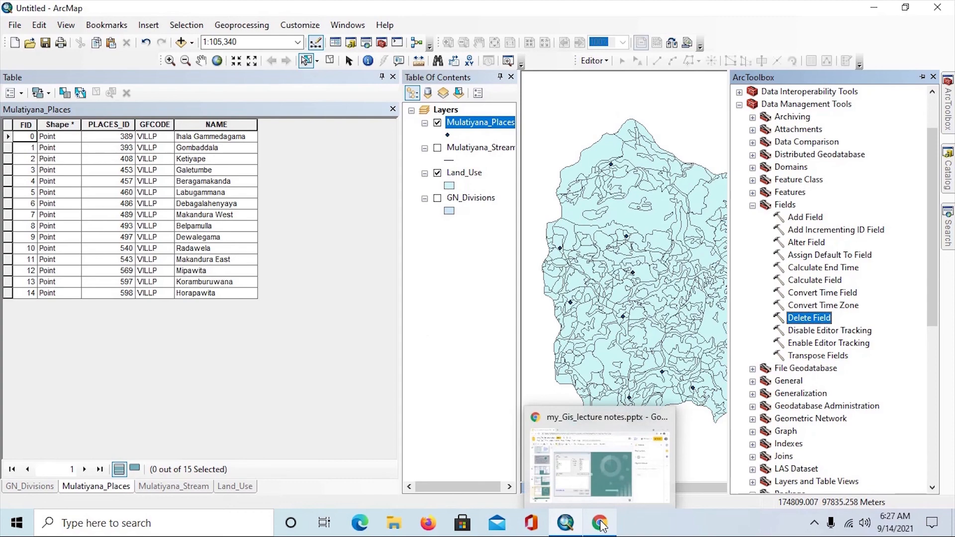